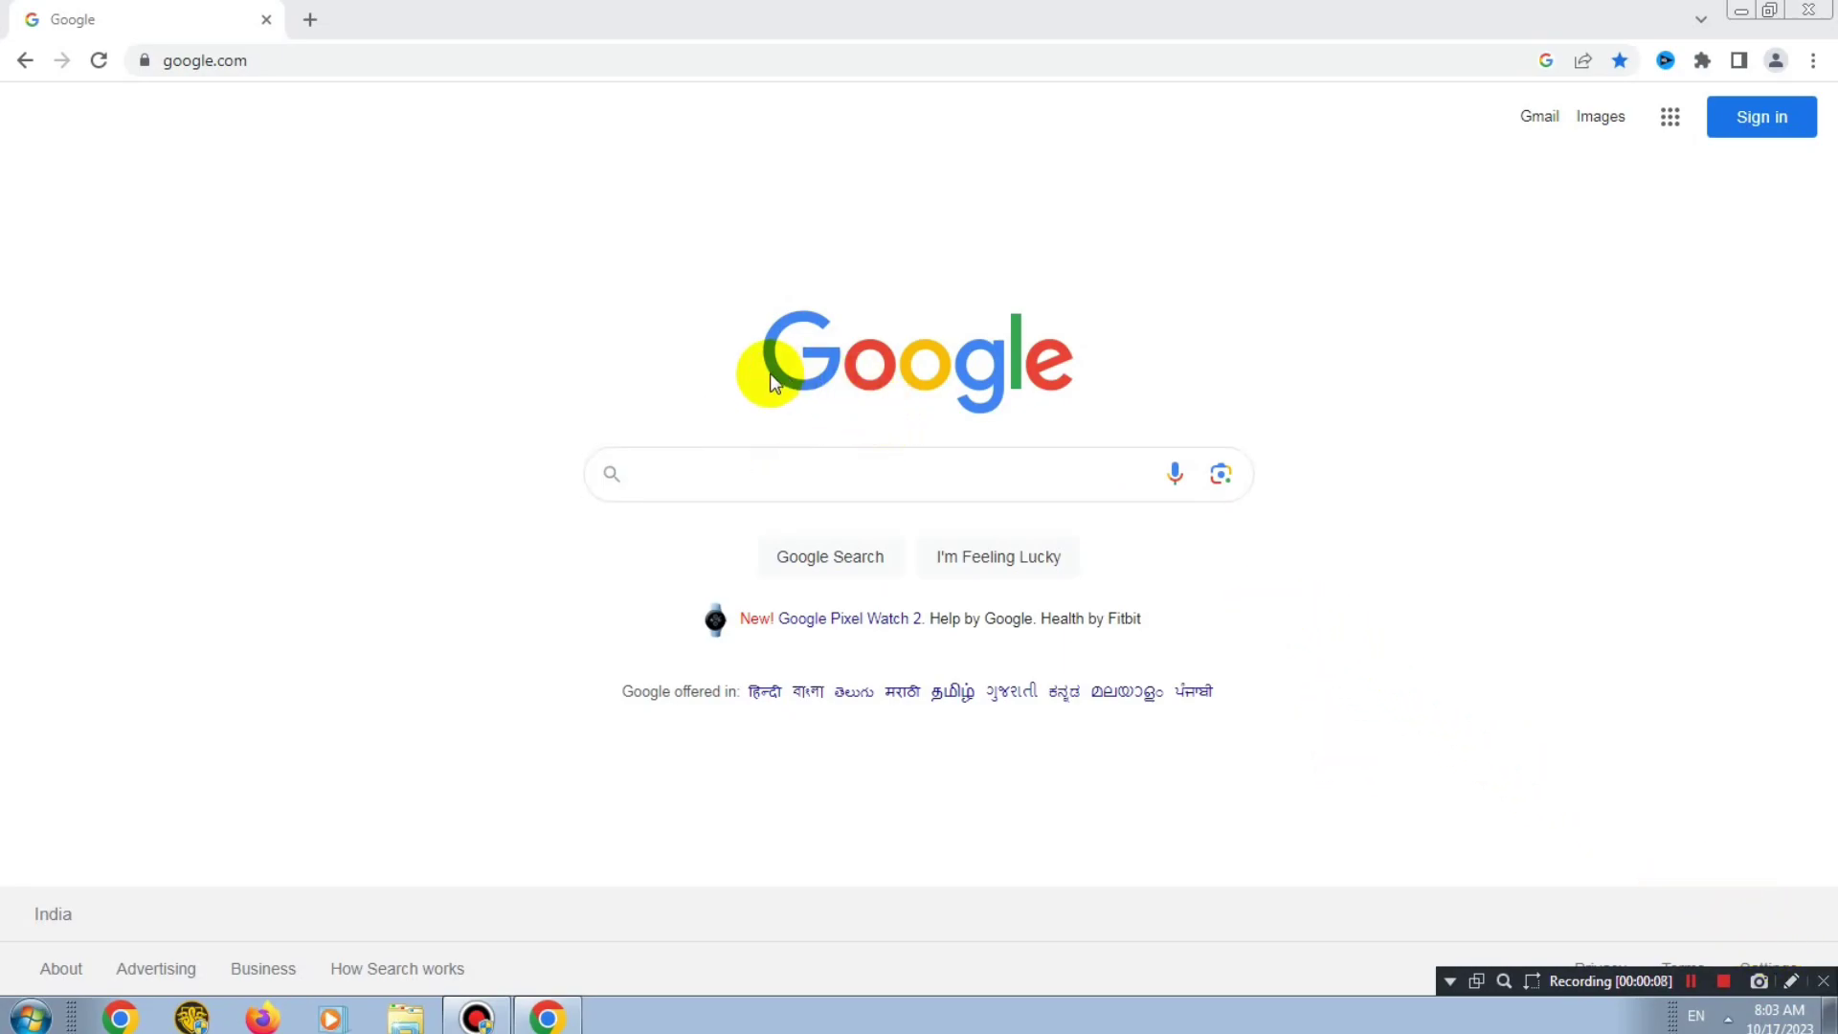
Search Google for "passport seva" and open the official Passport Seva website
{"action": "left_click", "coordinate": [832, 485]}
{"action": "type", "text": "pa"}
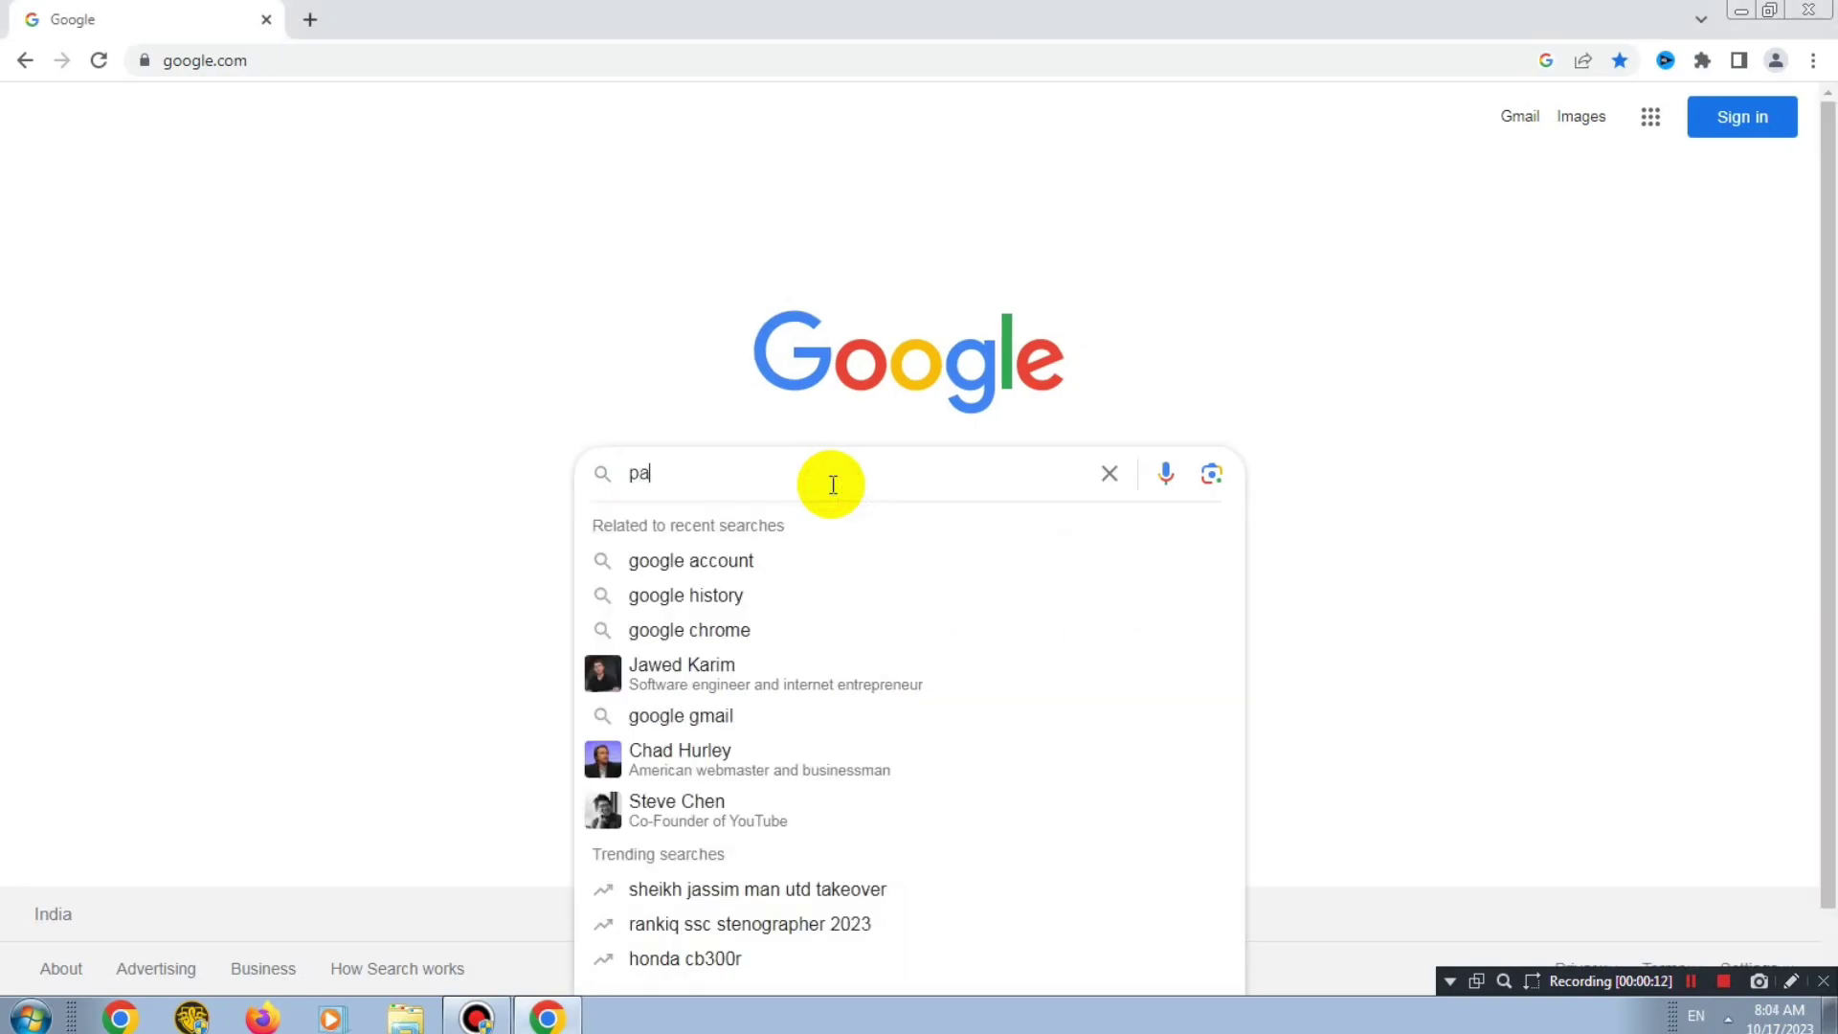
{"action": "type", "text": "ssport"}
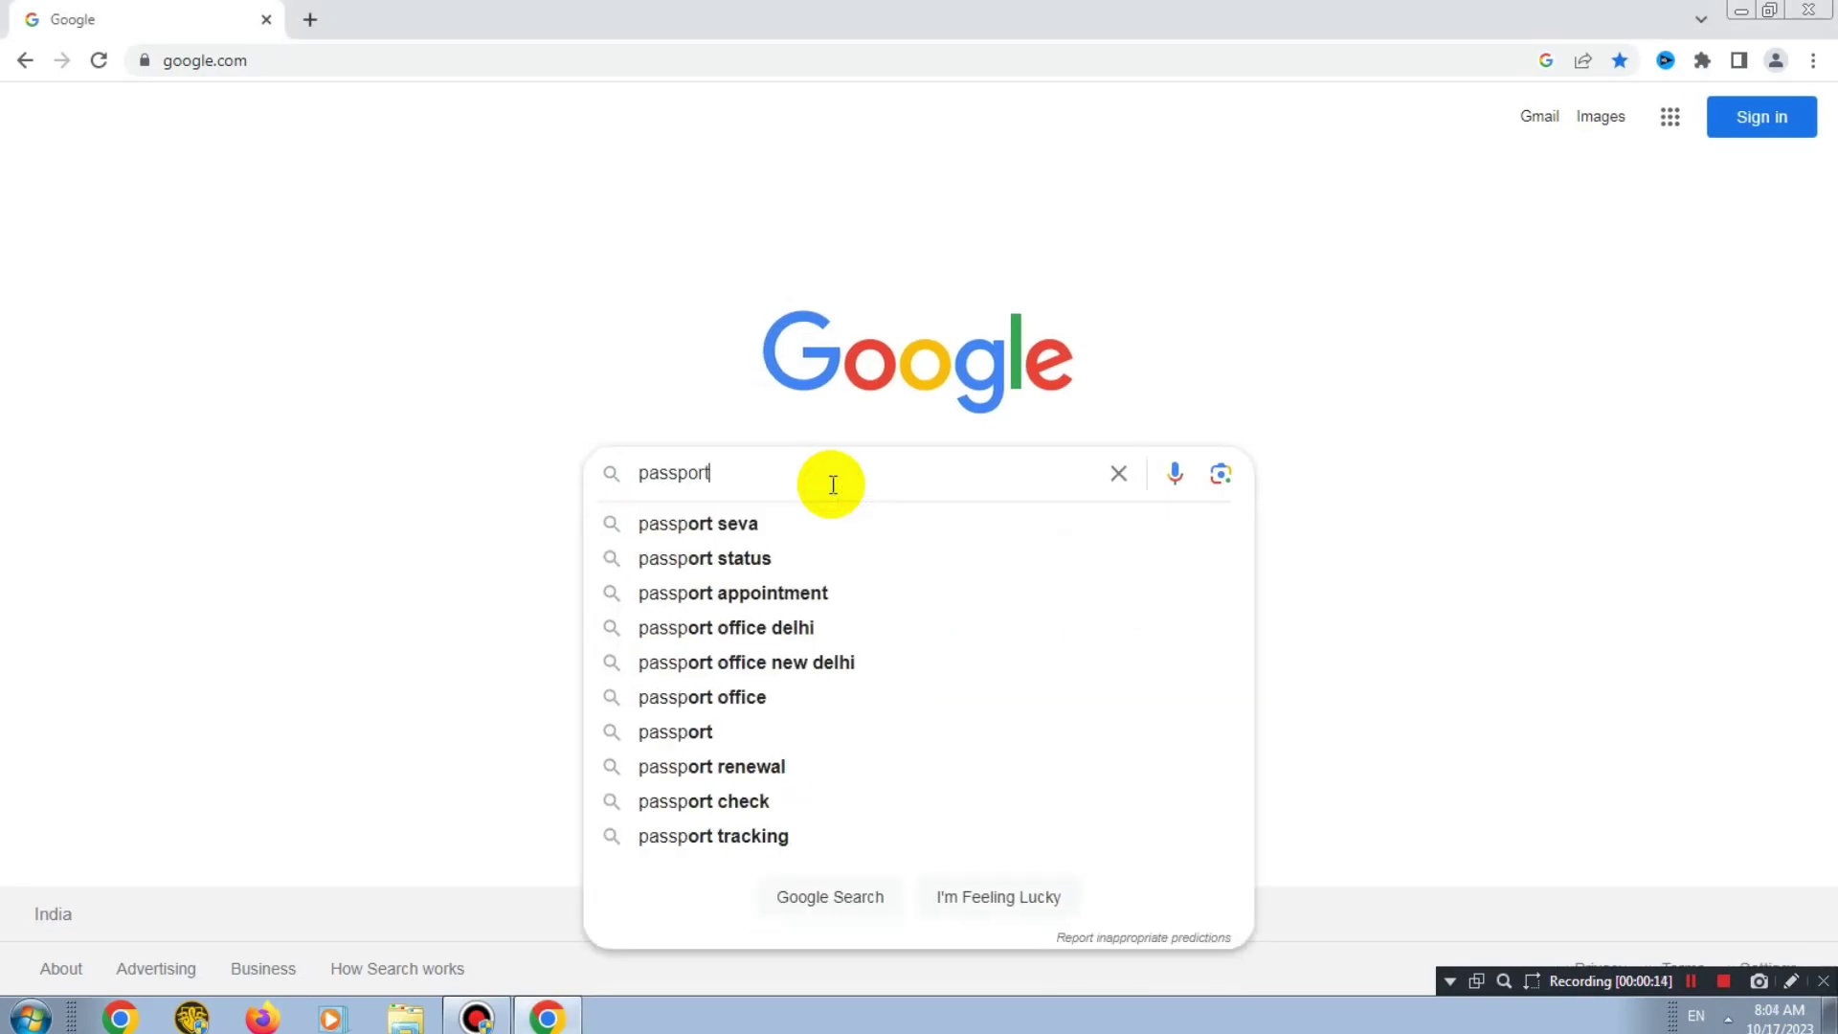
{"action": "left_click", "coordinate": [707, 527]}
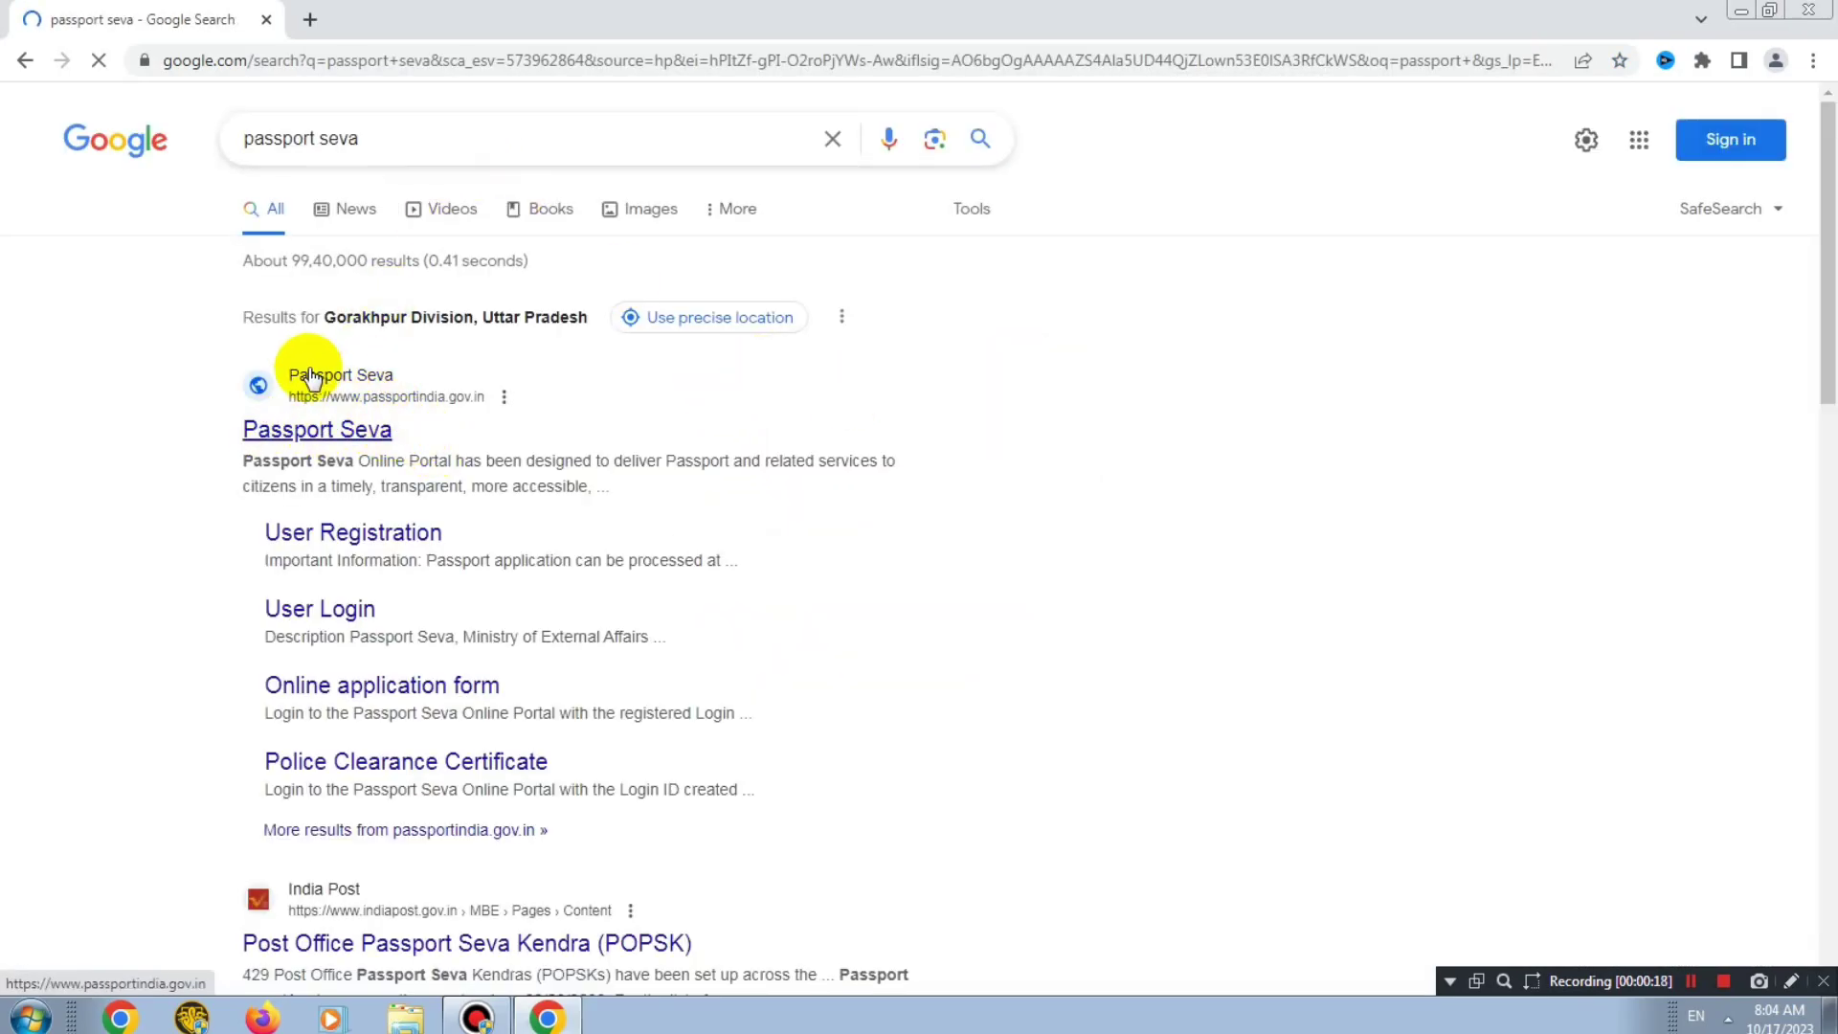
{"action": "left_click", "coordinate": [303, 440]}
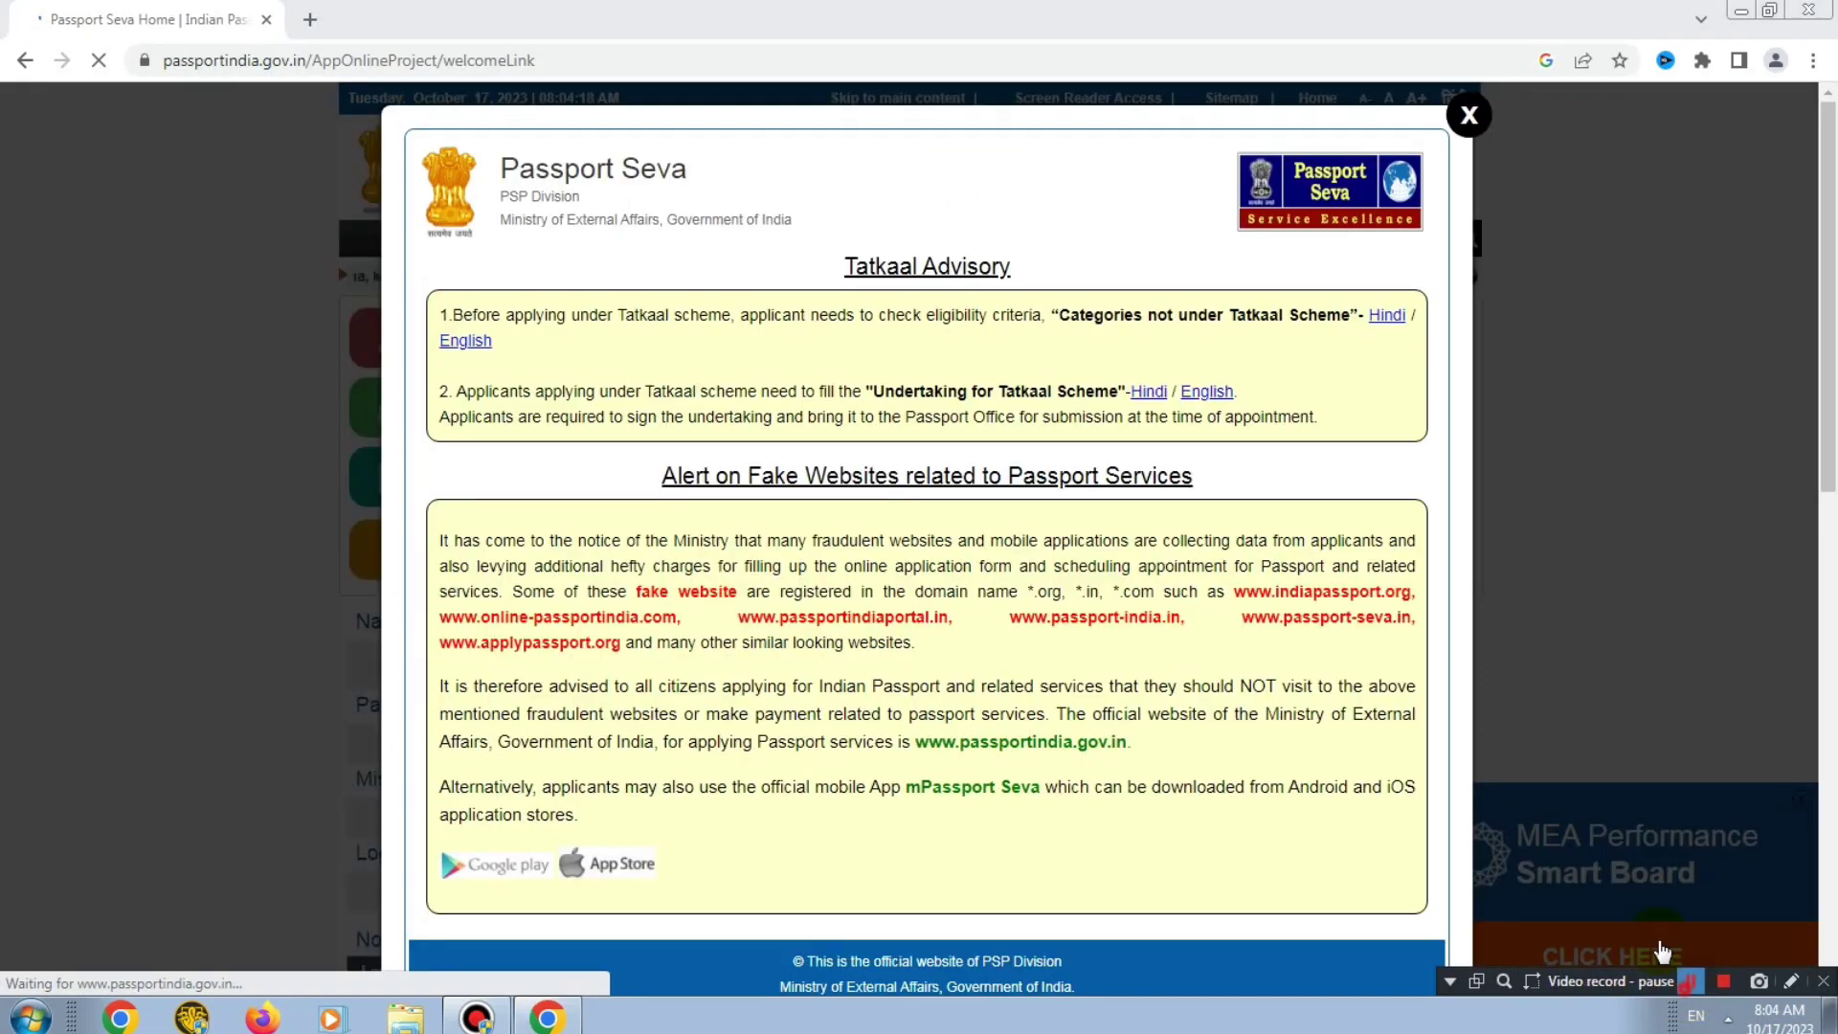
Dismiss the Tatkaal advisory, open the existing user login page and close the Windows update notification
{"action": "left_click", "coordinate": [1133, 592]}
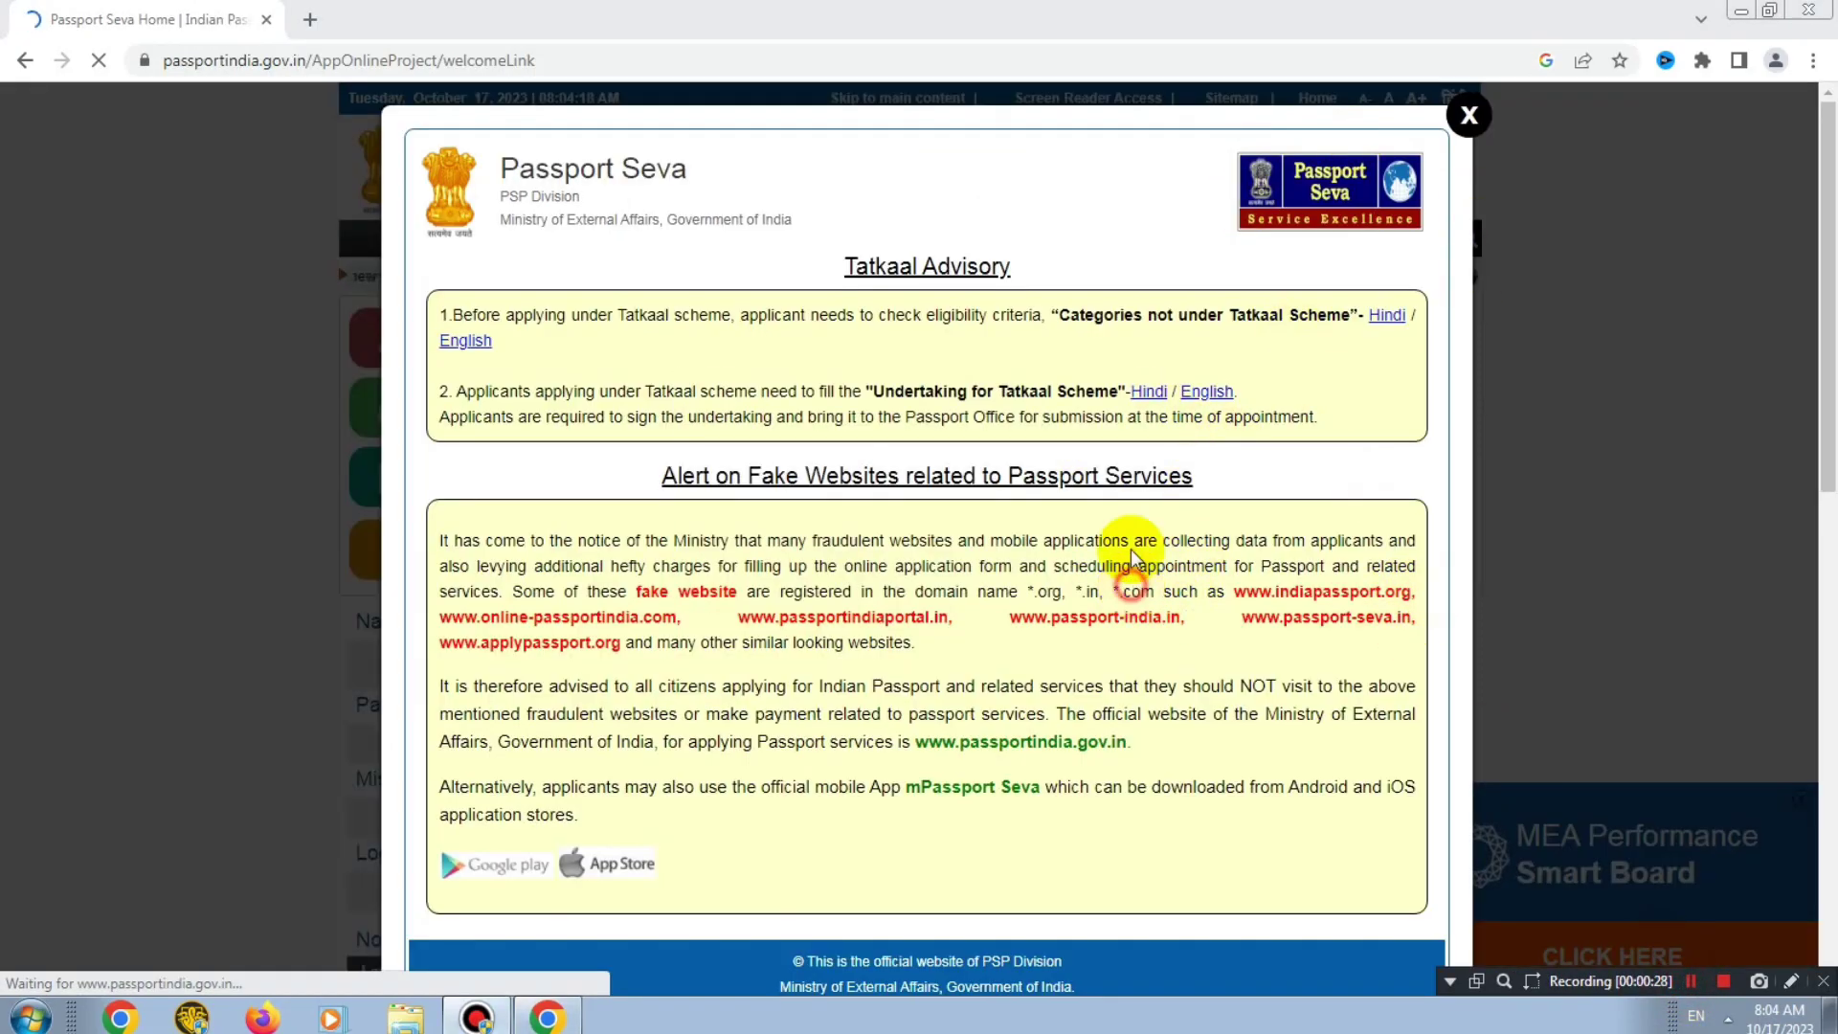
{"action": "left_click", "coordinate": [1467, 115]}
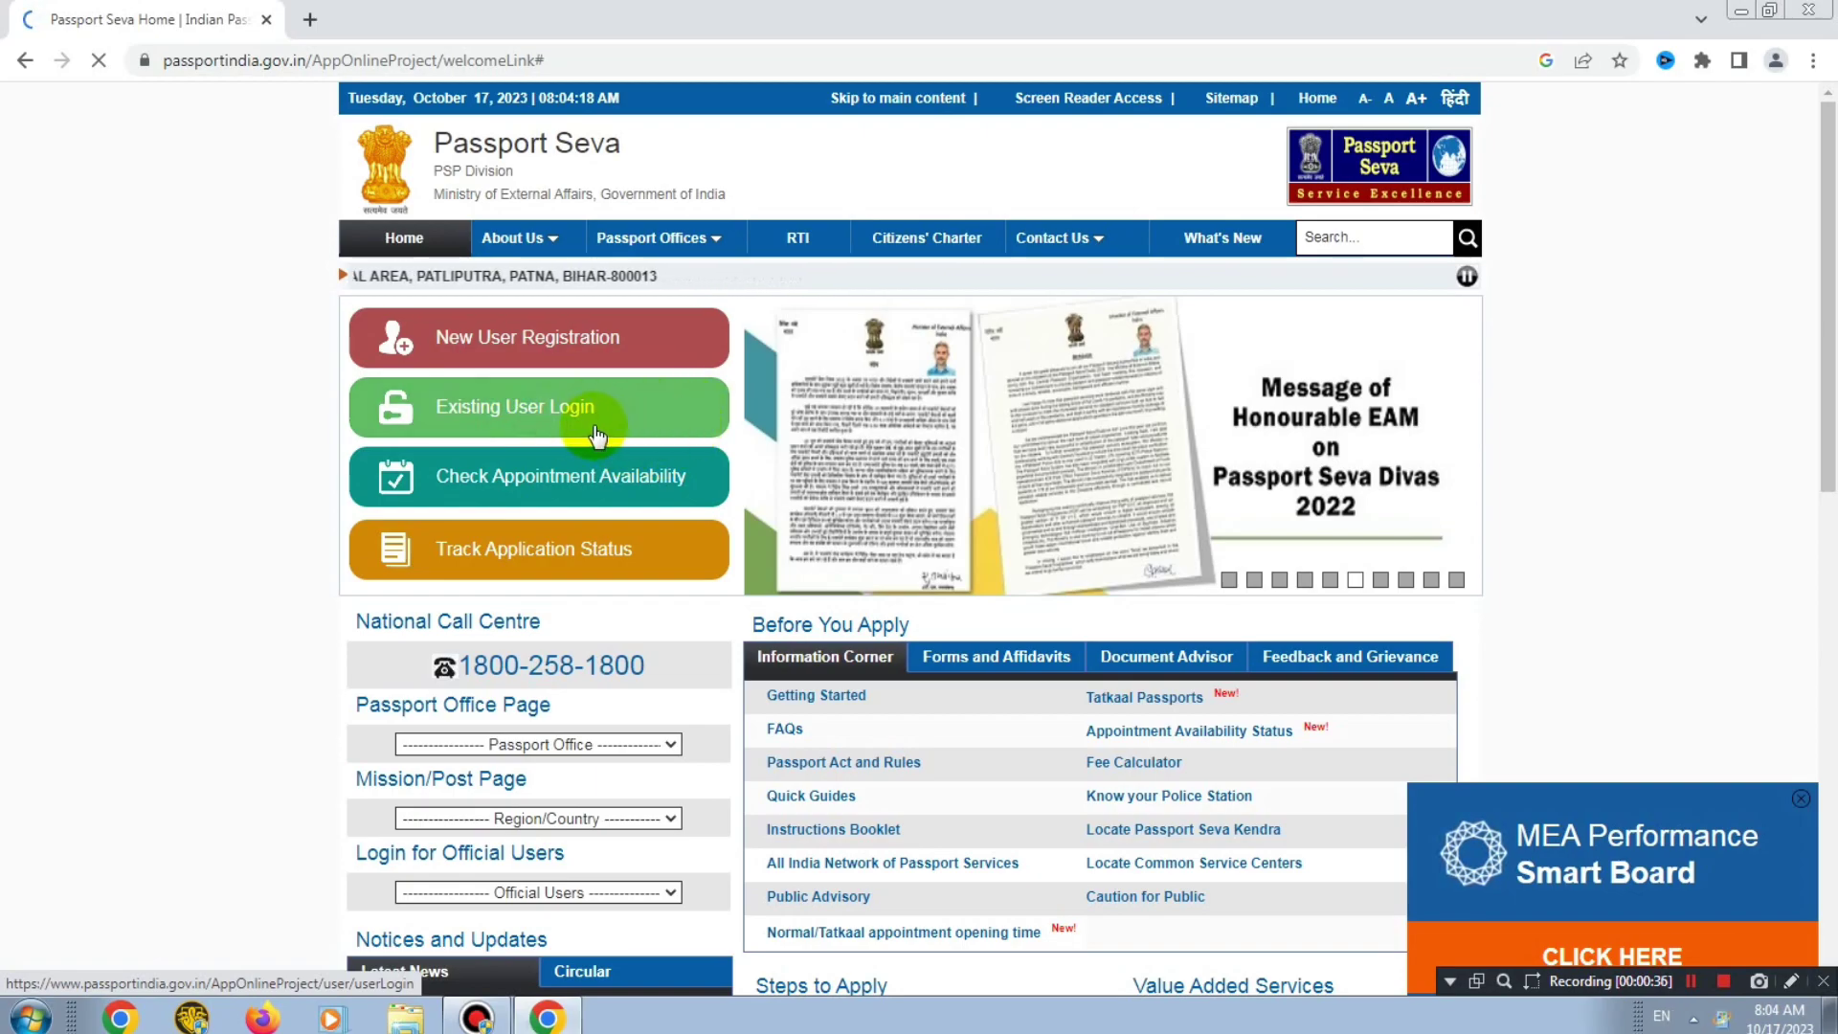
{"action": "left_click", "coordinate": [518, 409]}
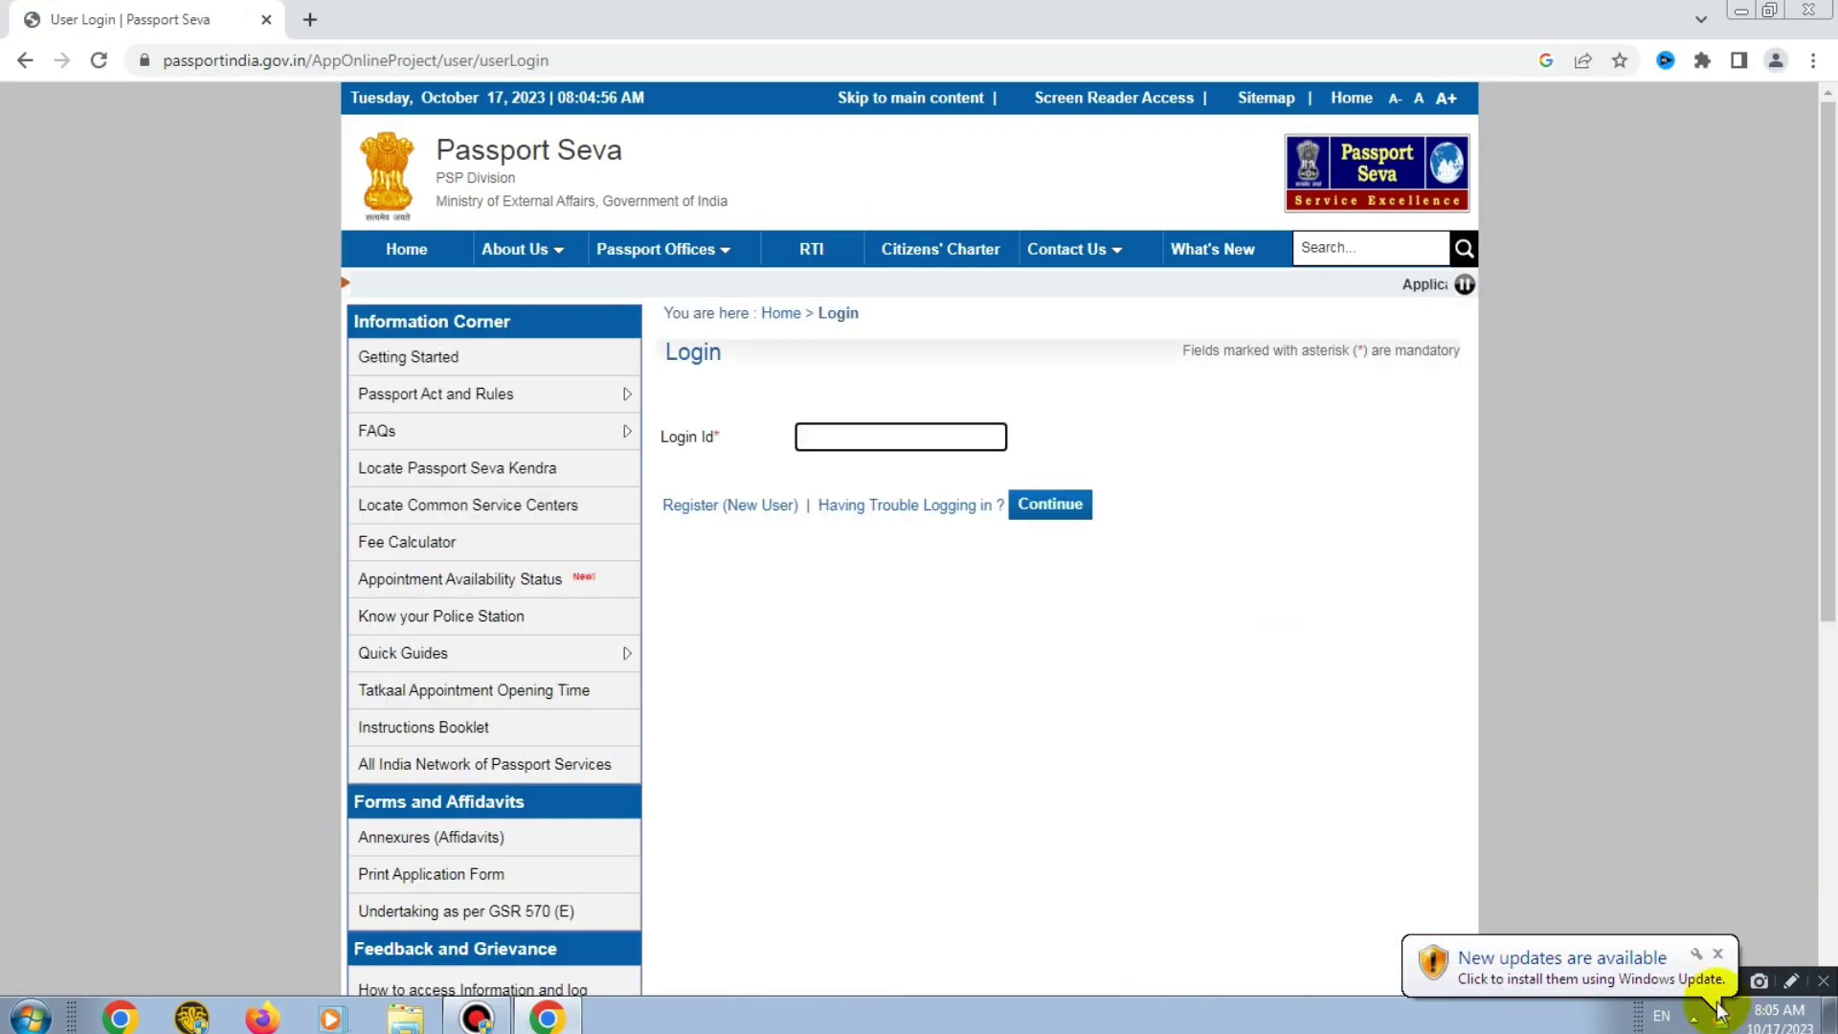
{"action": "left_click", "coordinate": [1718, 953]}
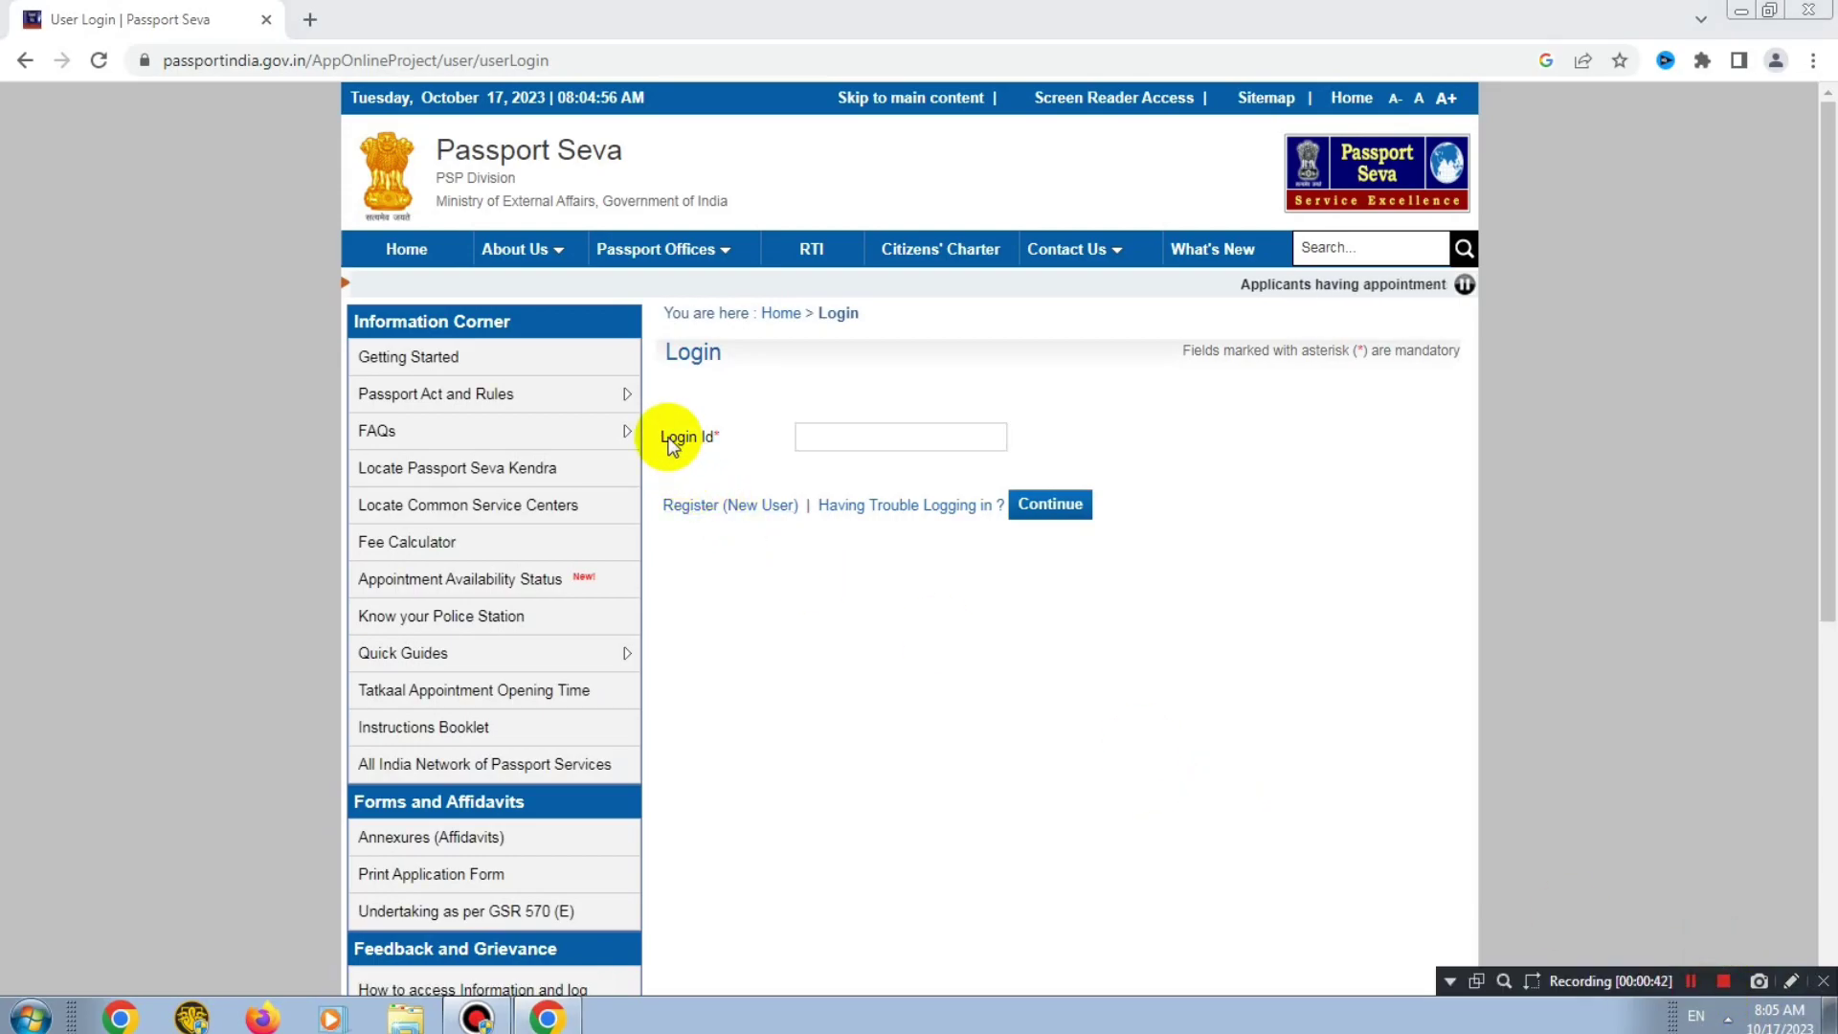
{"action": "left_click_drag", "start_coordinate": [670, 445], "coordinate": [735, 444]}
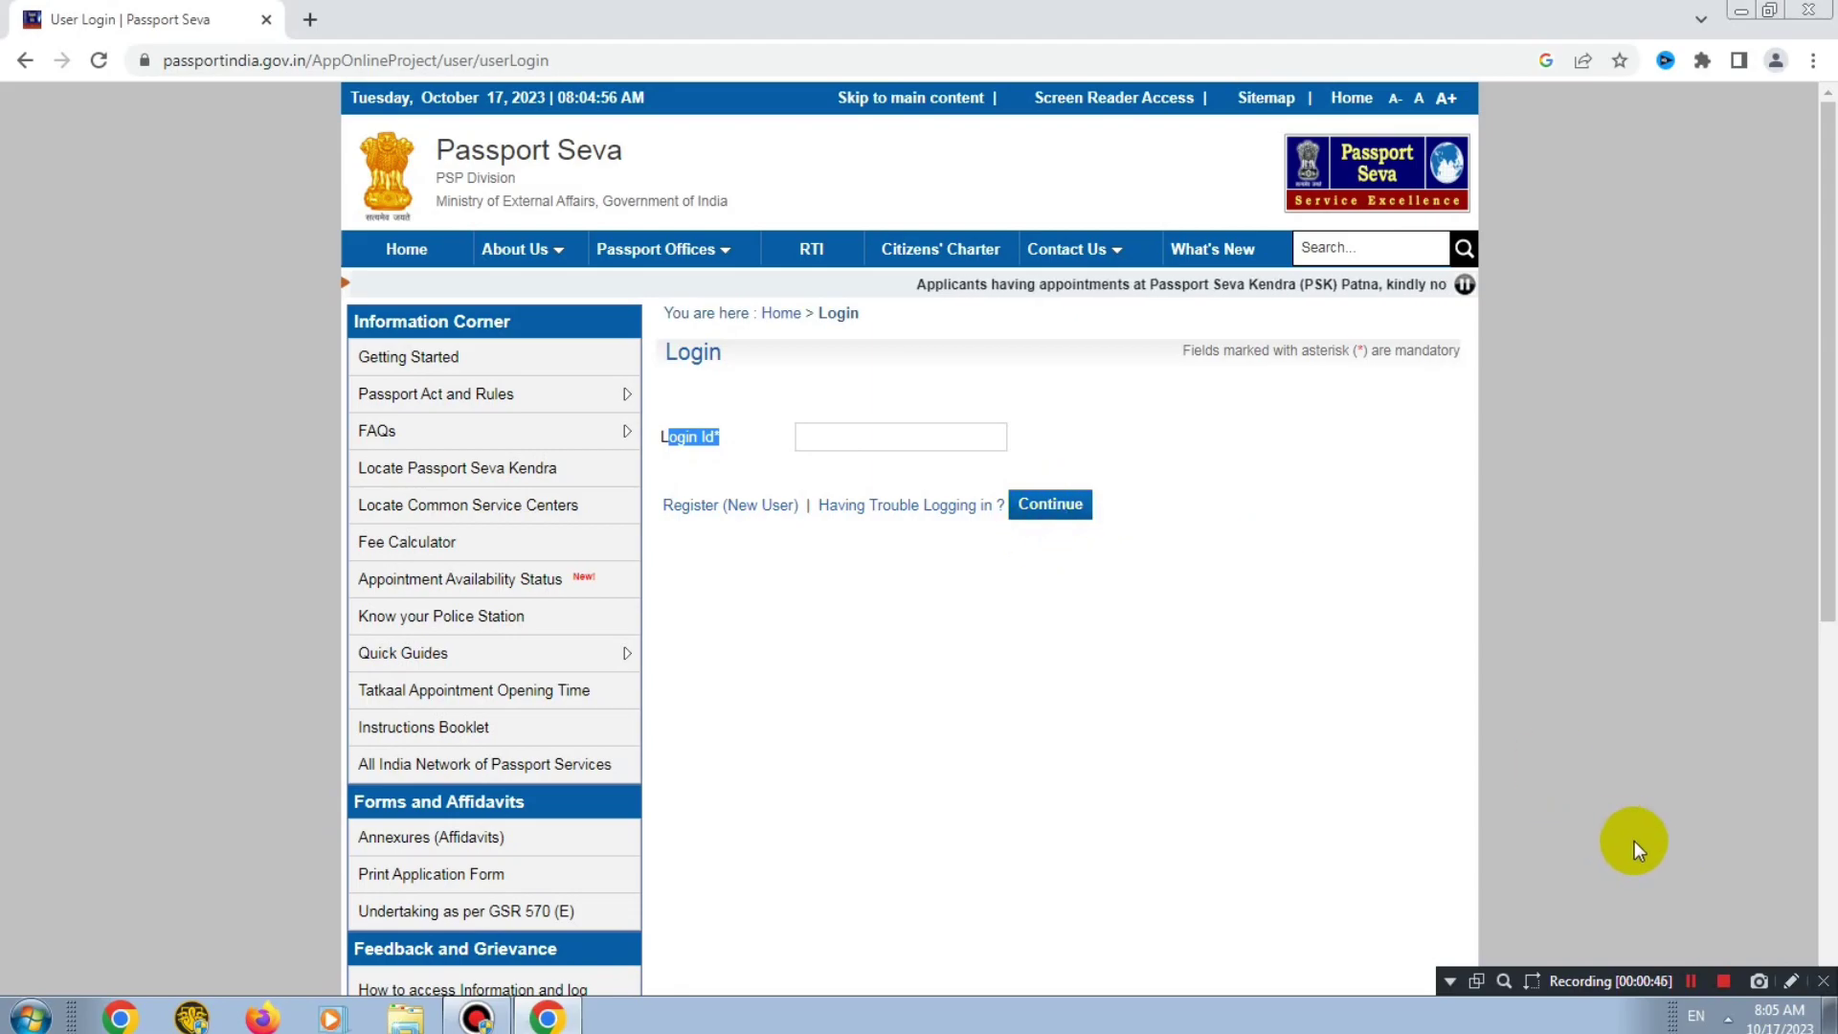
{"action": "left_click", "coordinate": [1697, 972]}
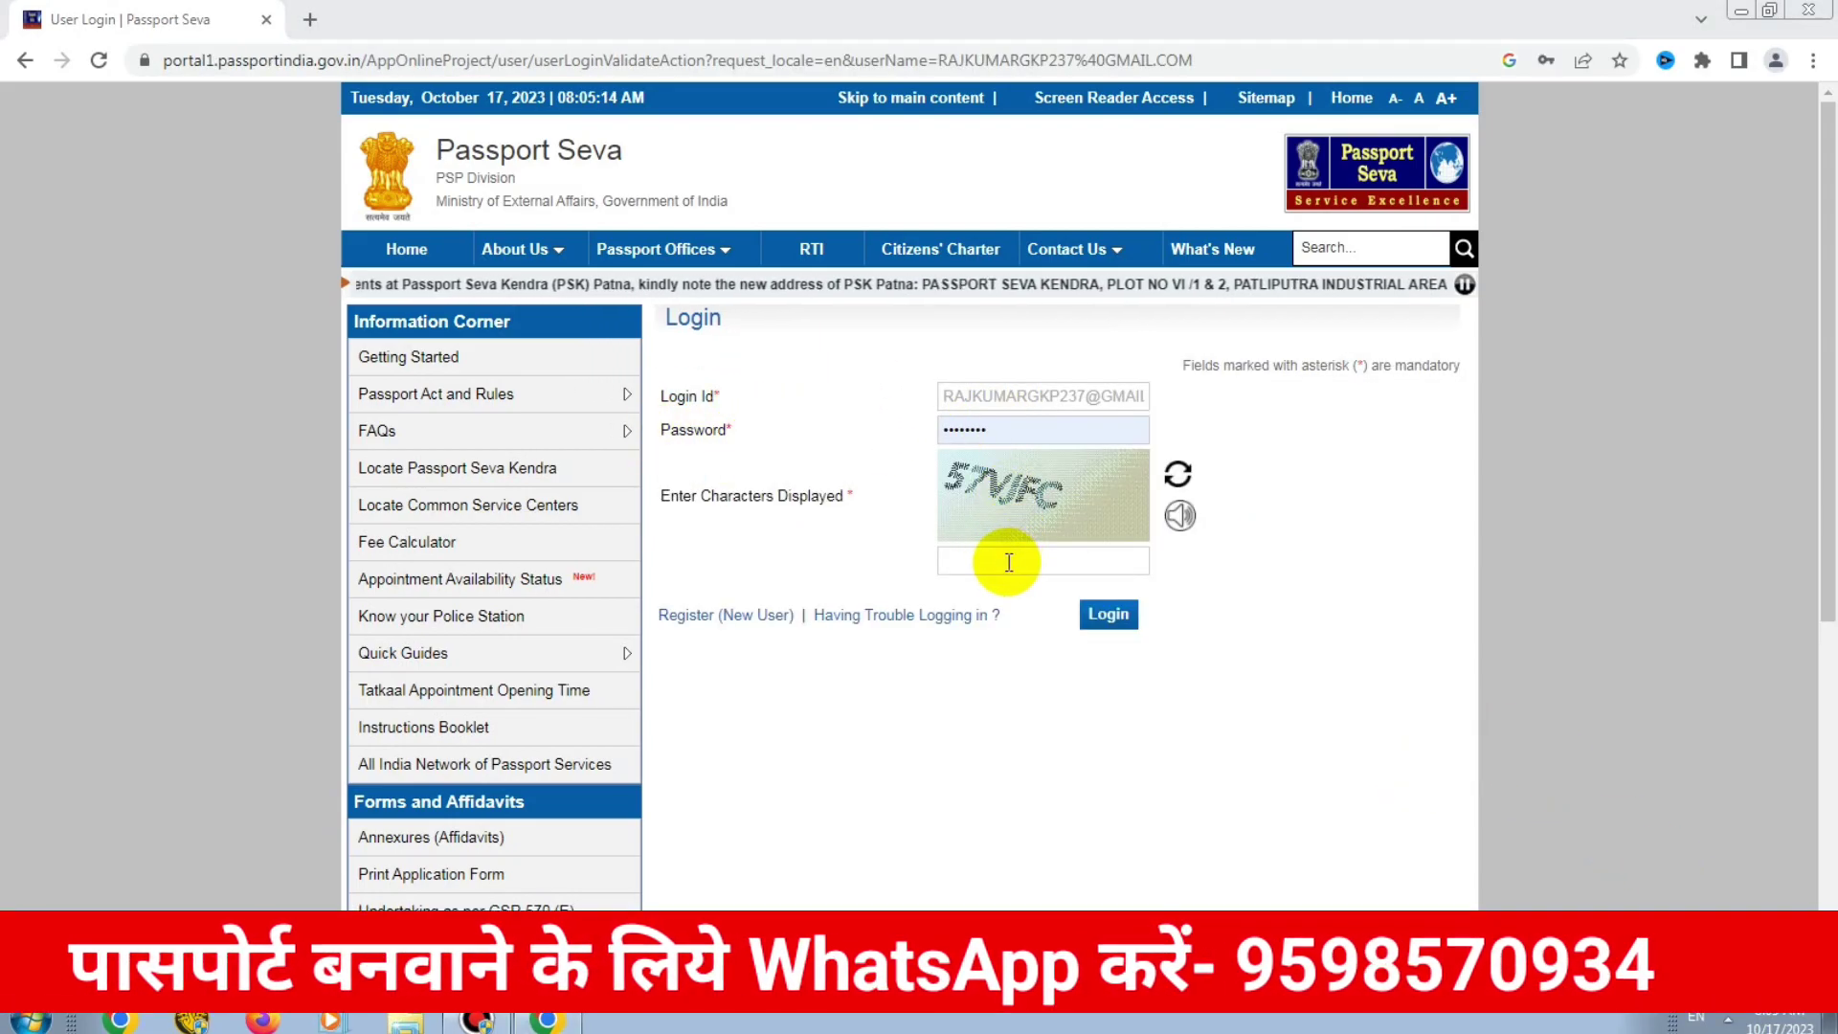
Enter the displayed captcha characters and log in to the applicant account
{"action": "left_click", "coordinate": [1007, 562]}
{"action": "type", "text": "57"}
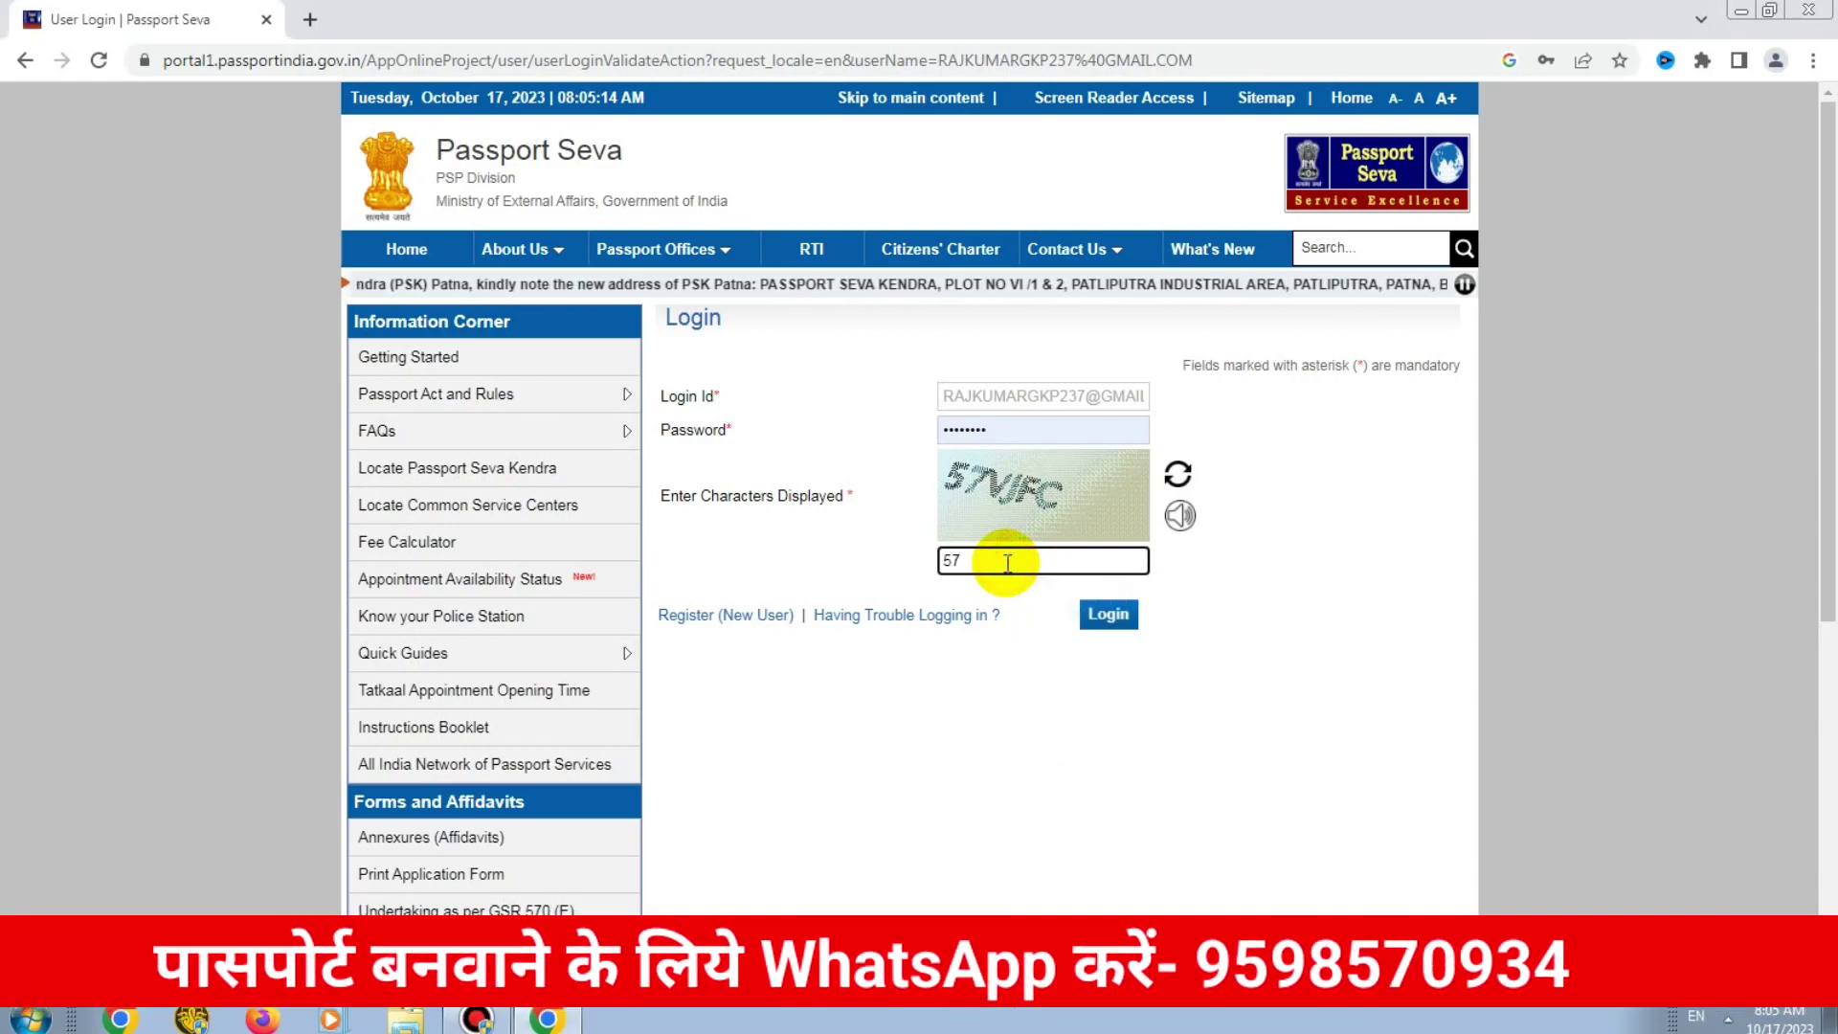
{"action": "type", "text": "VJ"}
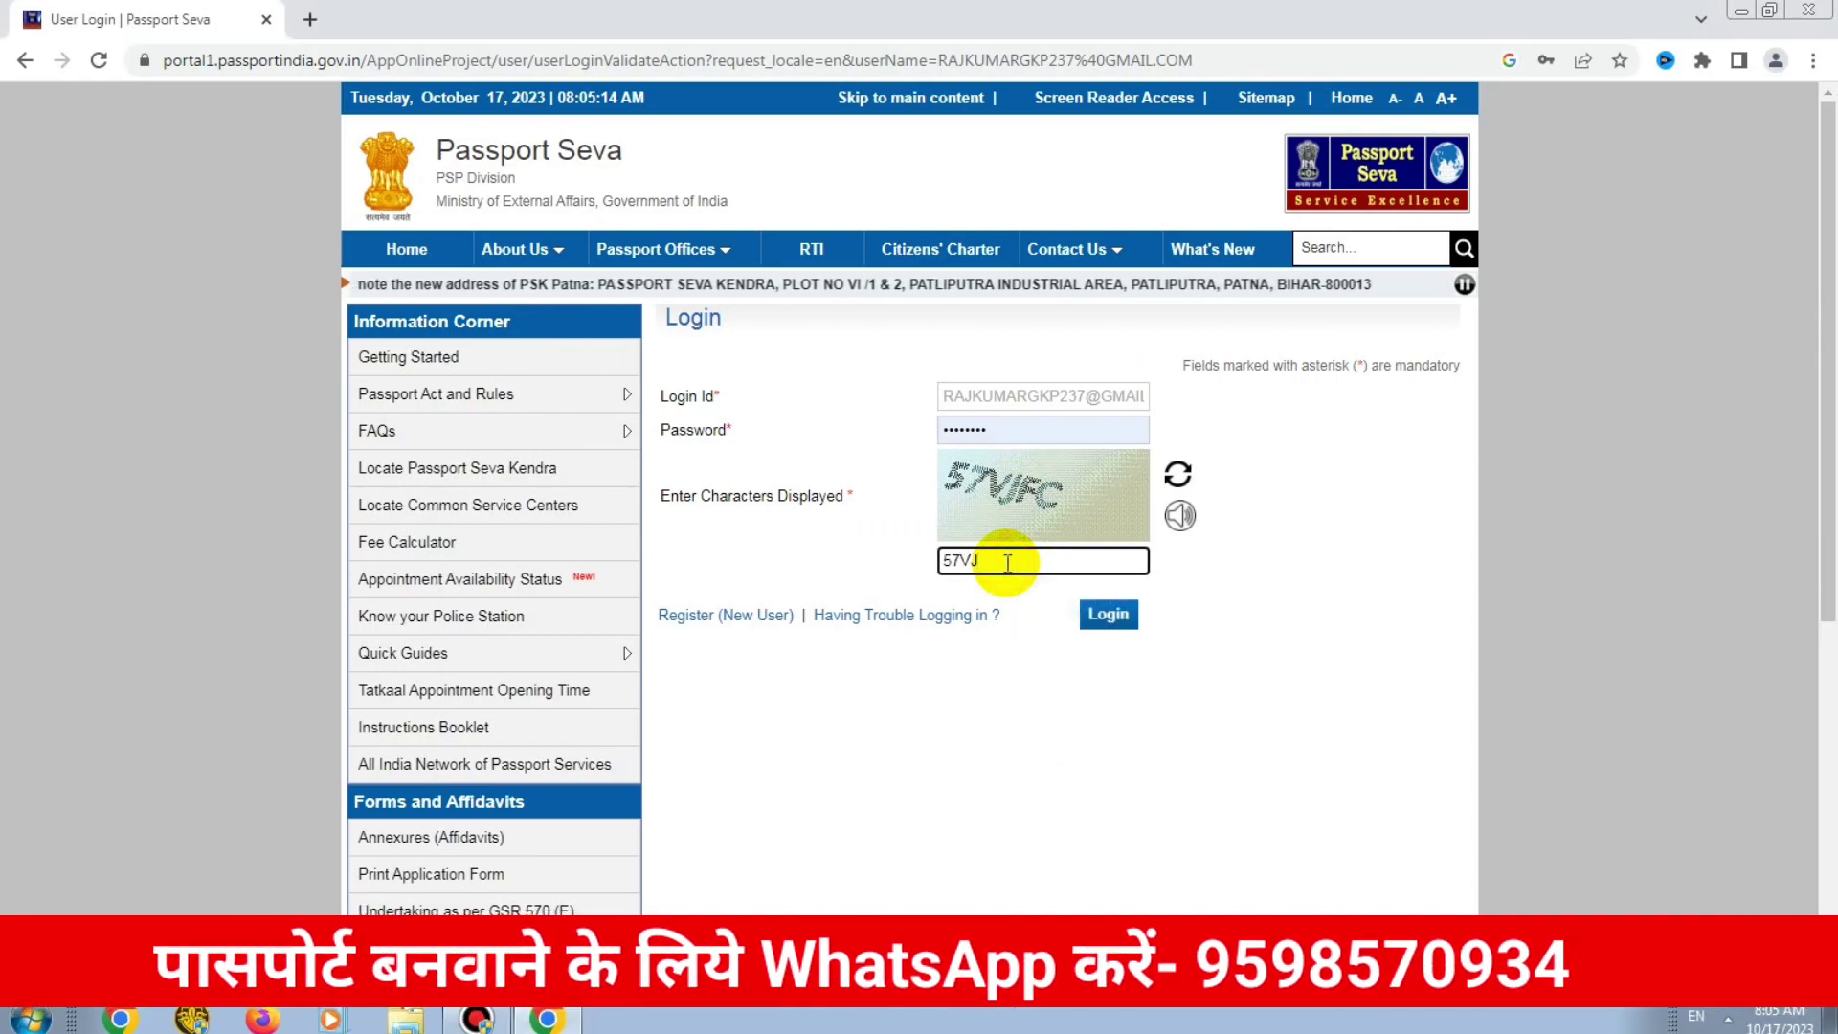
{"action": "type", "text": "FC"}
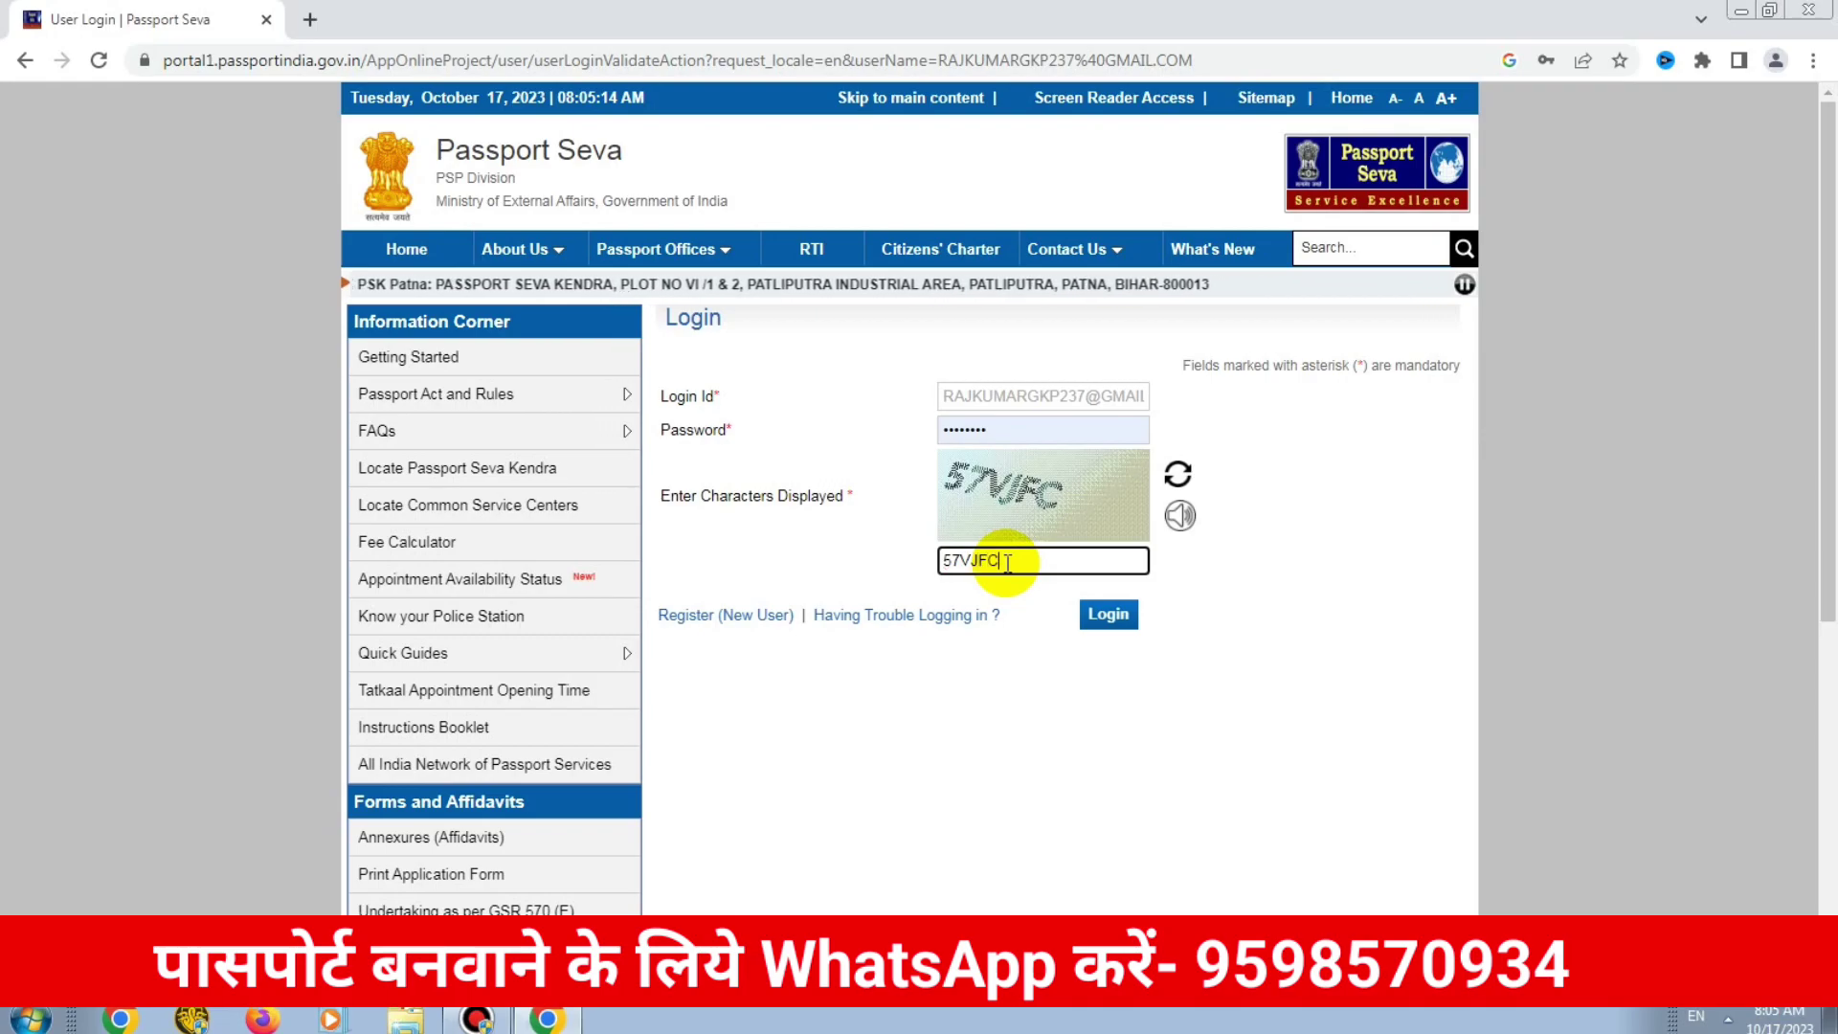
{"action": "left_click", "coordinate": [1104, 622]}
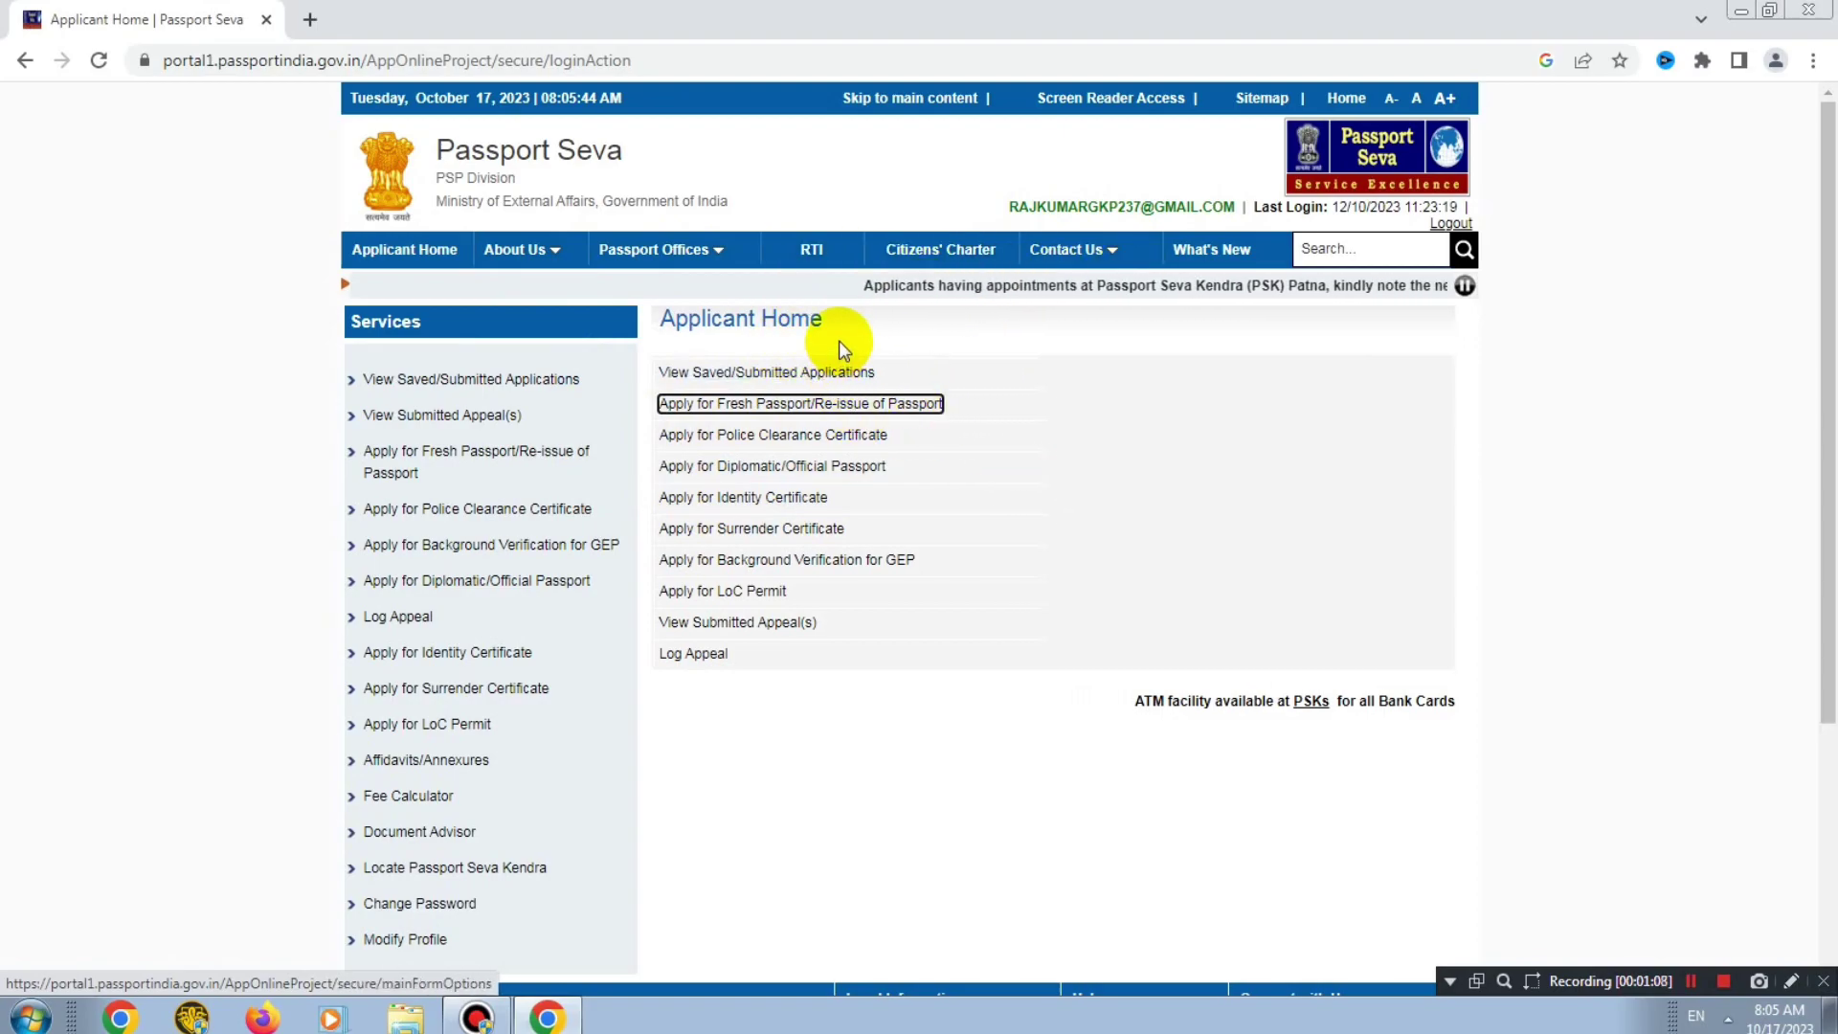
Choose to apply for a fresh passport or re-issue of passport and open the online application form
{"action": "left_click", "coordinate": [265, 287]}
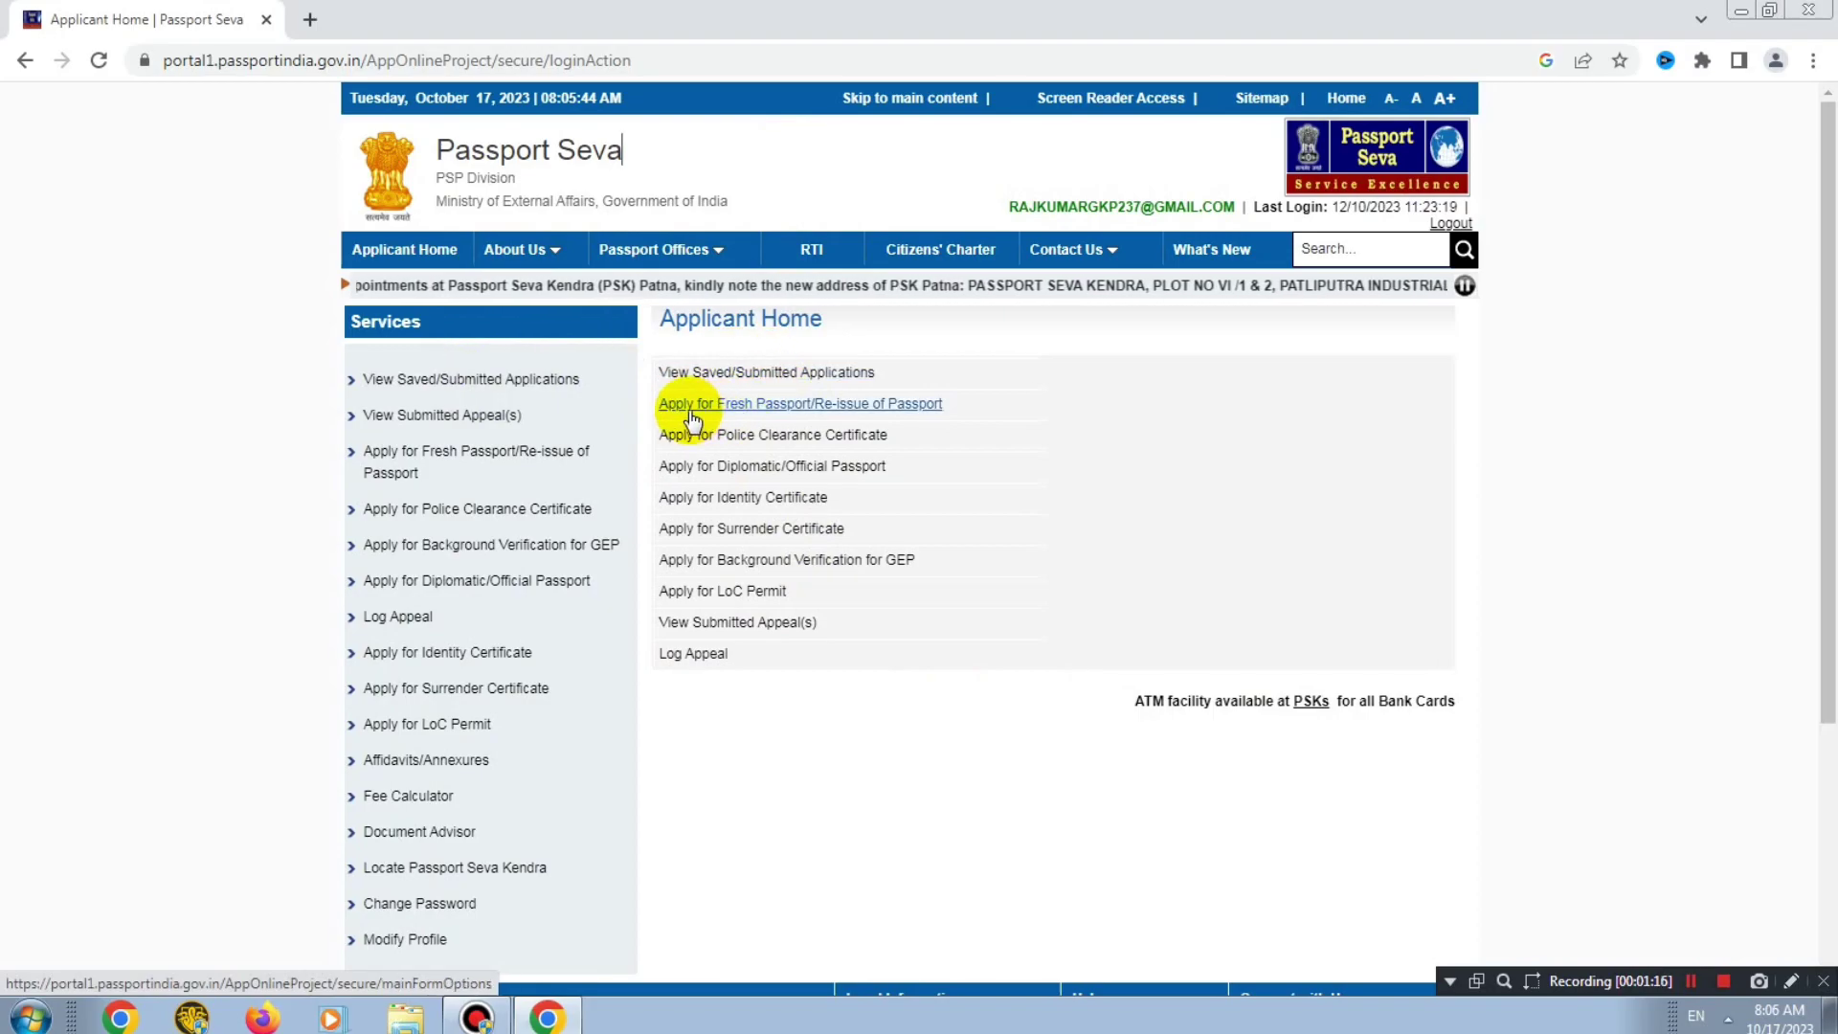
{"action": "left_click", "coordinate": [752, 406]}
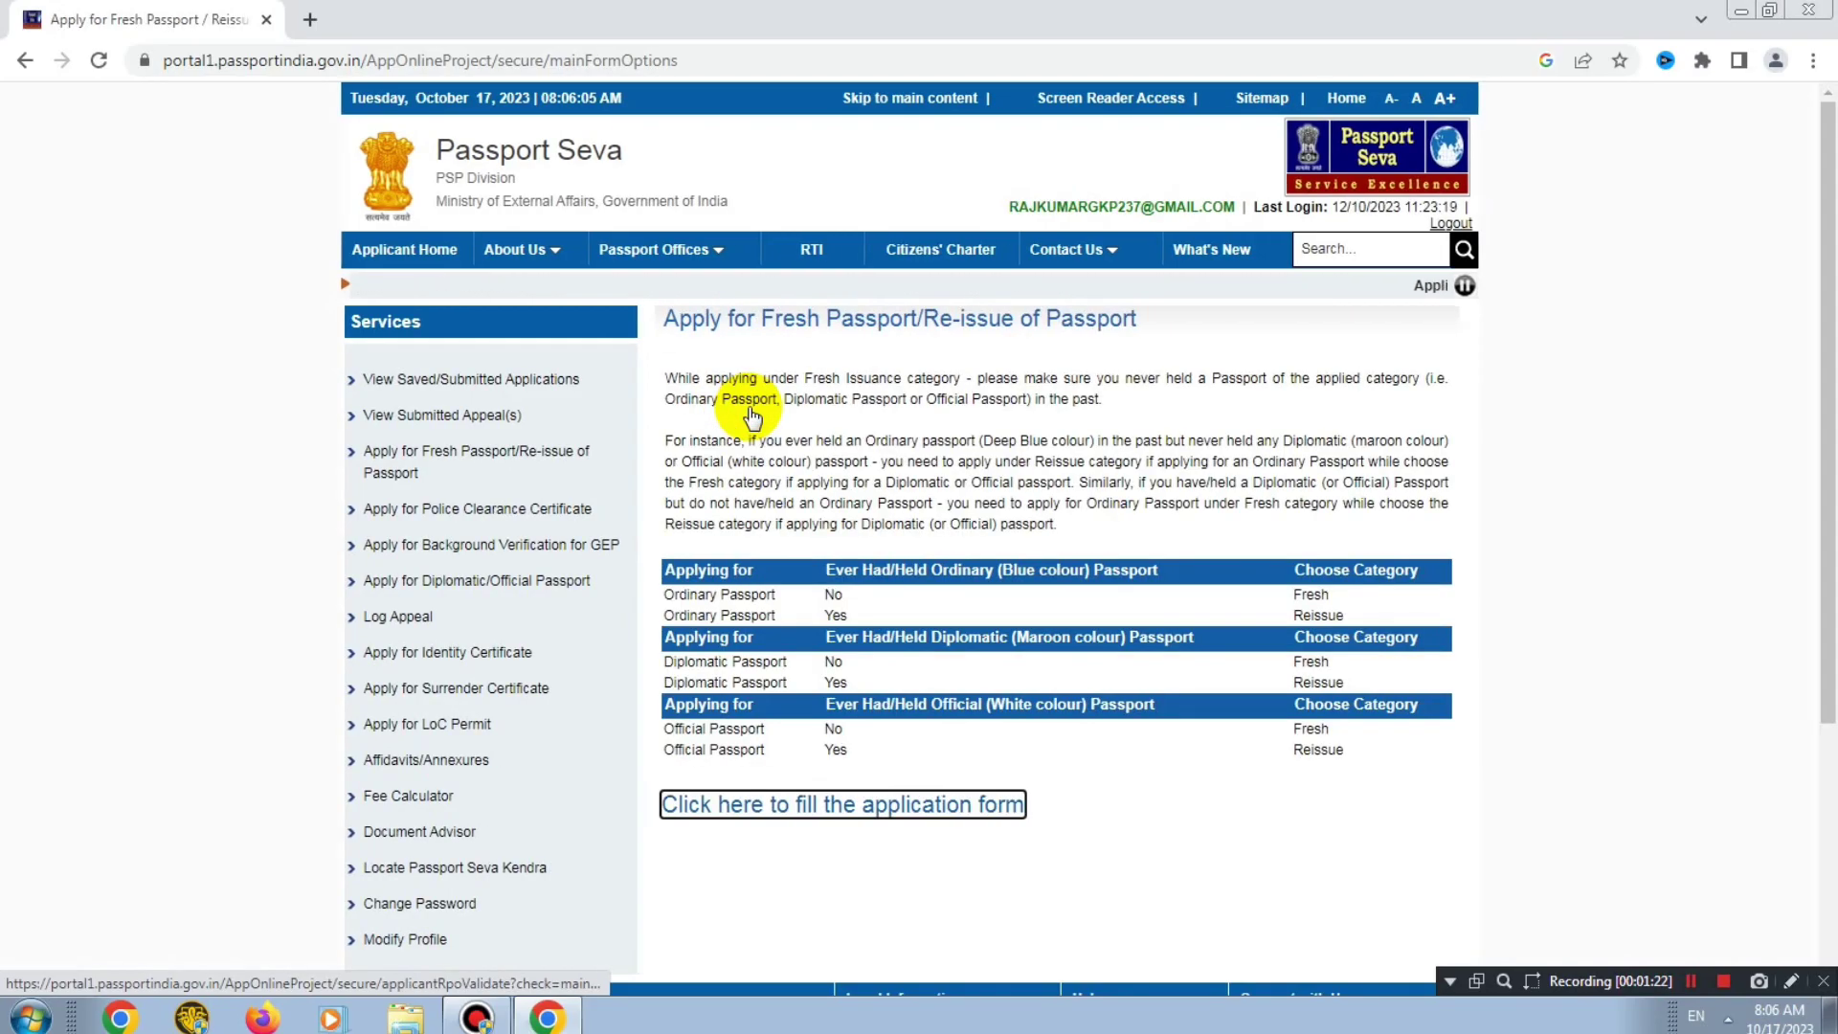
{"action": "left_click", "coordinate": [1149, 888]}
{"action": "left_click_drag", "start_coordinate": [686, 320], "coordinate": [1233, 354]}
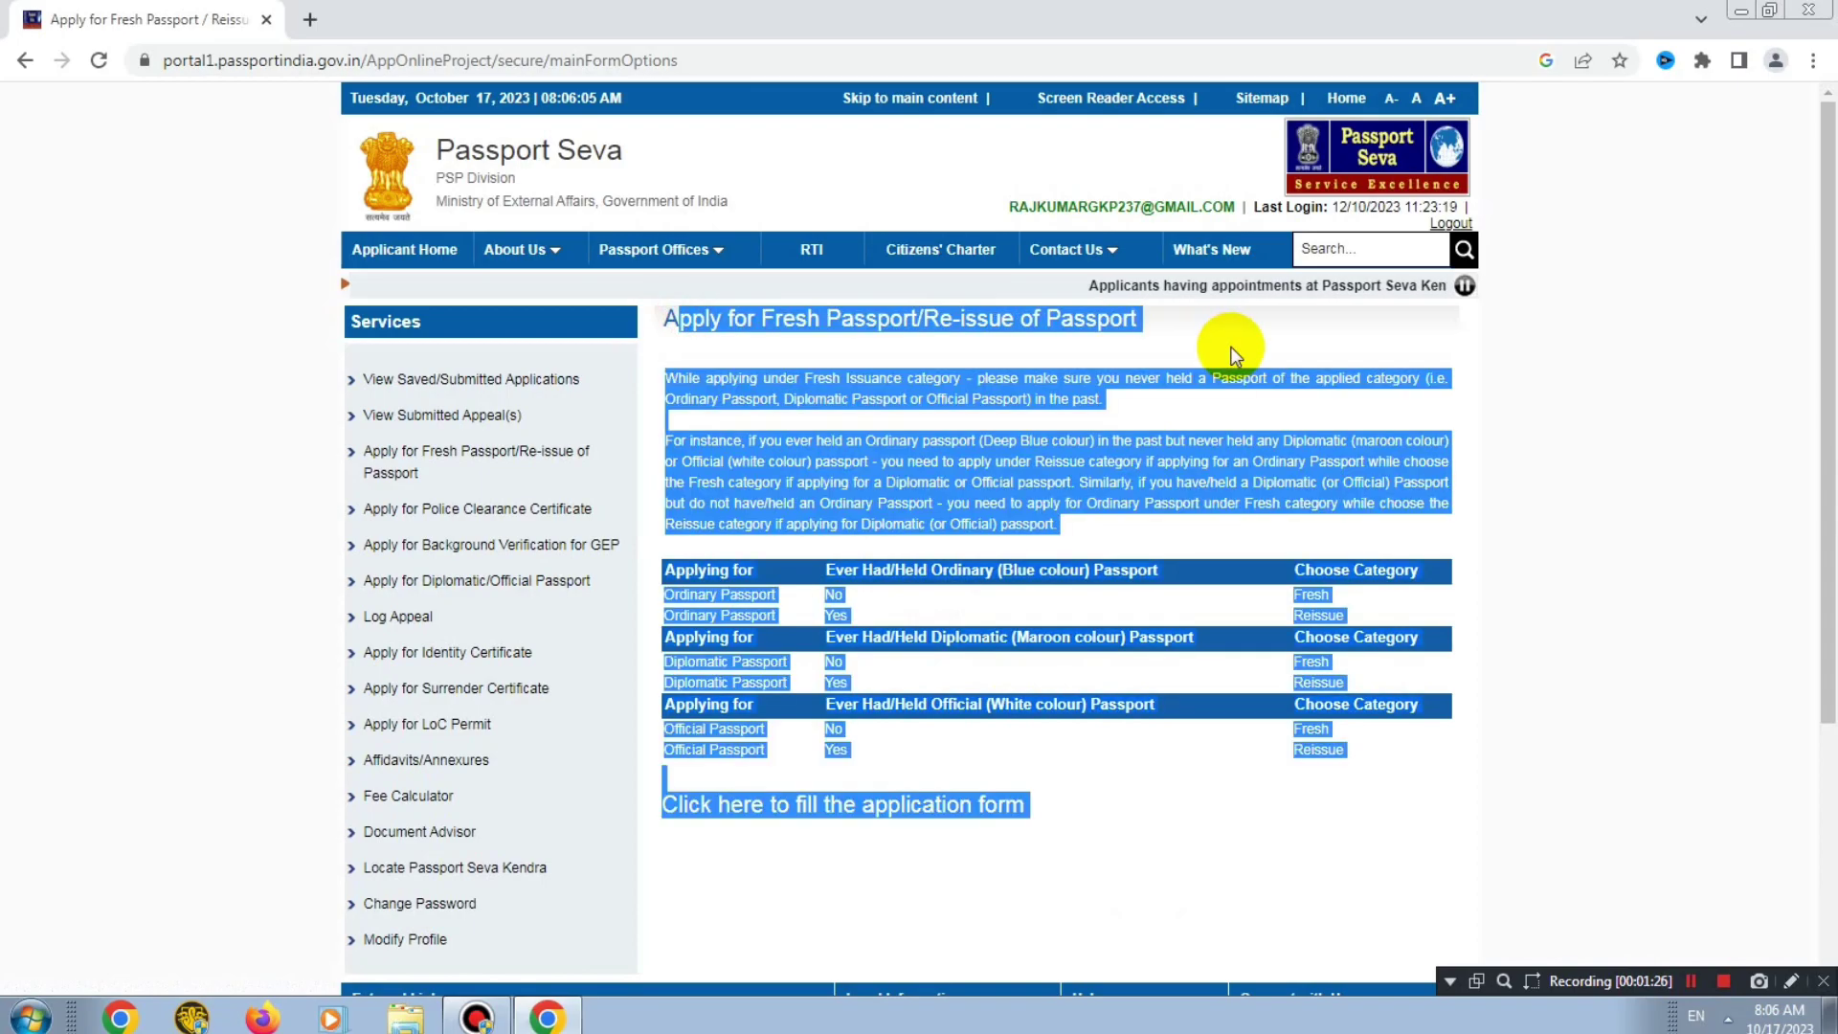
{"action": "left_click", "coordinate": [1192, 400]}
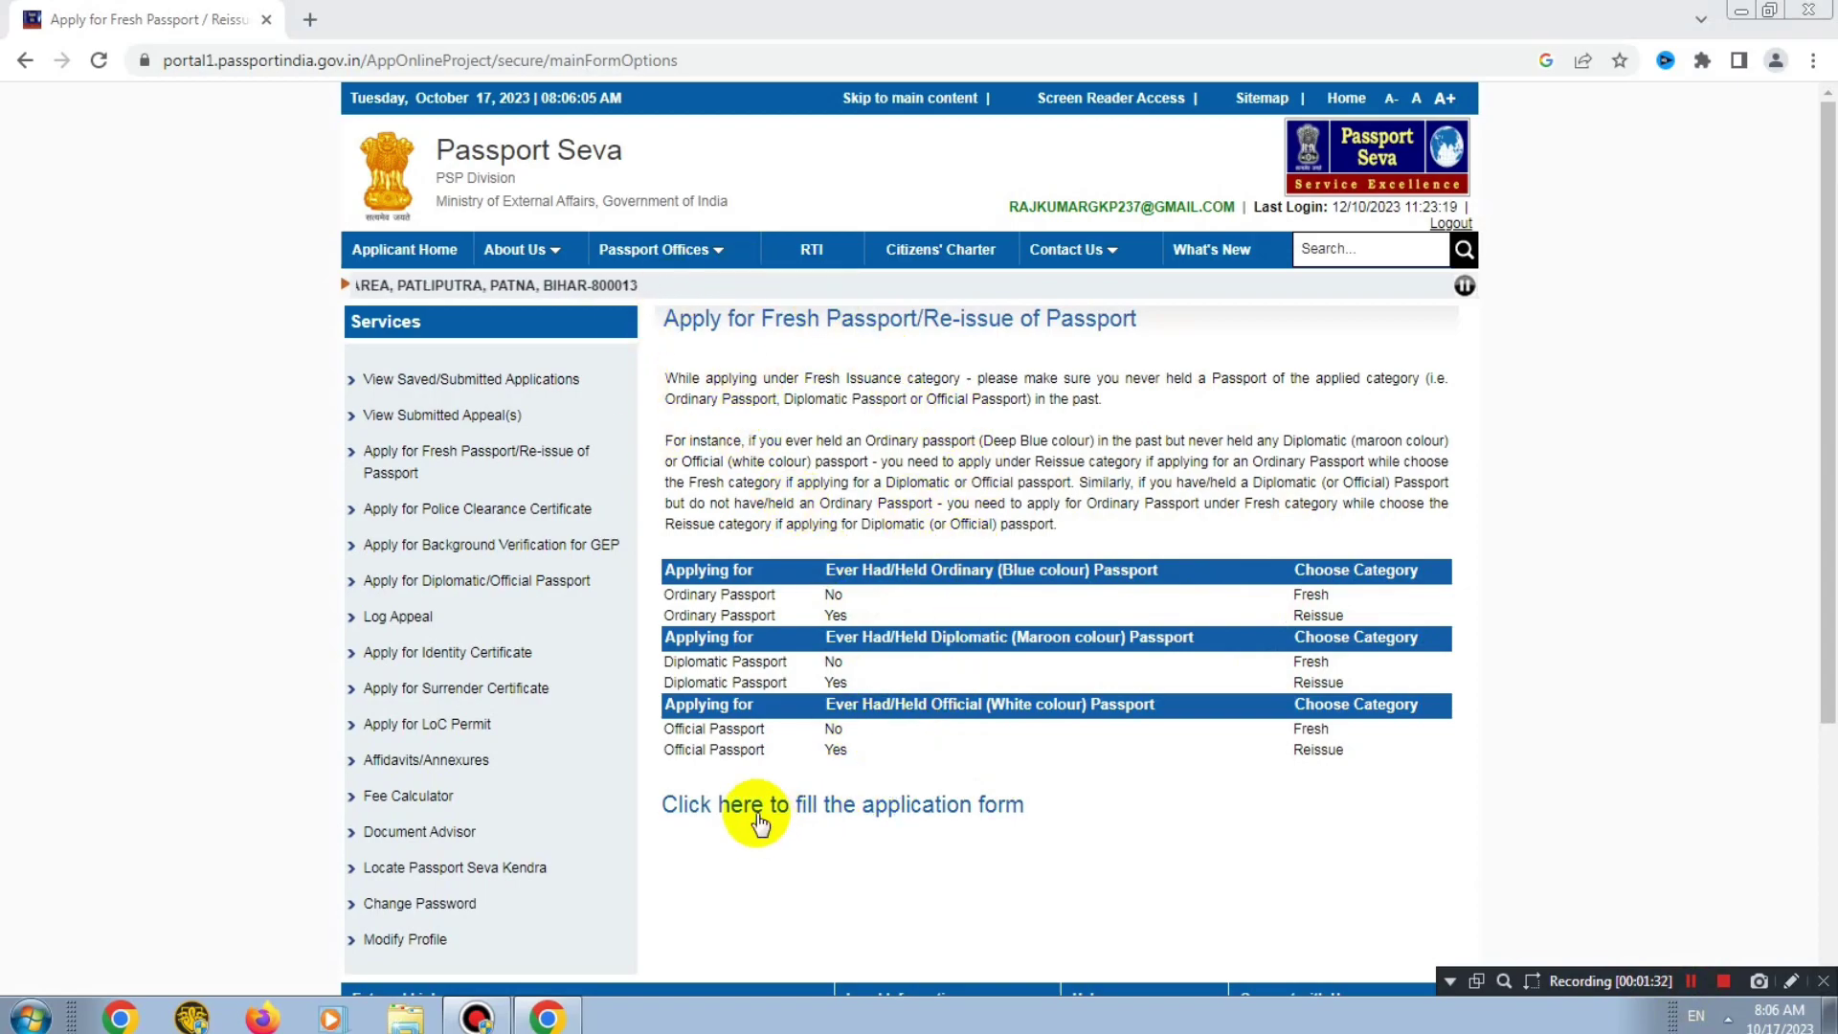
{"action": "left_click", "coordinate": [866, 811]}
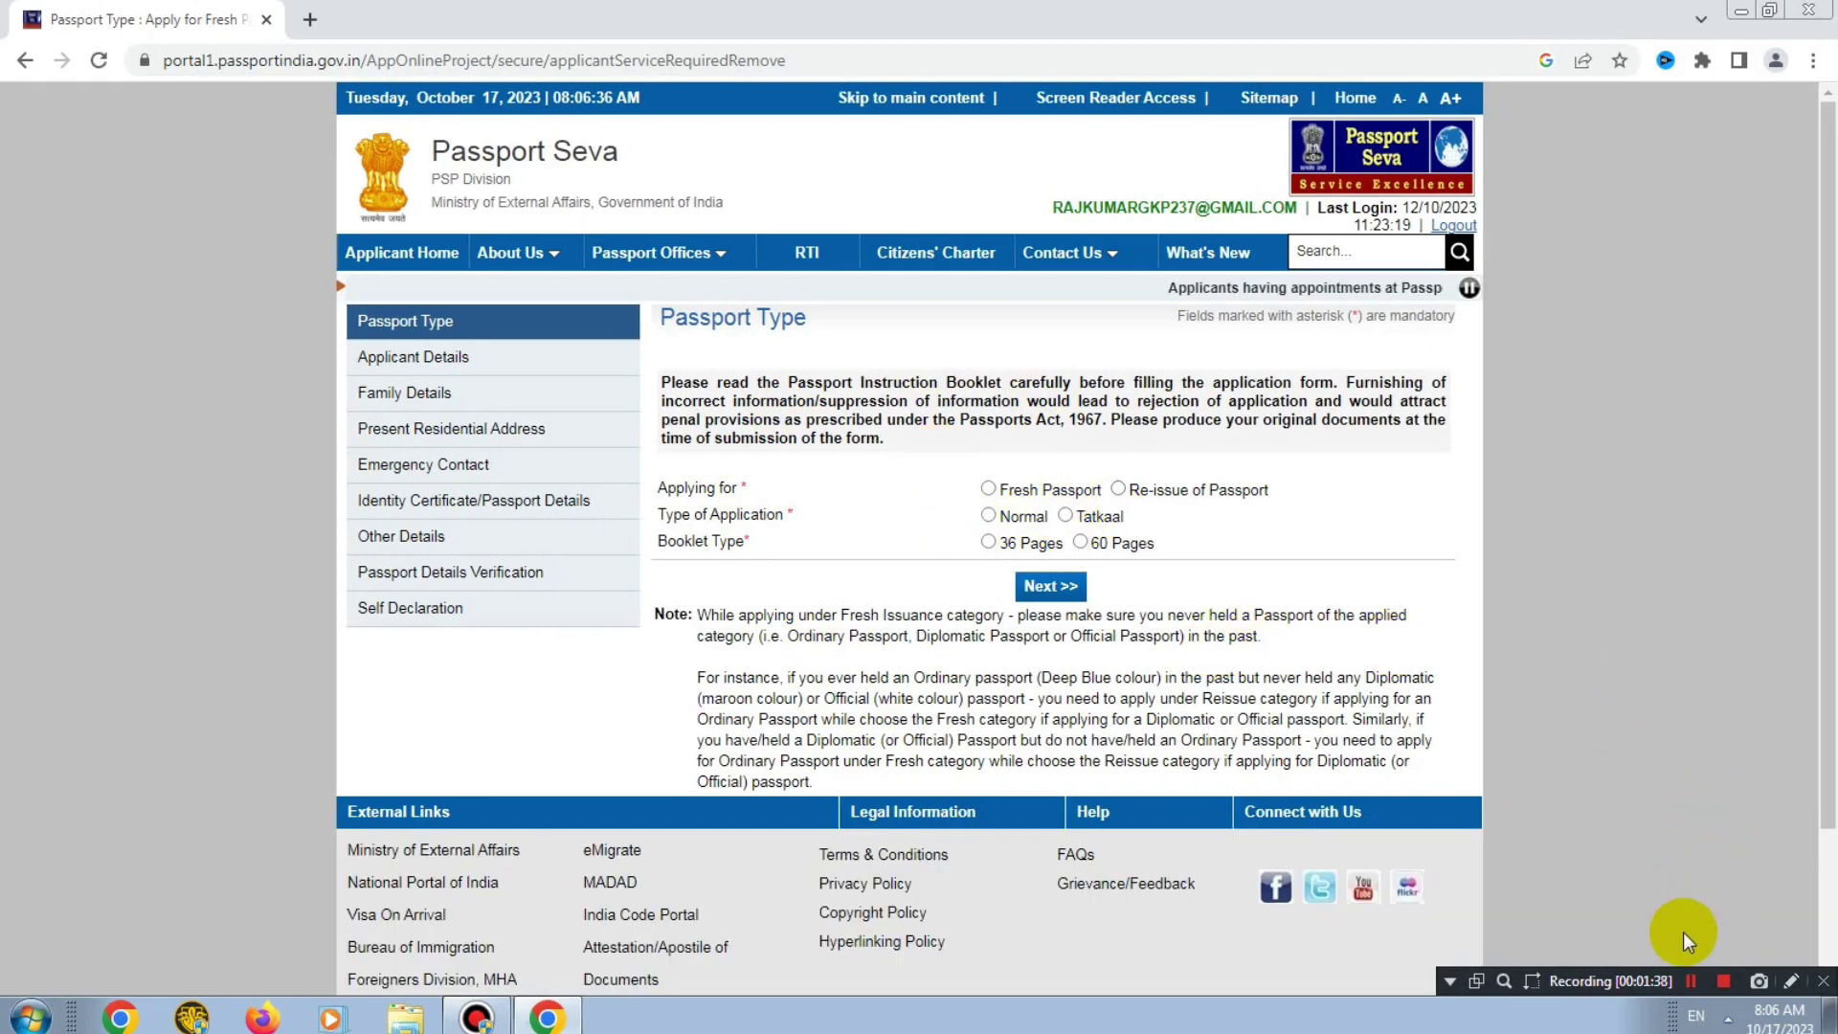
Set the passport type to Fresh Passport, Normal application and 36 Pages booklet, and continue to the applicant details
{"action": "left_click", "coordinate": [1691, 980]}
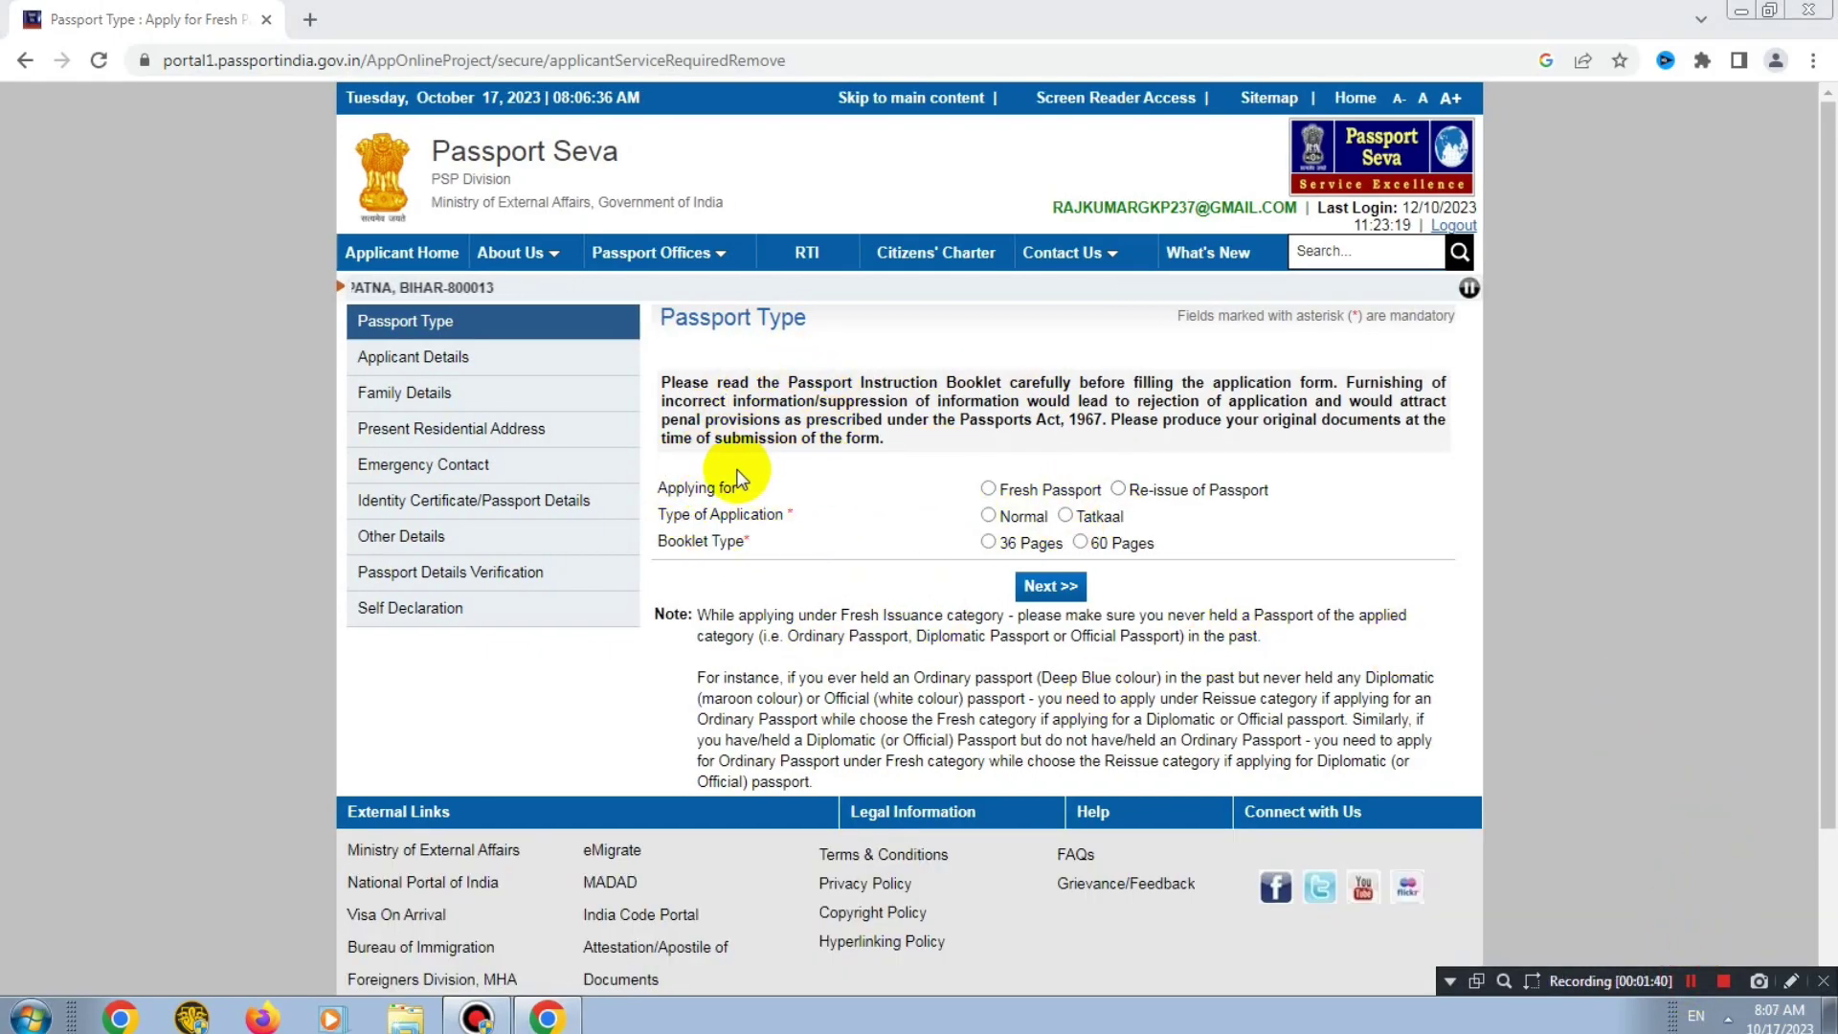
{"action": "left_click_drag", "start_coordinate": [668, 493], "coordinate": [759, 490]}
{"action": "left_click", "coordinate": [989, 491]}
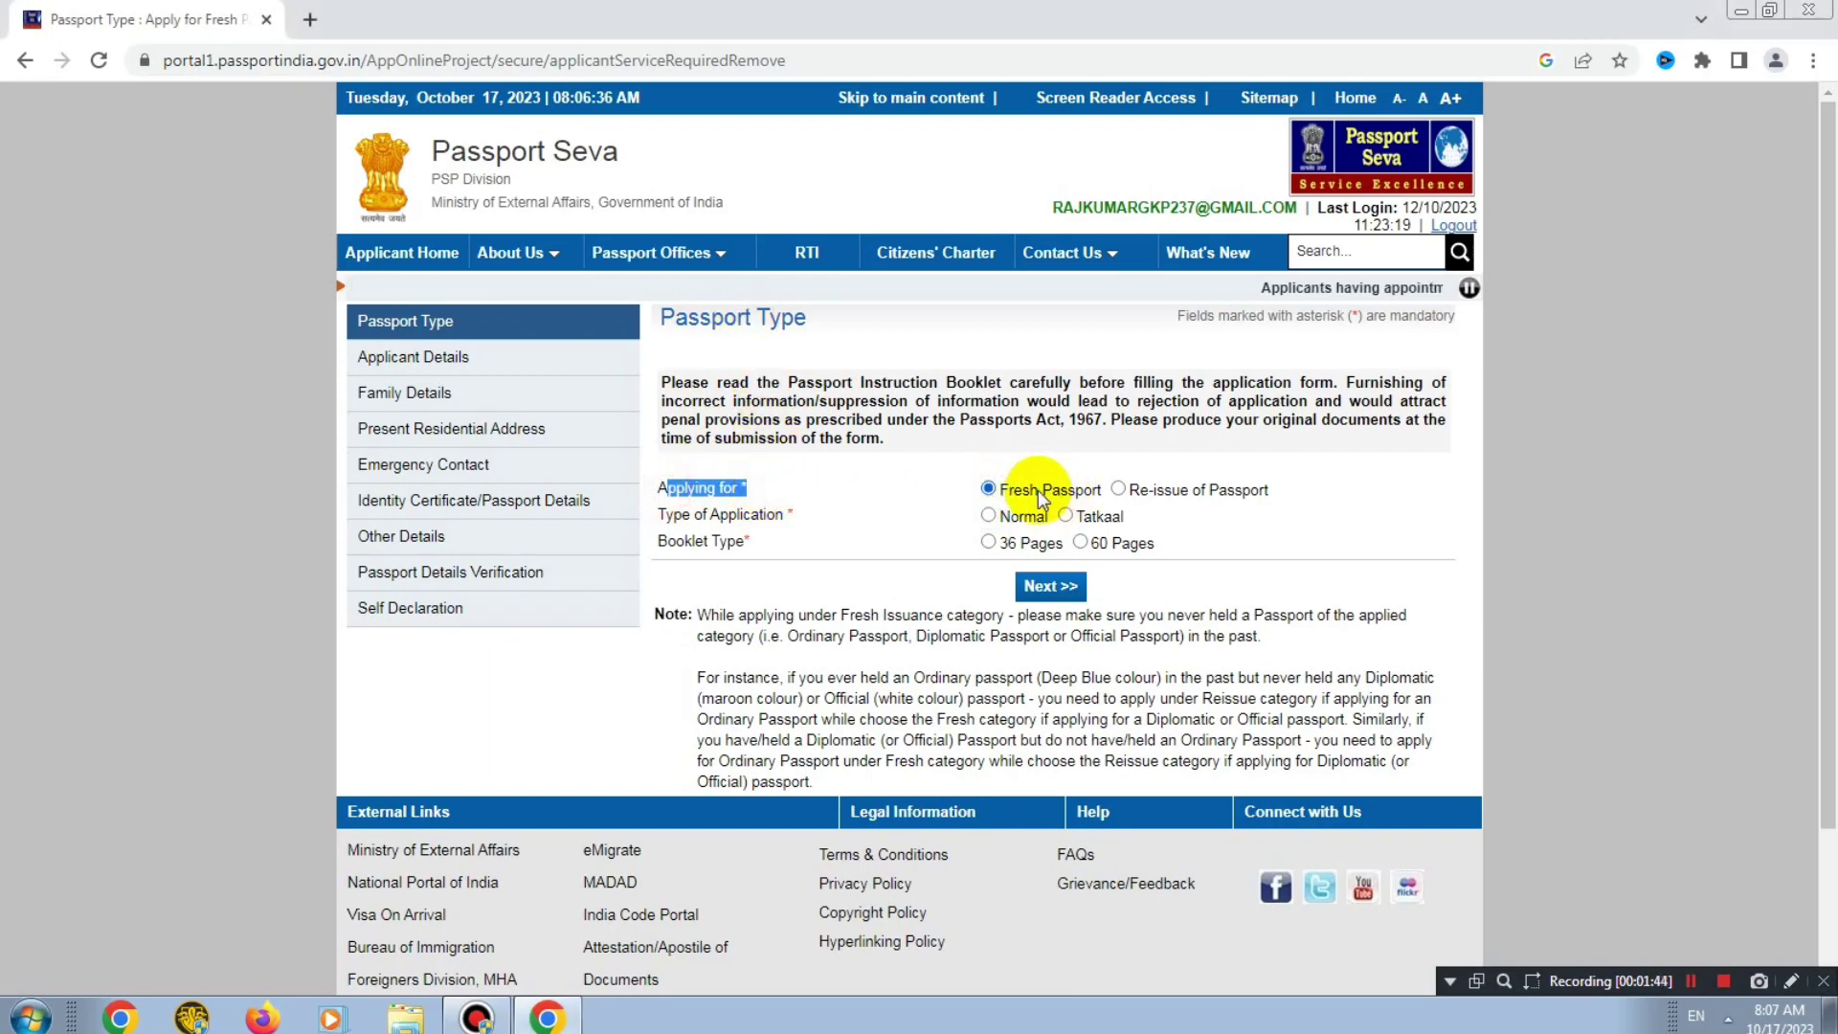
{"action": "left_click_drag", "start_coordinate": [667, 515], "coordinate": [795, 517]}
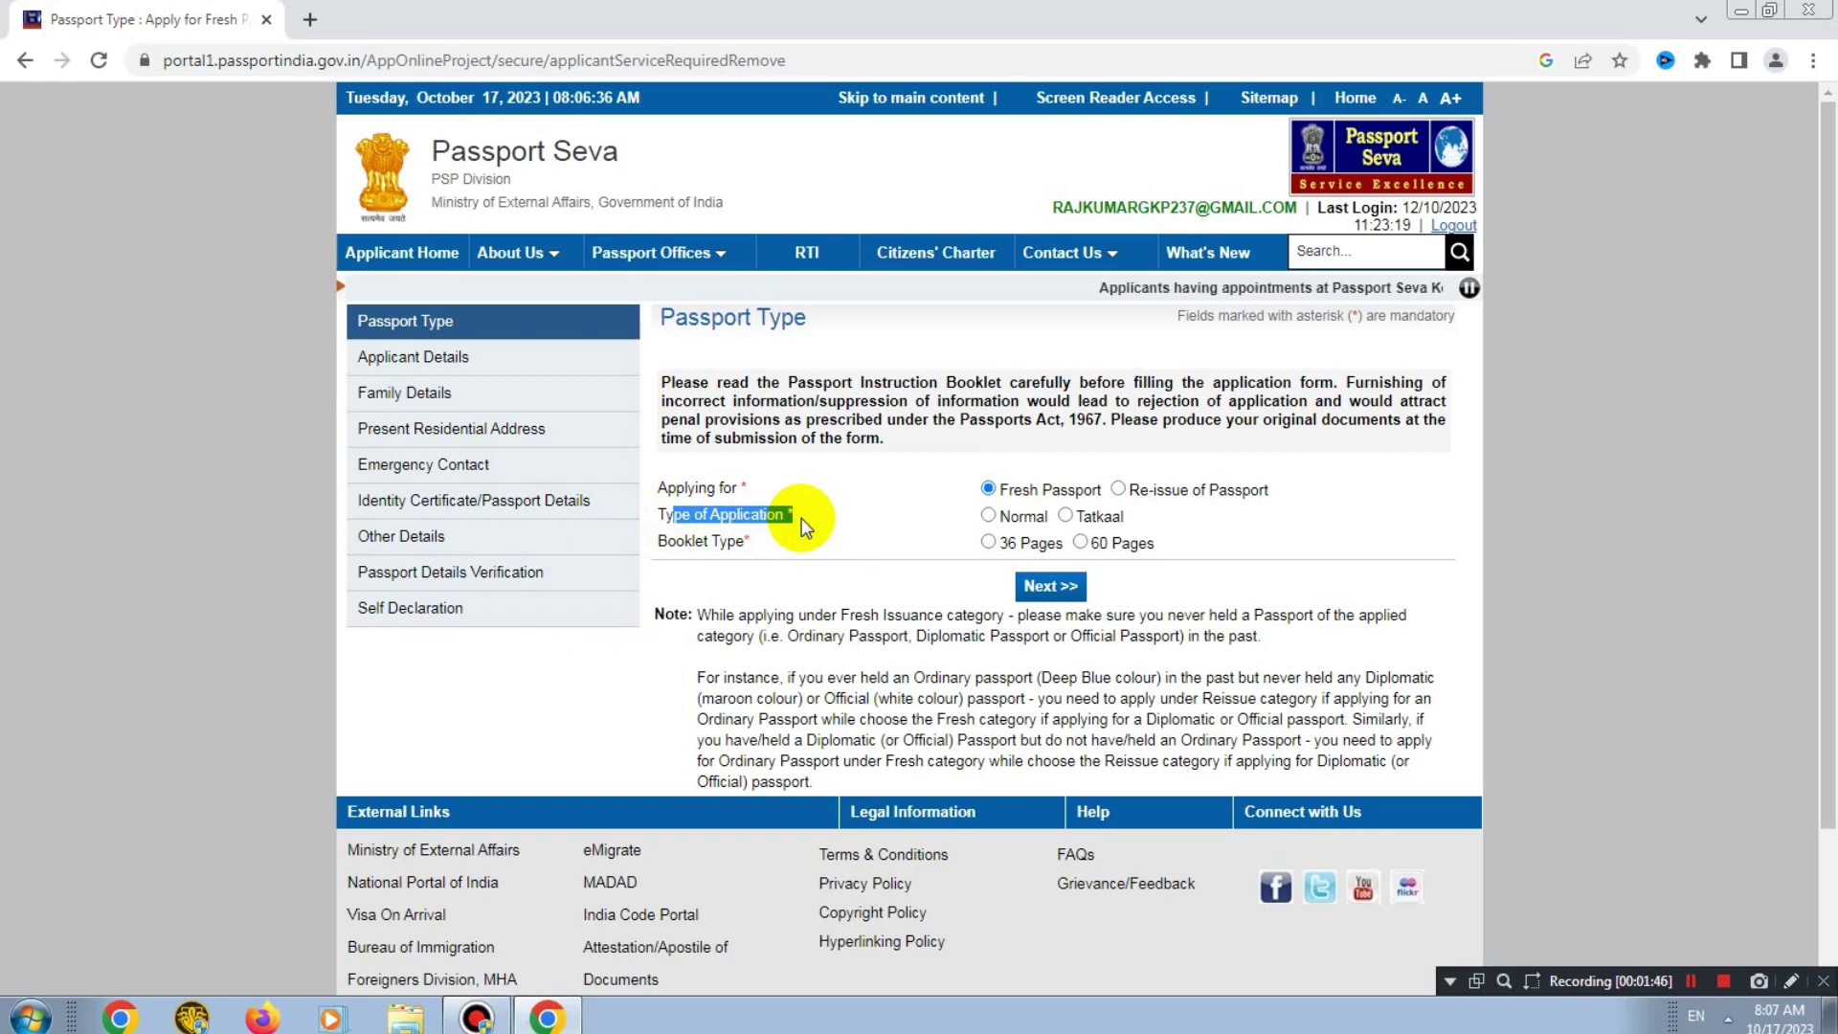
{"action": "left_click", "coordinate": [900, 526]}
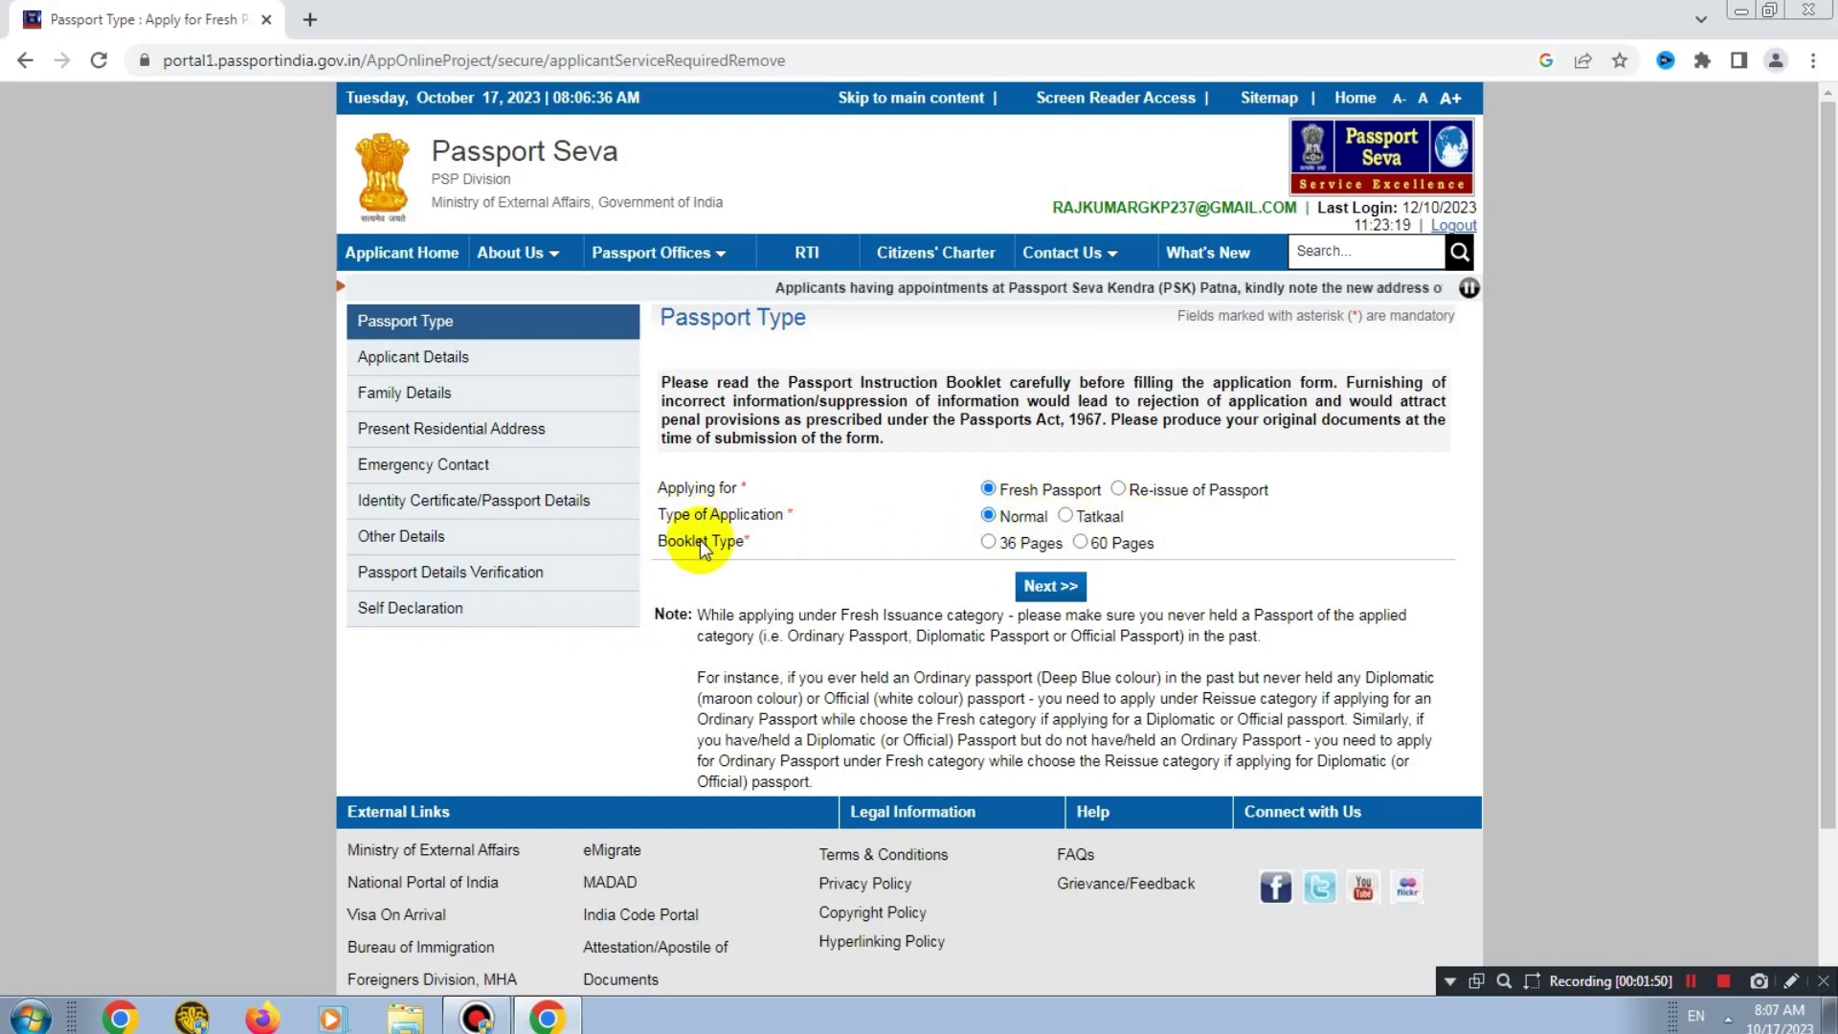
{"action": "triple_click", "coordinate": [667, 541]}
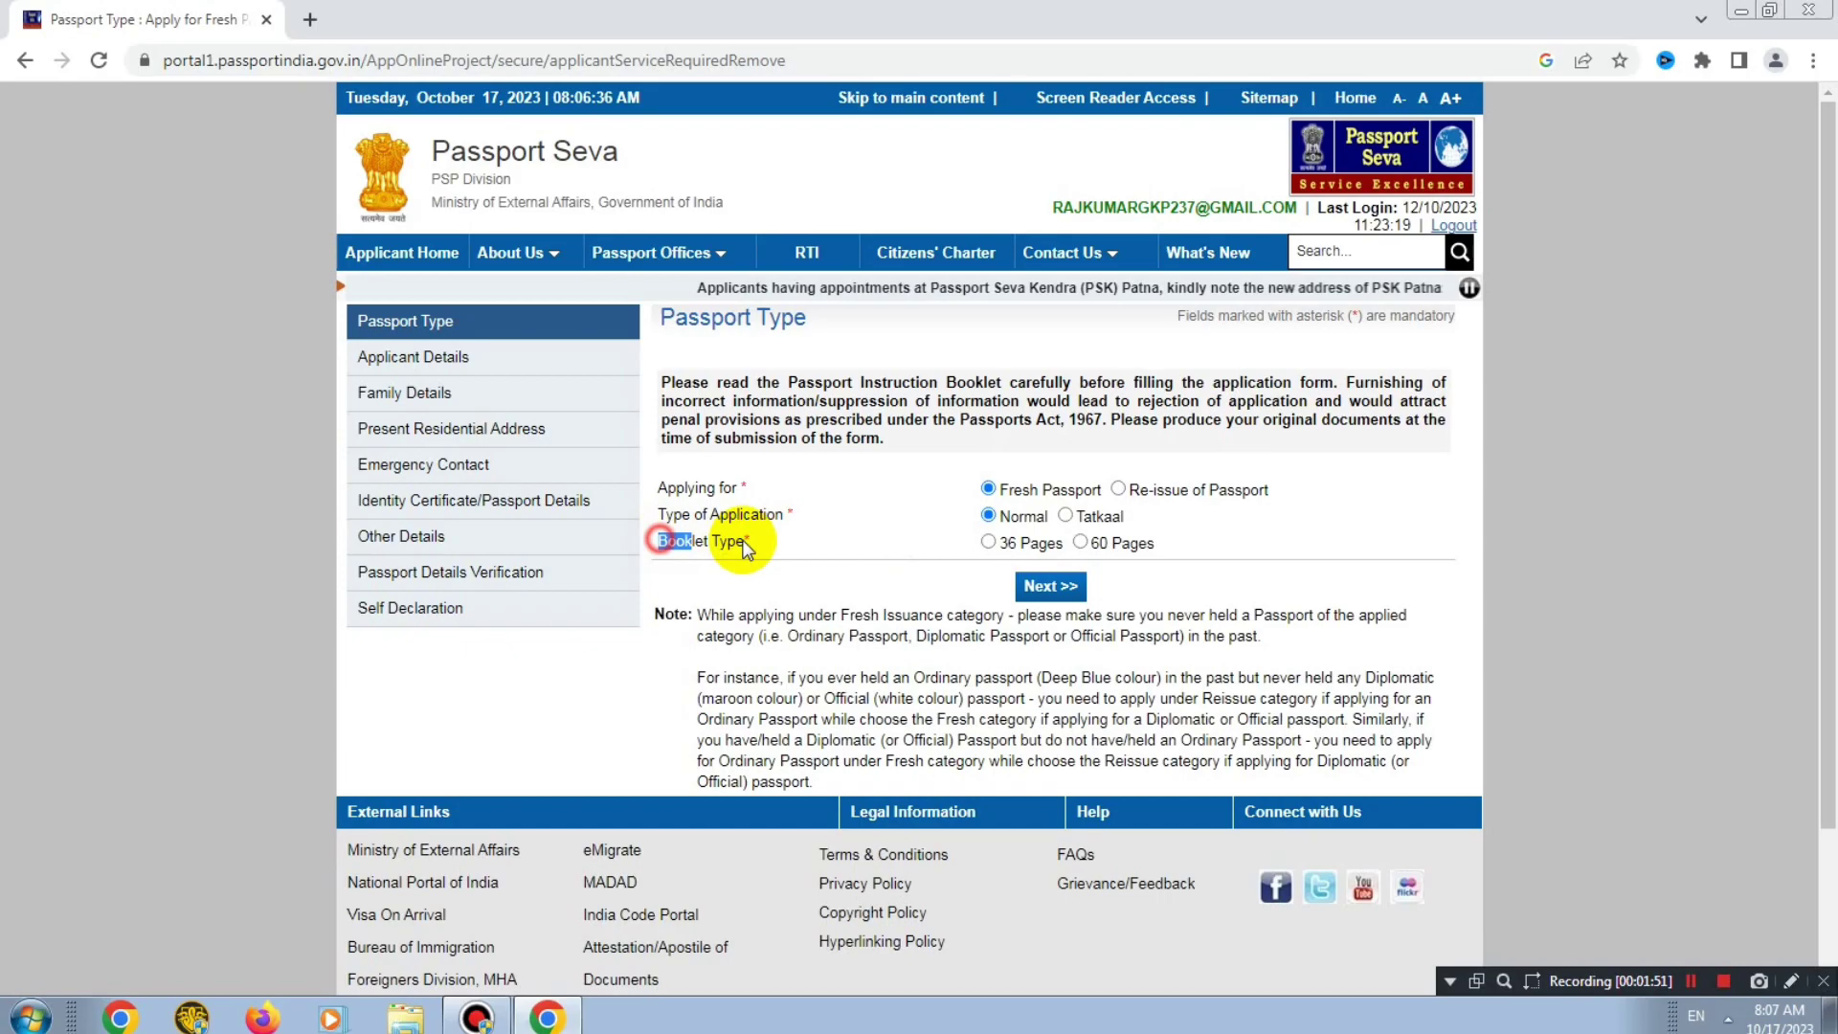
{"action": "left_click", "coordinate": [995, 546]}
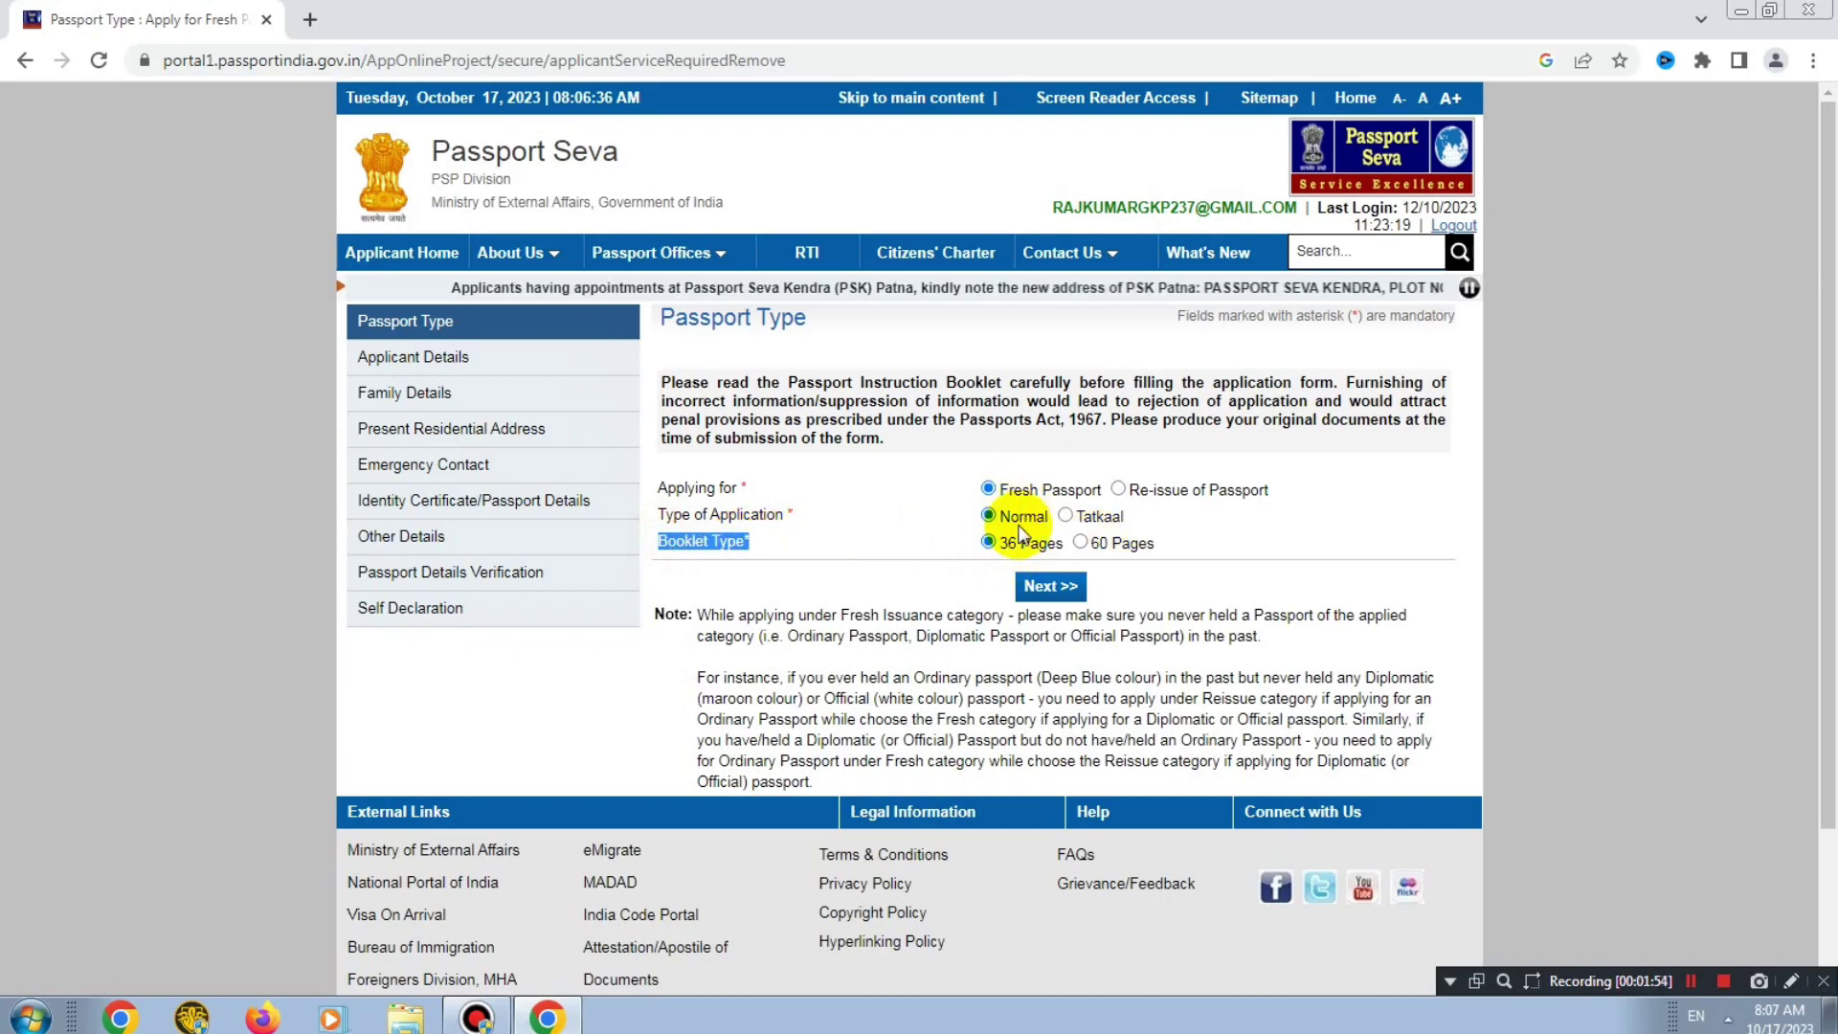
{"action": "left_click", "coordinate": [1053, 598]}
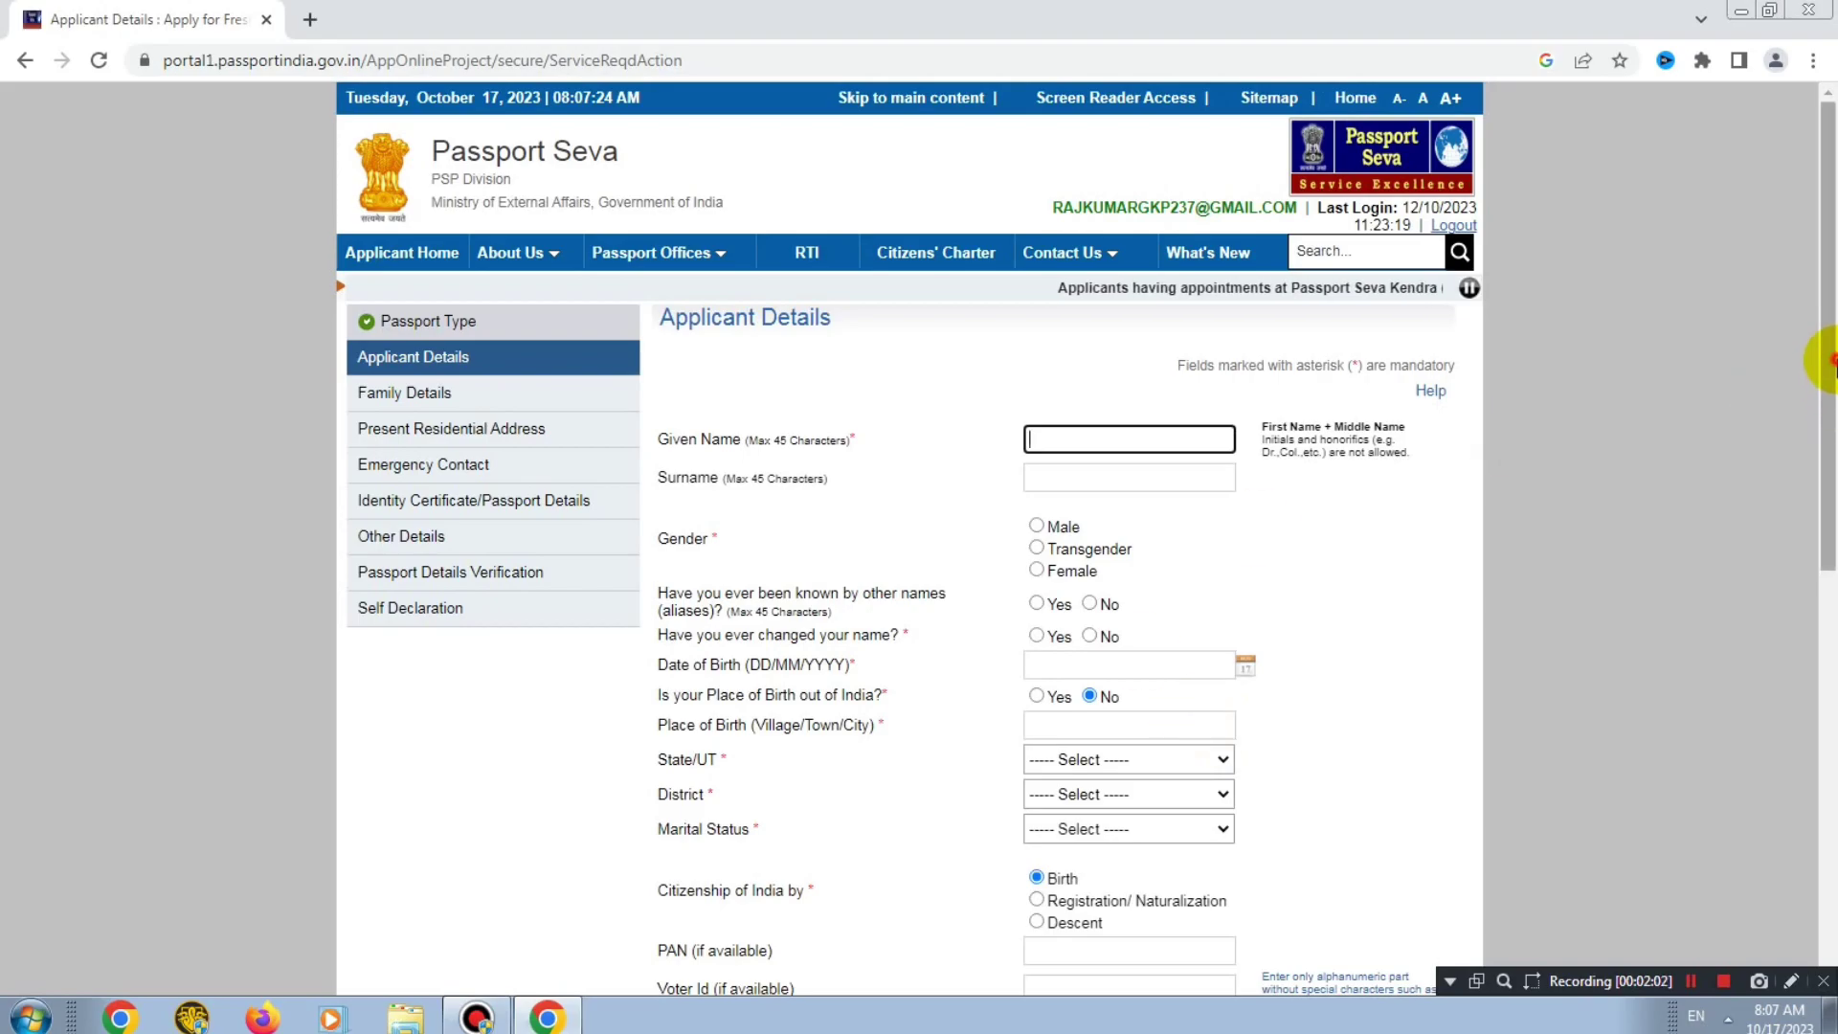
Set the applicant's gender to Male in the applicant details
{"action": "scroll", "coordinate": [1834, 361], "scroll_direction": "down", "scroll_amount": 2}
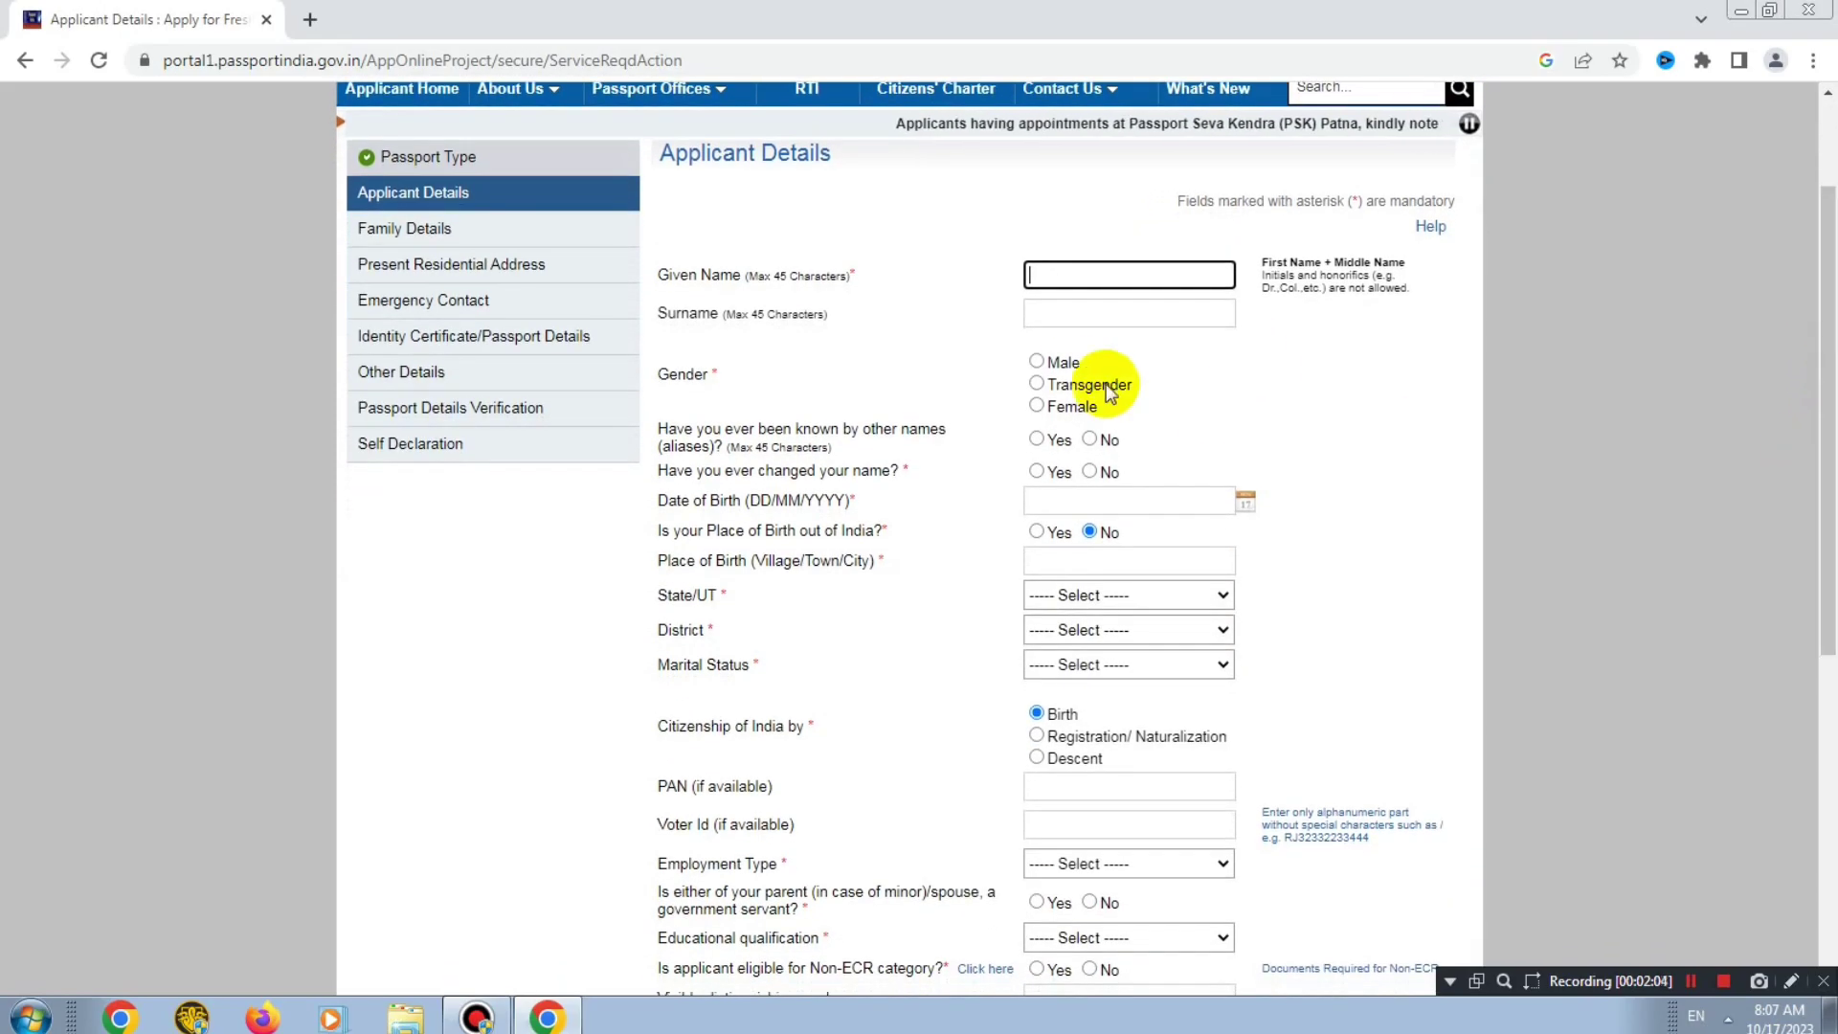
{"action": "left_click_drag", "start_coordinate": [659, 278], "coordinate": [775, 323]}
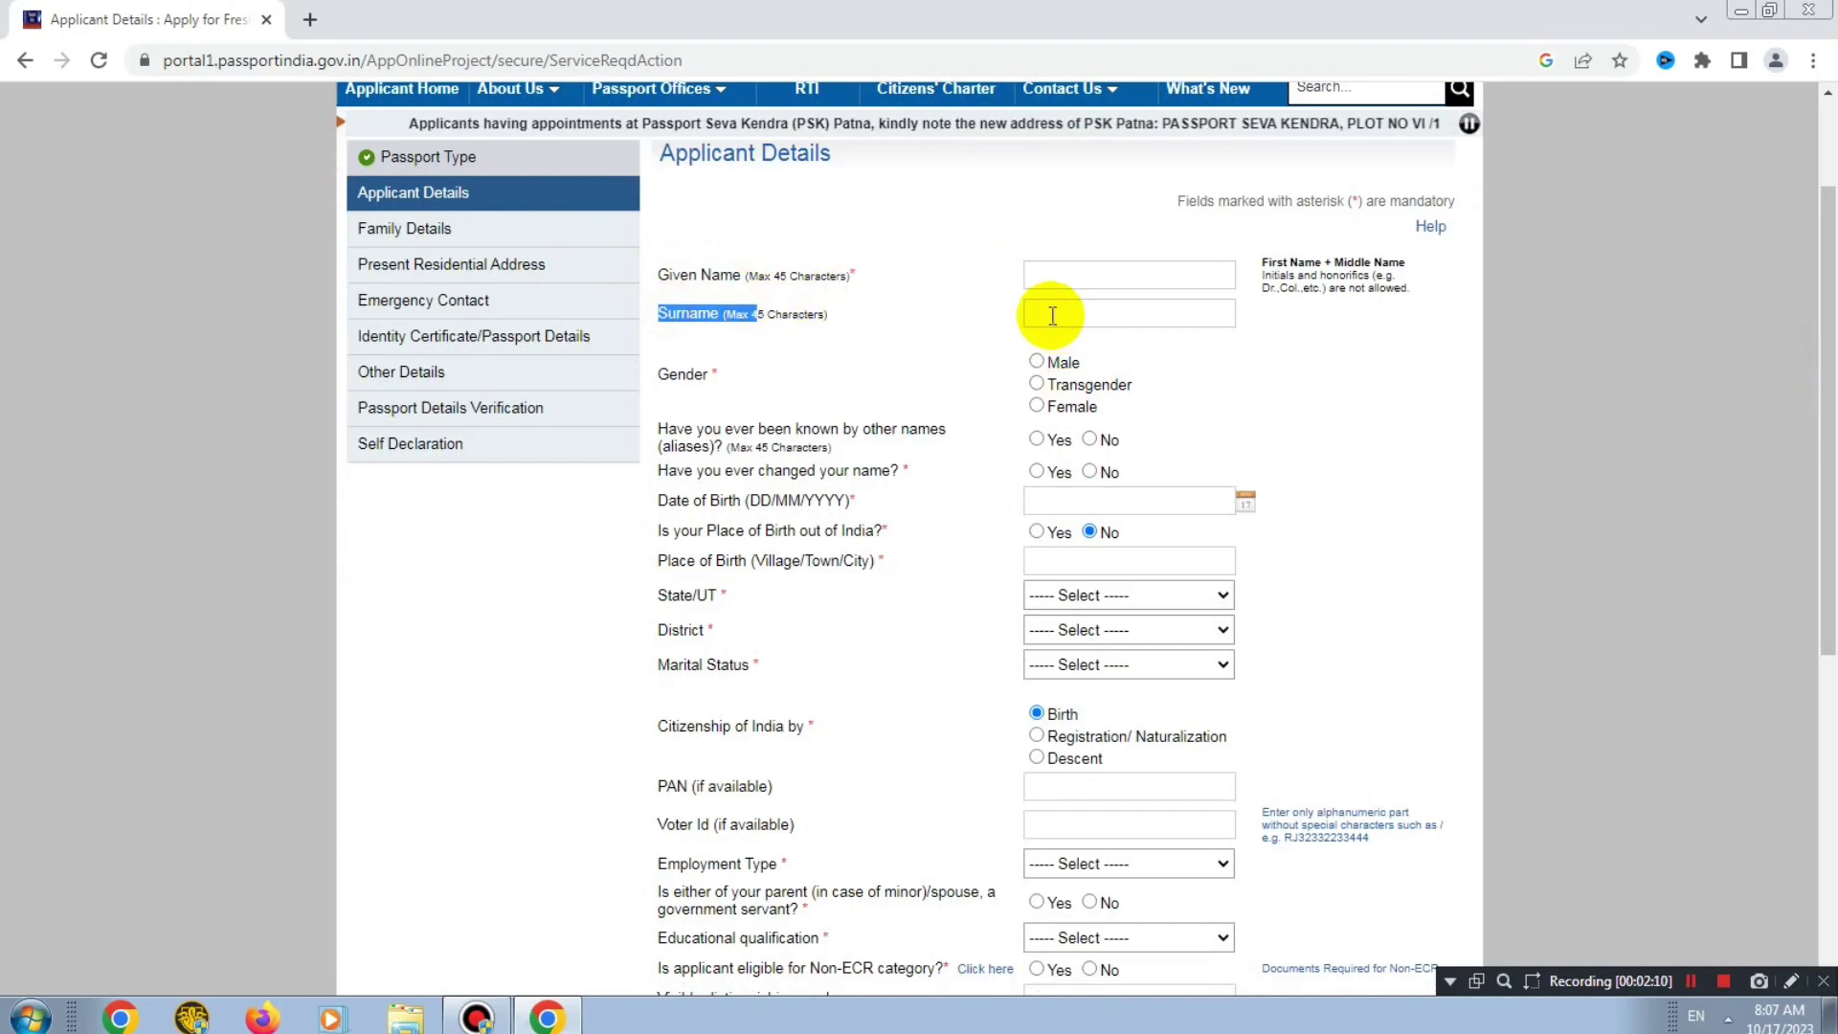
{"action": "left_click_drag", "start_coordinate": [662, 376], "coordinate": [755, 378]}
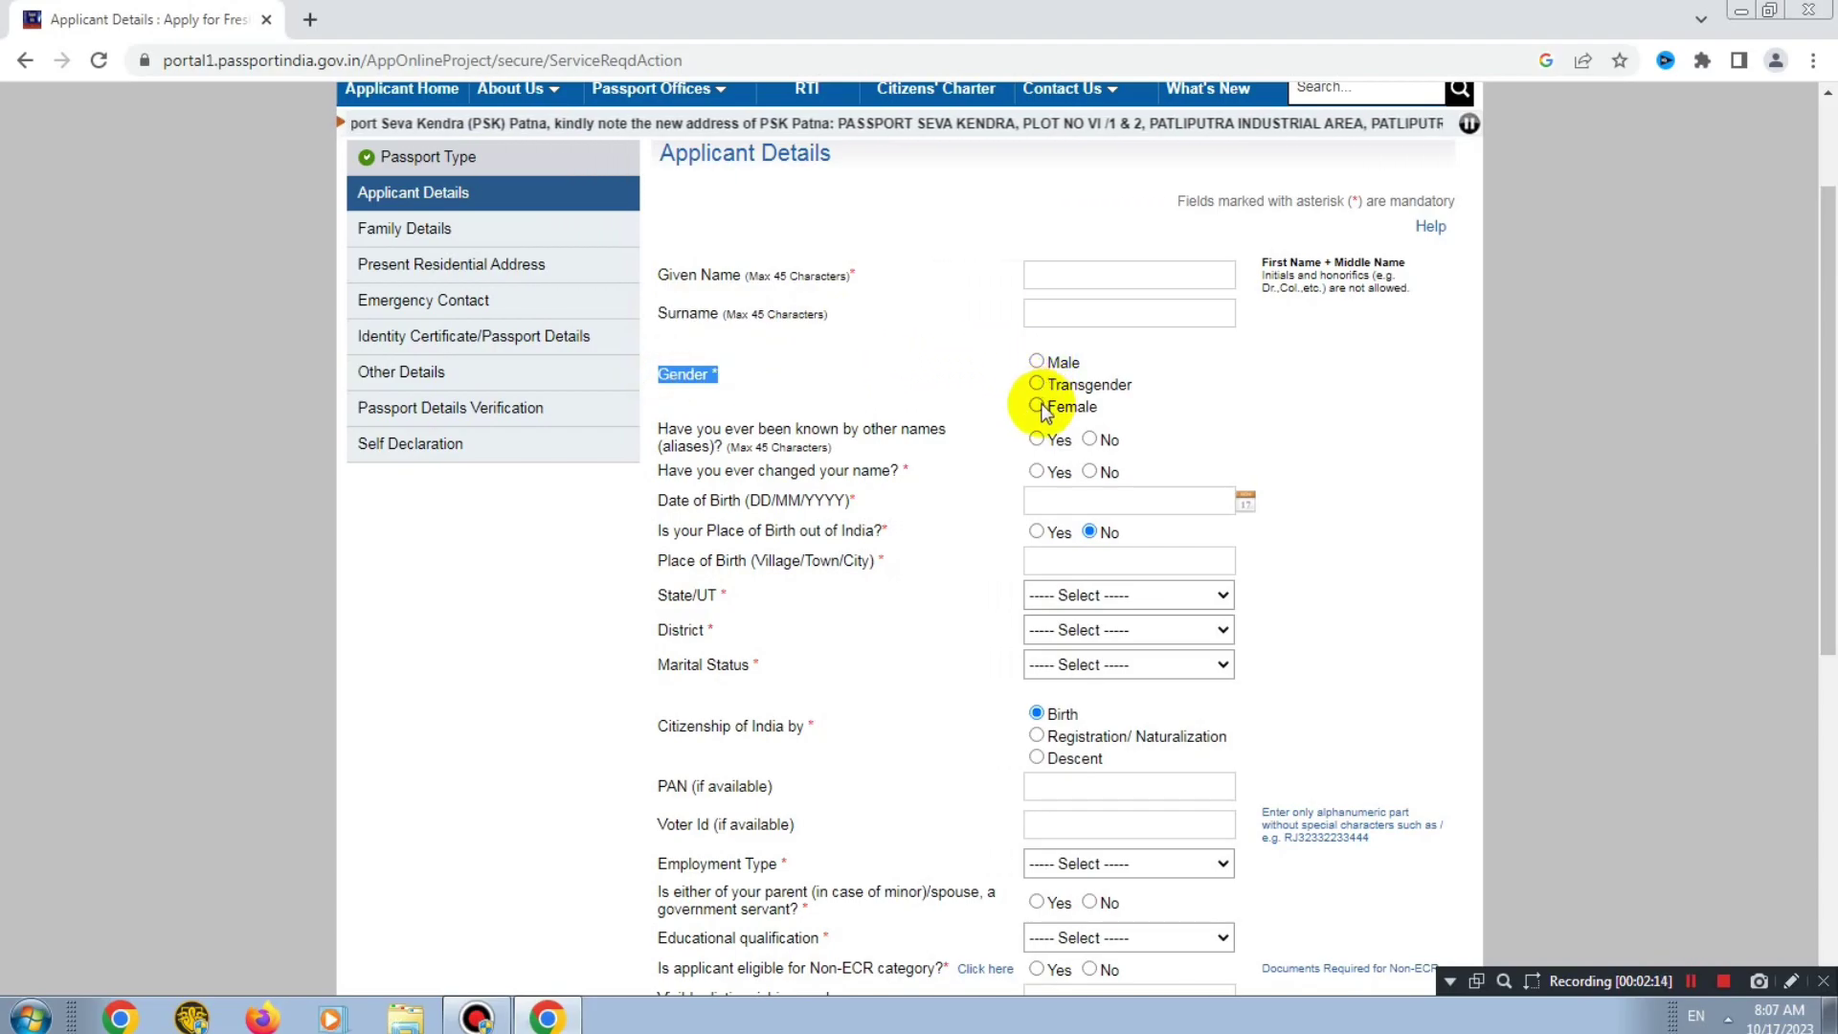
{"action": "left_click", "coordinate": [1036, 361]}
Answer No to having been known by other names and No to having ever changed the name
{"action": "scroll", "coordinate": [828, 385], "scroll_direction": "down", "scroll_amount": 1}
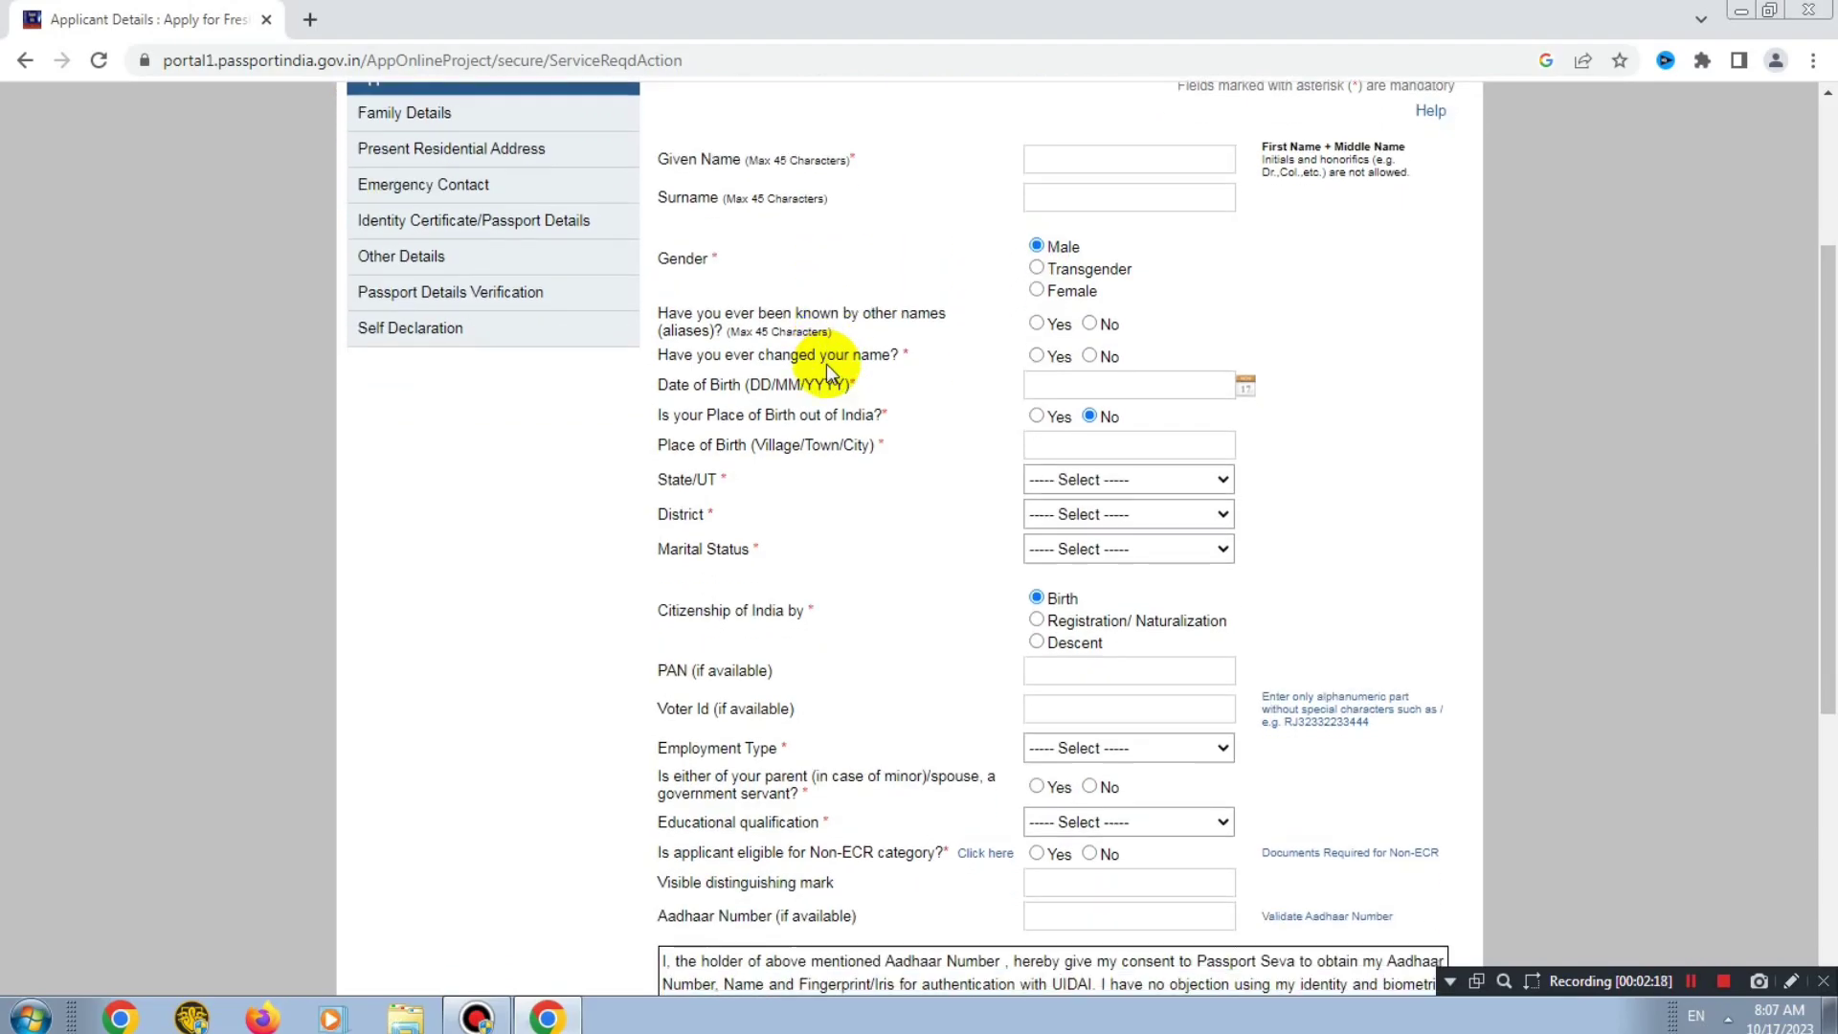
{"action": "left_click_drag", "start_coordinate": [665, 321], "coordinate": [923, 327]}
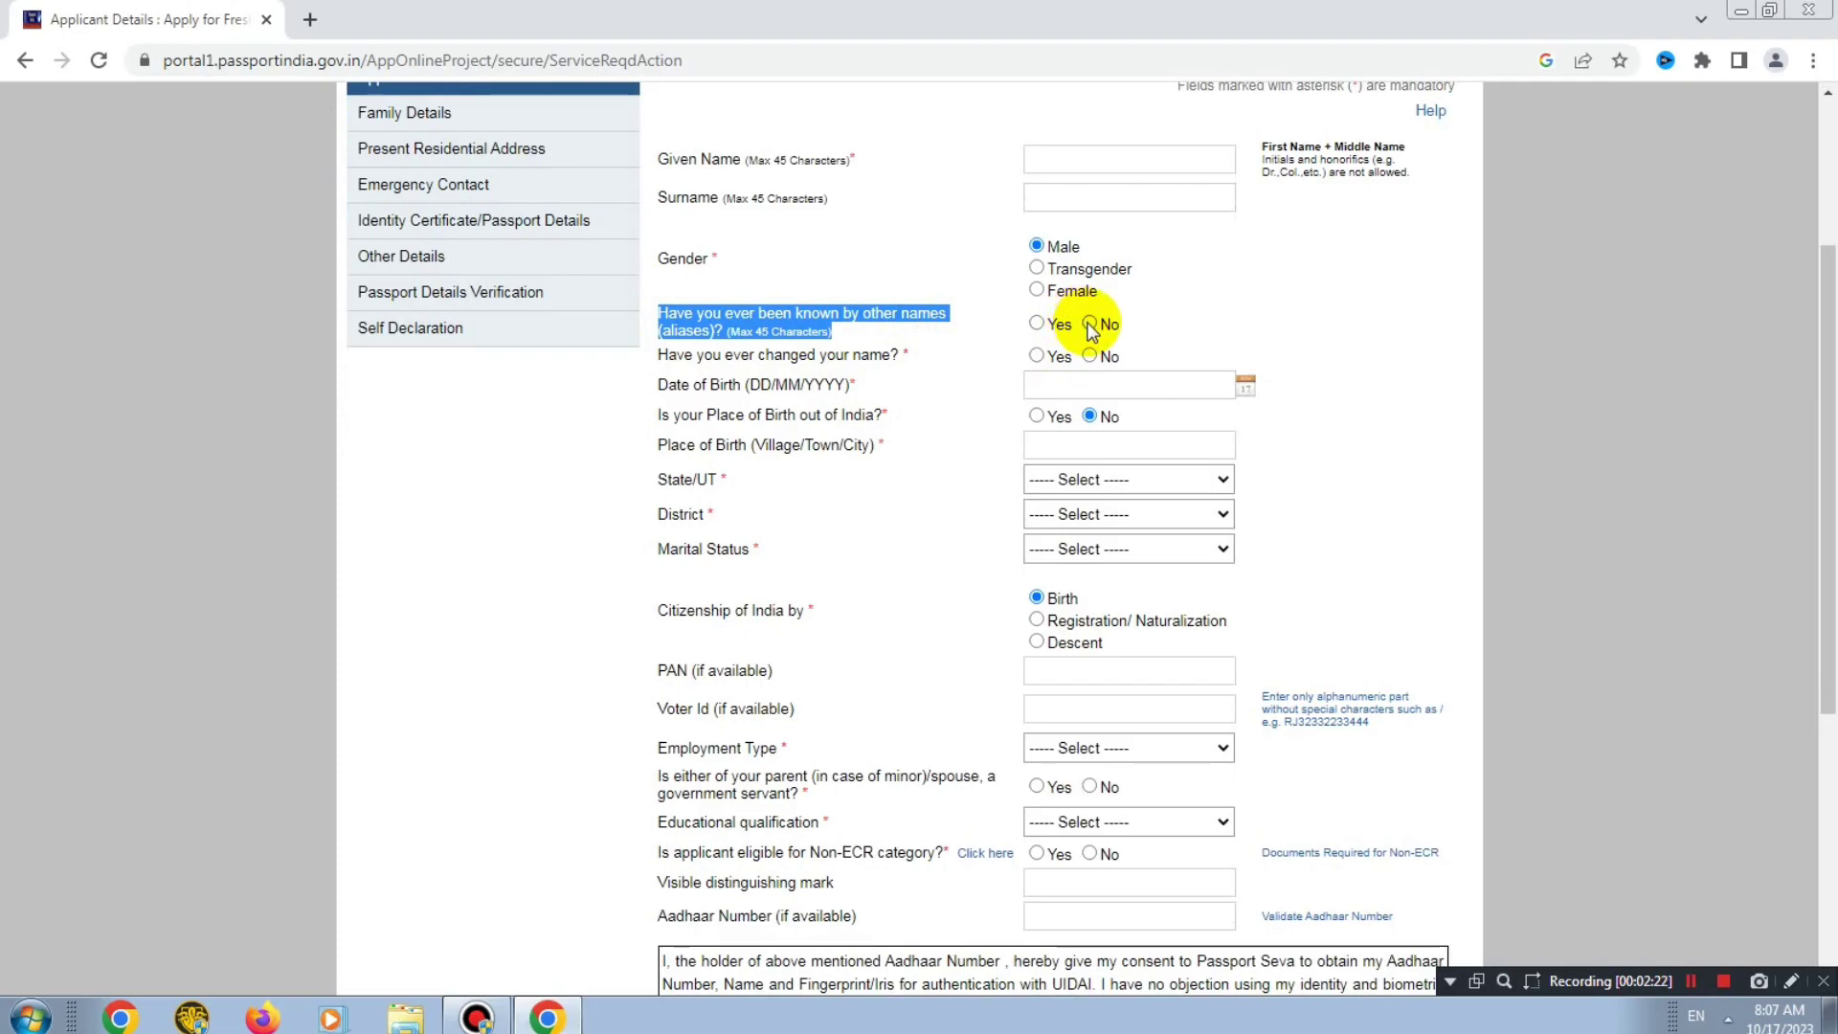
{"action": "left_click", "coordinate": [814, 357]}
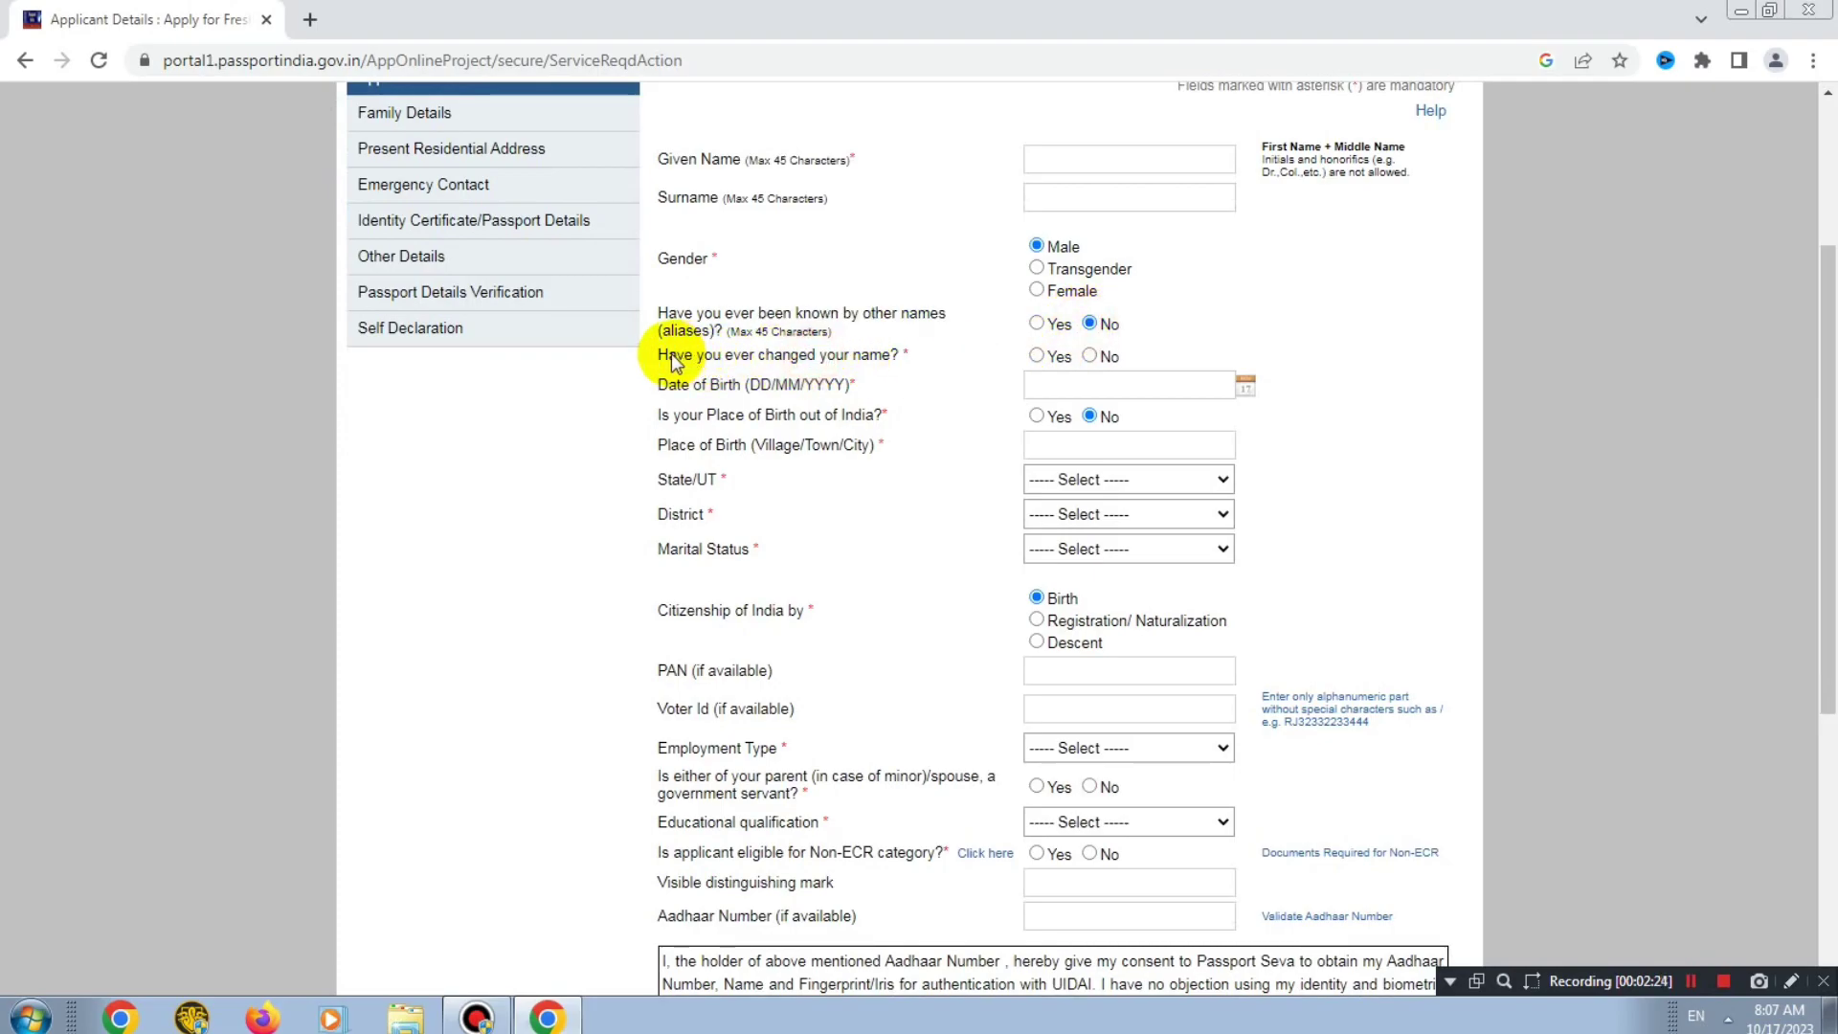
{"action": "left_click_drag", "start_coordinate": [667, 356], "coordinate": [888, 353]}
{"action": "left_click", "coordinate": [1091, 357]}
{"action": "left_click_drag", "start_coordinate": [661, 384], "coordinate": [779, 387]}
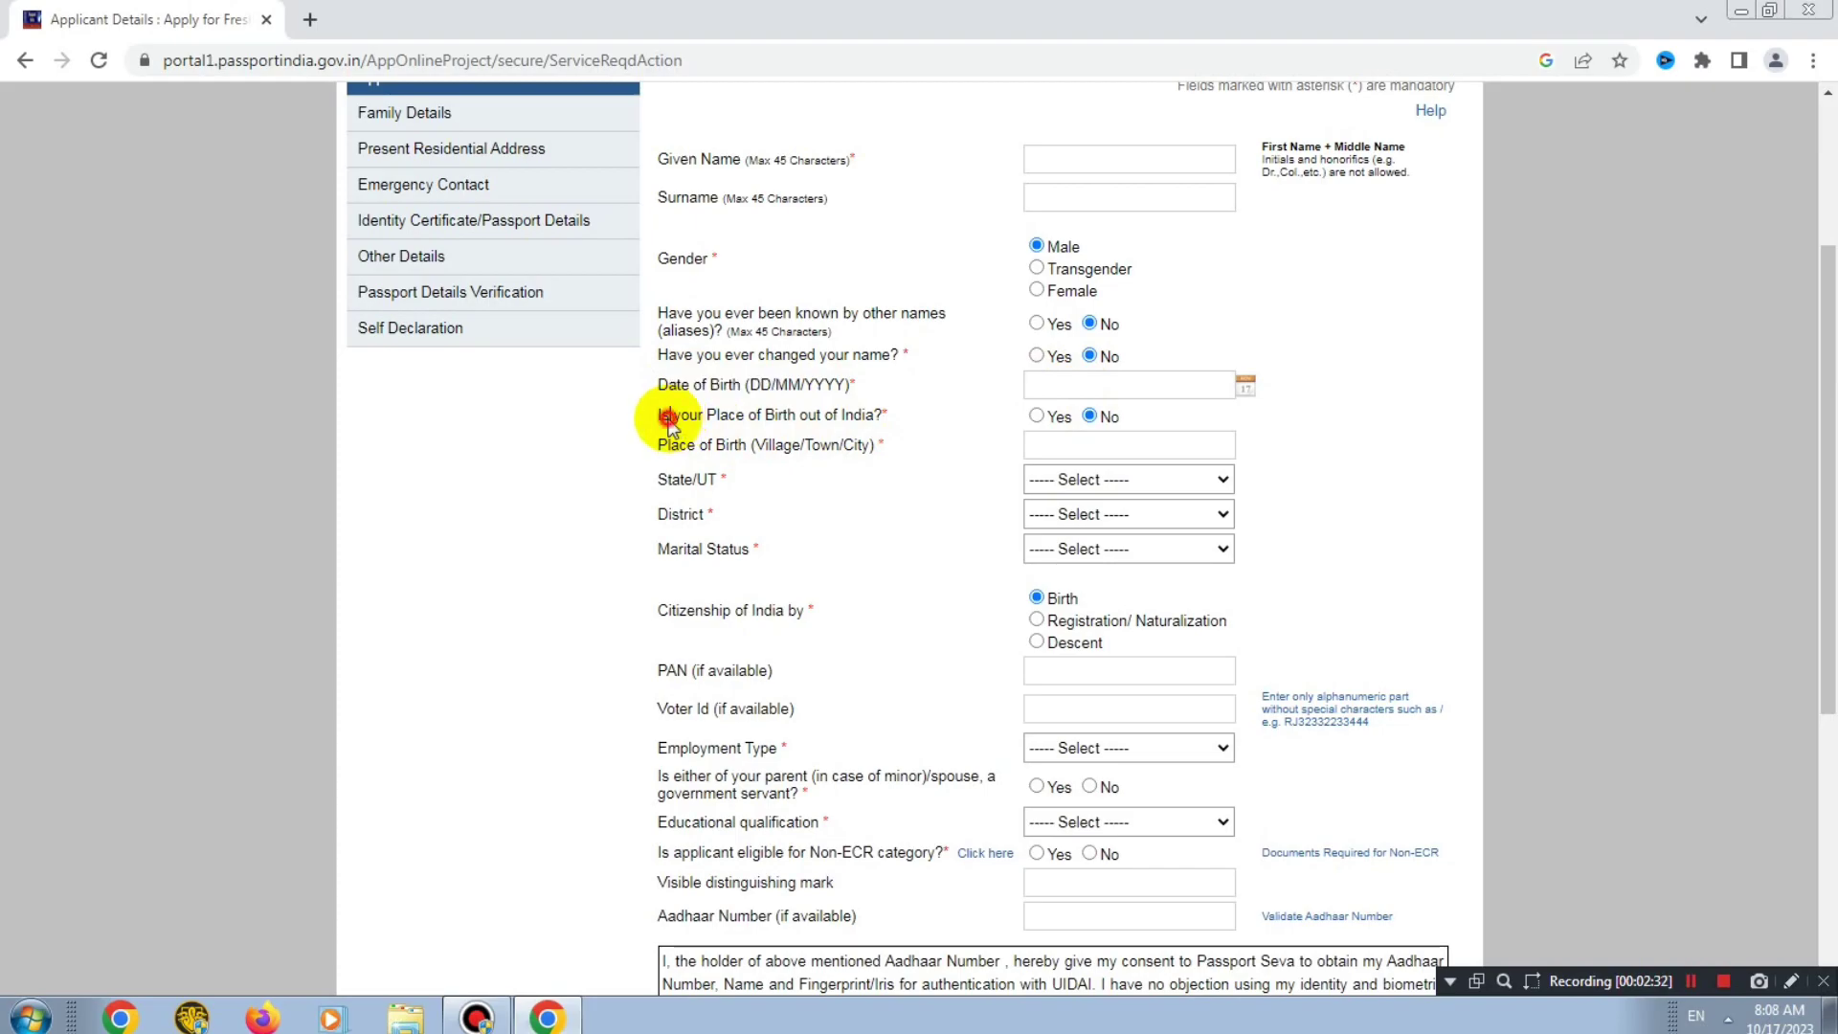
{"action": "left_click_drag", "start_coordinate": [811, 421], "coordinate": [877, 406]}
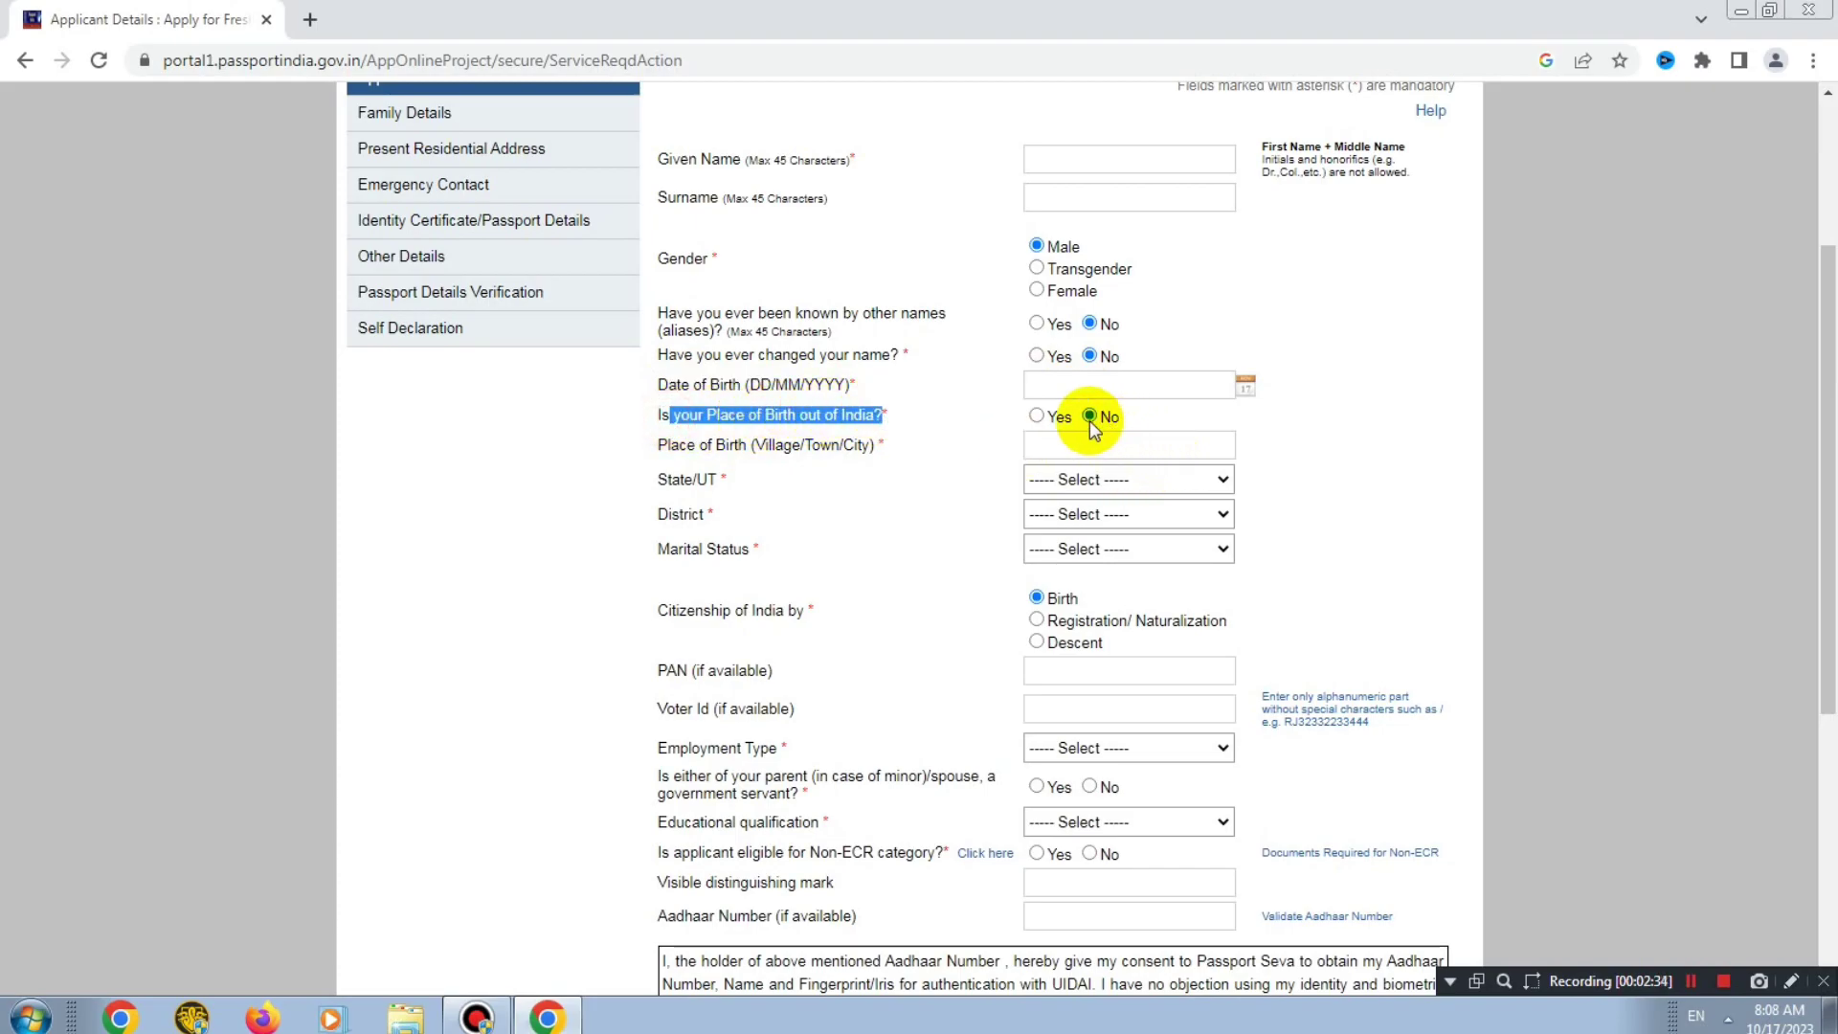
{"action": "left_click_drag", "start_coordinate": [667, 447], "coordinate": [772, 447]}
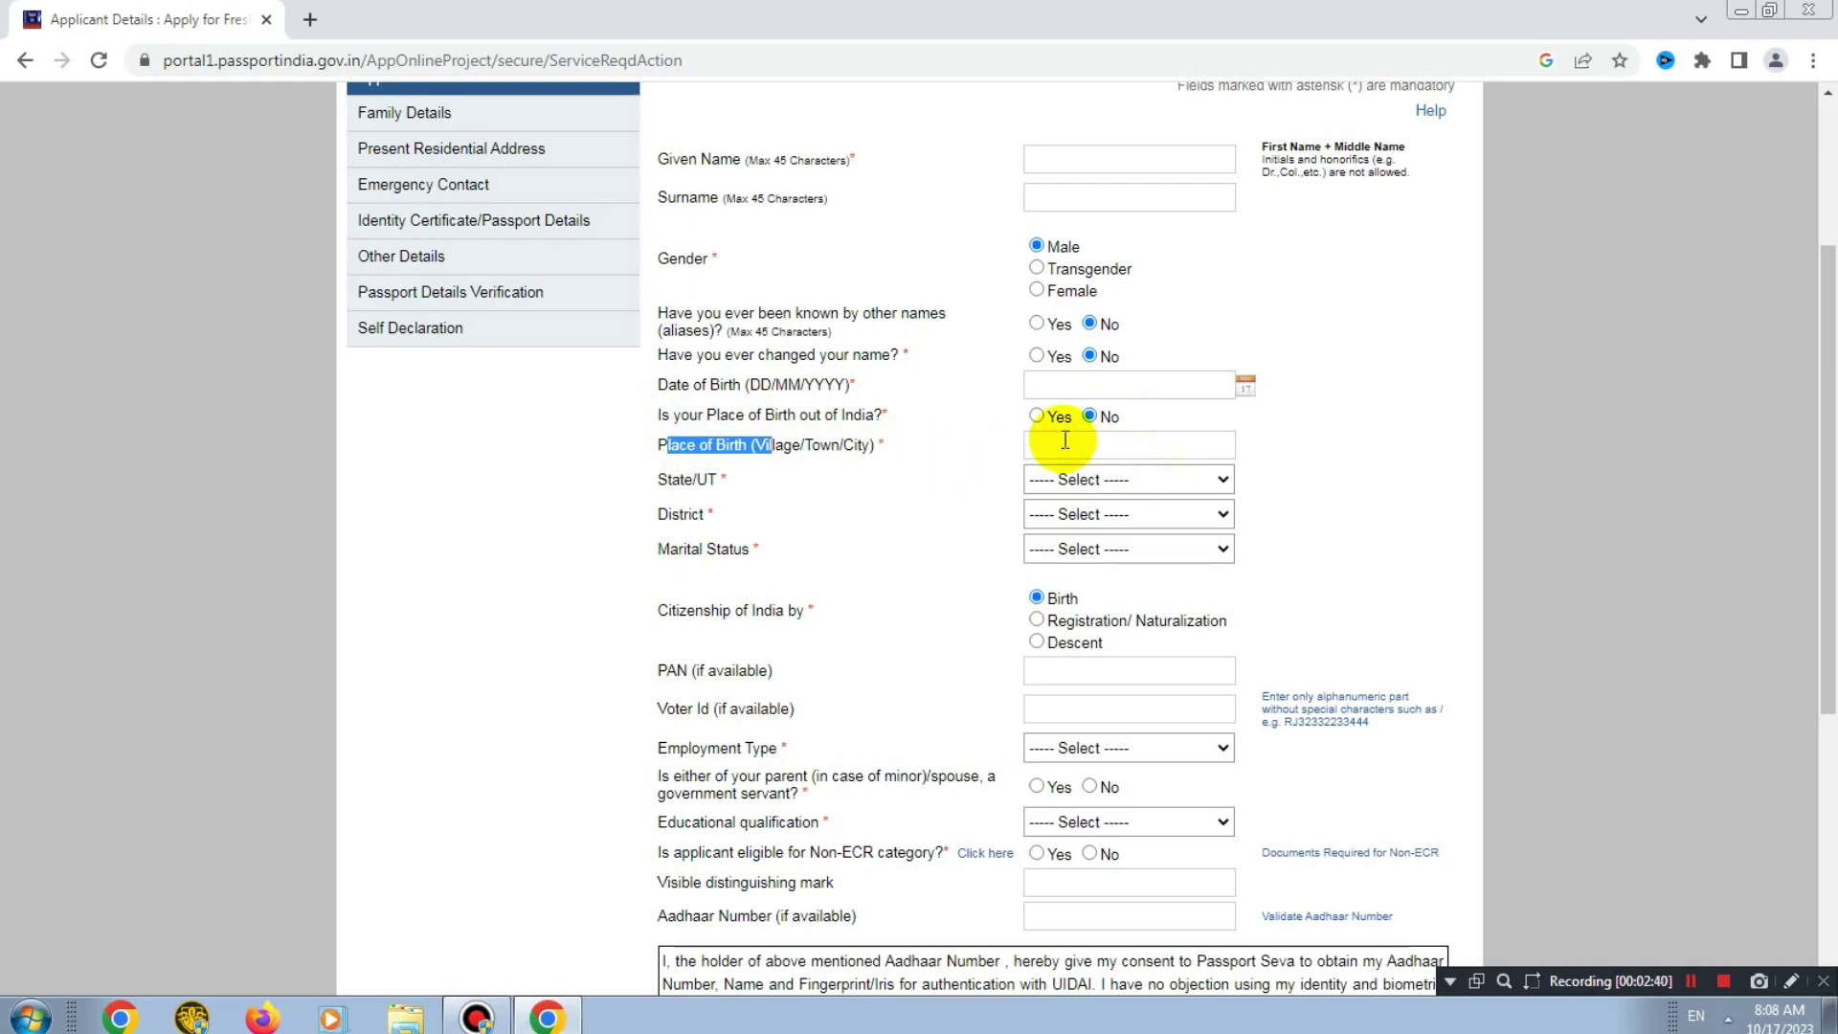
Set the State/UT of the place of birth to Uttar Pradesh
{"action": "left_click_drag", "start_coordinate": [671, 481], "coordinate": [894, 492]}
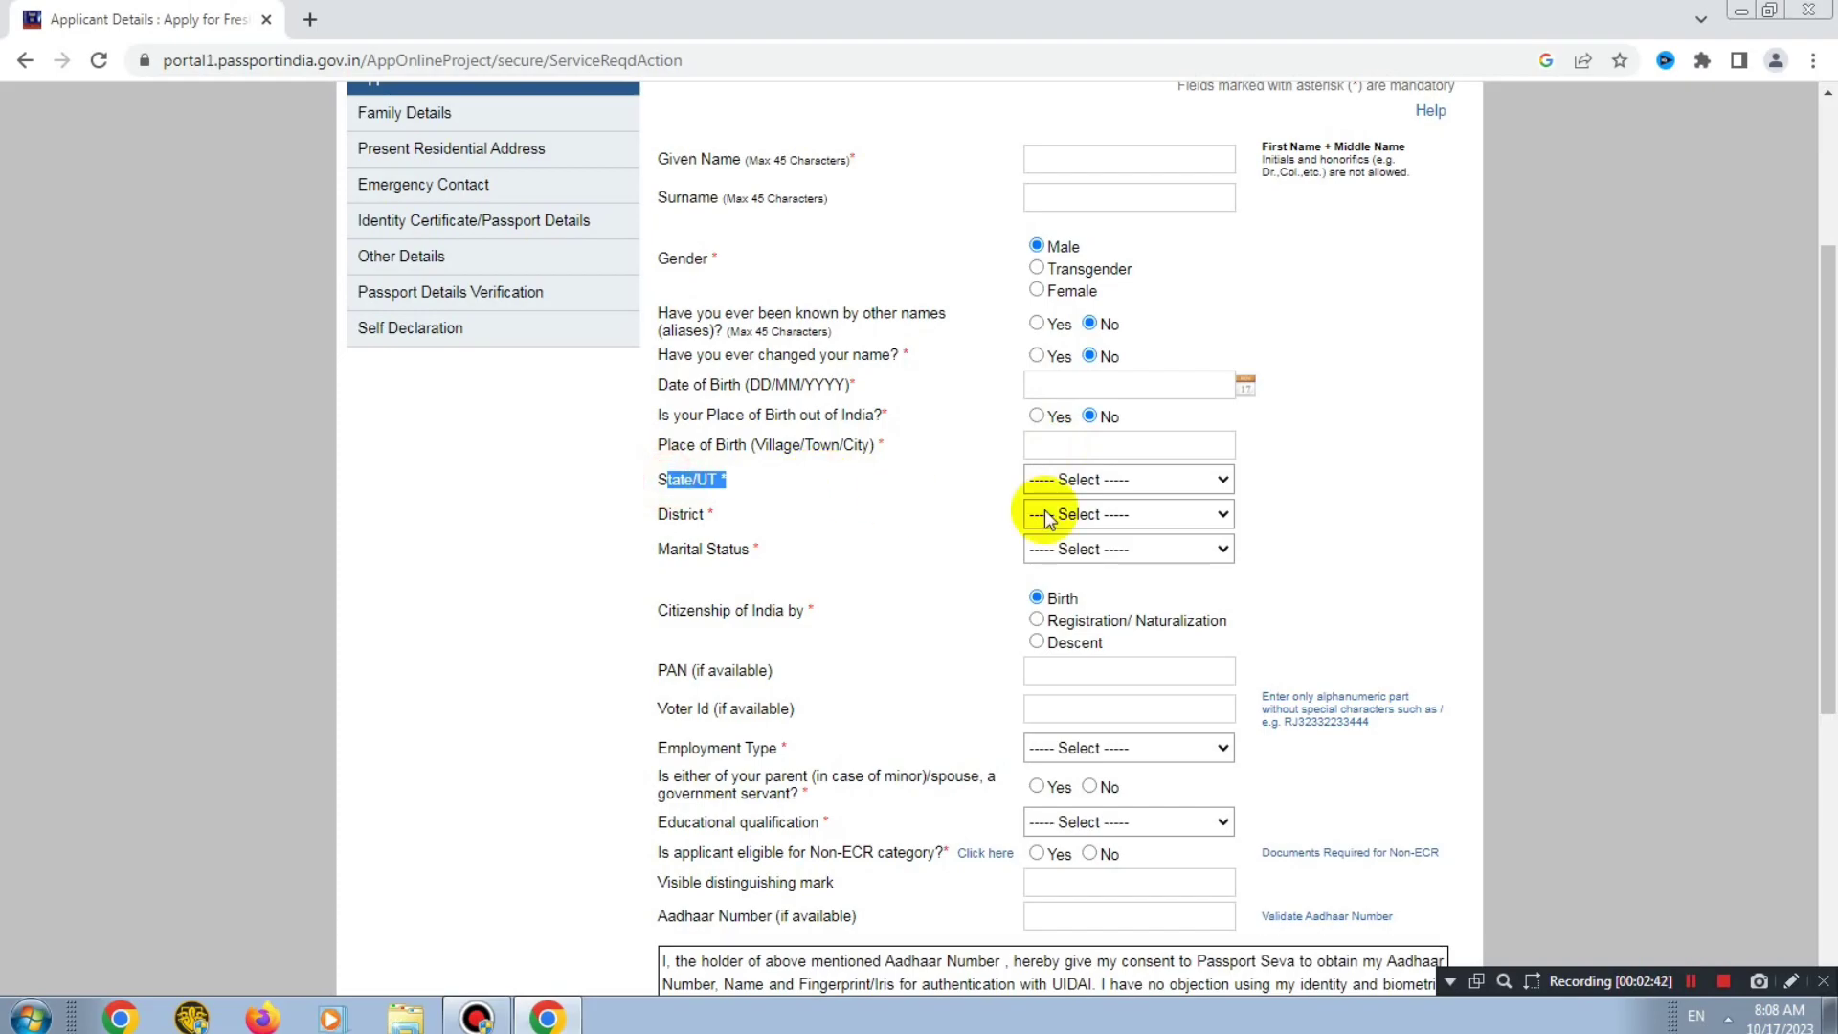
{"action": "left_click", "coordinate": [1110, 488]}
{"action": "scroll", "coordinate": [1139, 632], "scroll_direction": "down", "scroll_amount": 5}
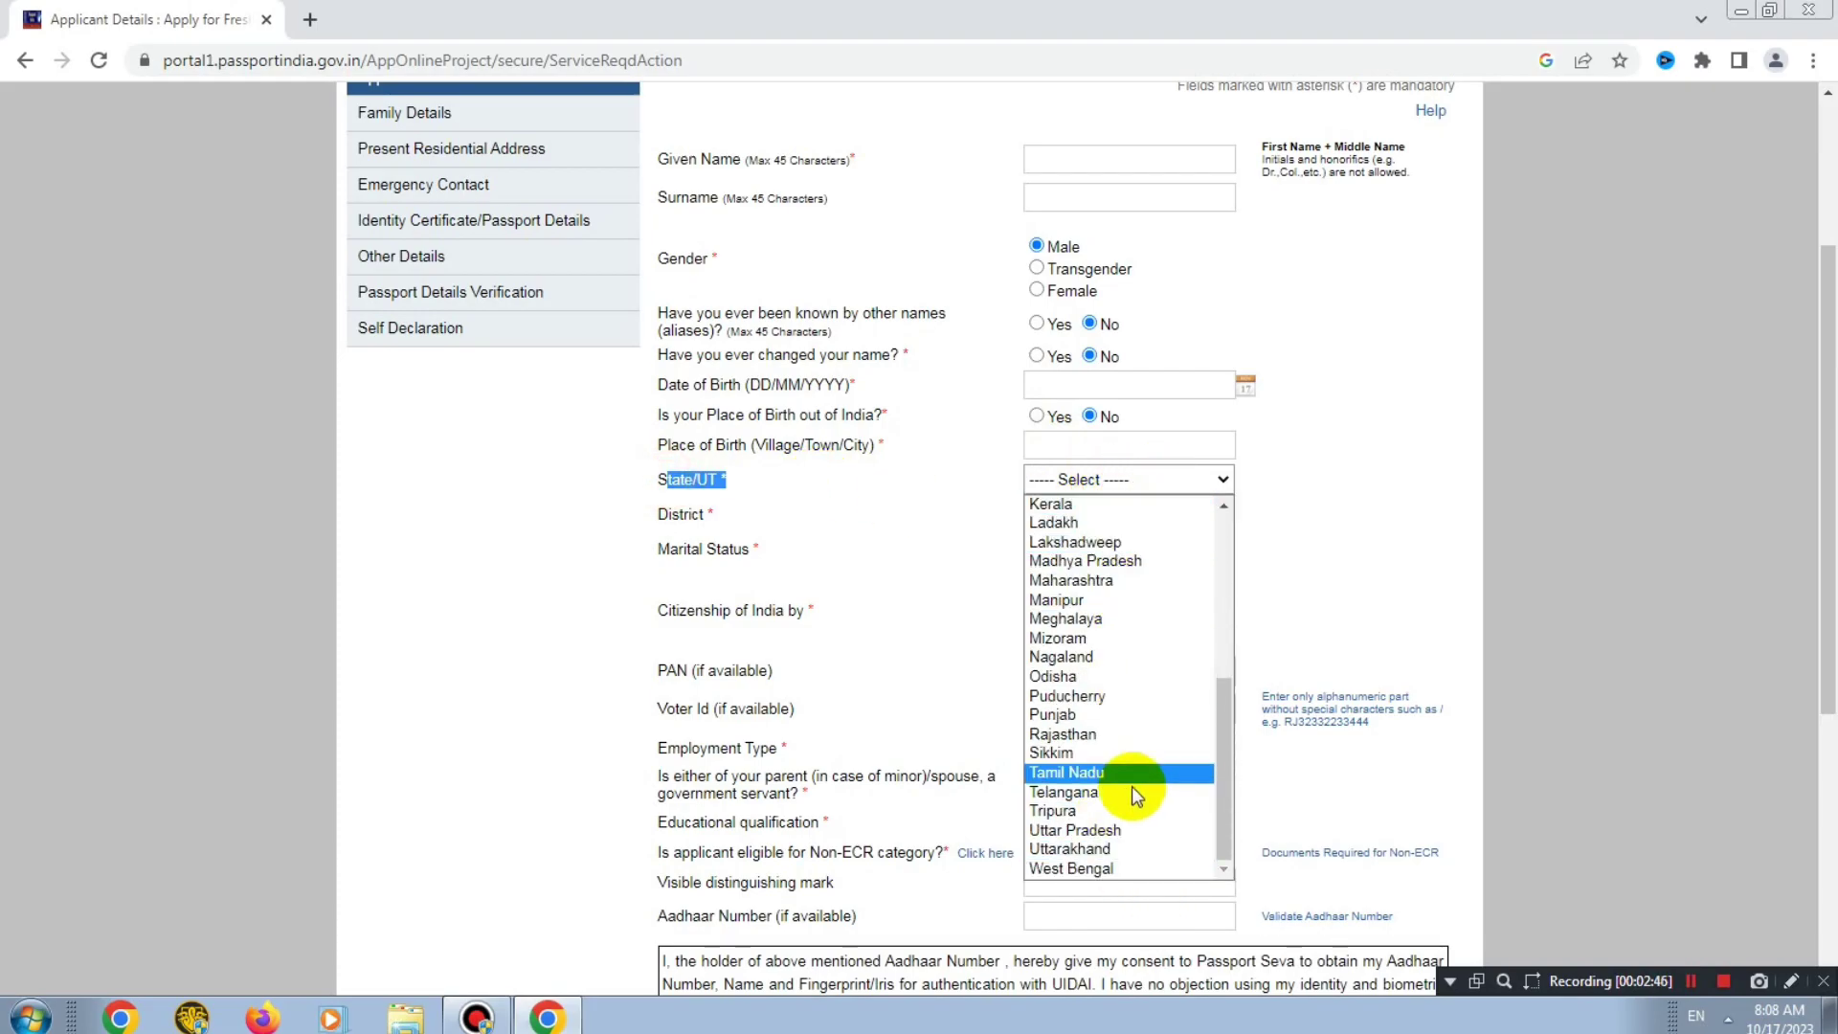
{"action": "left_click", "coordinate": [1079, 831]}
{"action": "left_click", "coordinate": [1331, 517]}
Set the district of birth to Gorakhpur and the applicant's marital status to Single
{"action": "left_click_drag", "start_coordinate": [768, 519], "coordinate": [1120, 527]}
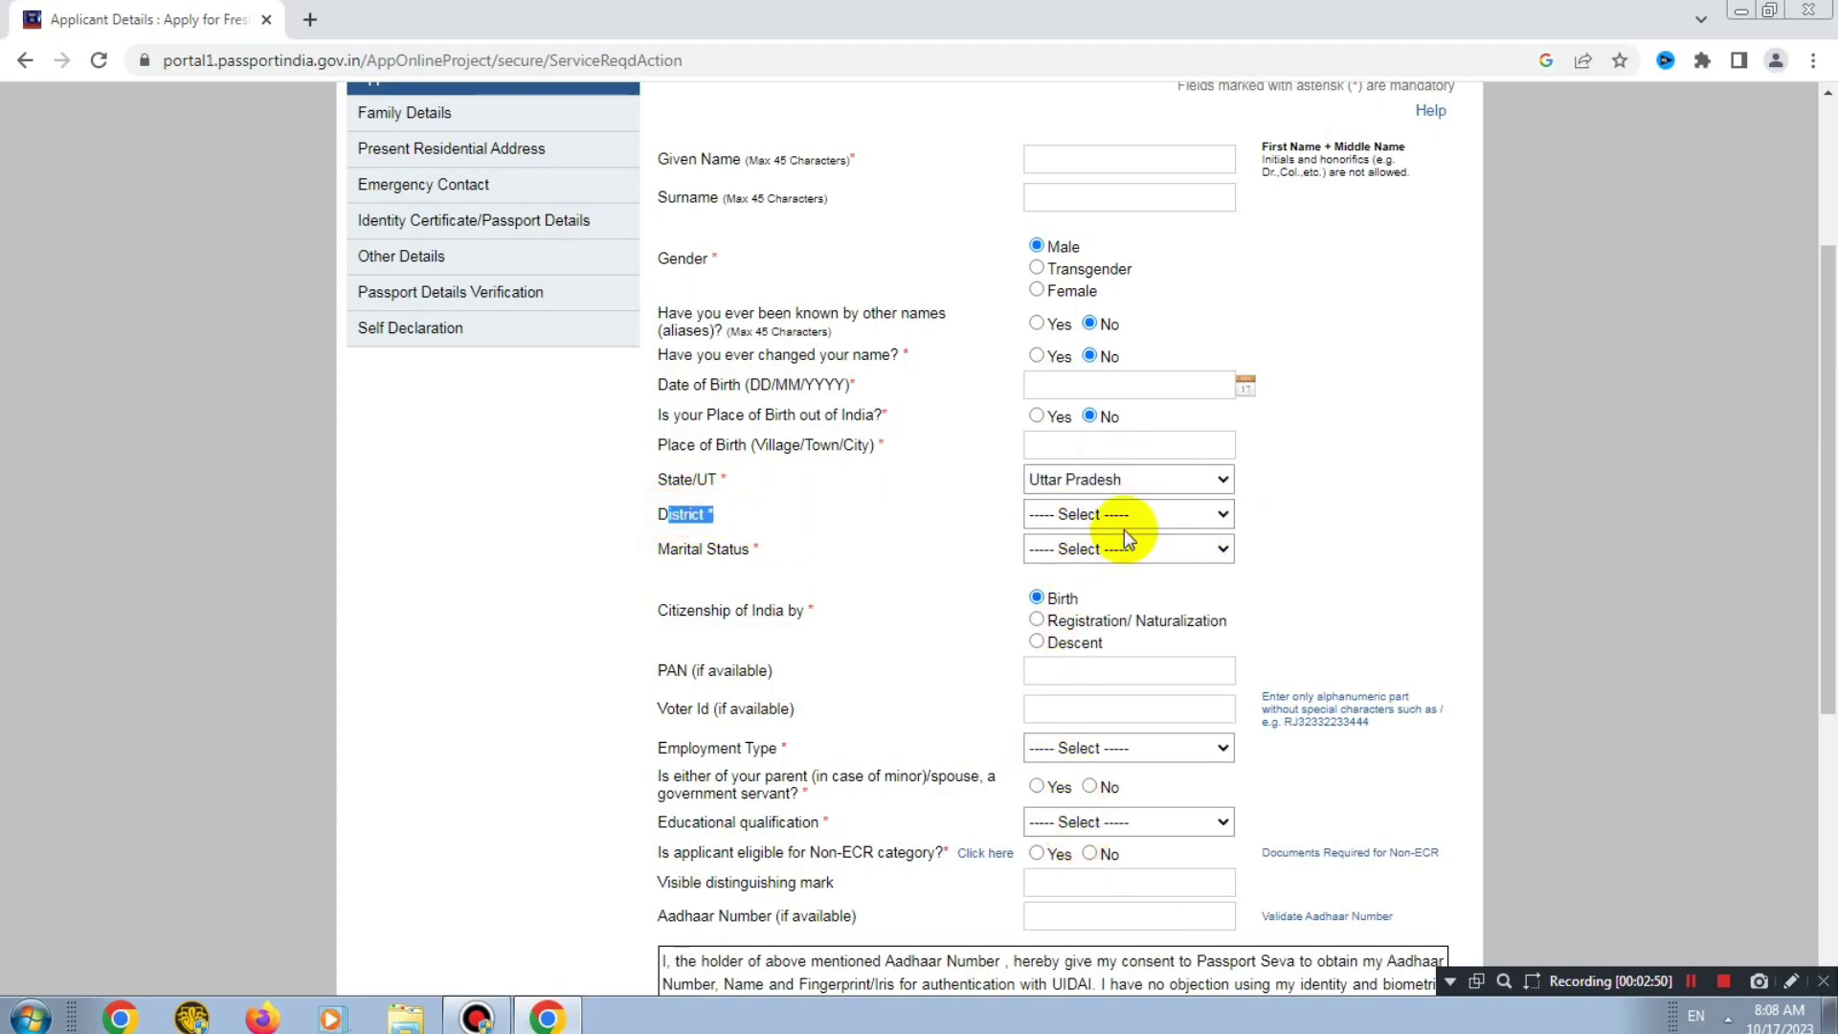
{"action": "left_click", "coordinate": [1117, 519]}
{"action": "key", "text": "g"}
{"action": "key", "text": "g"}
{"action": "key", "text": "g"}
{"action": "key", "text": "g"}
{"action": "key", "text": "g"}
{"action": "key", "text": "Return"}
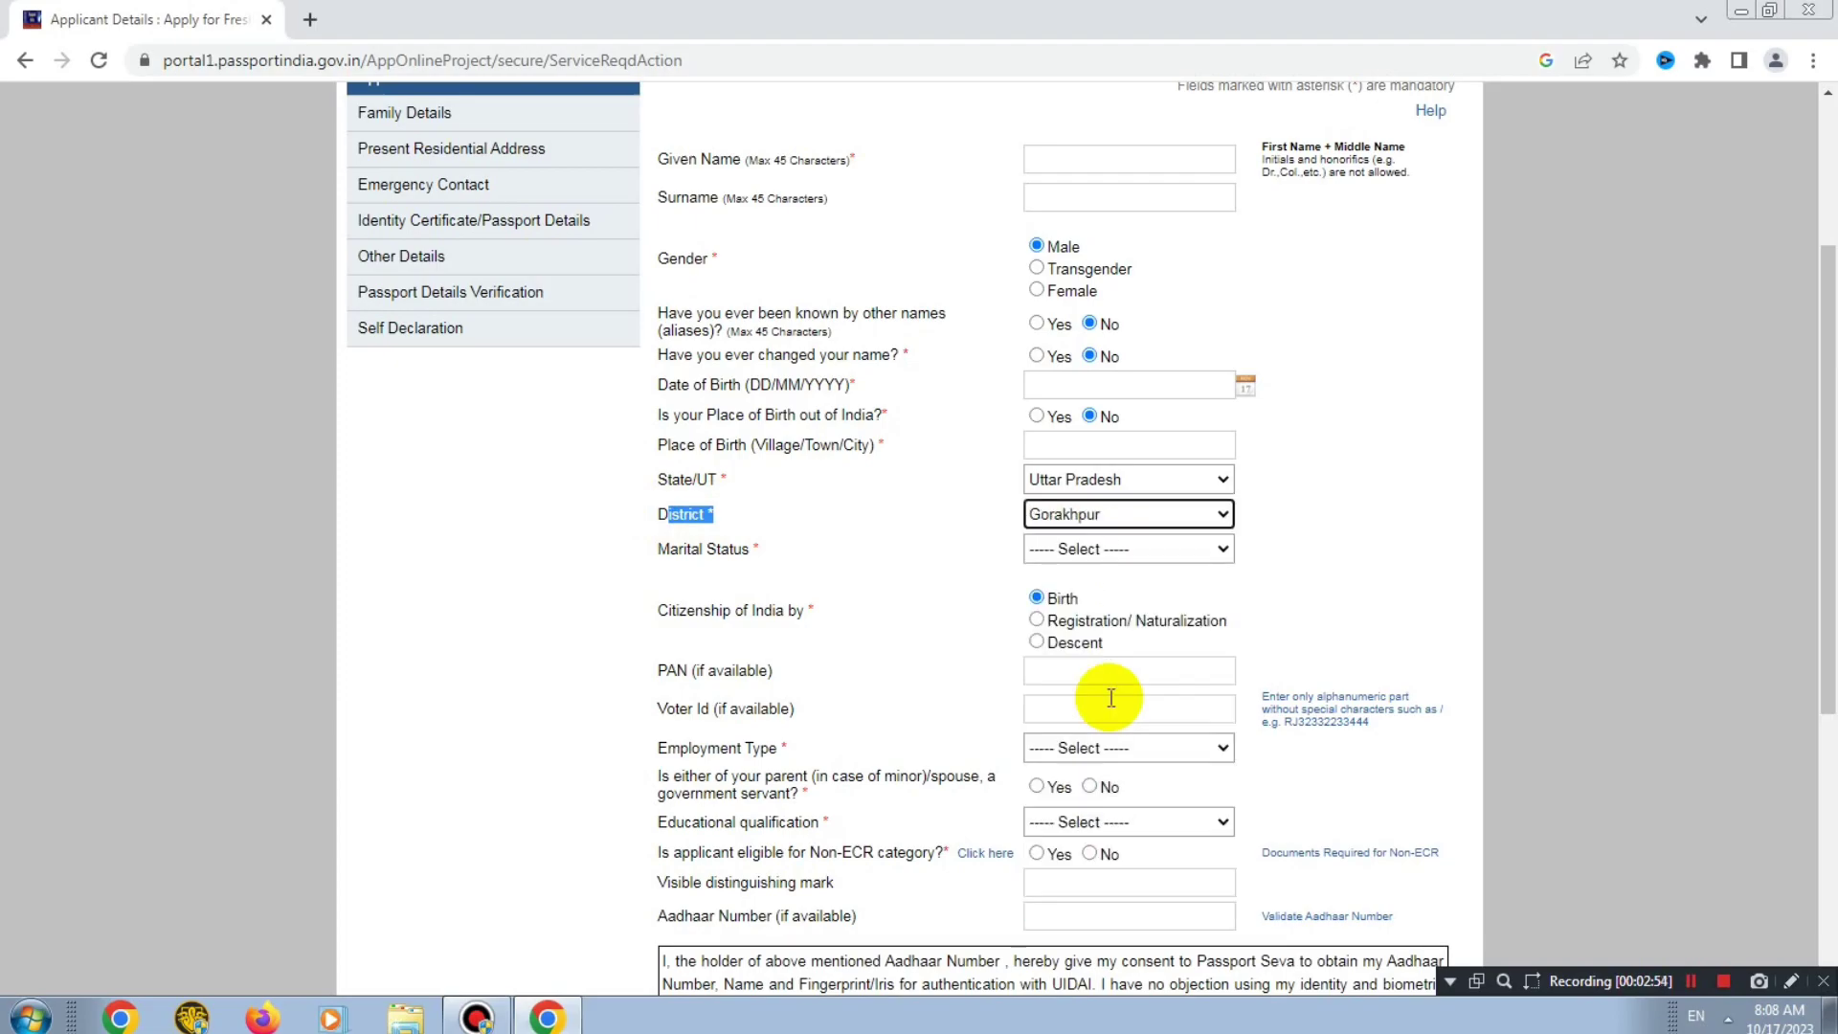
{"action": "left_click", "coordinate": [834, 526]}
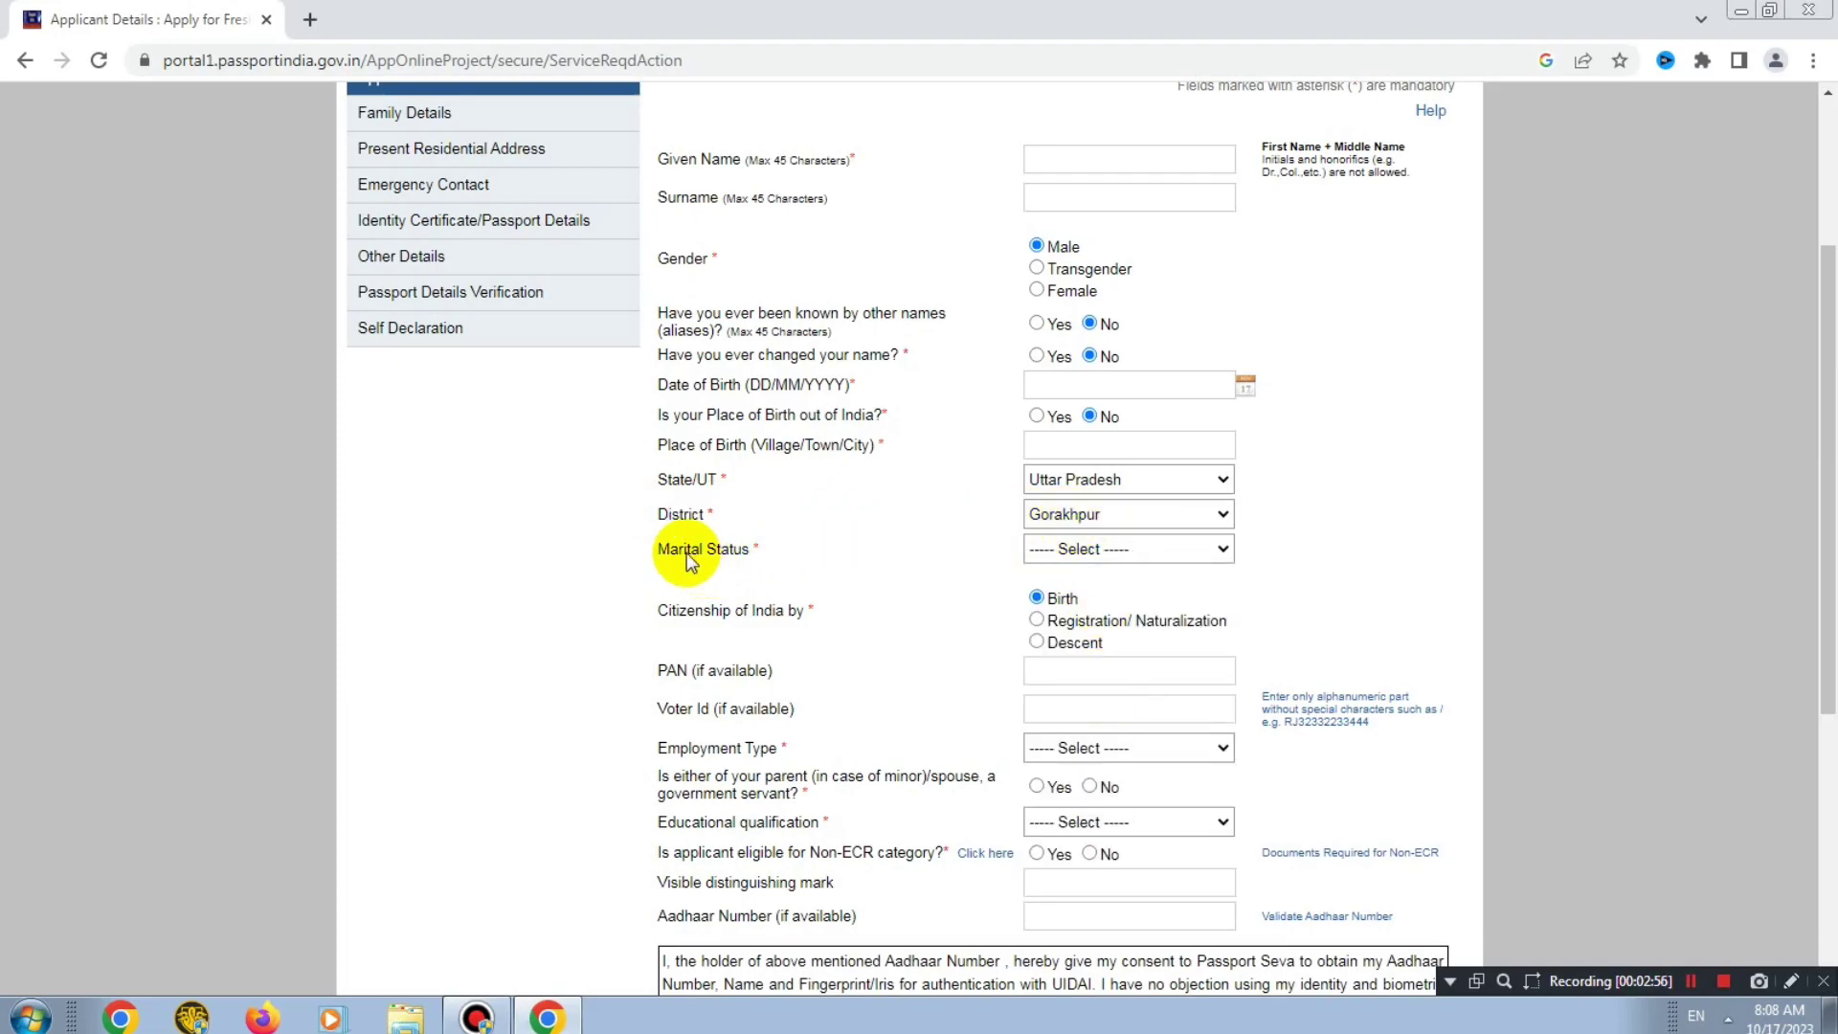
{"action": "left_click", "coordinate": [1092, 548]}
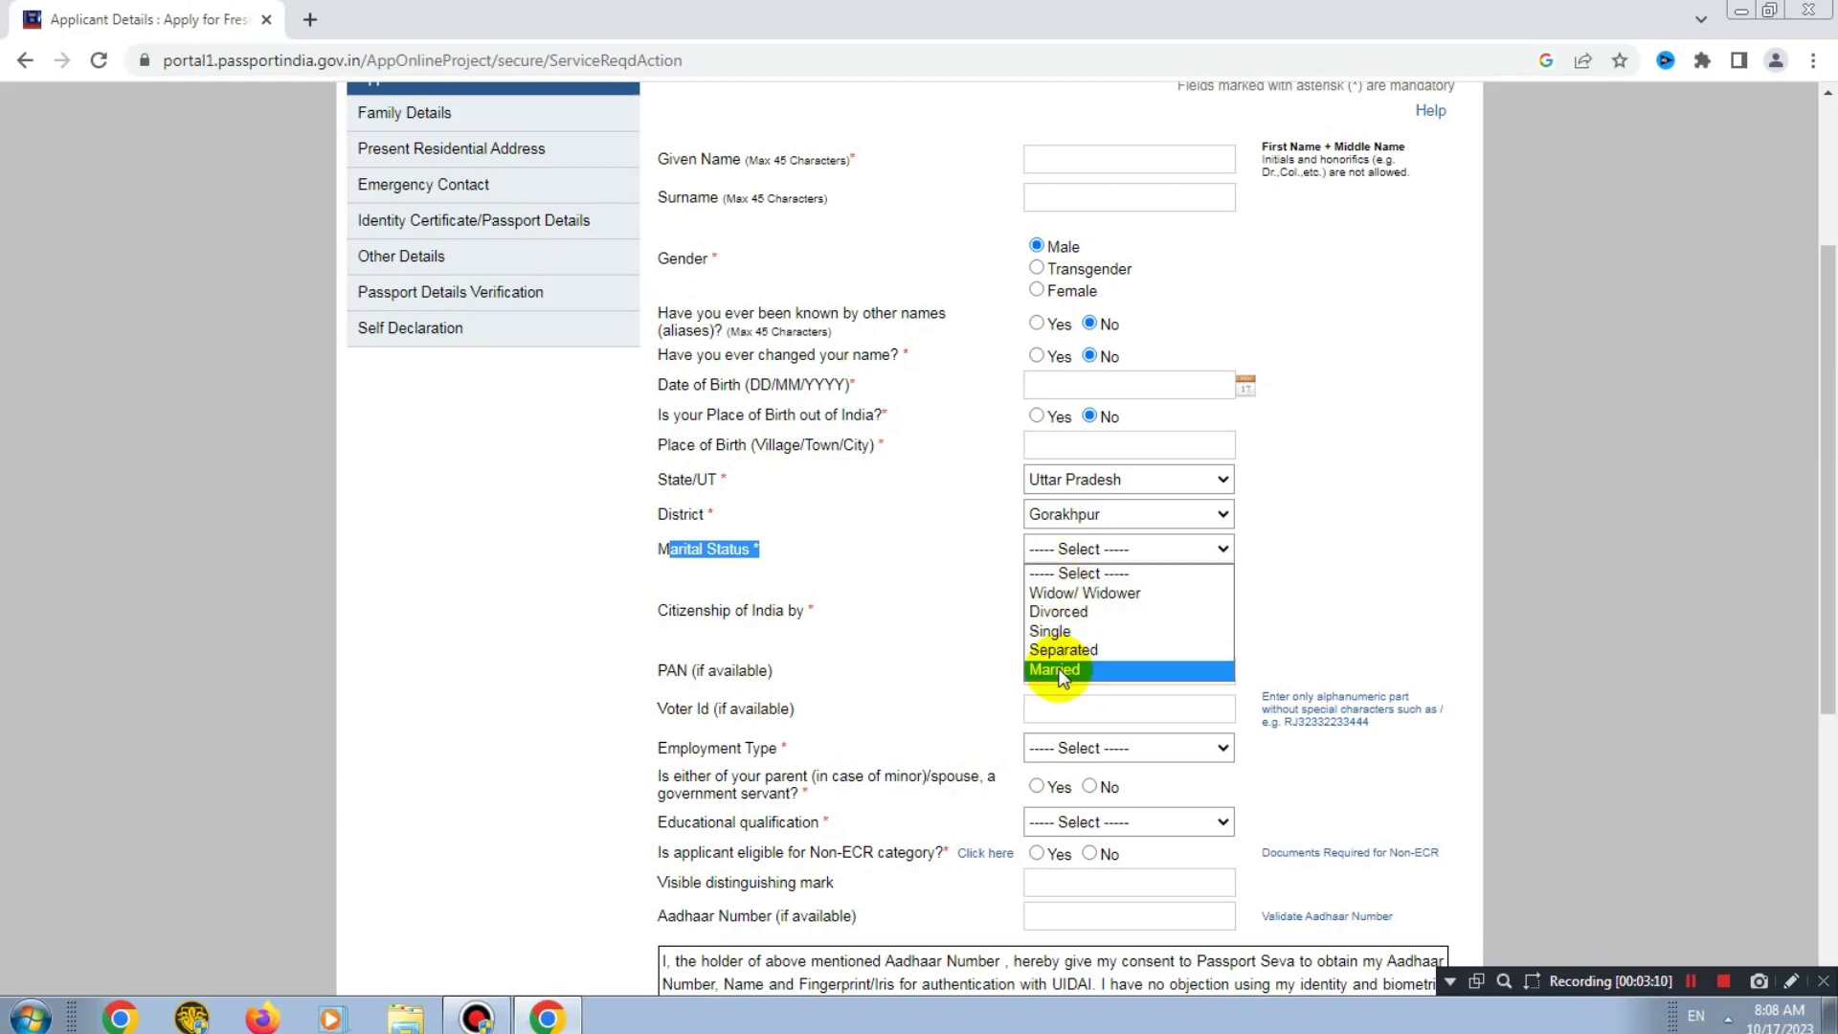
{"action": "left_click", "coordinate": [1048, 634]}
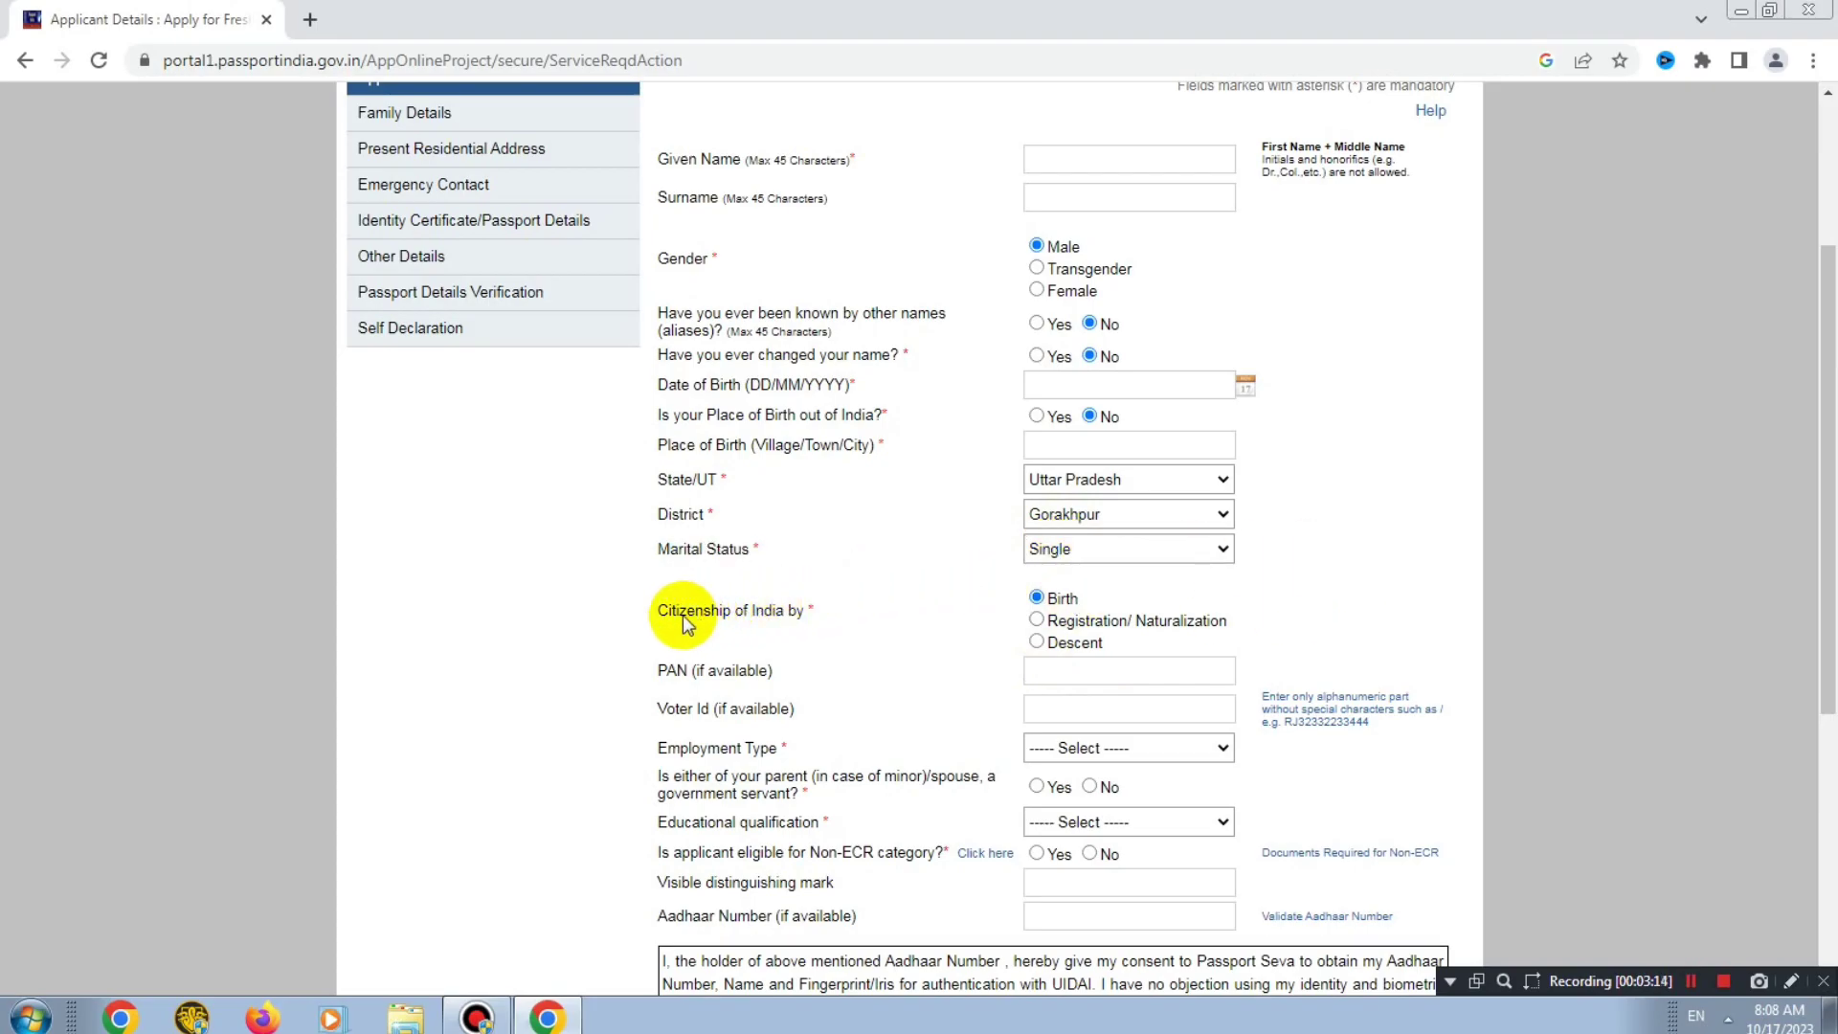
{"action": "left_click_drag", "start_coordinate": [653, 615], "coordinate": [831, 609]}
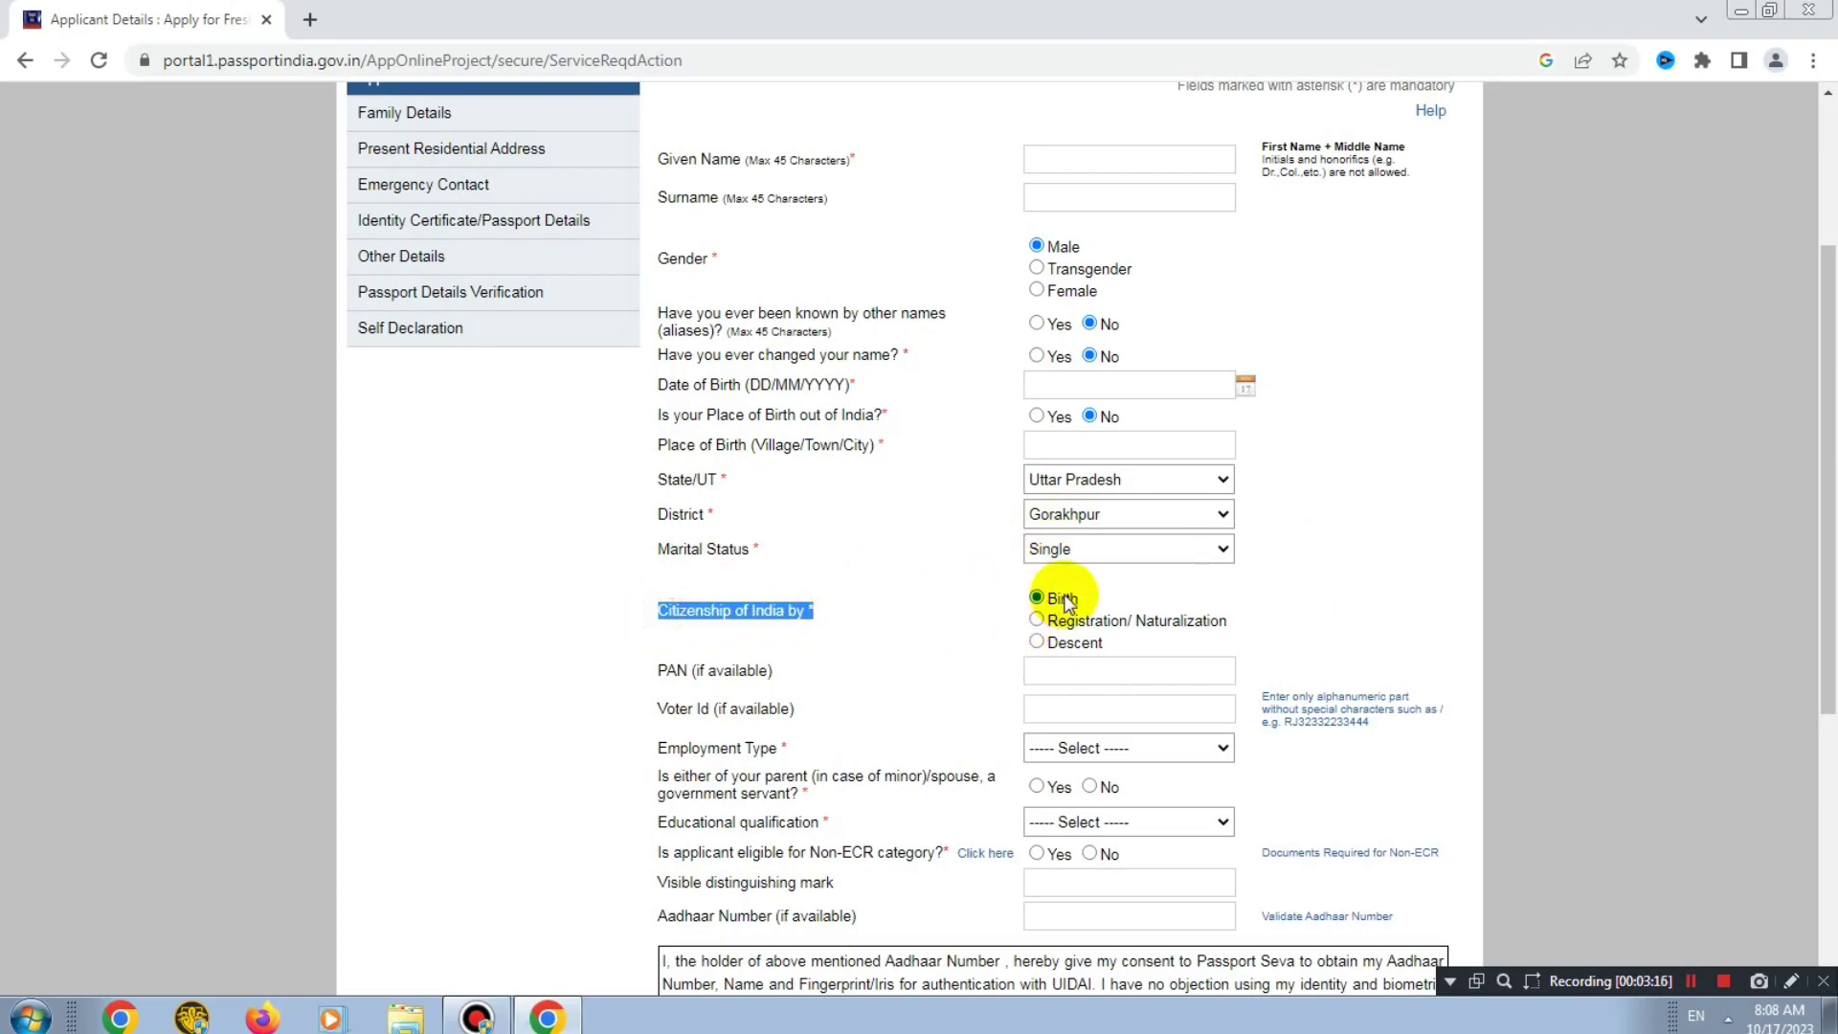
{"action": "left_click_drag", "start_coordinate": [661, 670], "coordinate": [890, 685]}
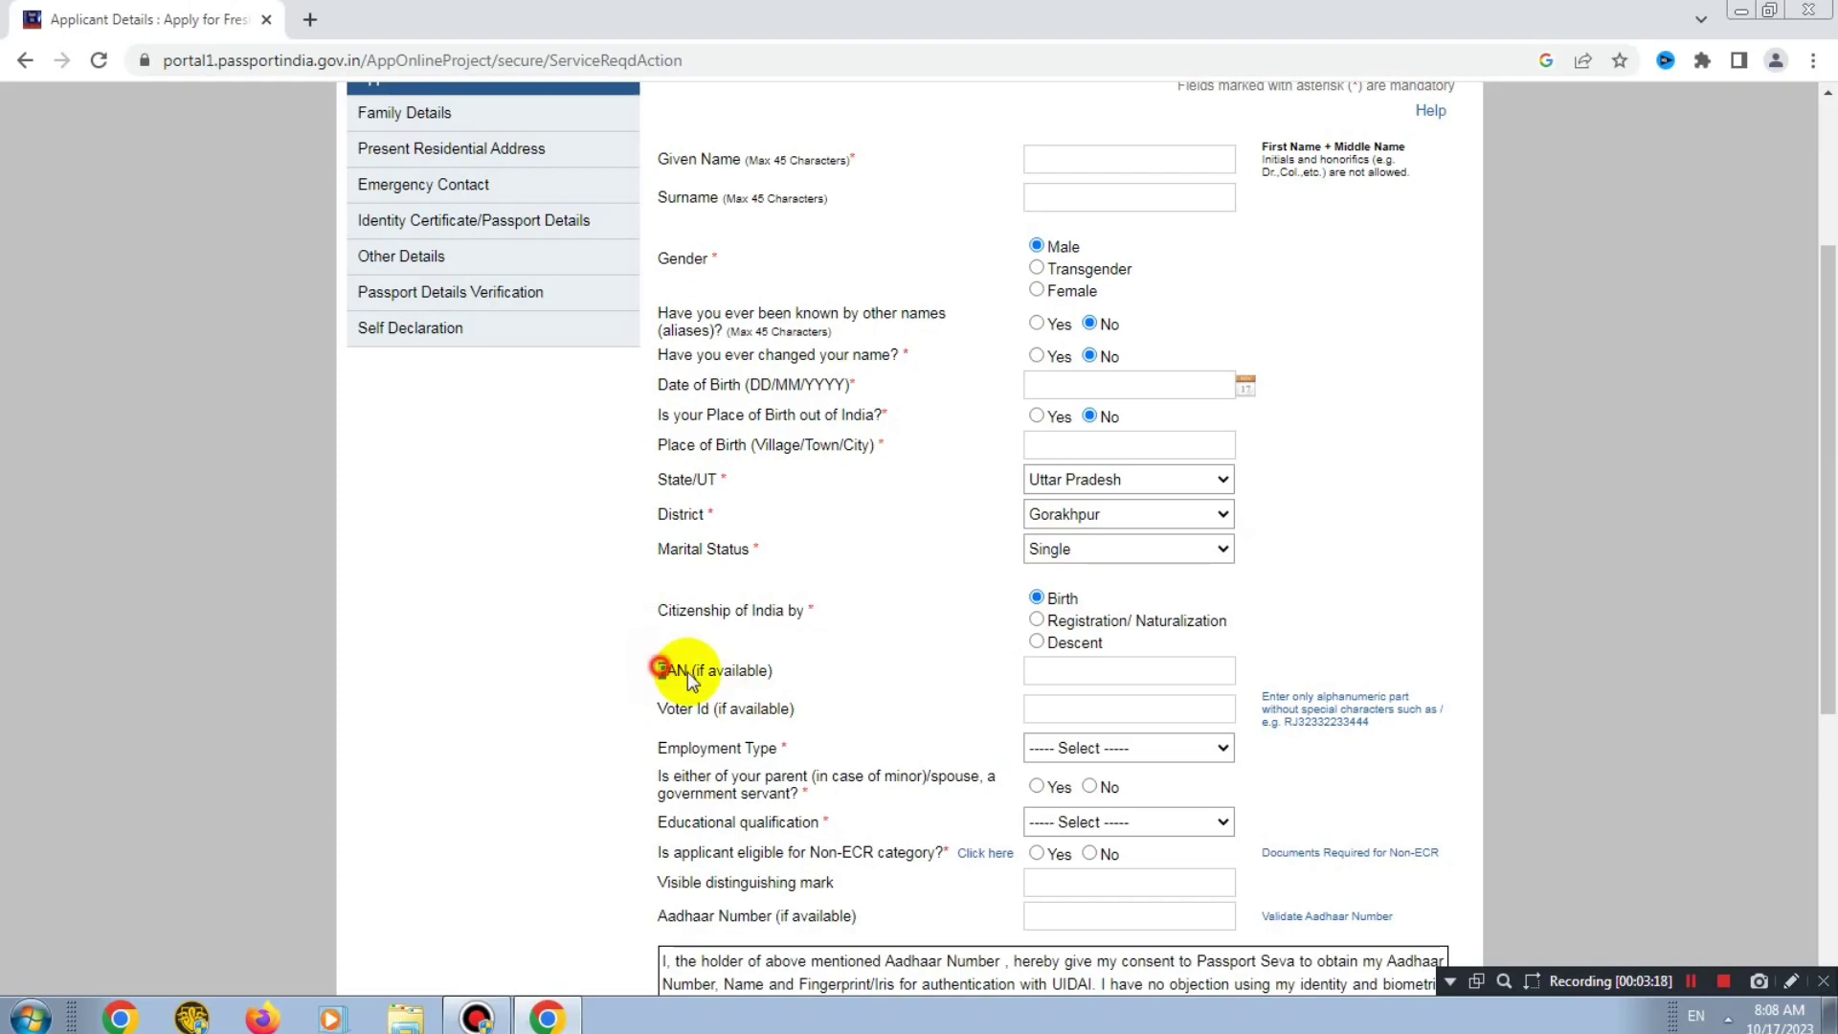
{"action": "scroll", "coordinate": [934, 670], "scroll_direction": "down", "scroll_amount": 1}
{"action": "scroll", "coordinate": [1107, 558], "scroll_direction": "down", "scroll_amount": 1}
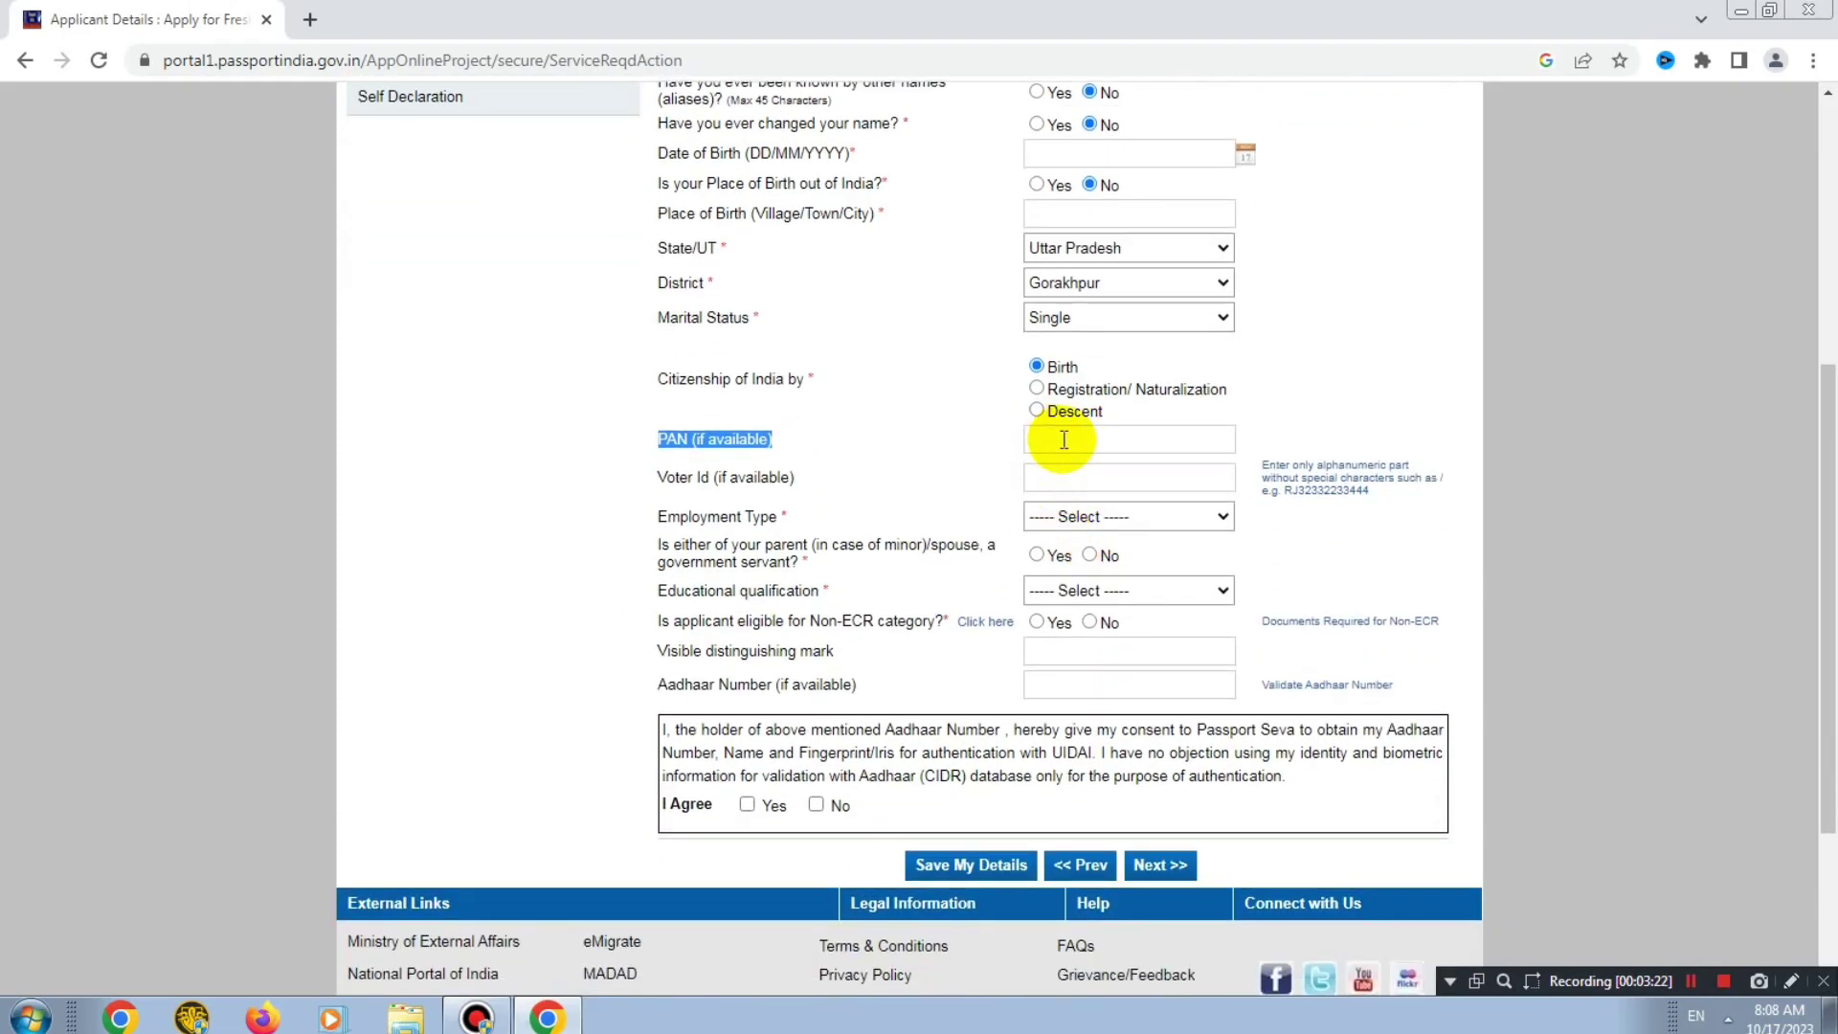
{"action": "left_click_drag", "start_coordinate": [661, 477], "coordinate": [768, 478]}
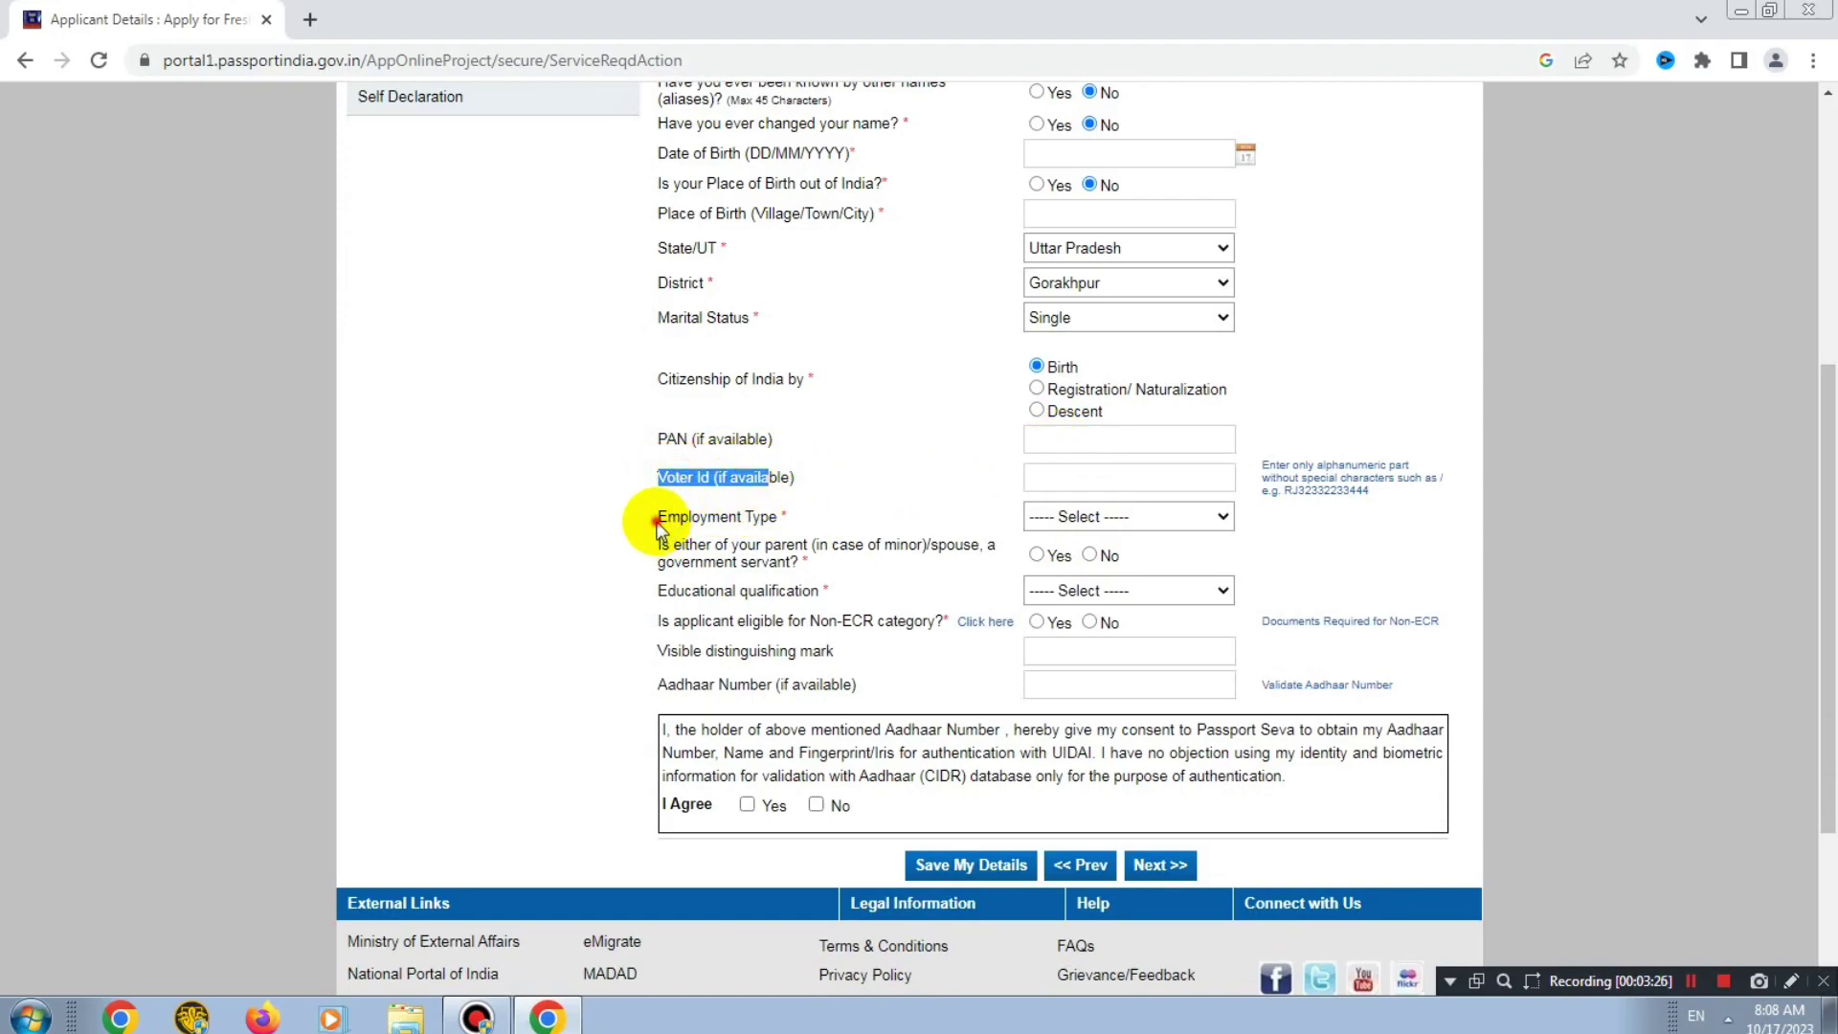
Set the employment type to Self Employed and answer No to a parent or spouse being a government servant
{"action": "left_click_drag", "start_coordinate": [659, 526], "coordinate": [812, 520]}
{"action": "left_click", "coordinate": [1197, 522]}
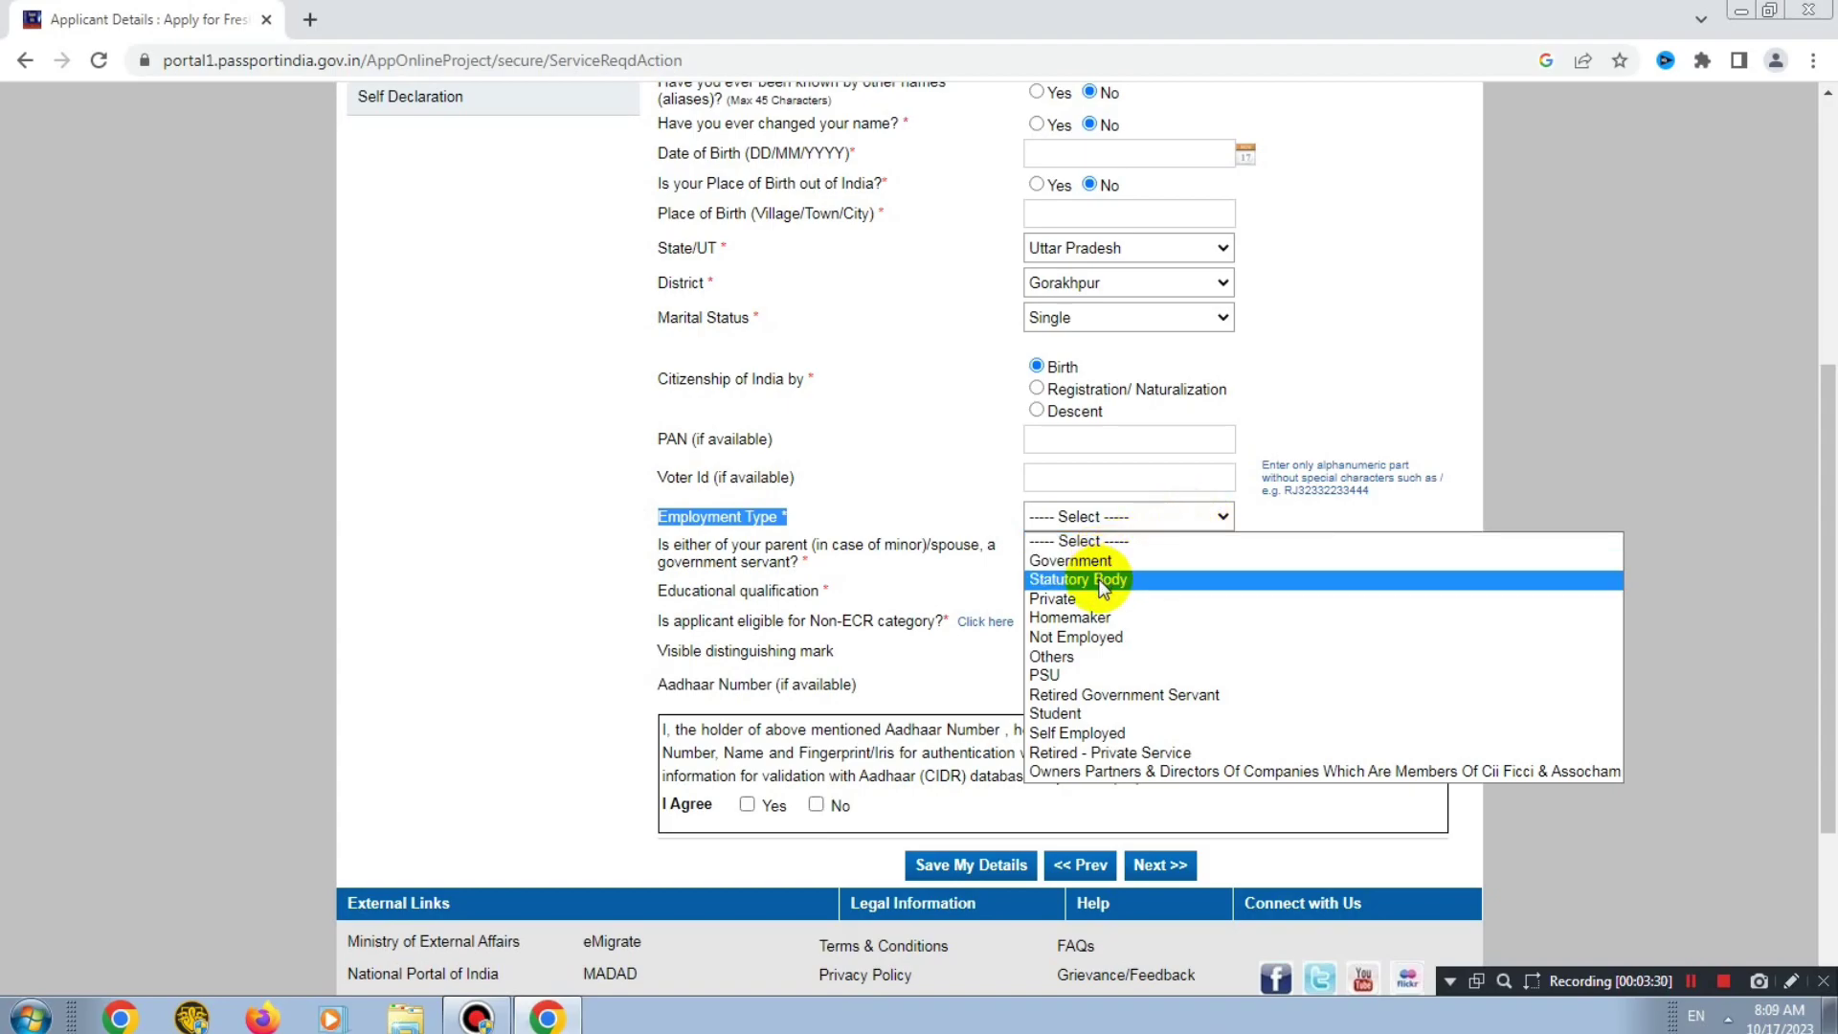
{"action": "left_click", "coordinate": [1070, 734]}
{"action": "left_click", "coordinate": [1292, 522]}
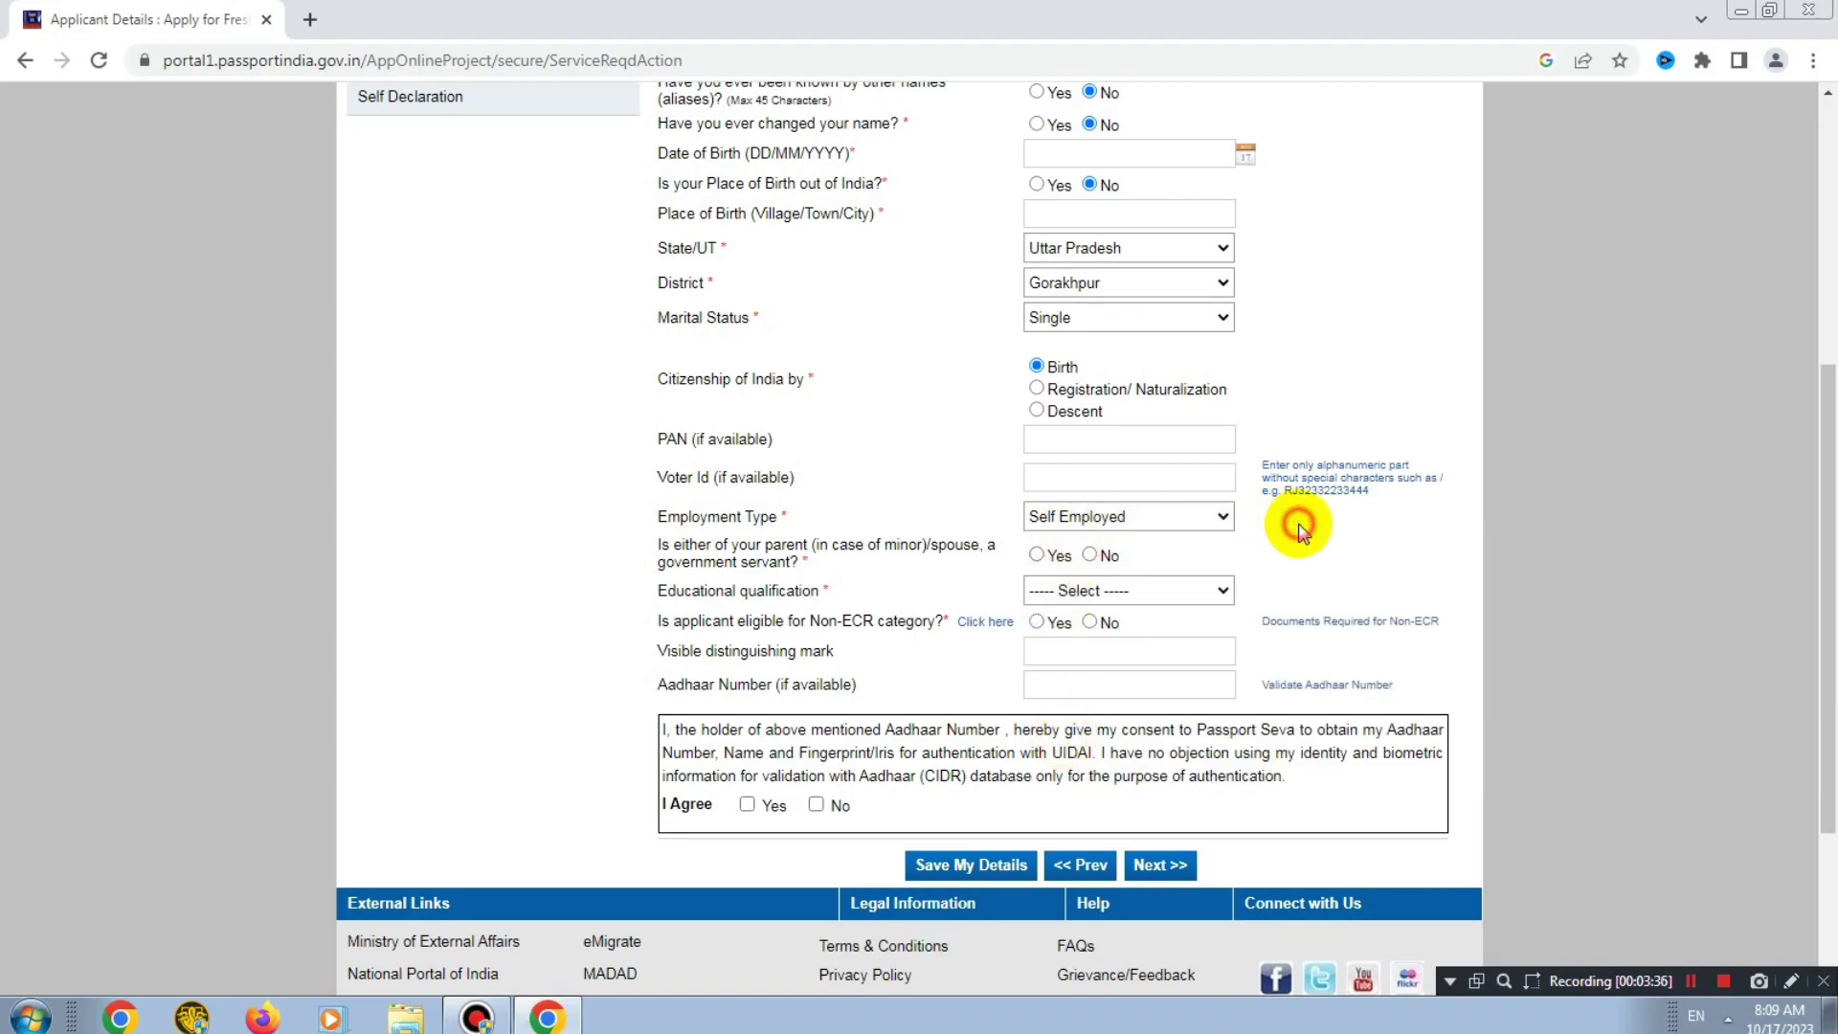
{"action": "left_click_drag", "start_coordinate": [661, 551], "coordinate": [900, 566]}
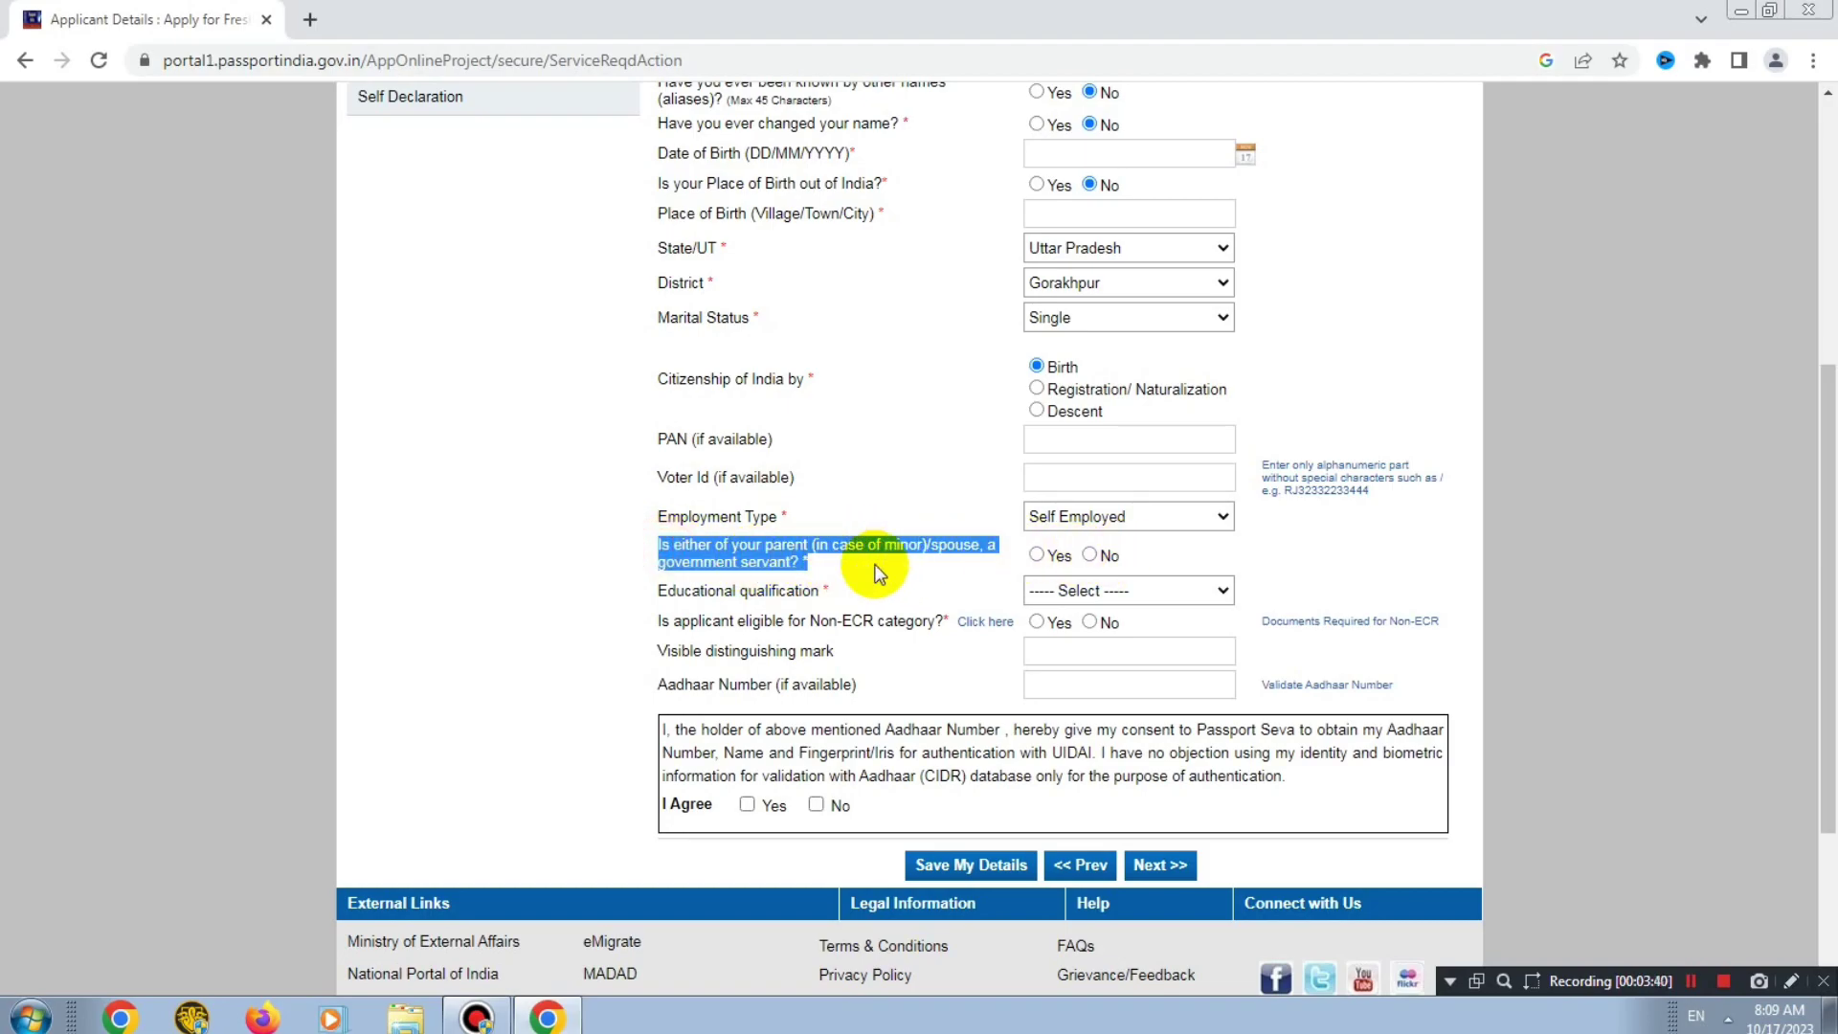
{"action": "left_click", "coordinate": [1090, 555]}
{"action": "left_click", "coordinate": [1310, 556]}
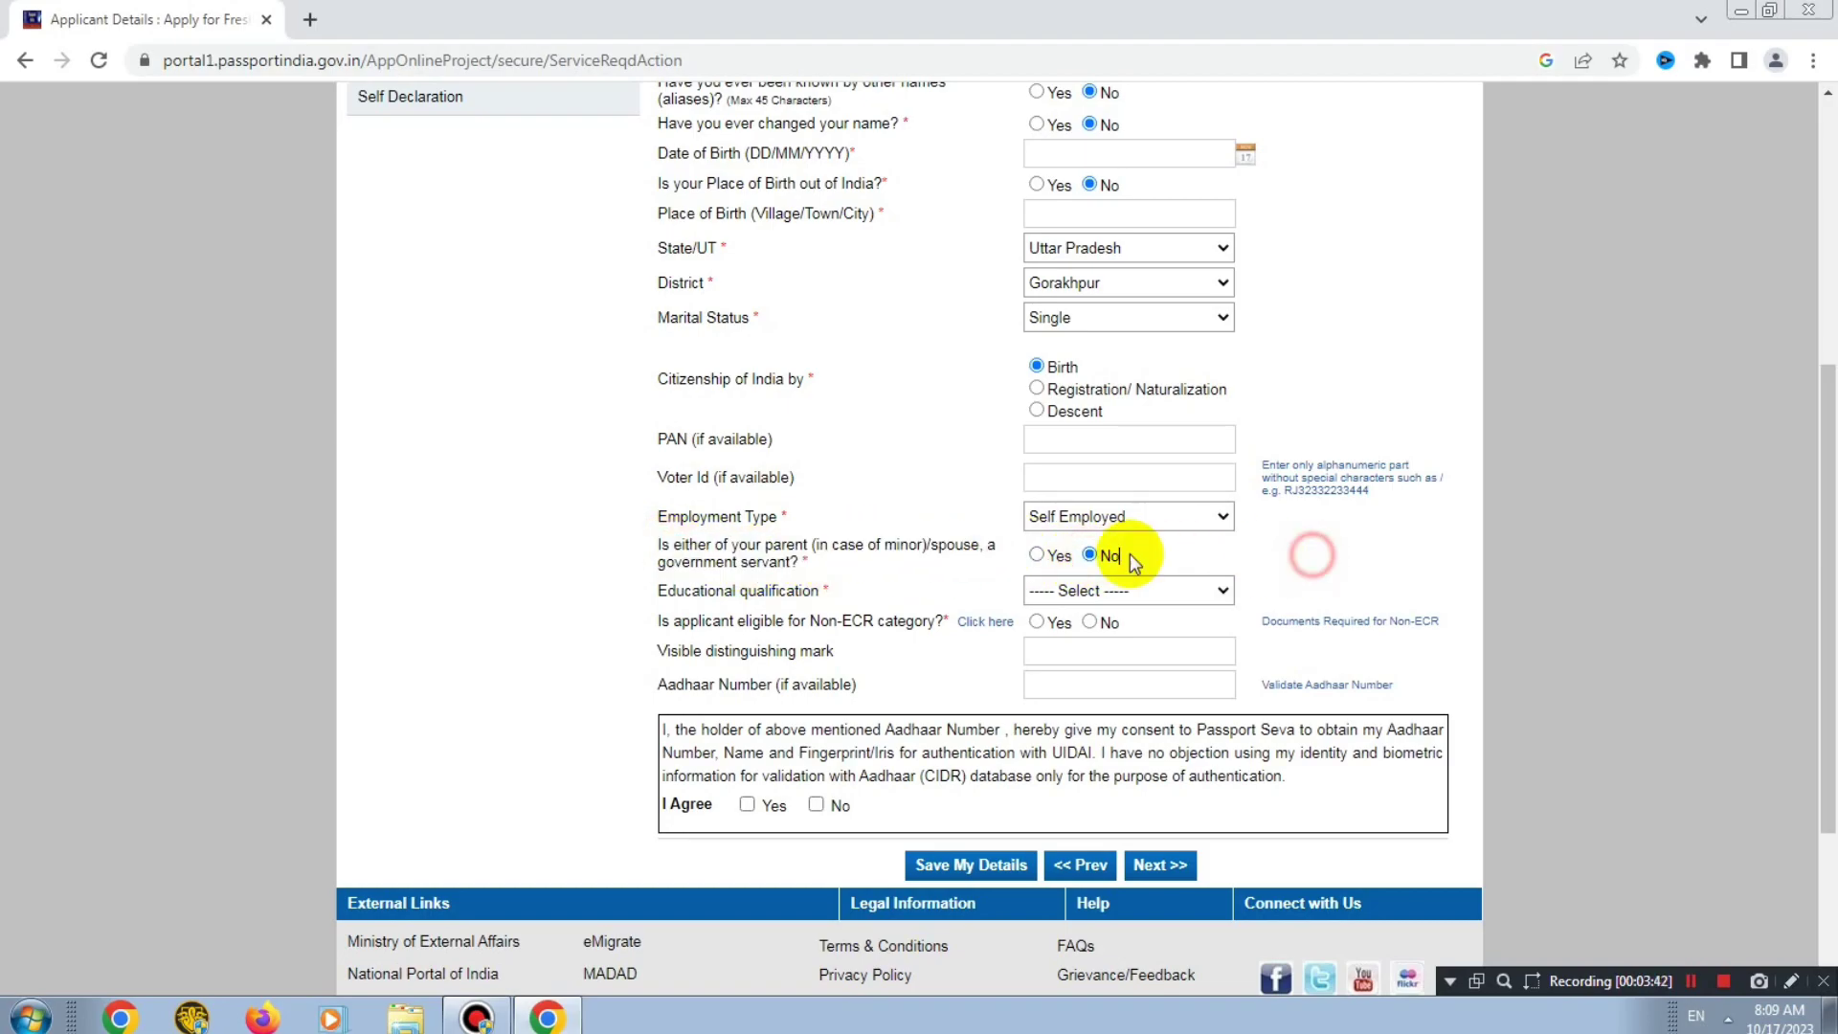
Set the applicant's educational qualification to 7th Pass Or Less
{"action": "left_click_drag", "start_coordinate": [660, 599], "coordinate": [830, 596]}
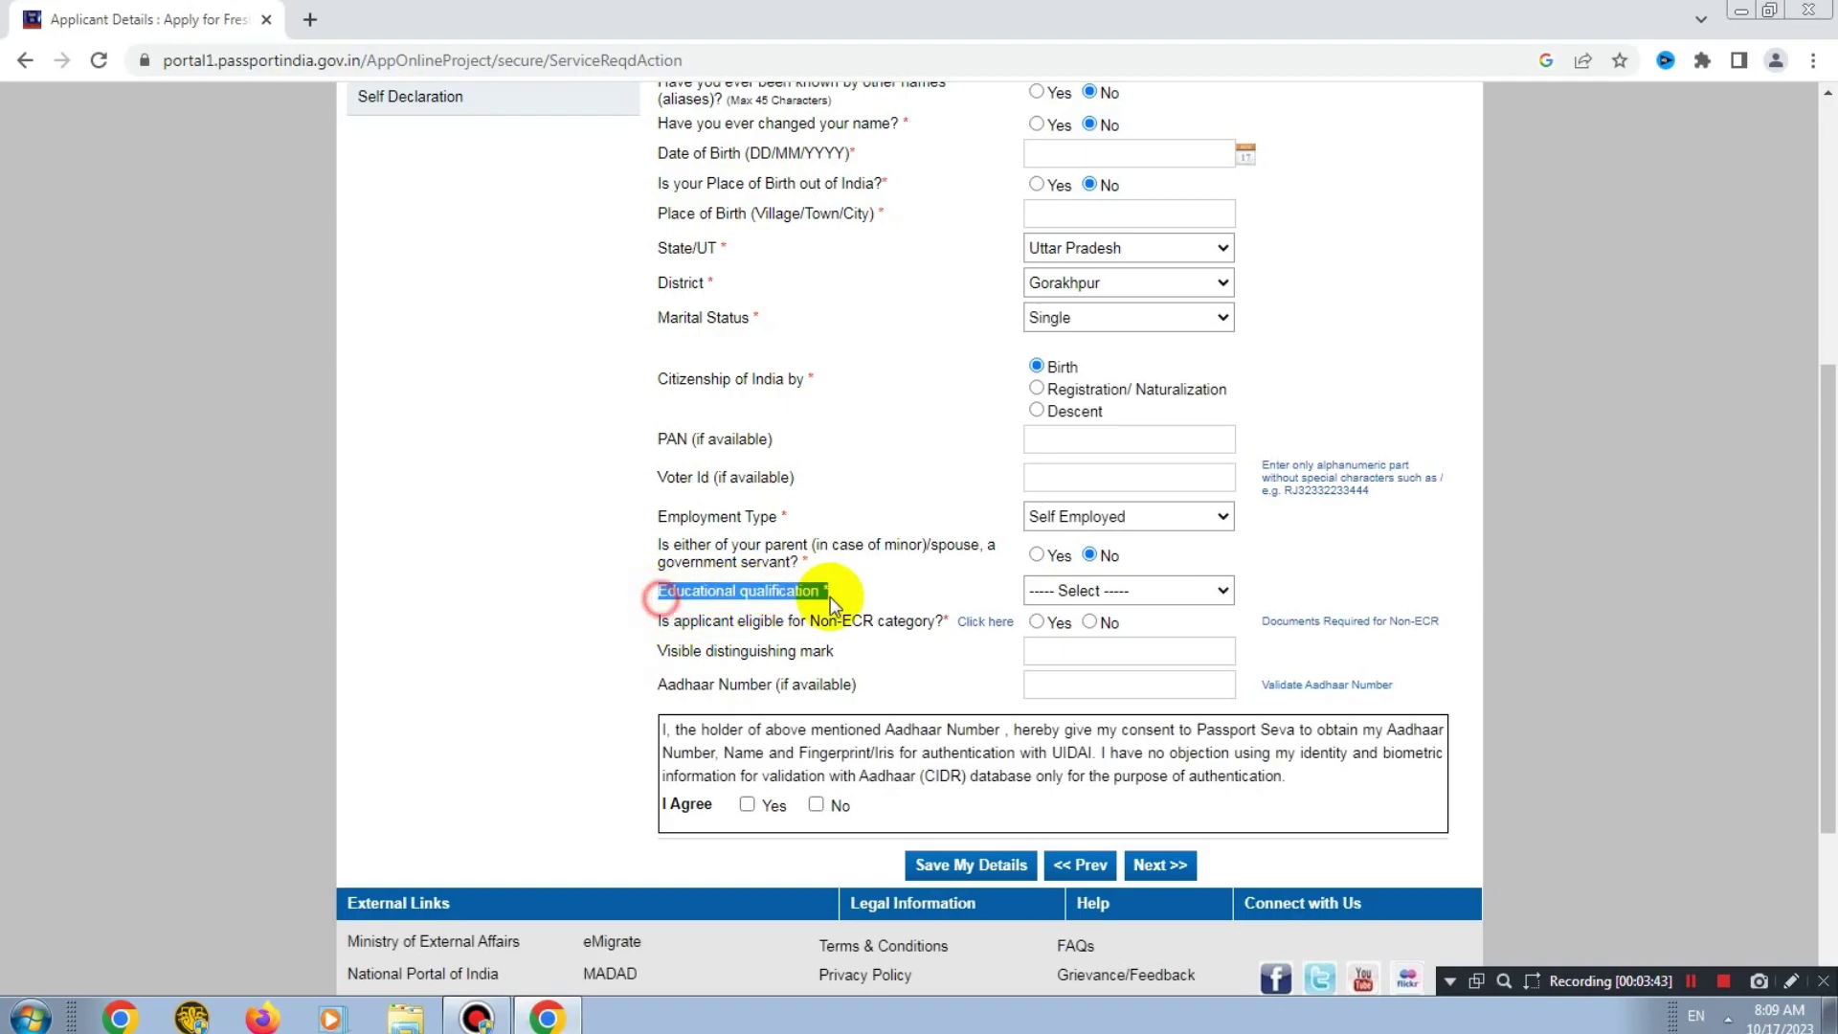
{"action": "left_click", "coordinate": [1095, 591]}
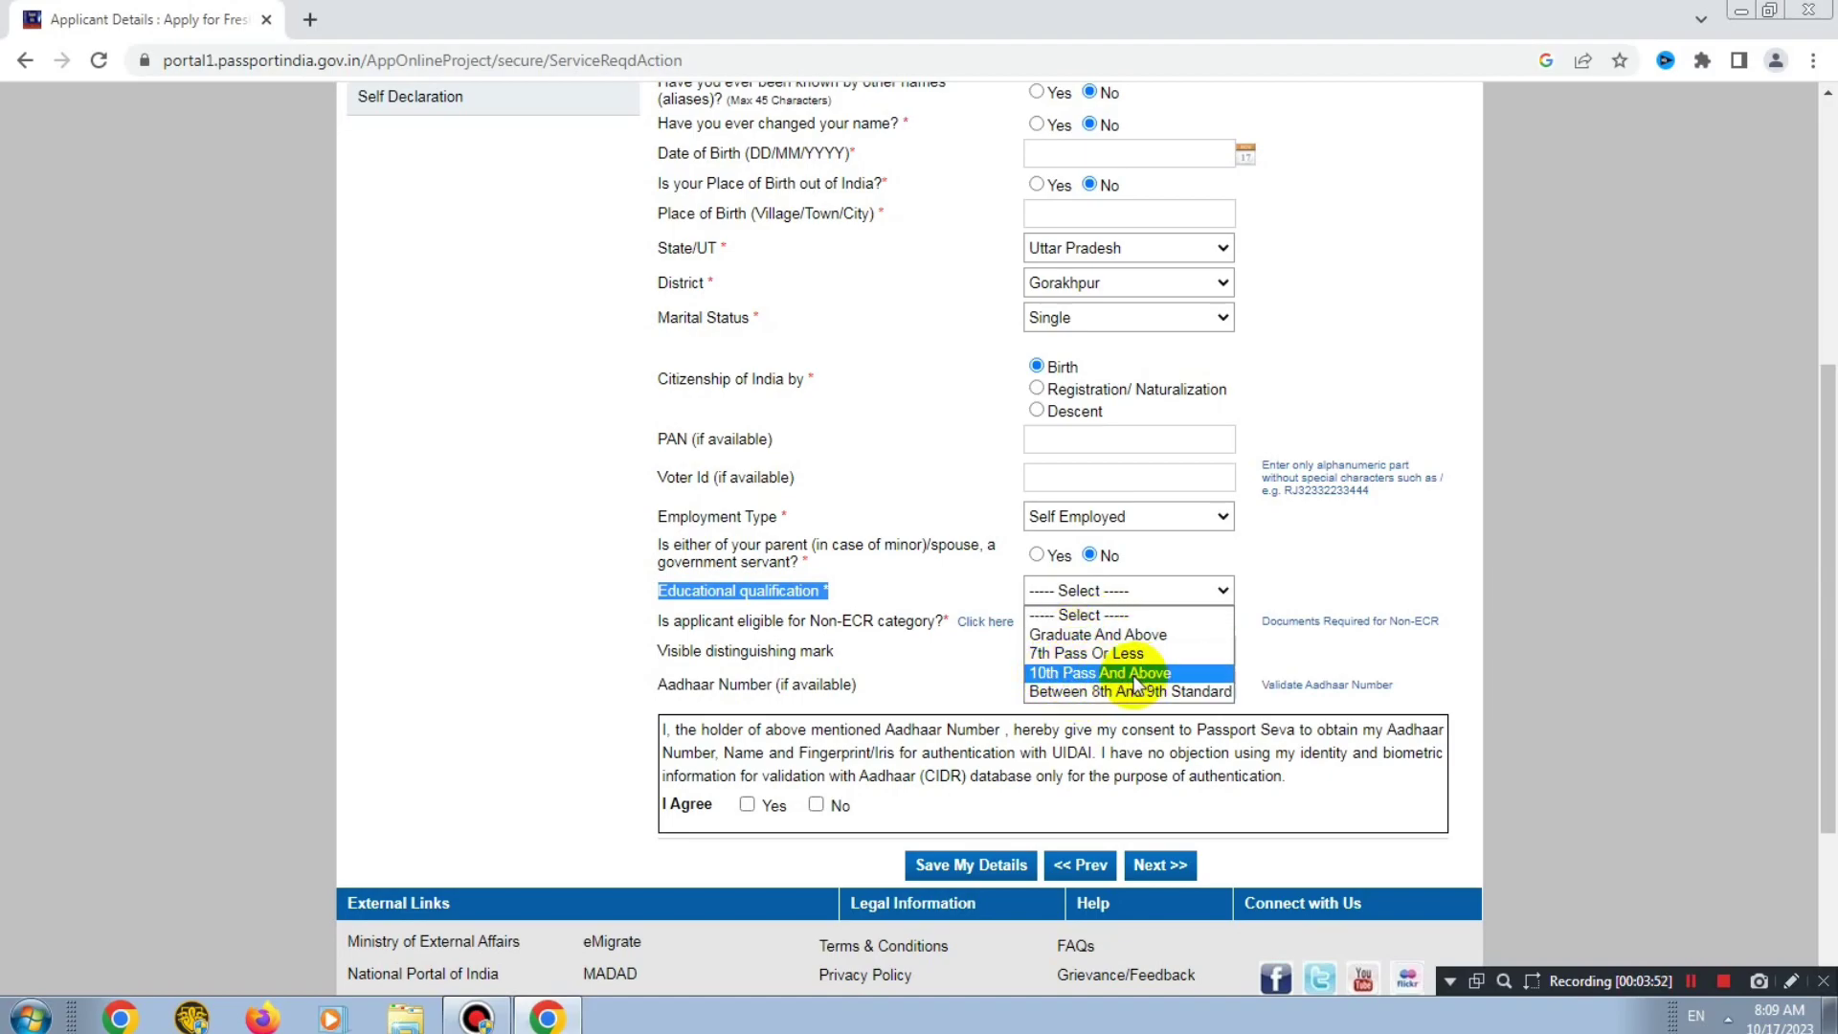
{"action": "left_click", "coordinate": [1083, 654]}
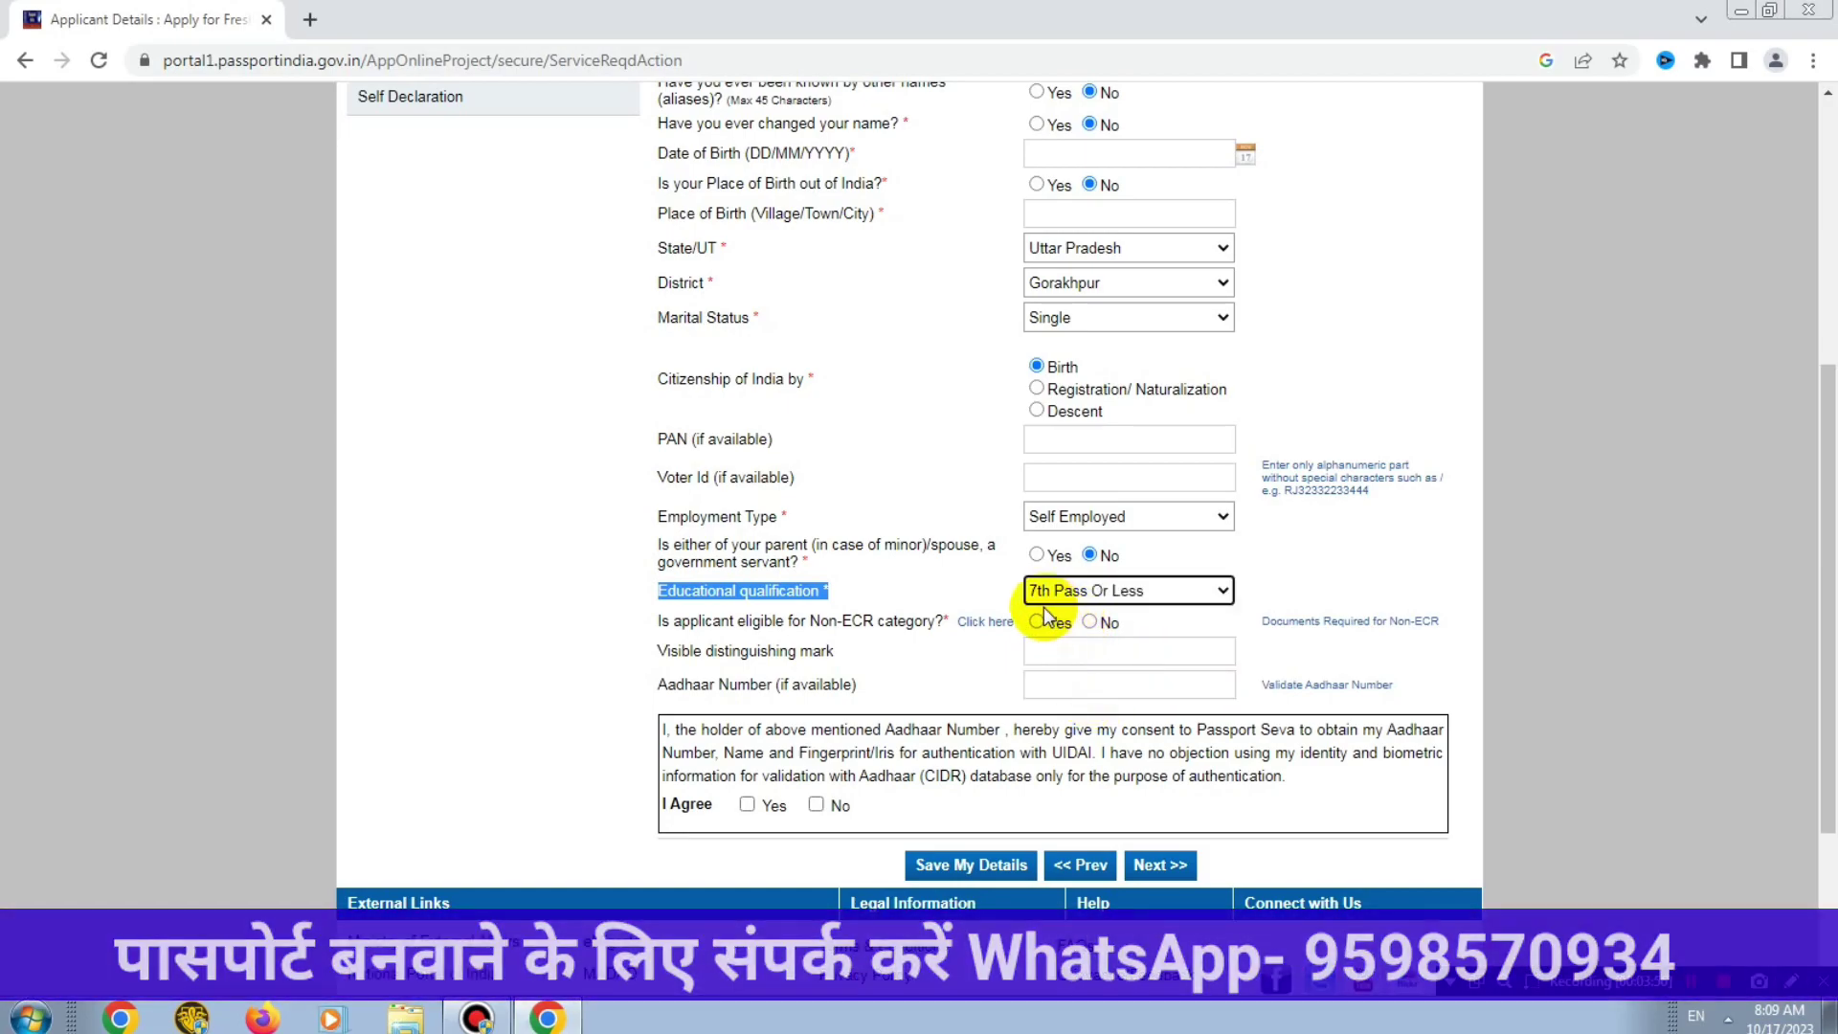
{"action": "left_click", "coordinate": [1326, 582]}
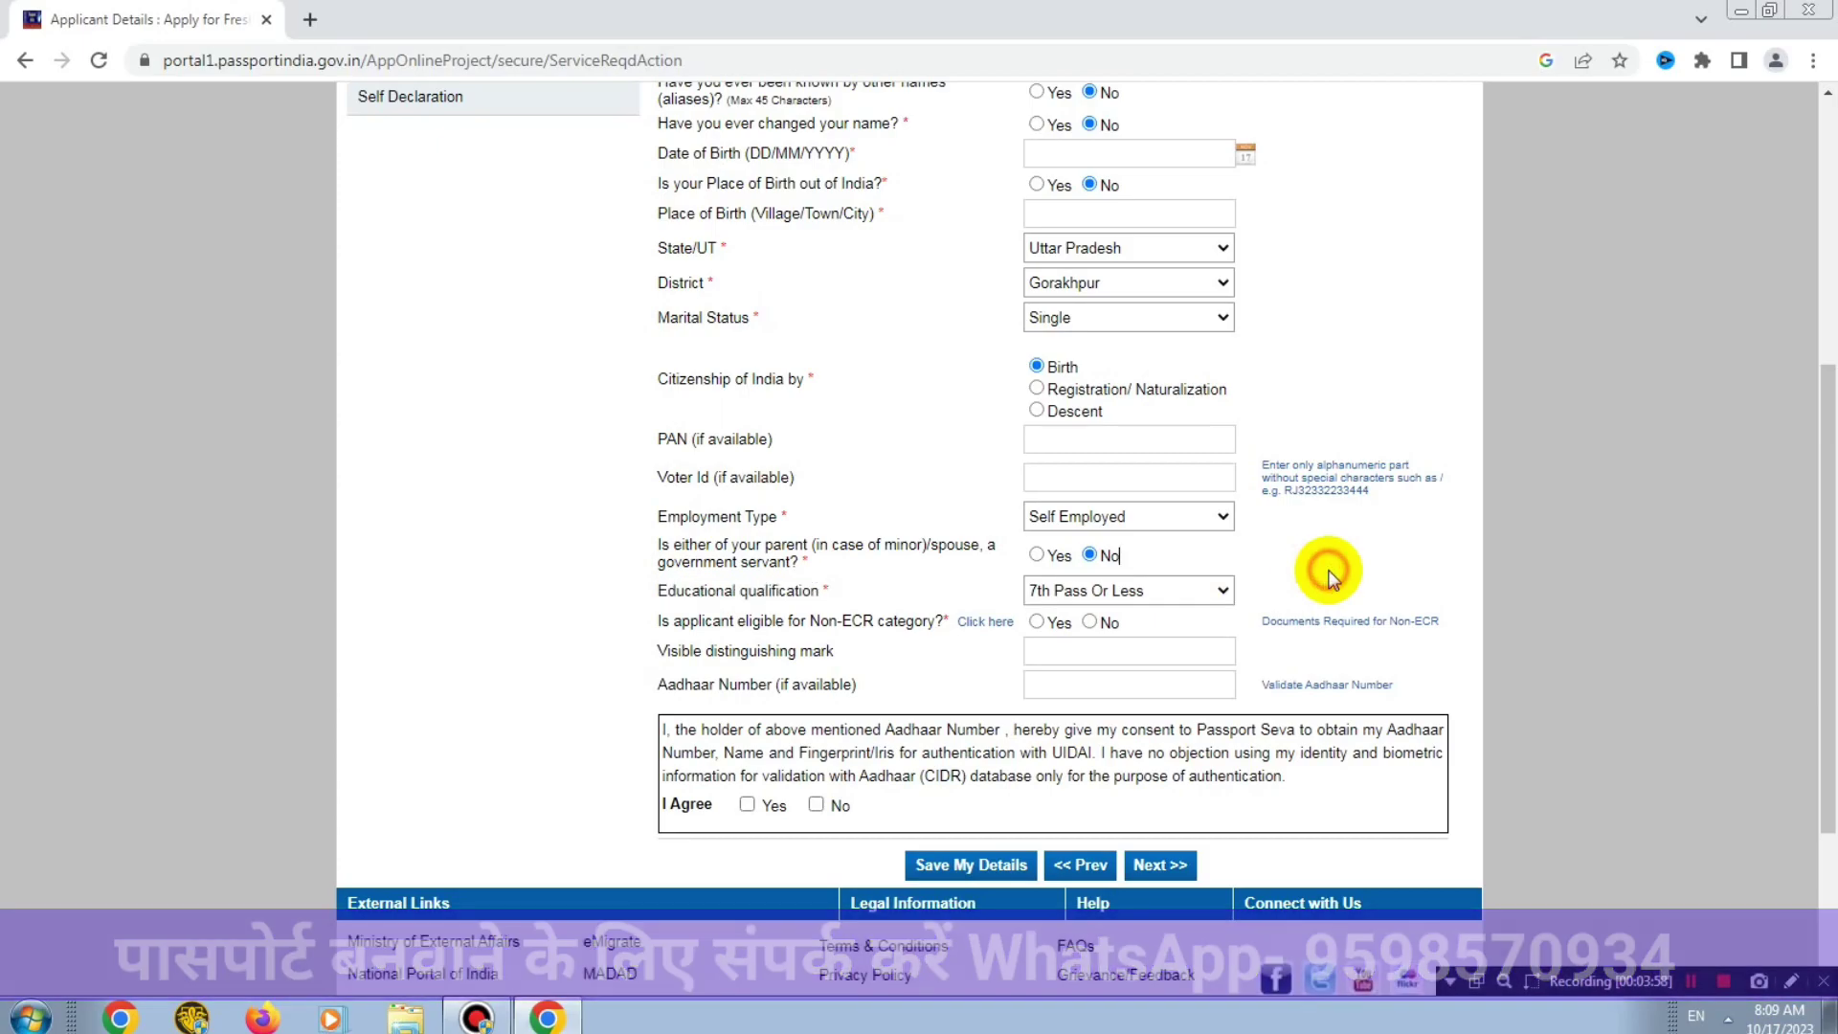
Answer No to the applicant being eligible for the Non-ECR category
{"action": "left_click_drag", "start_coordinate": [659, 624], "coordinate": [945, 622]}
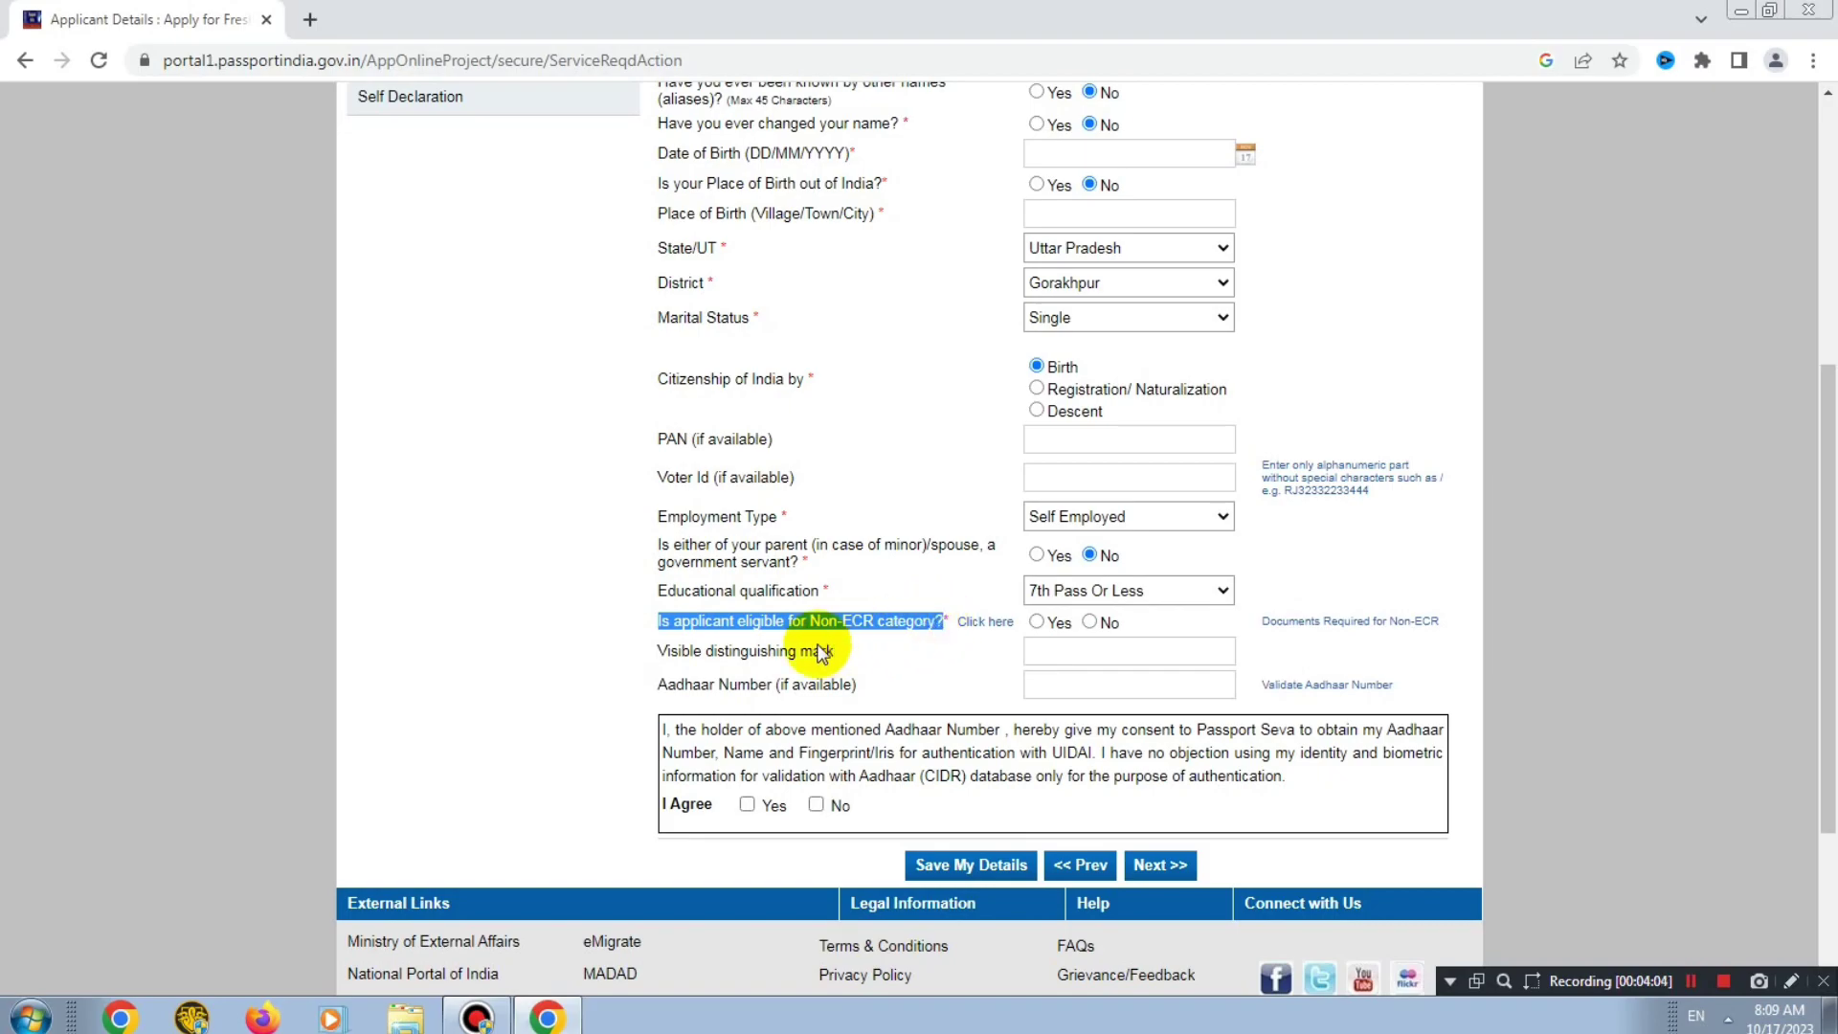
{"action": "left_click", "coordinate": [1090, 623]}
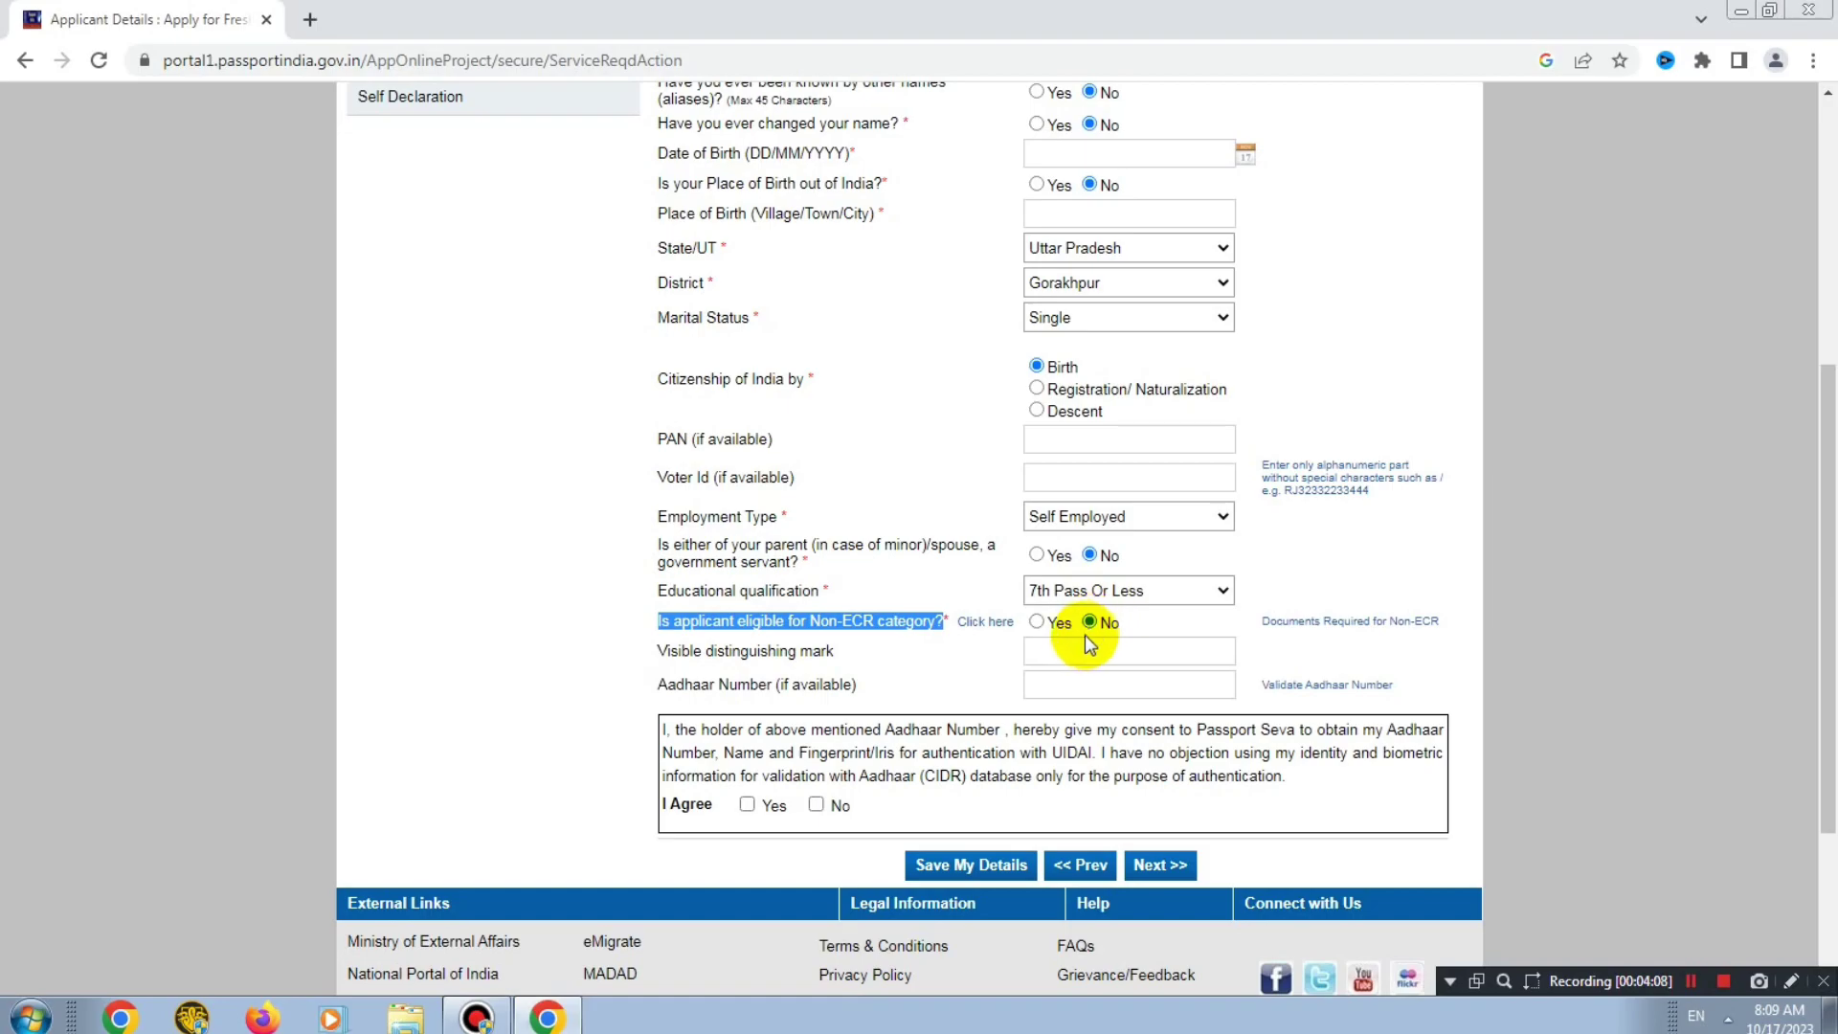
{"action": "left_click", "coordinate": [1104, 591]}
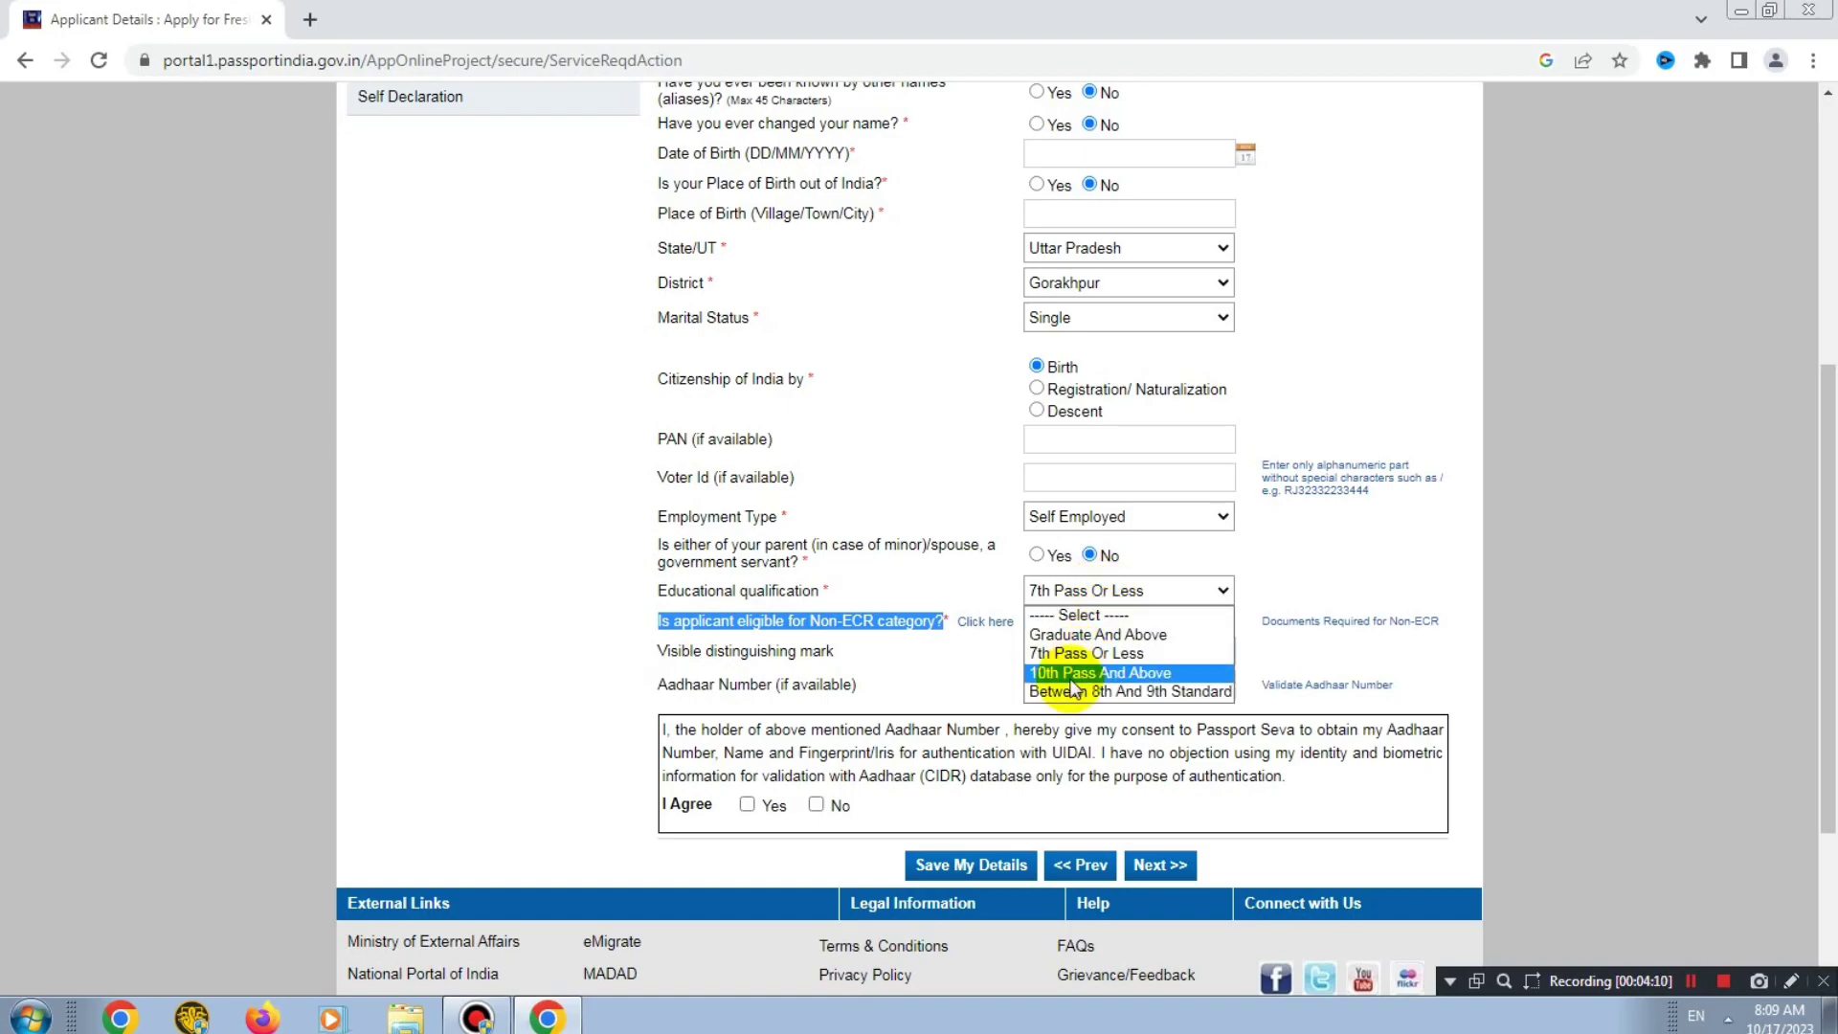
{"action": "left_click", "coordinate": [973, 587]}
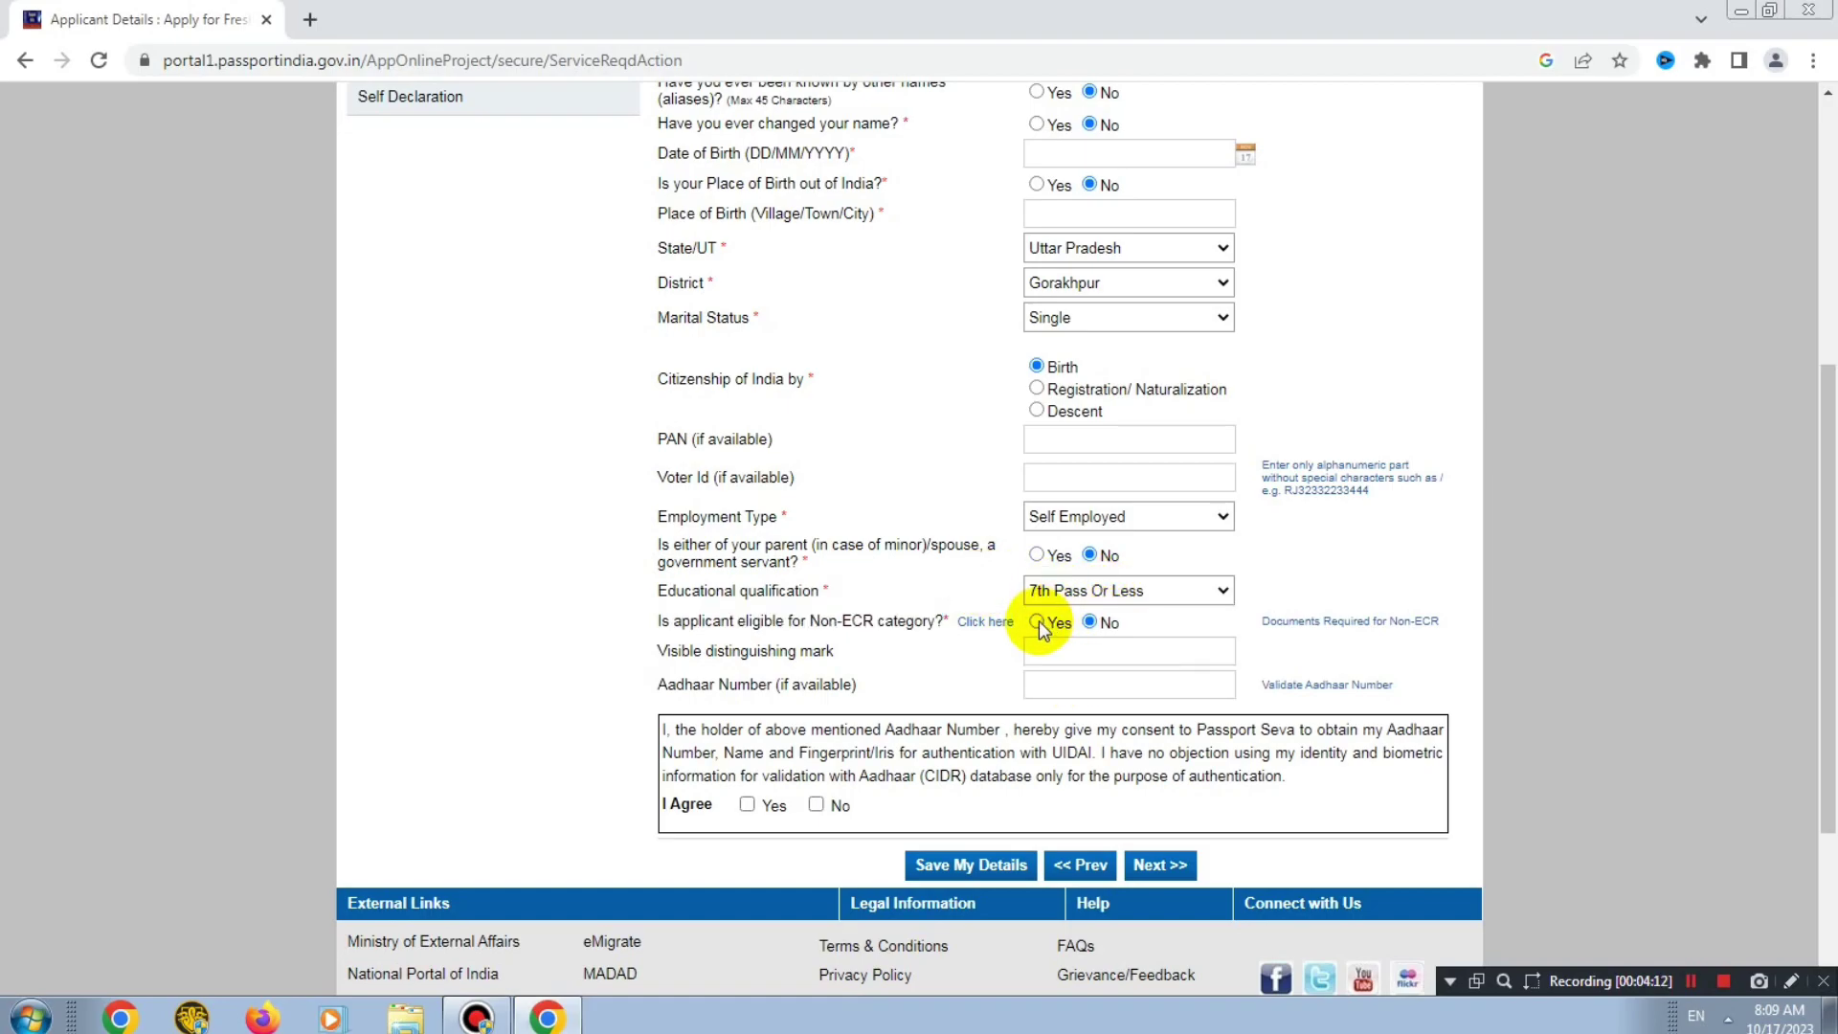
{"action": "left_click", "coordinate": [1110, 624]}
{"action": "left_click_drag", "start_coordinate": [664, 652], "coordinate": [854, 653]}
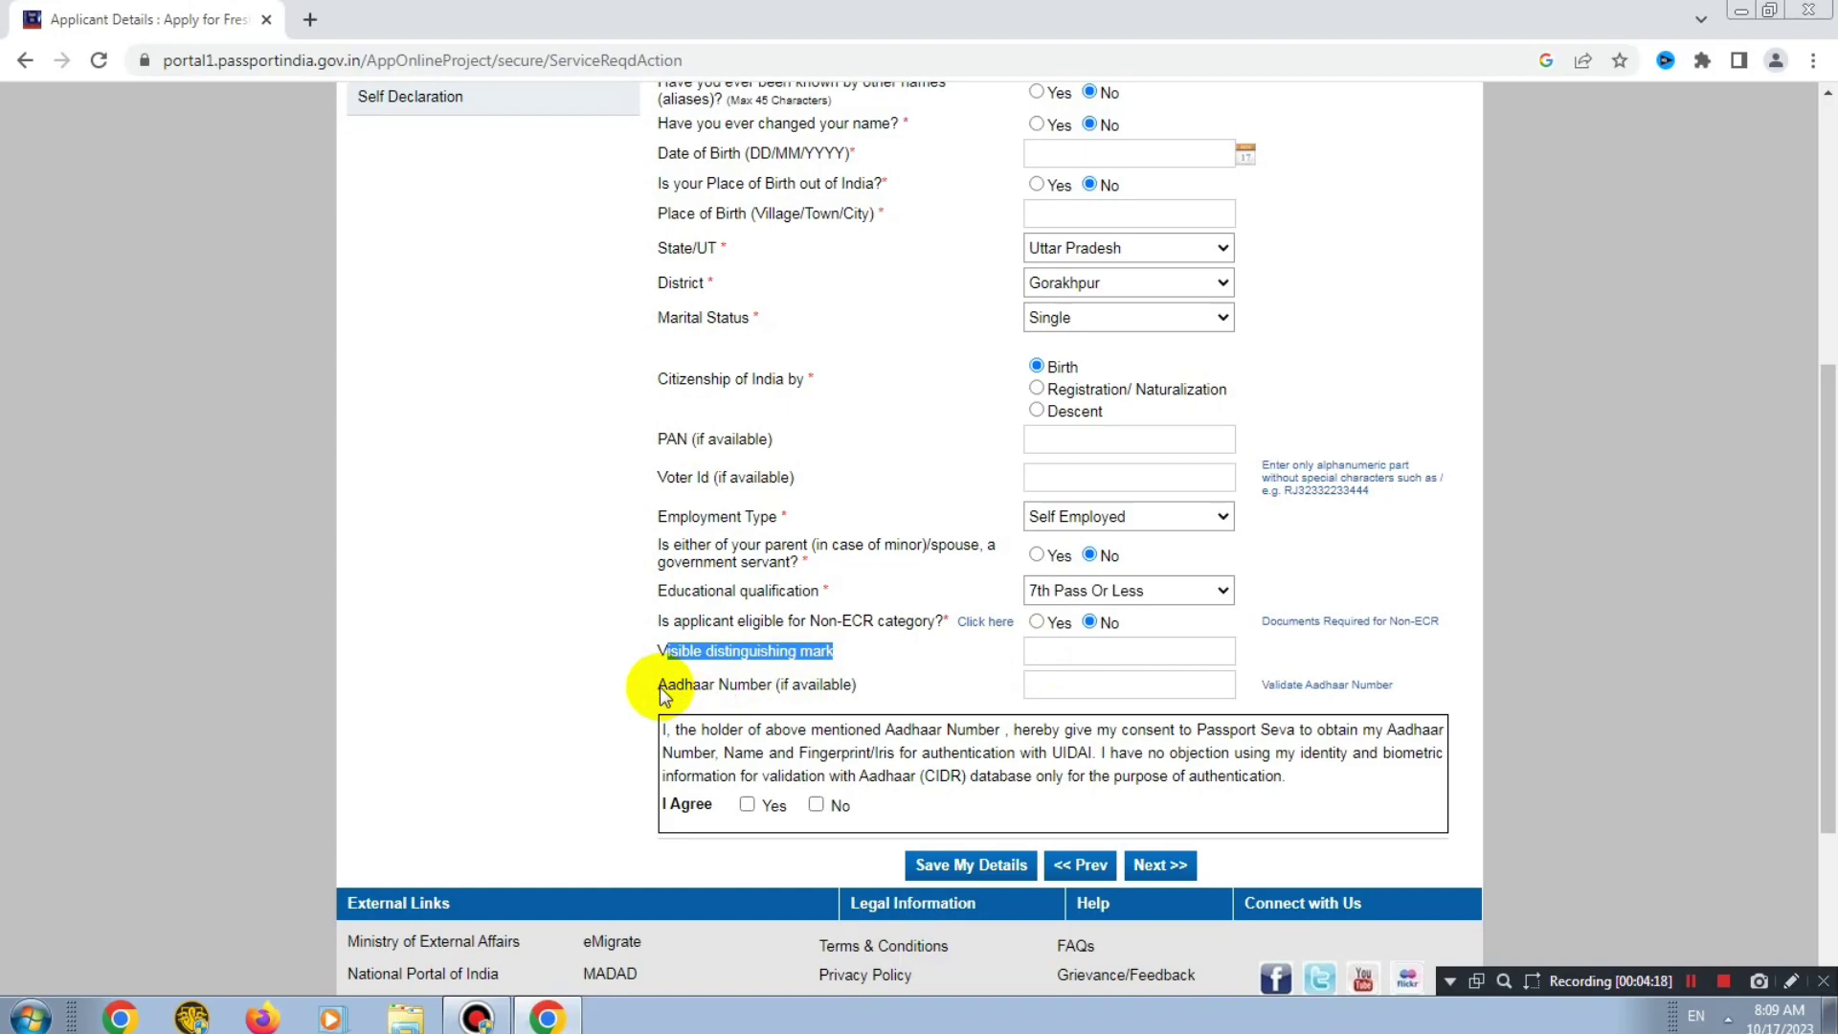
{"action": "left_click_drag", "start_coordinate": [659, 686], "coordinate": [803, 687]}
{"action": "scroll", "coordinate": [1054, 670], "scroll_direction": "down", "scroll_amount": 1}
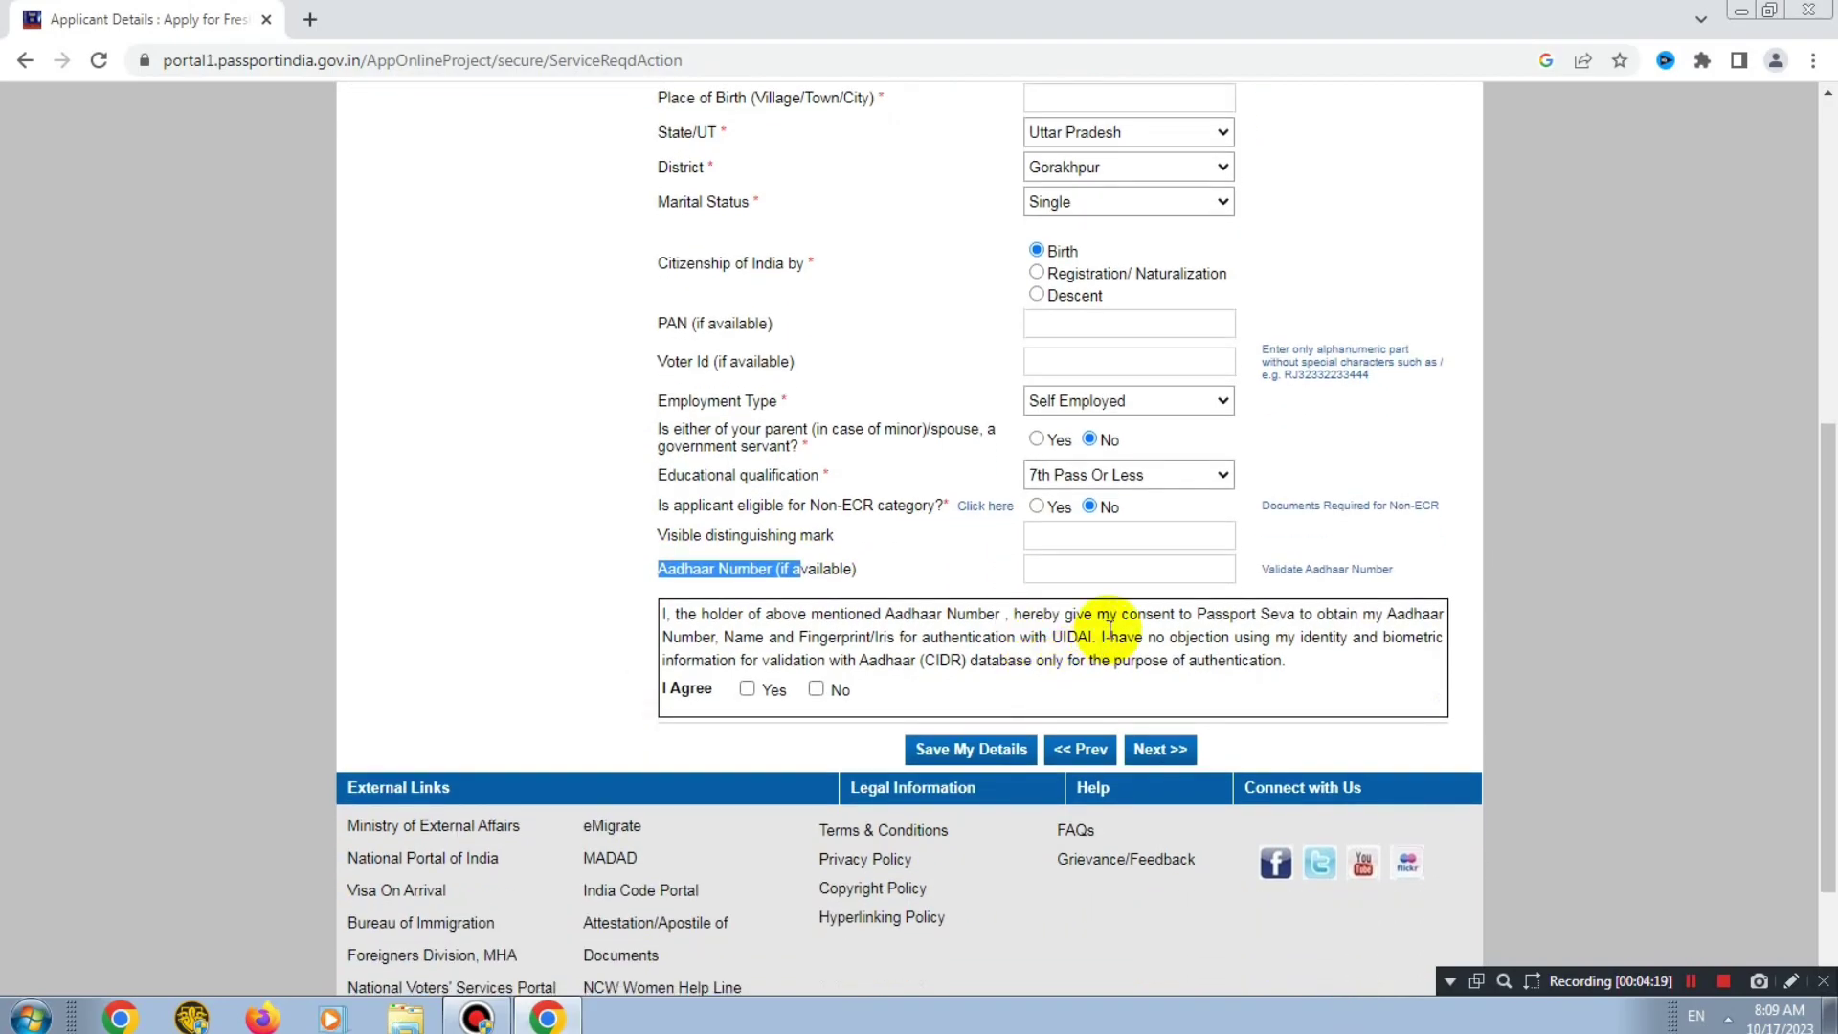
{"action": "left_click", "coordinate": [1050, 574]}
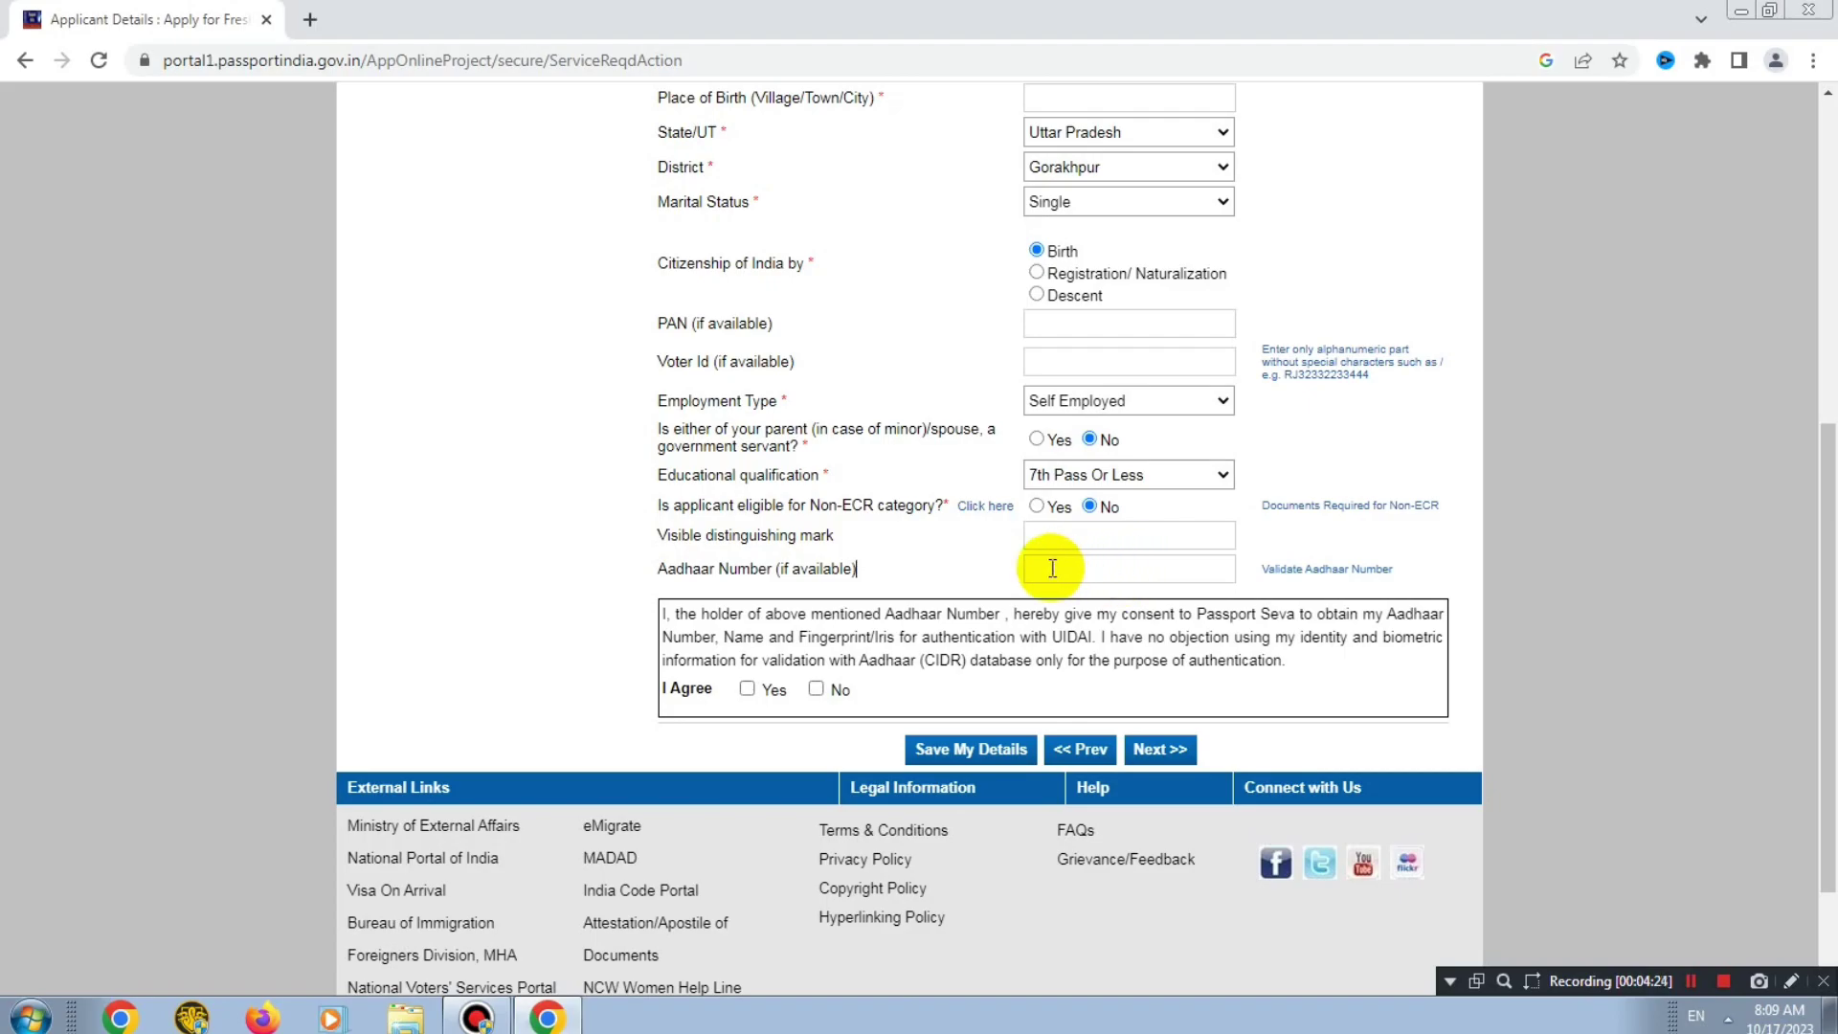
{"action": "left_click_drag", "start_coordinate": [671, 571], "coordinate": [1131, 572]}
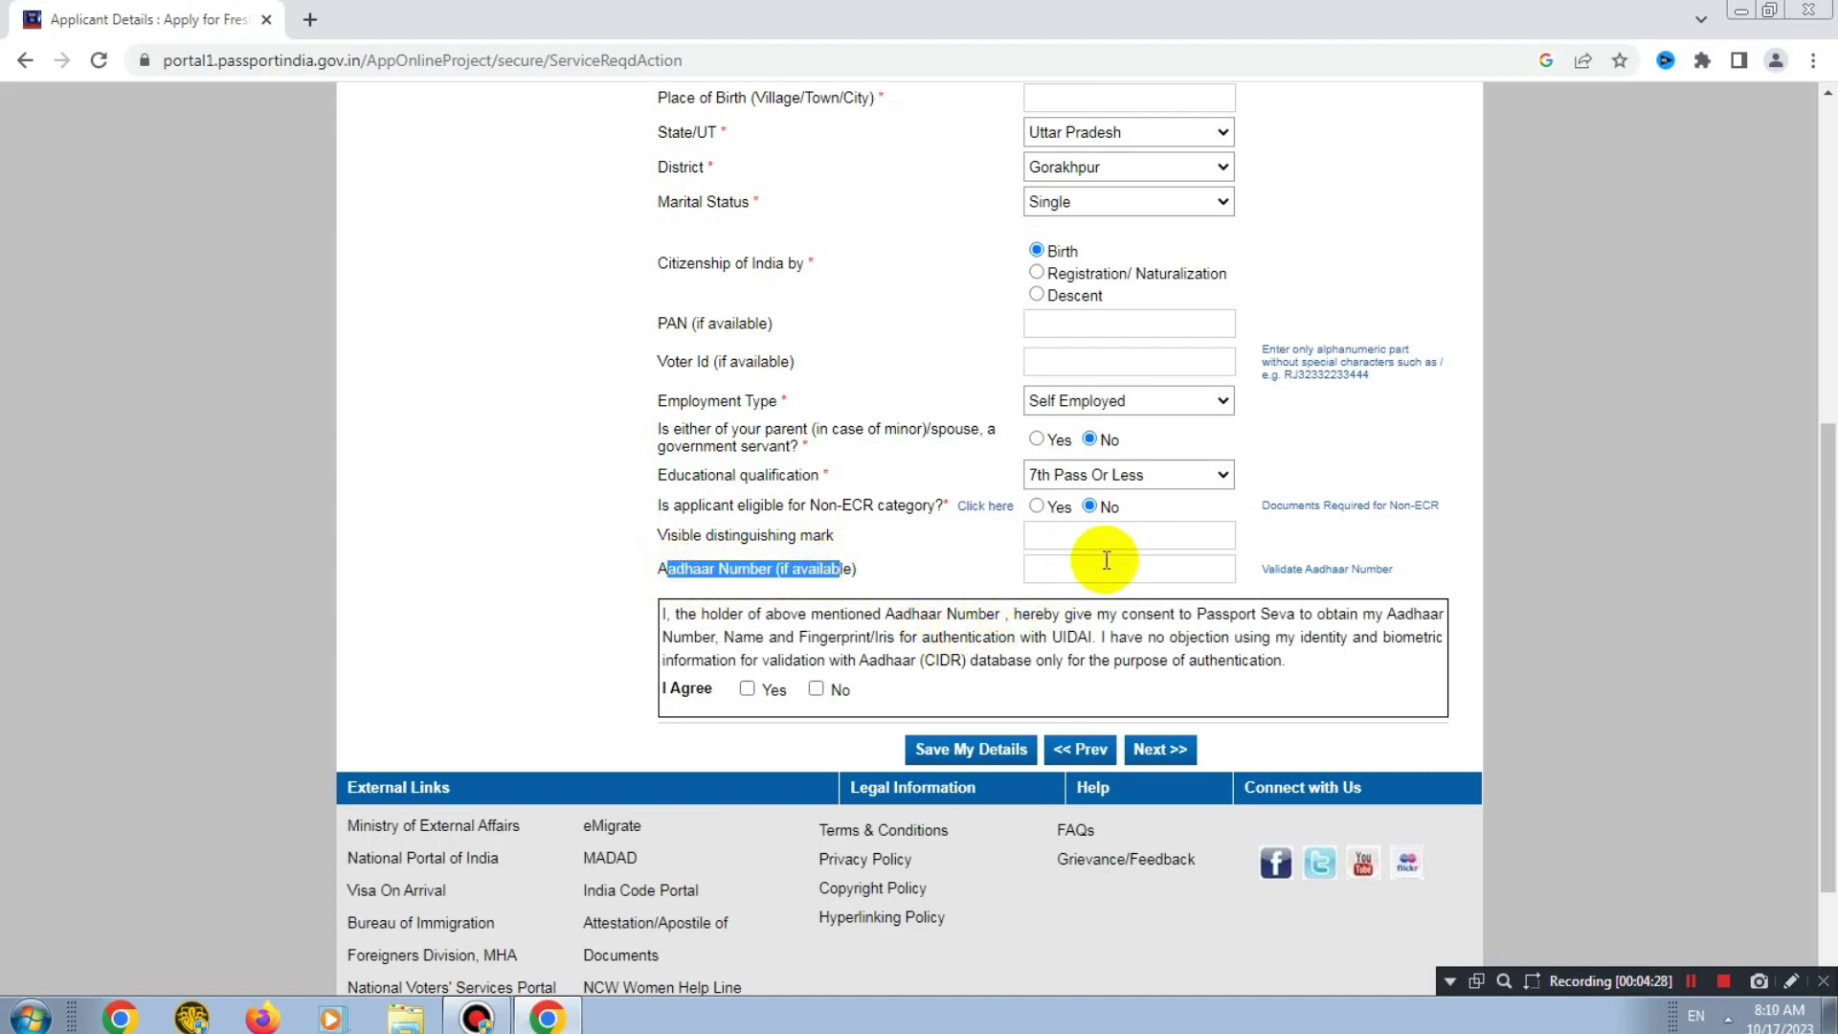
Agree to the Aadhaar authentication consent with Yes and continue to the family details
{"action": "left_click", "coordinate": [746, 689]}
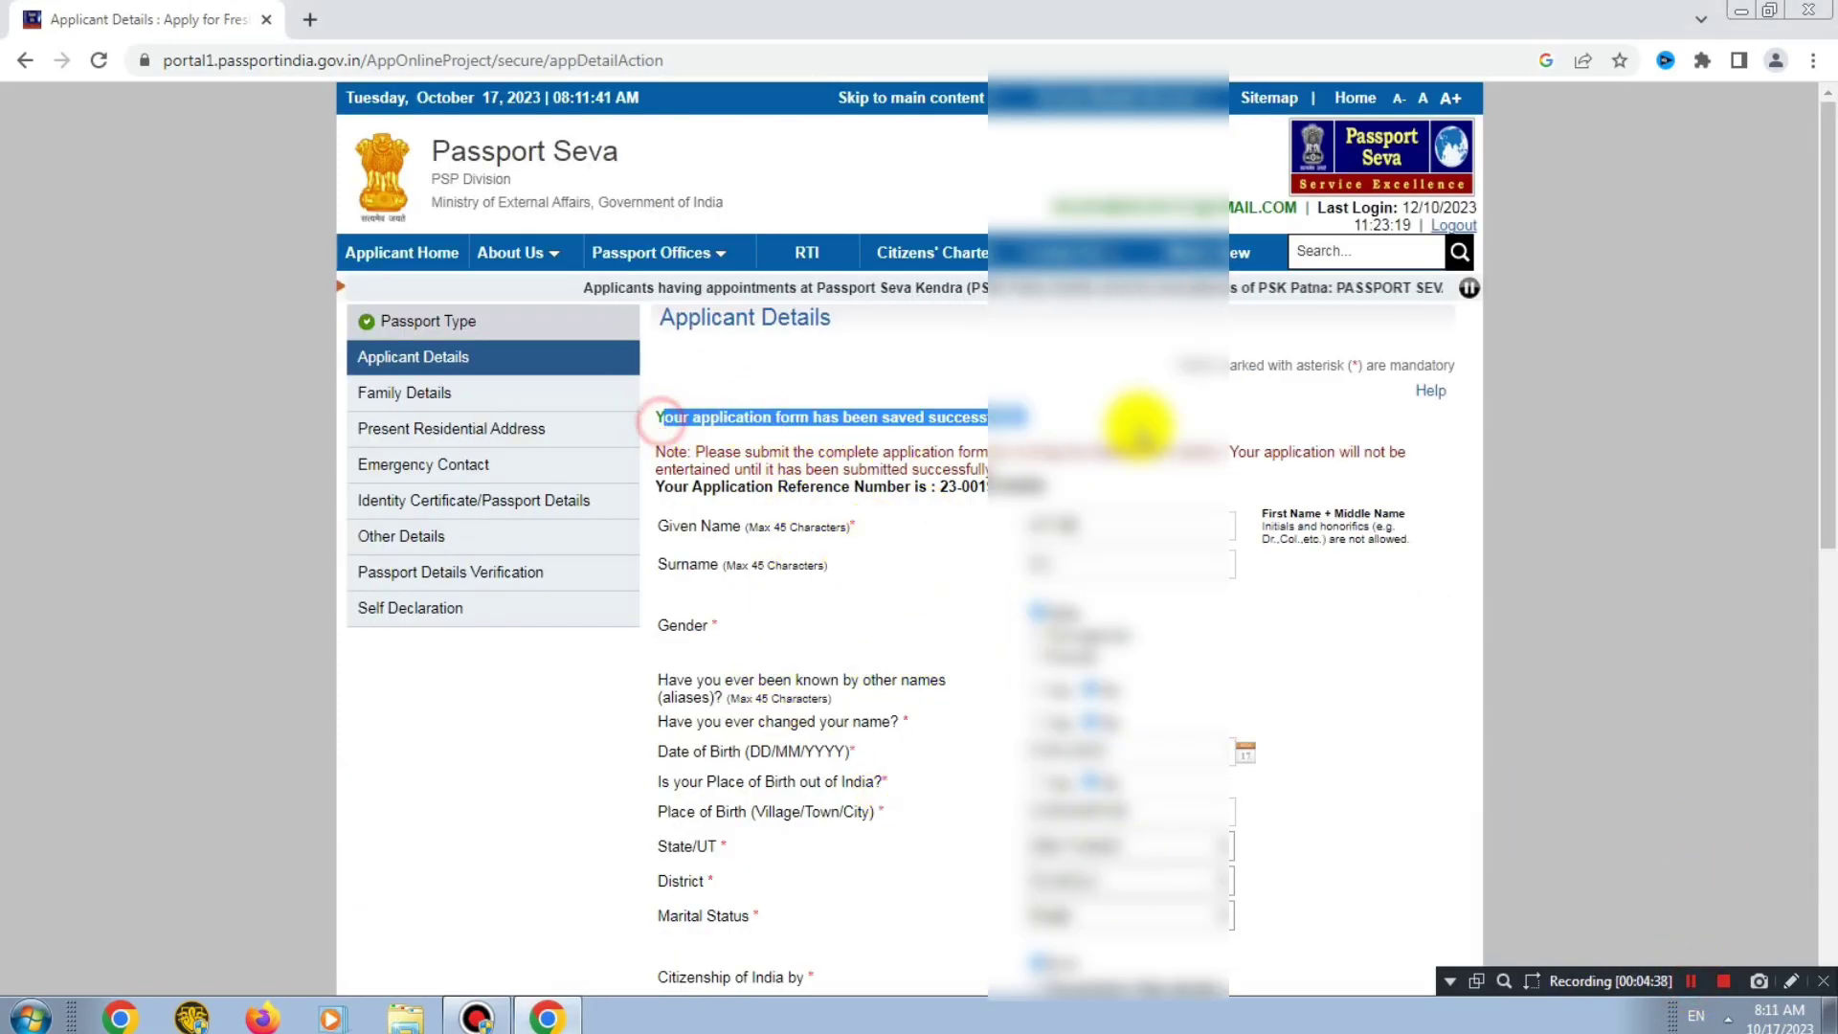
{"action": "scroll", "coordinate": [943, 462], "scroll_direction": "down", "scroll_amount": 8}
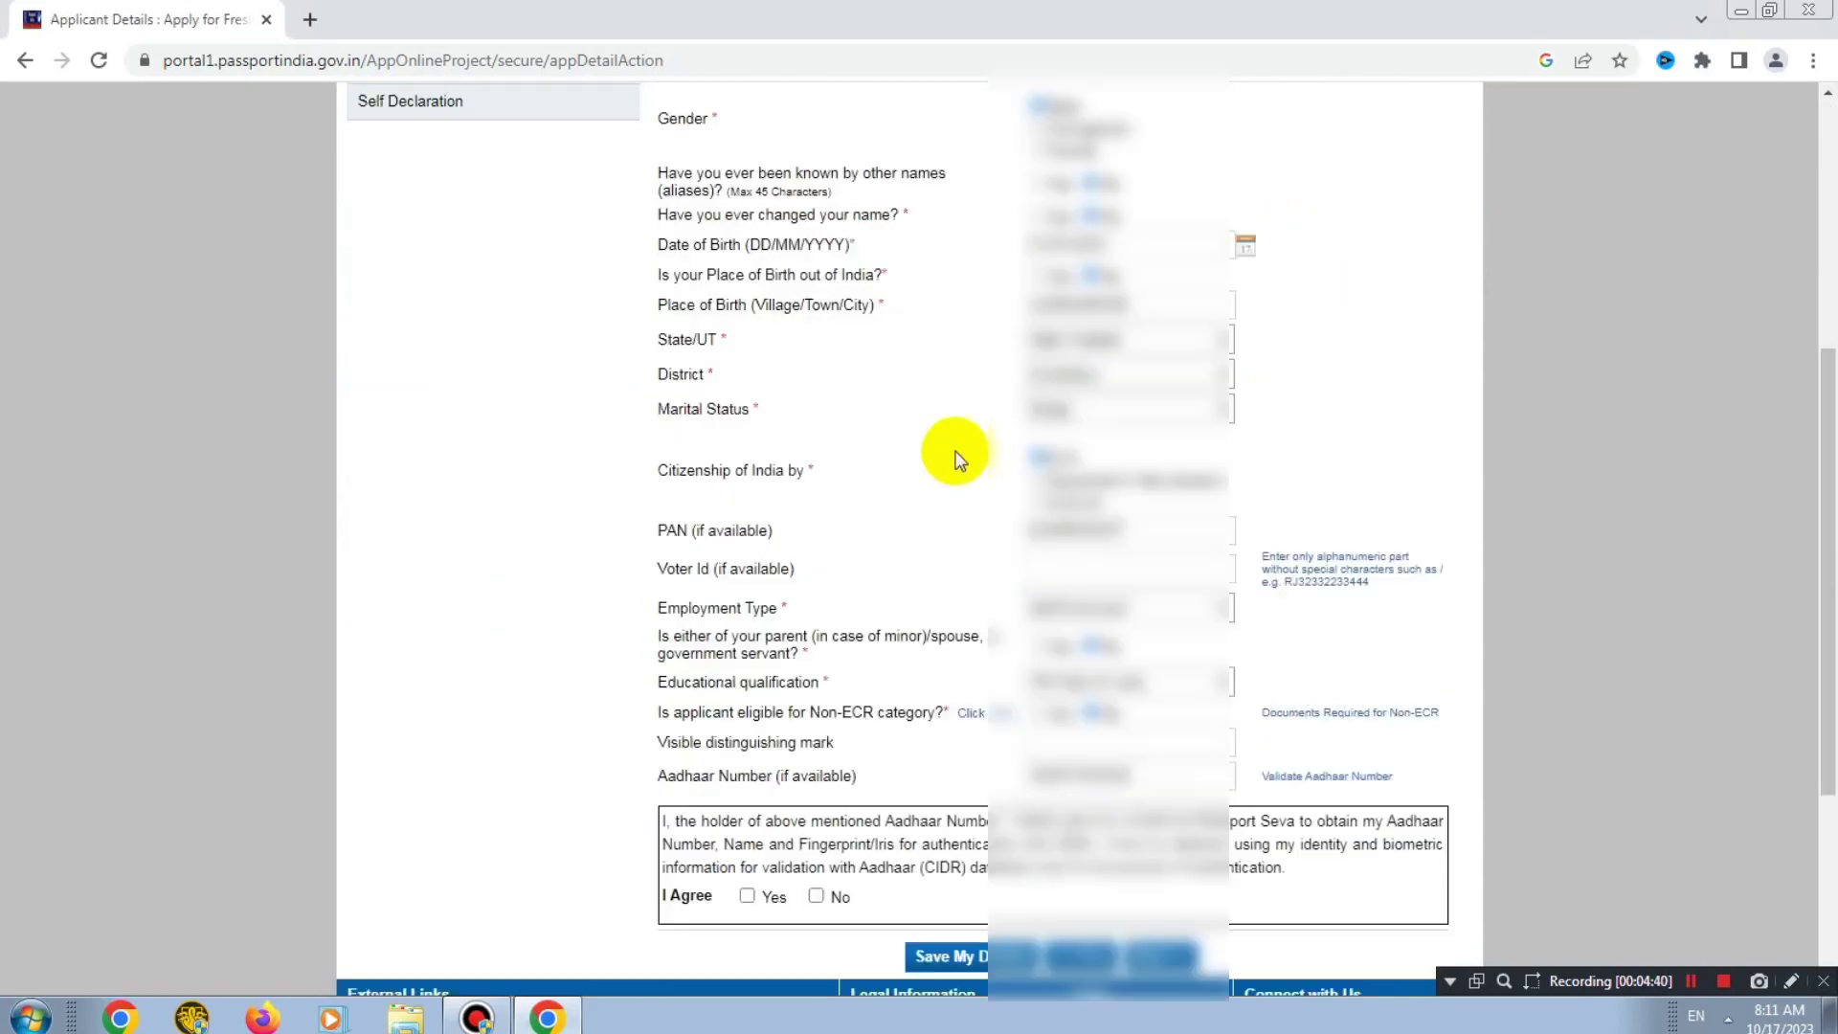
{"action": "left_click", "coordinate": [747, 593]}
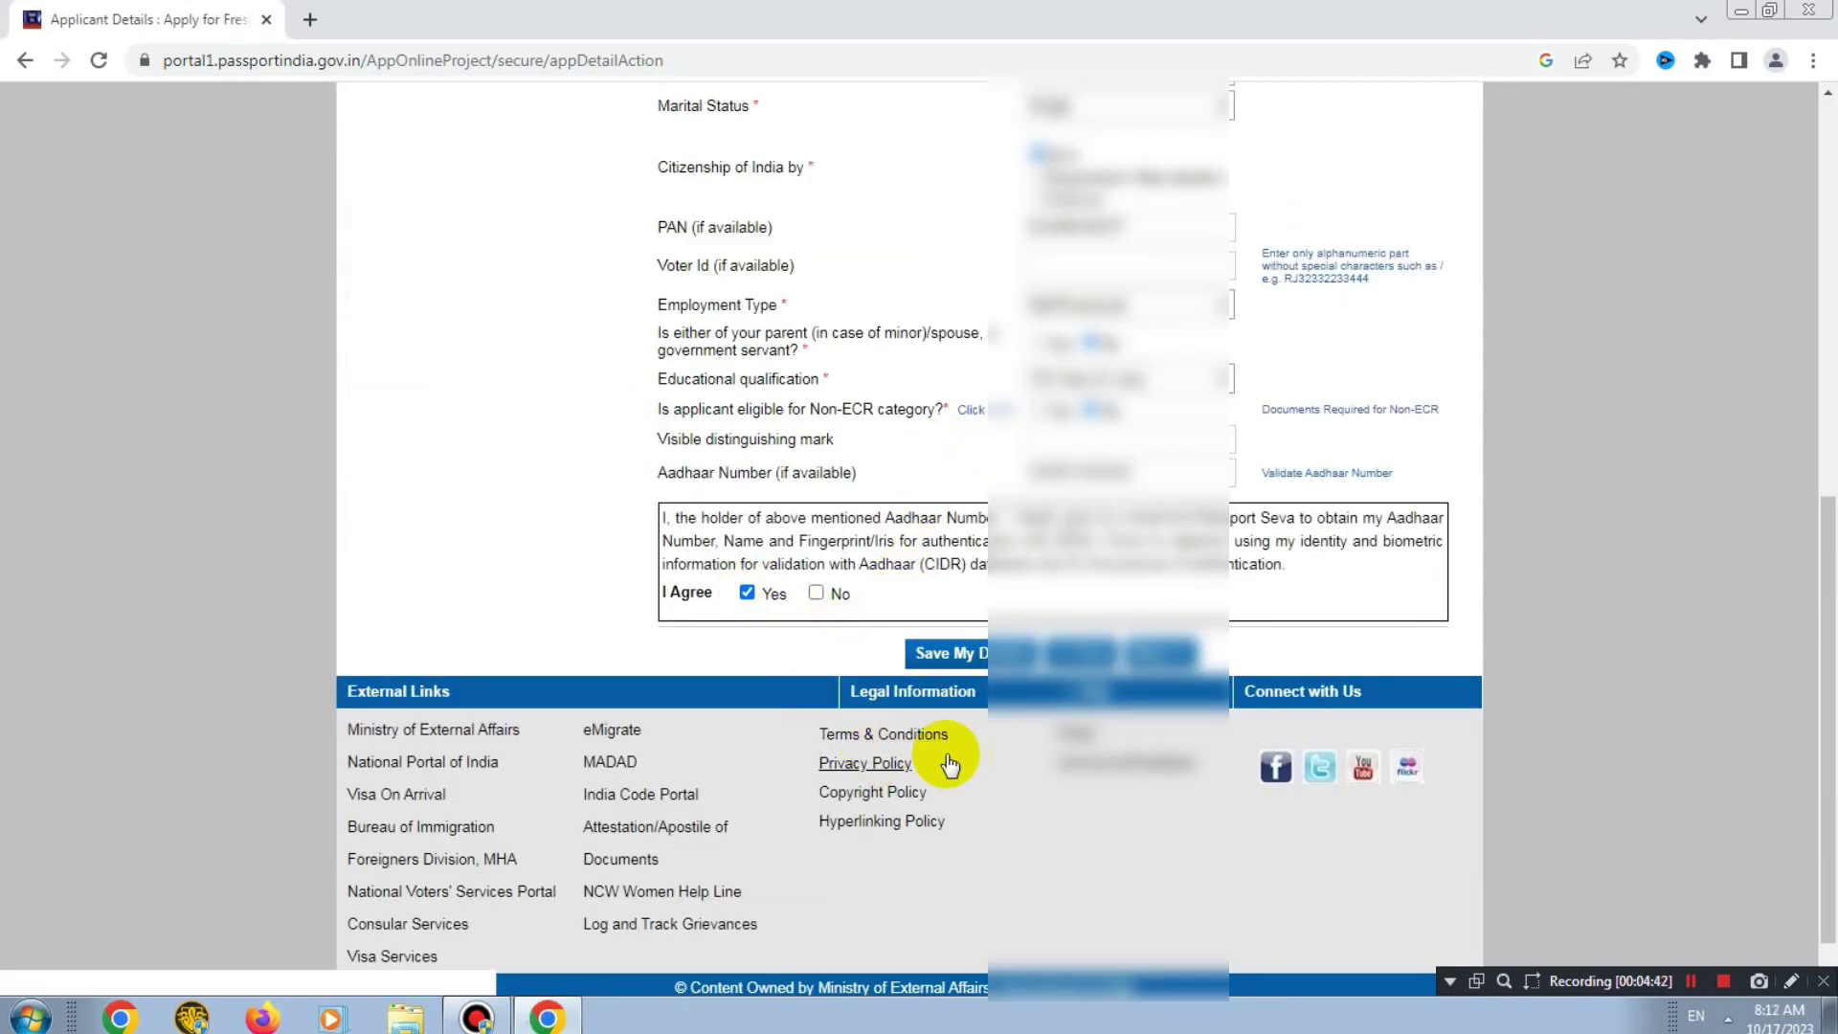
{"action": "left_click", "coordinate": [1161, 654]}
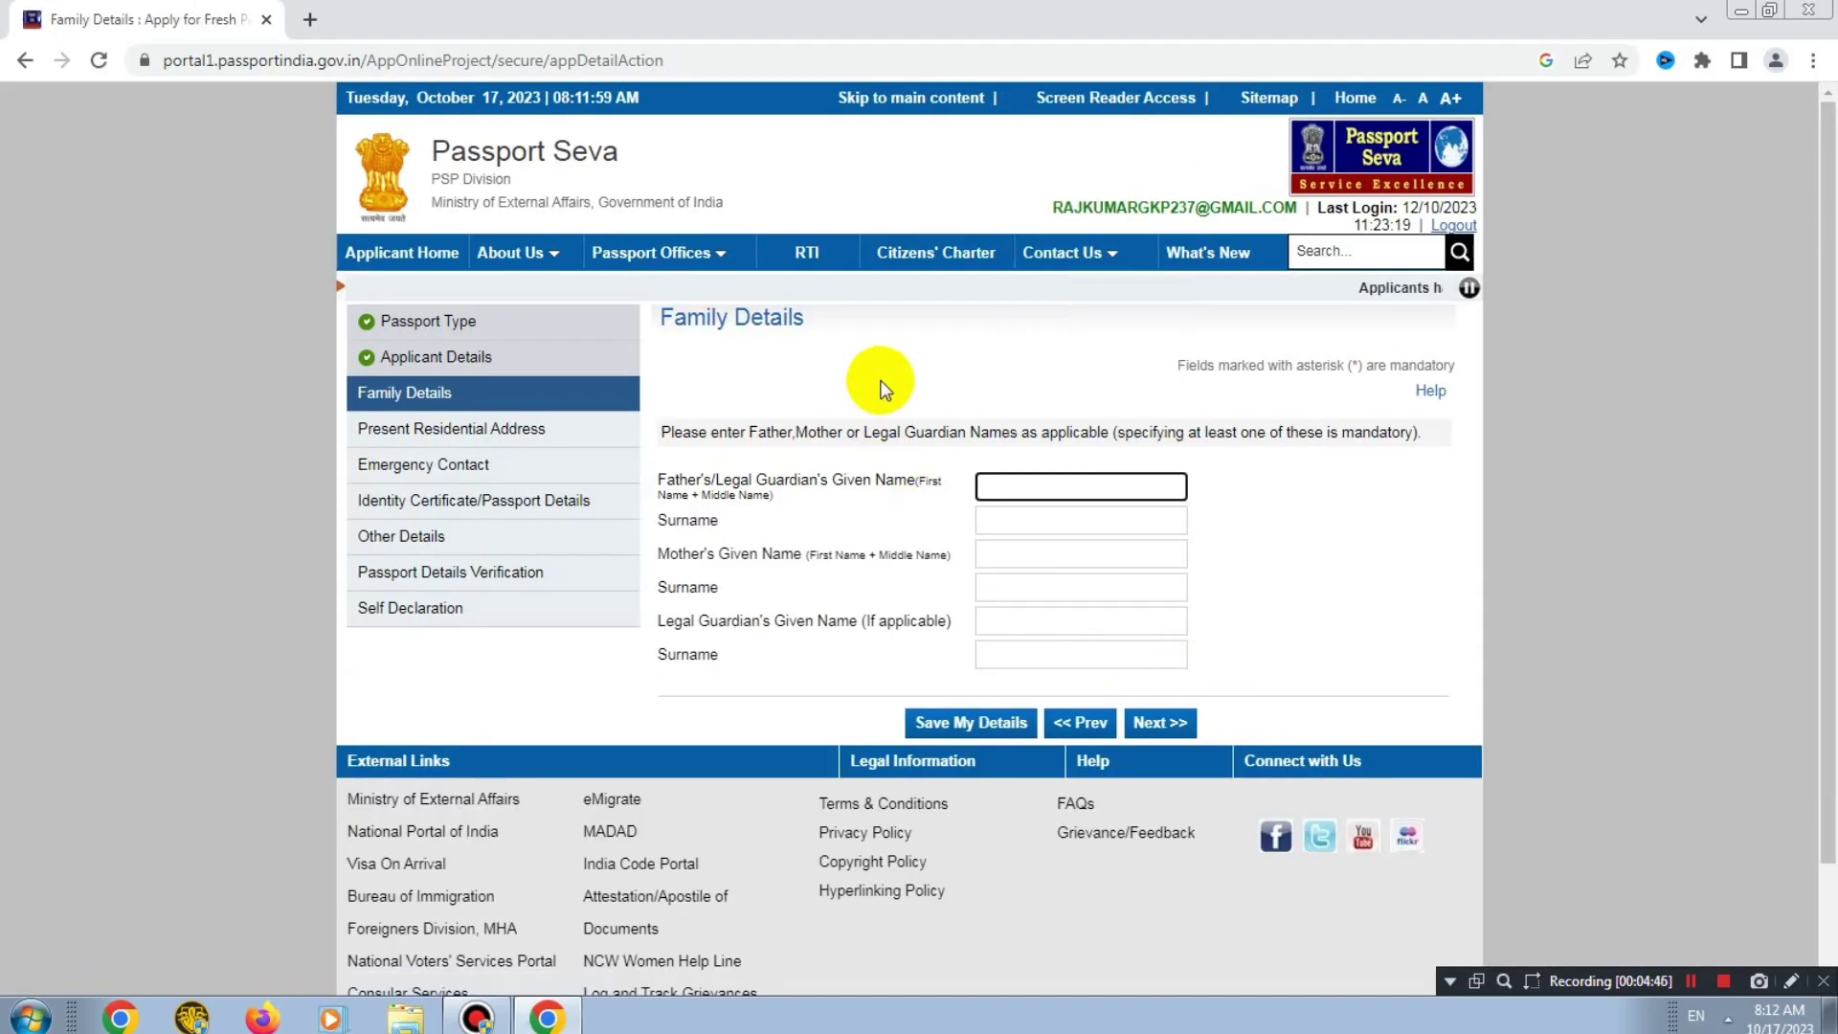
{"action": "left_click_drag", "start_coordinate": [669, 319], "coordinate": [842, 320]}
{"action": "left_click", "coordinate": [874, 353]}
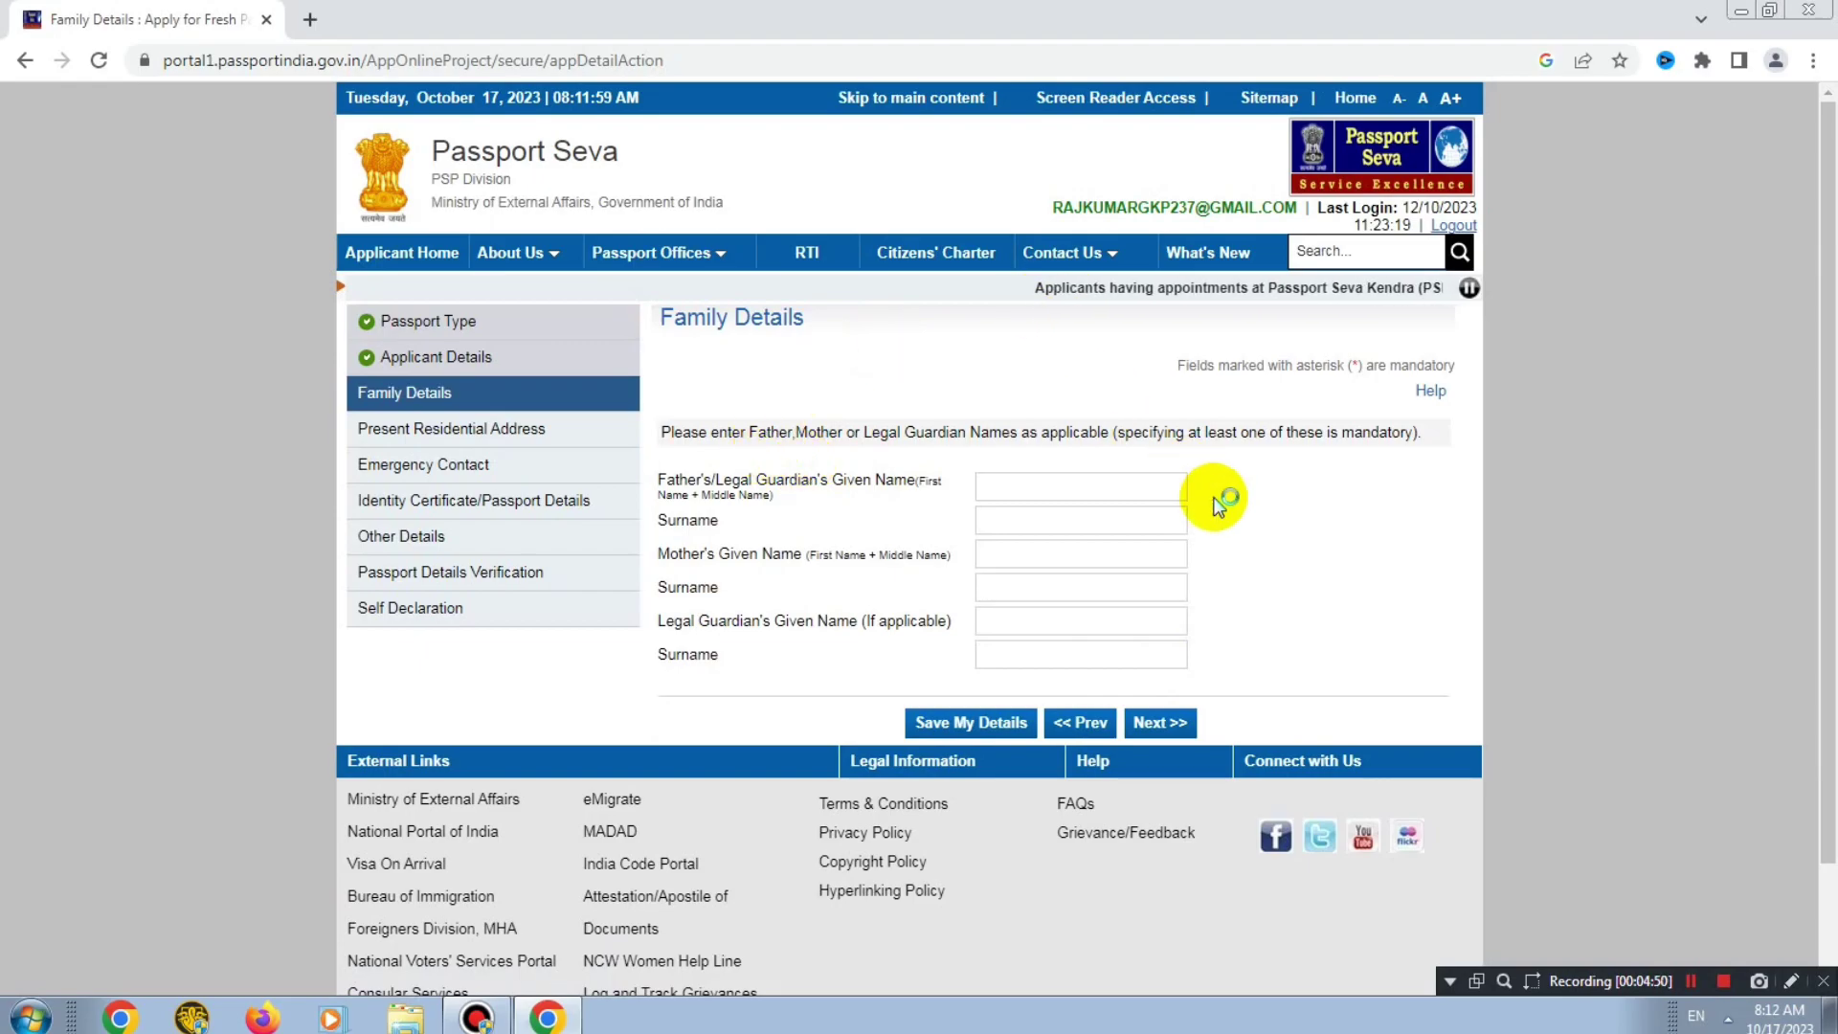
{"action": "left_click", "coordinate": [1350, 621]}
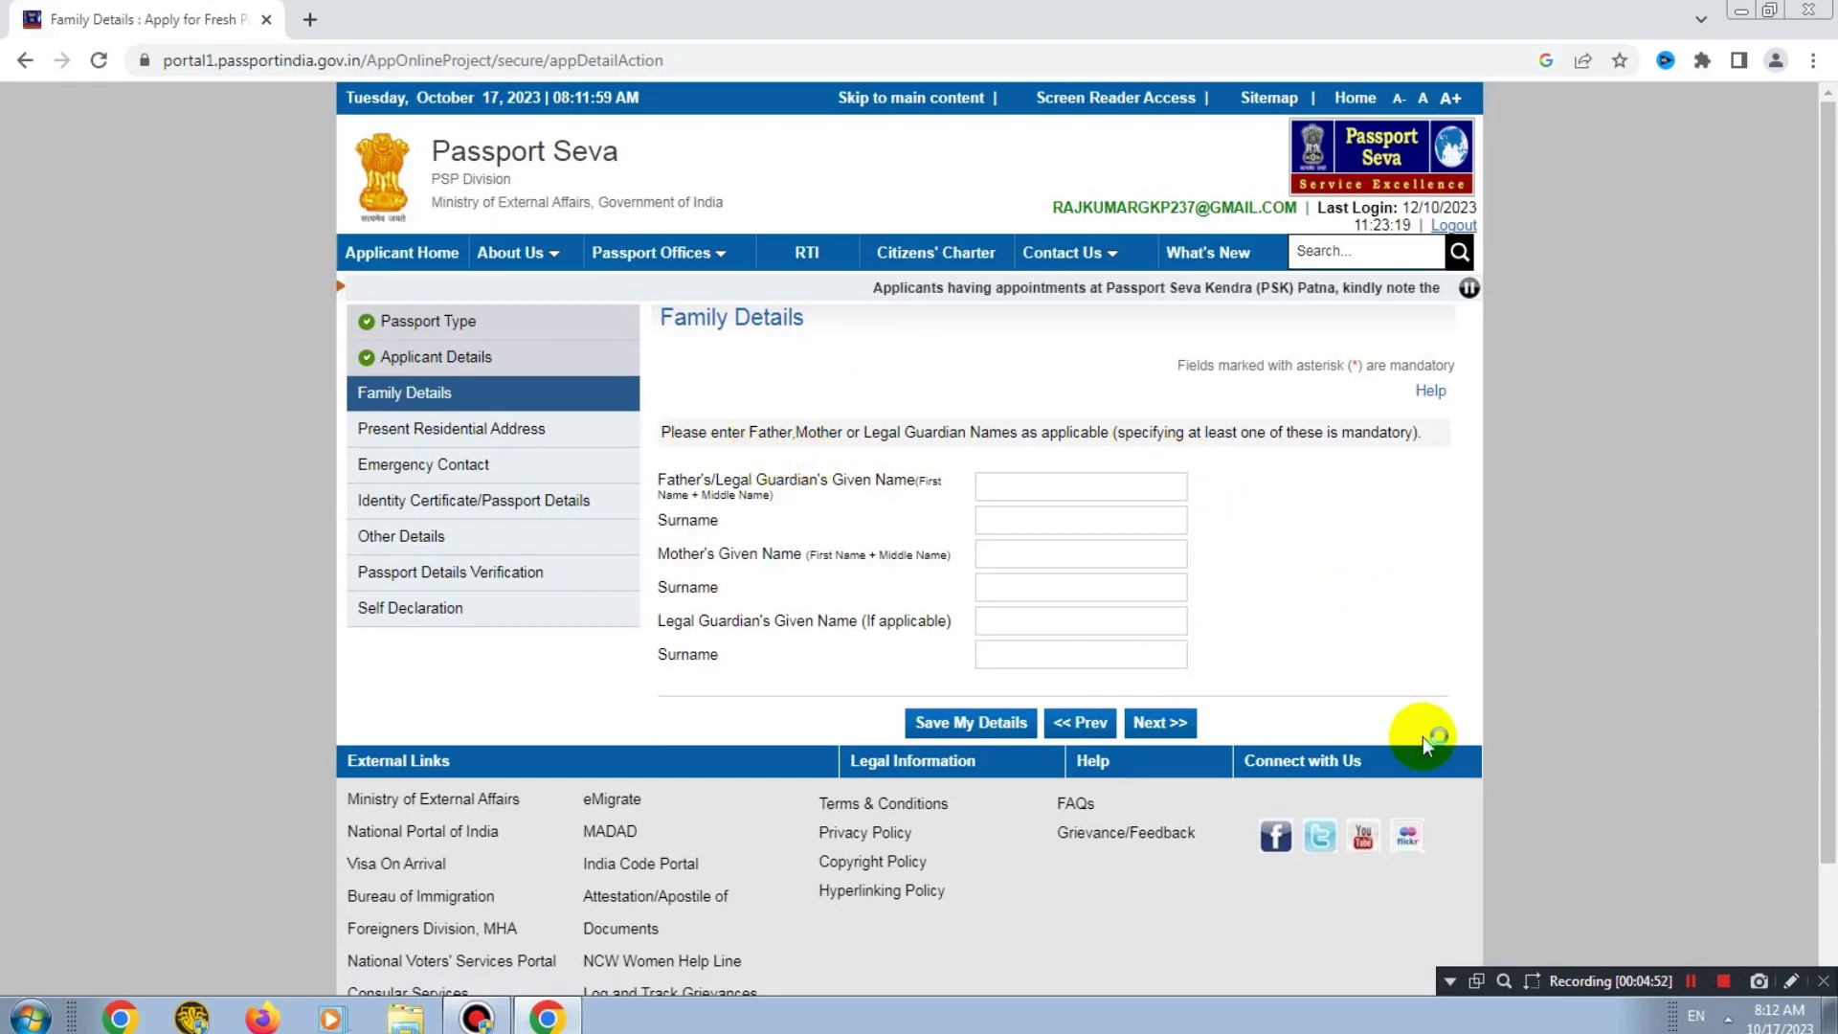
{"action": "left_click", "coordinate": [1686, 979]}
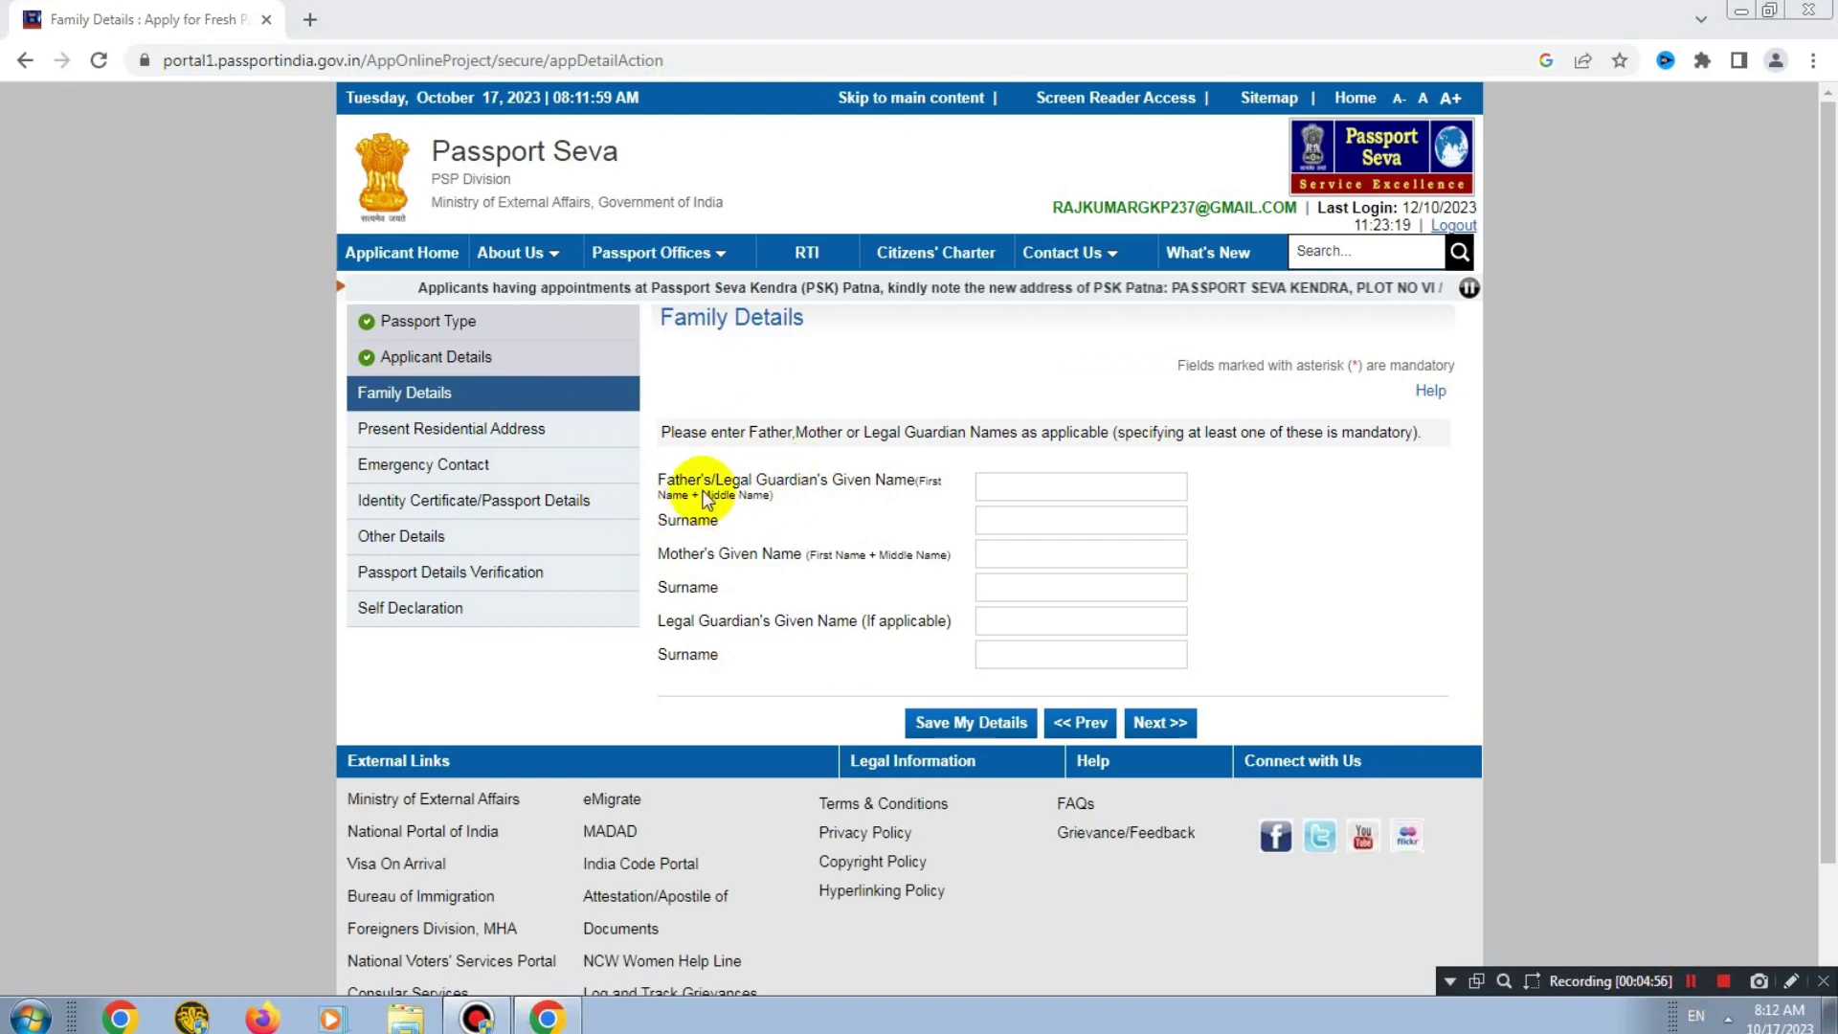
{"action": "left_click_drag", "start_coordinate": [658, 479], "coordinate": [800, 479]}
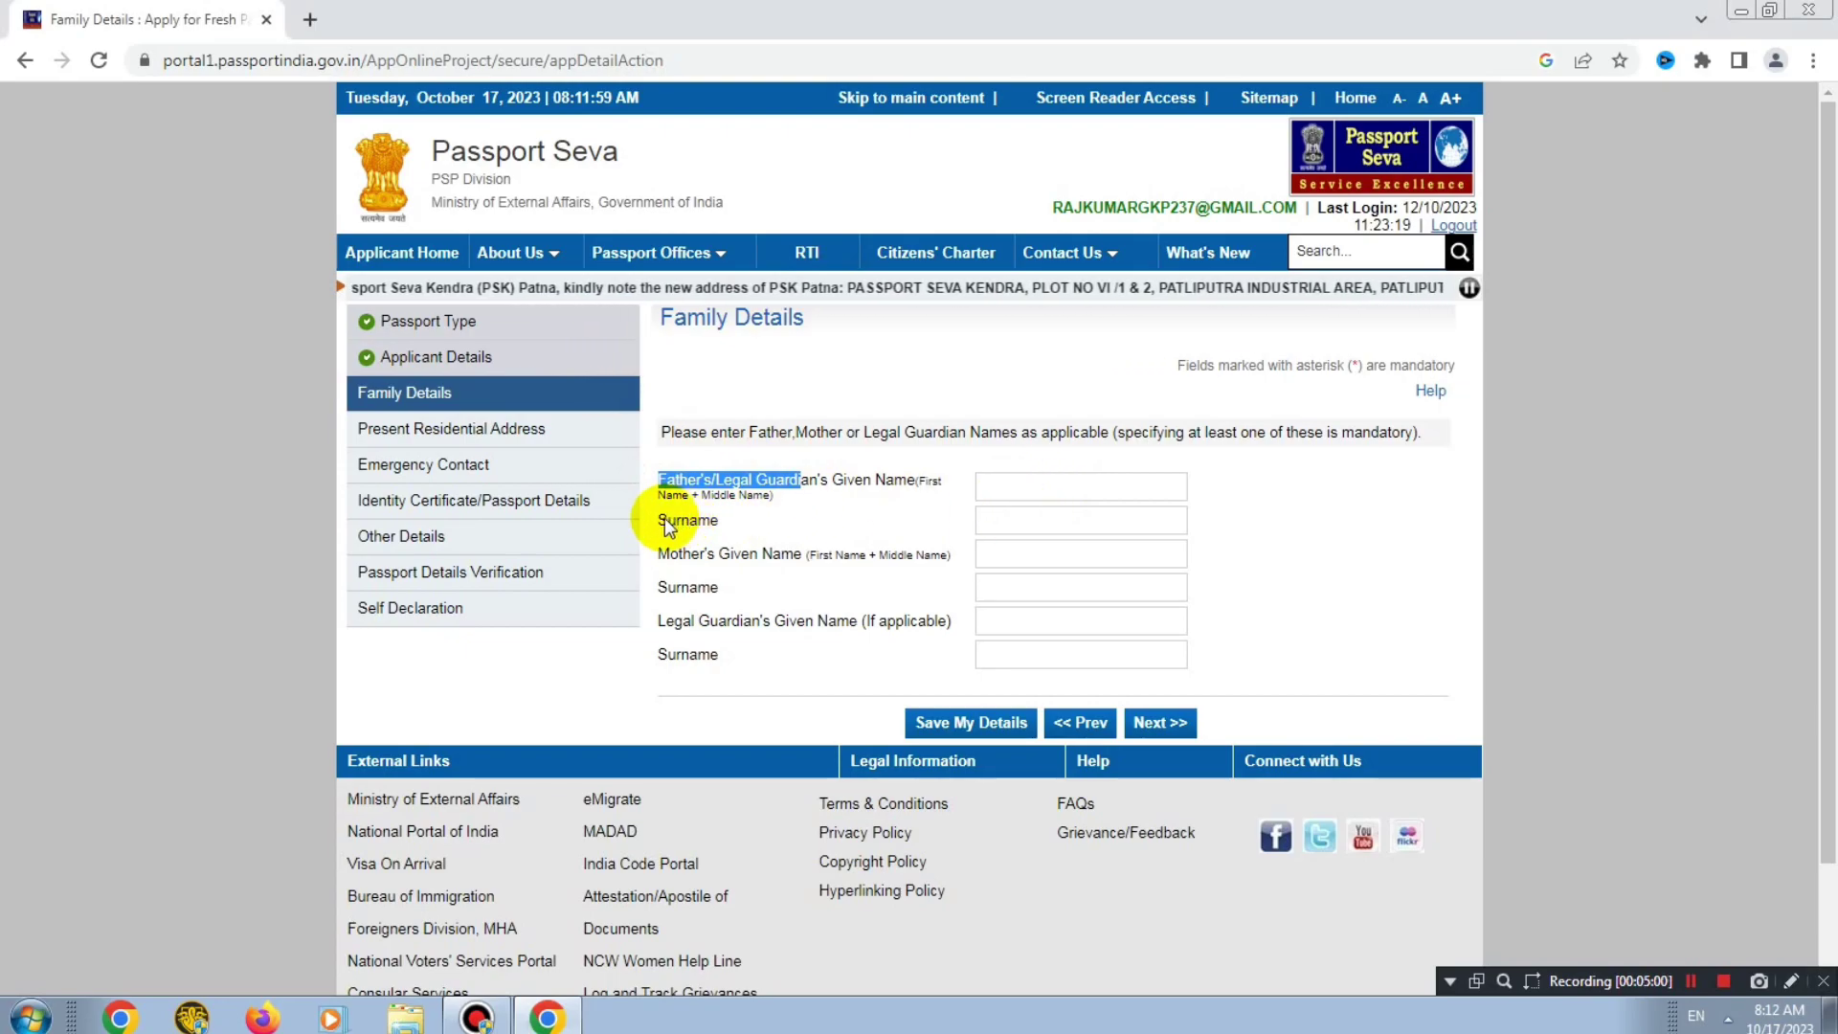
Review the given name and surname fields for the father, mother and legal guardian in the family details
{"action": "left_click_drag", "start_coordinate": [669, 522], "coordinate": [1002, 526]}
{"action": "left_click_drag", "start_coordinate": [666, 563], "coordinate": [841, 562]}
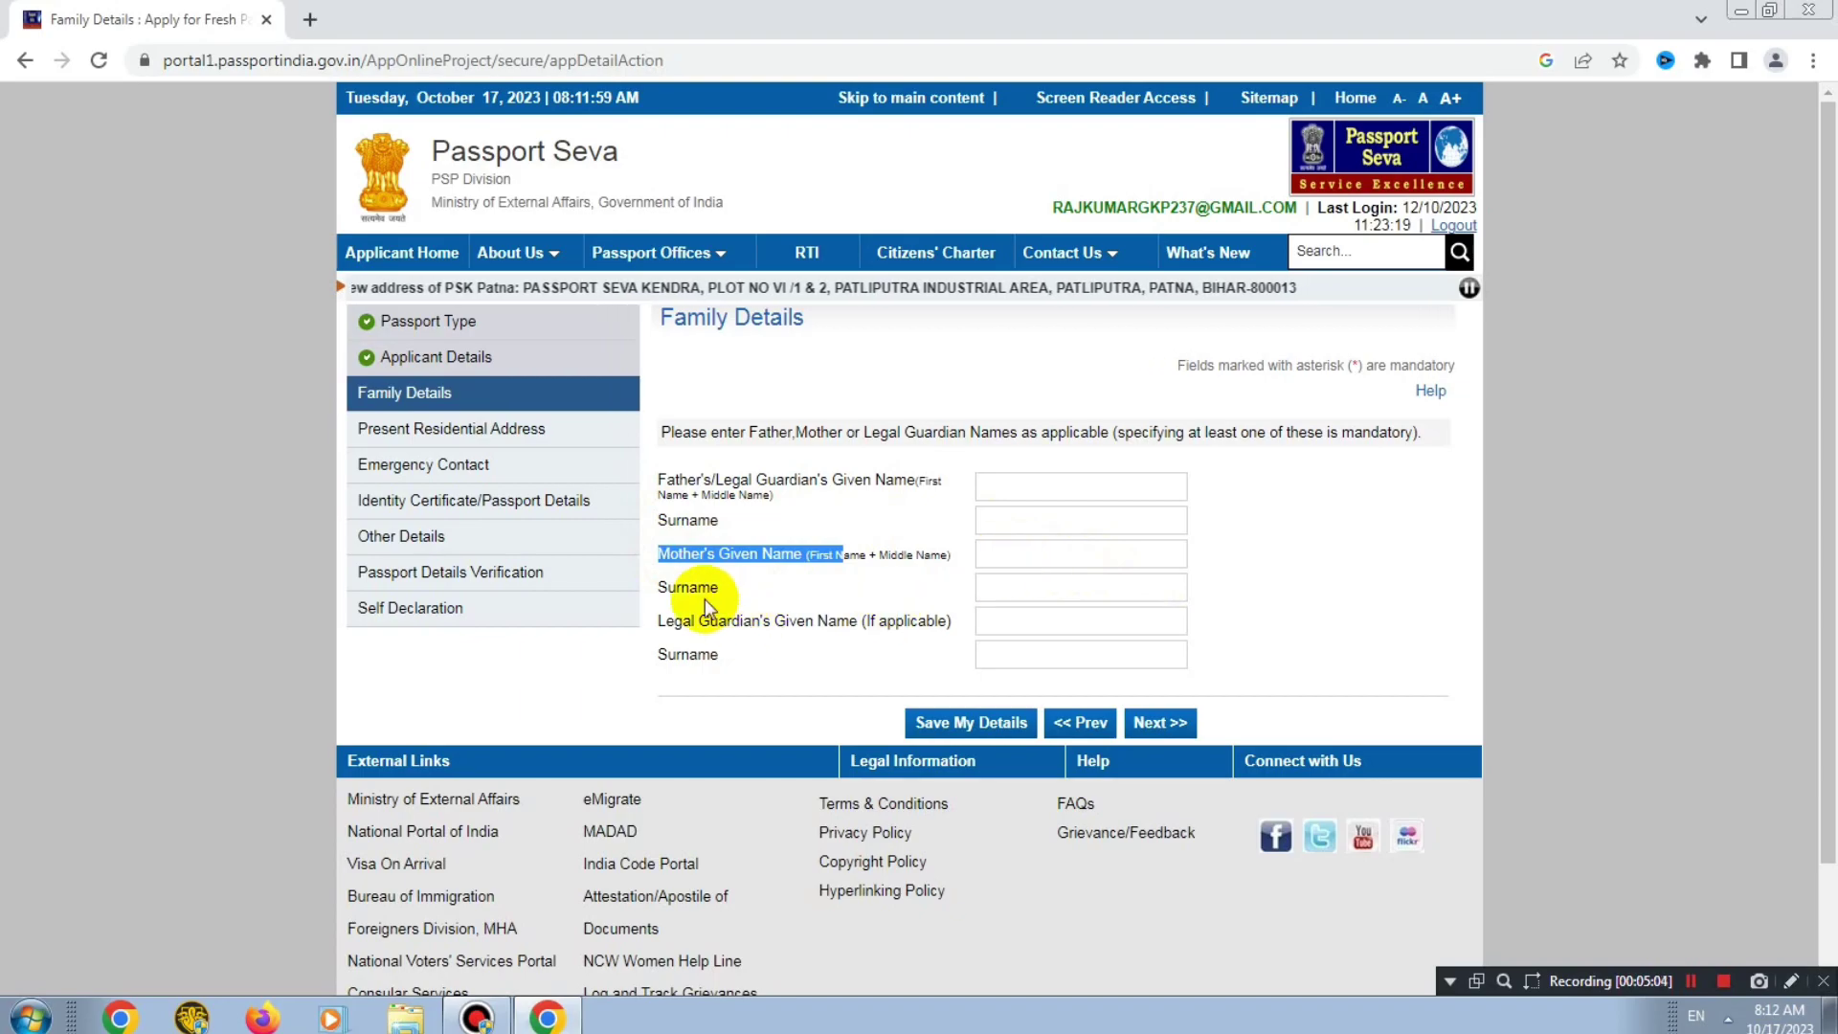
{"action": "left_click_drag", "start_coordinate": [667, 587], "coordinate": [992, 587]}
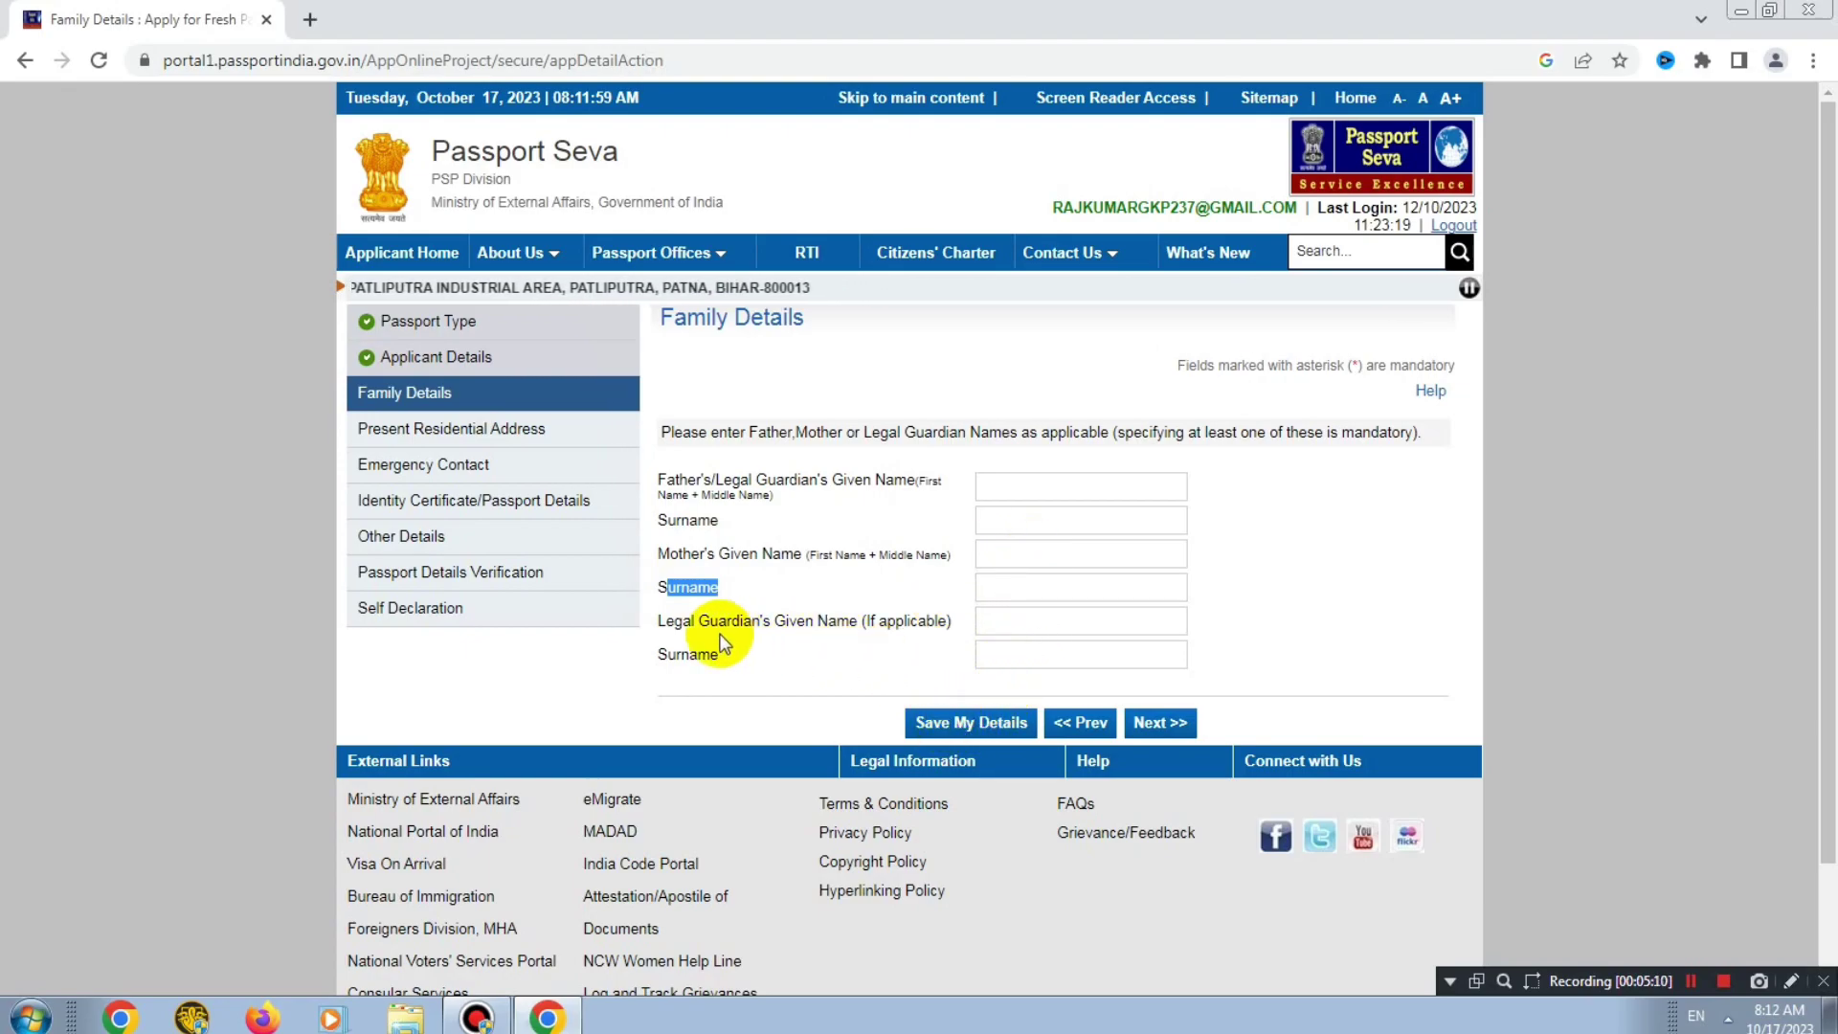
{"action": "double_click", "coordinate": [691, 620]}
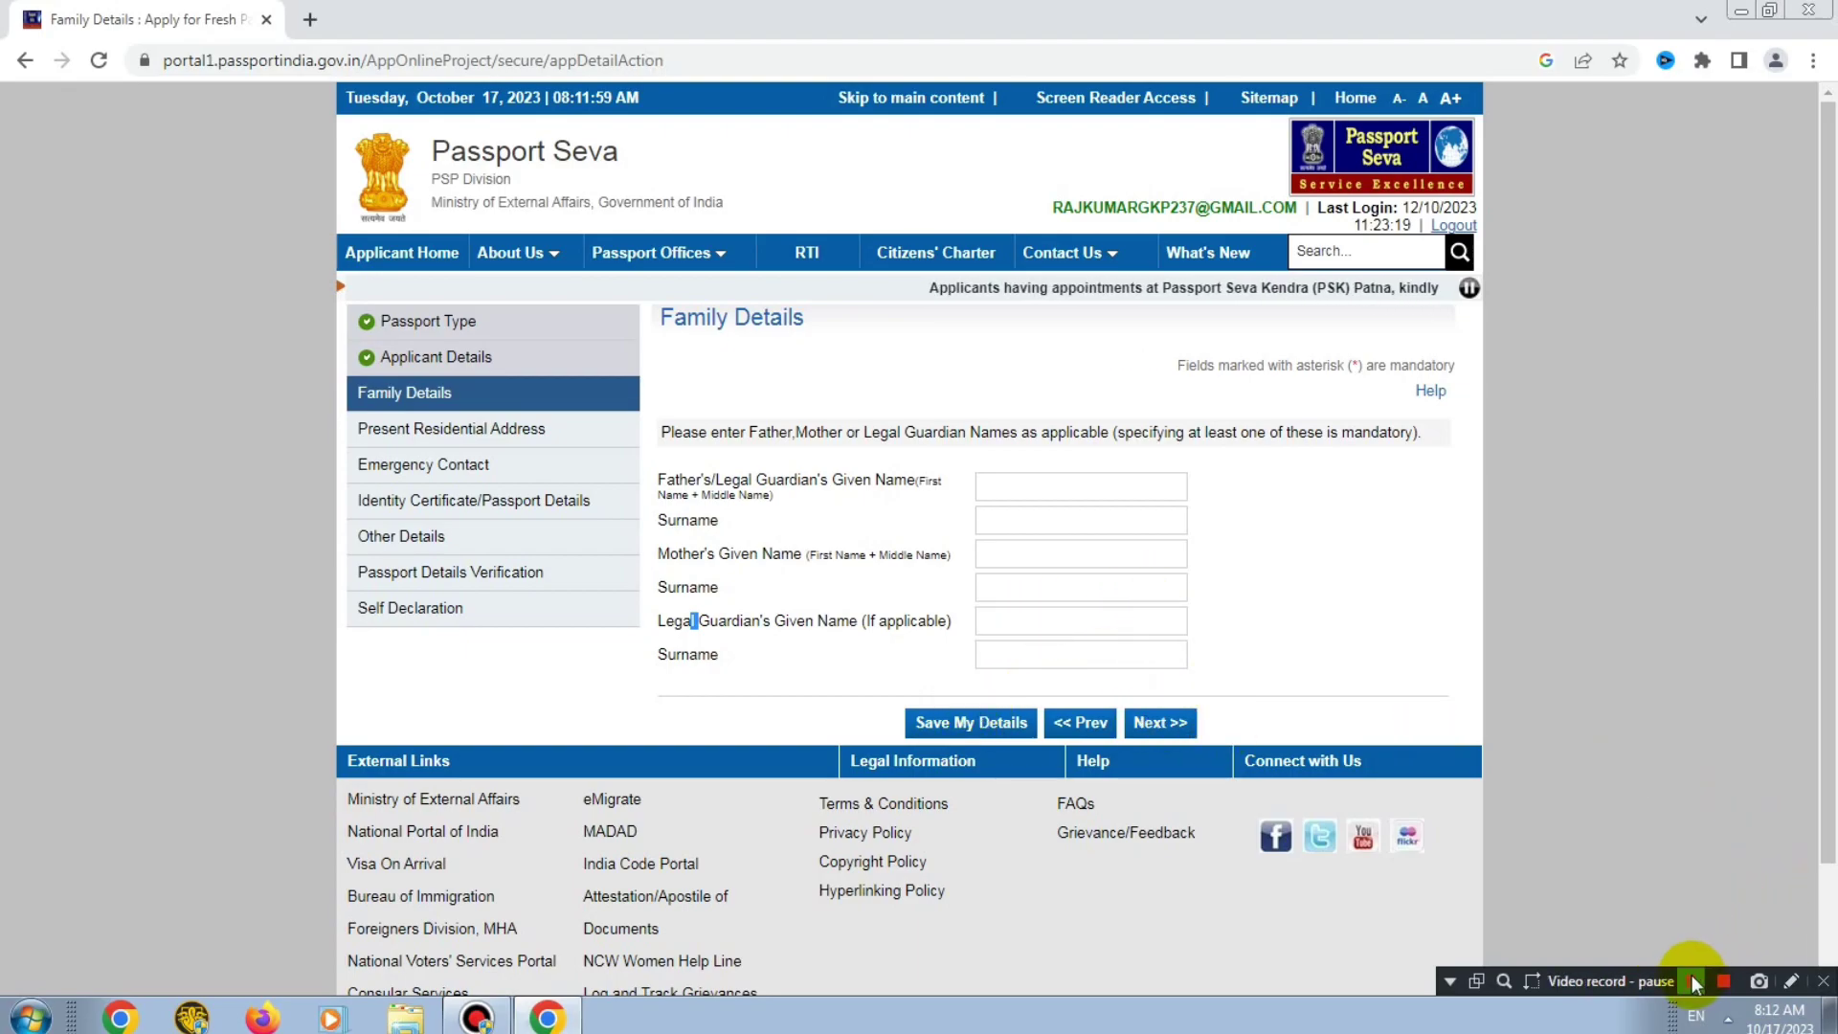
{"action": "left_click", "coordinate": [1691, 981]}
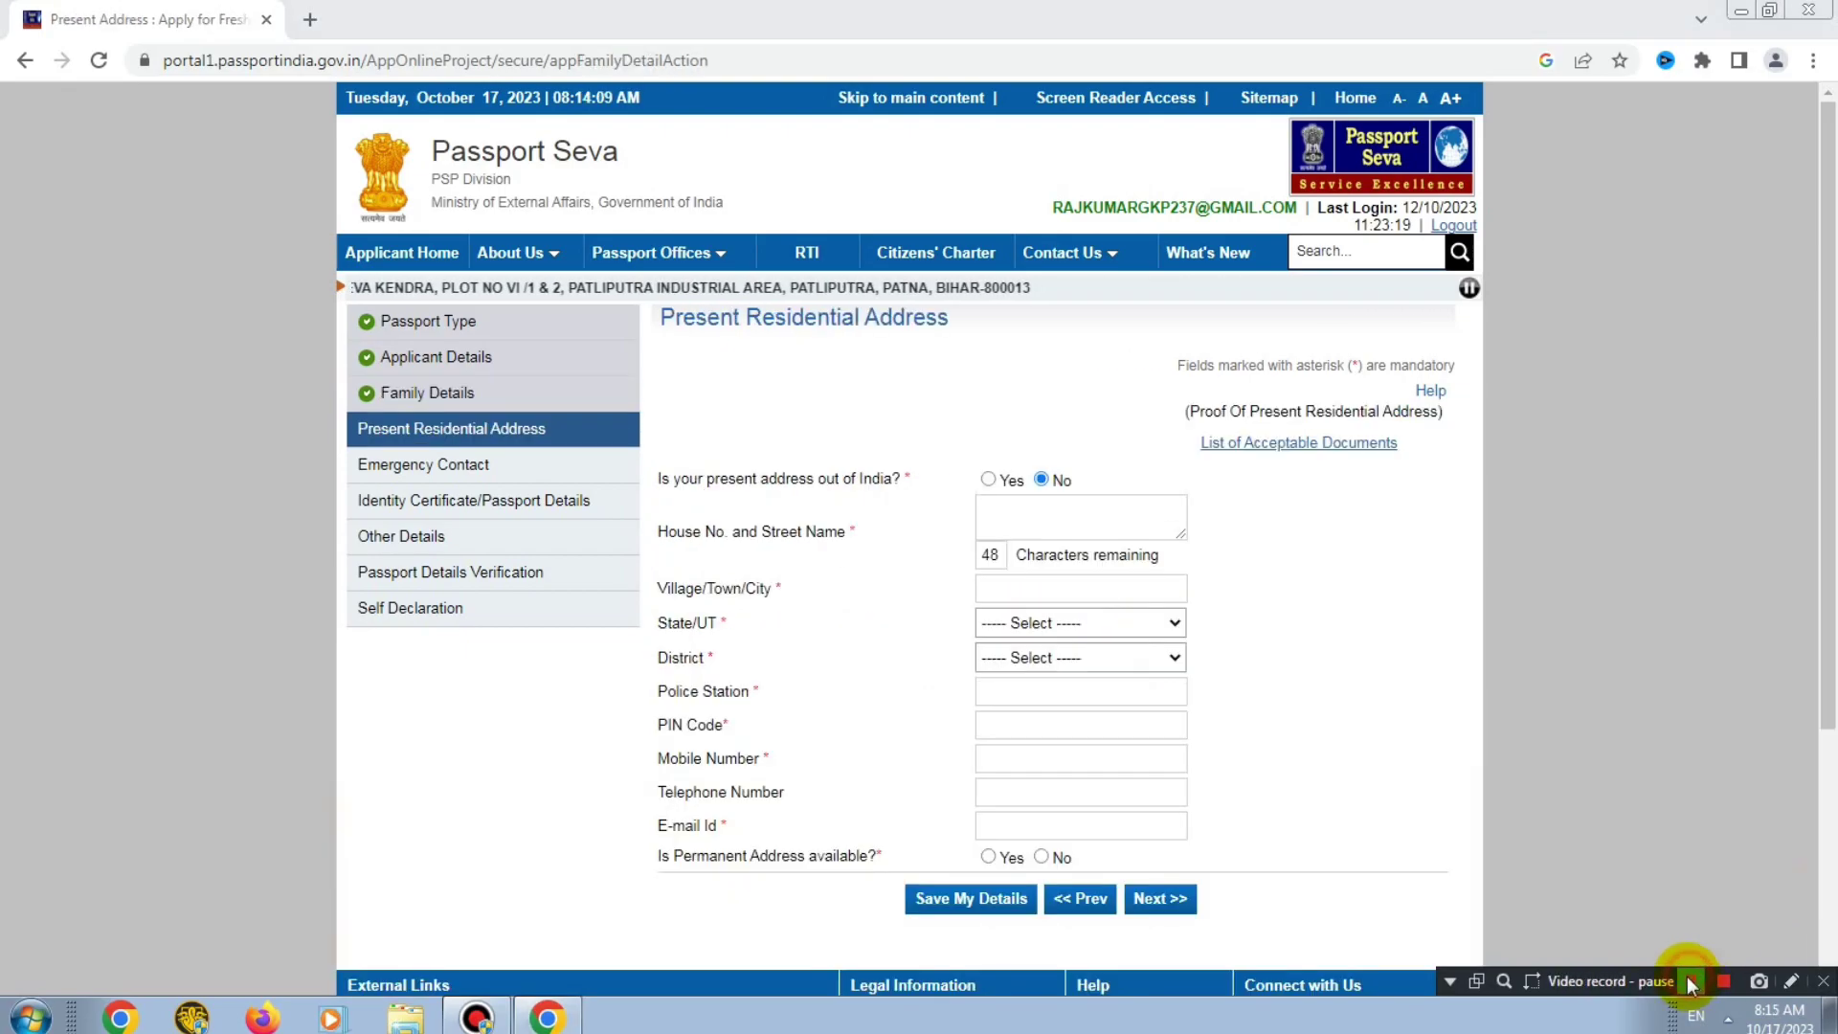
{"action": "left_click", "coordinate": [1691, 980]}
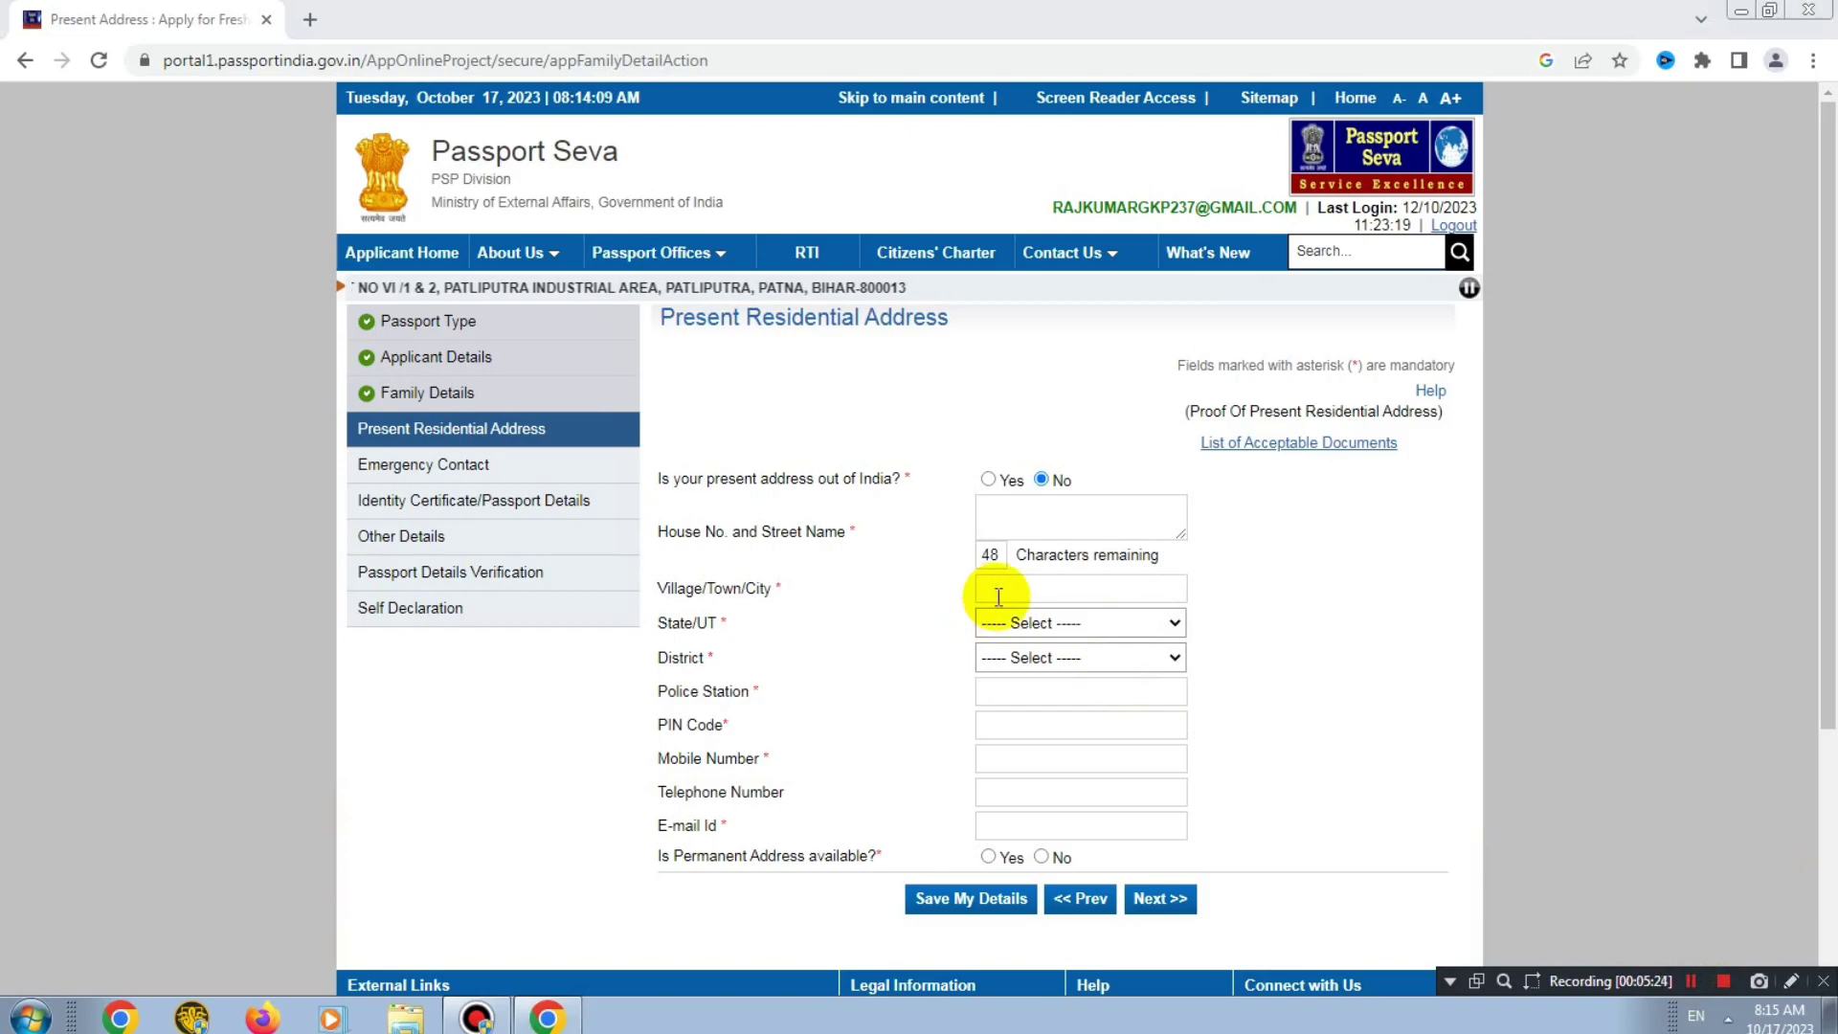
Set the State/UT of the present residential address to Uttar Pradesh
{"action": "left_click_drag", "start_coordinate": [665, 479], "coordinate": [809, 480]}
{"action": "left_click", "coordinate": [871, 535]}
{"action": "left_click_drag", "start_coordinate": [658, 479], "coordinate": [766, 484]}
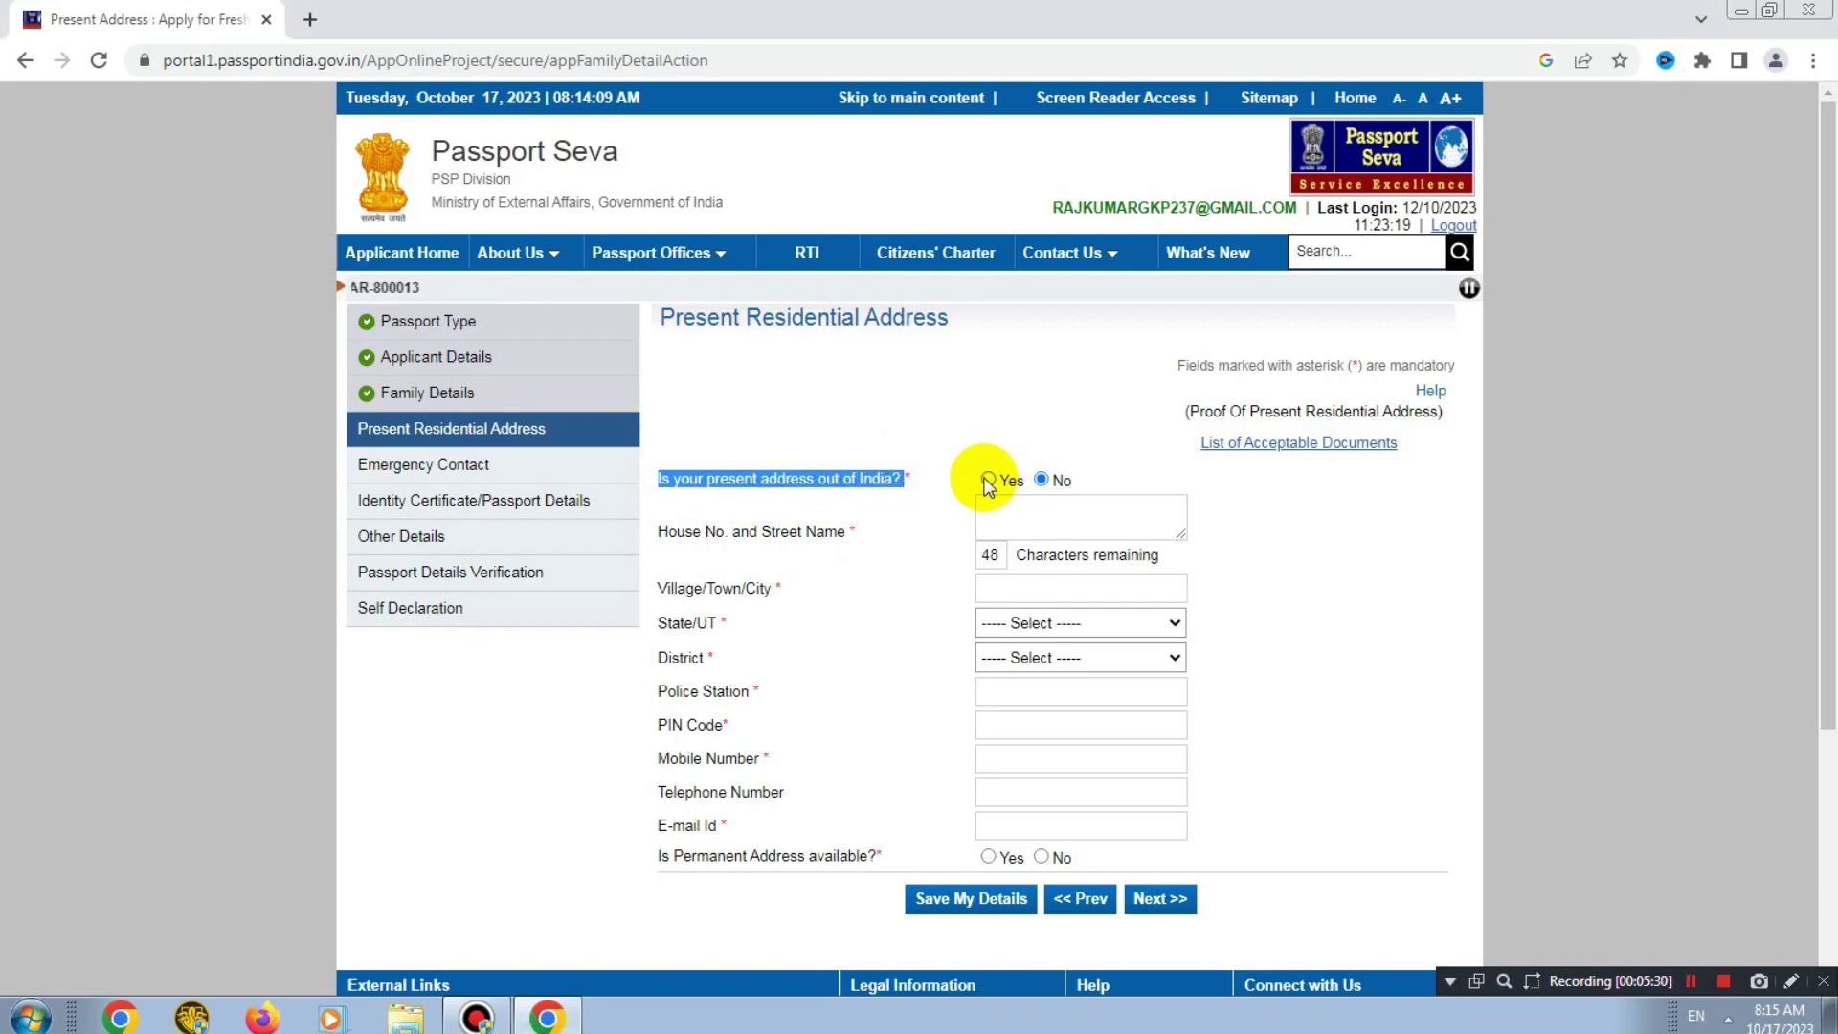
{"action": "left_click", "coordinate": [734, 535]}
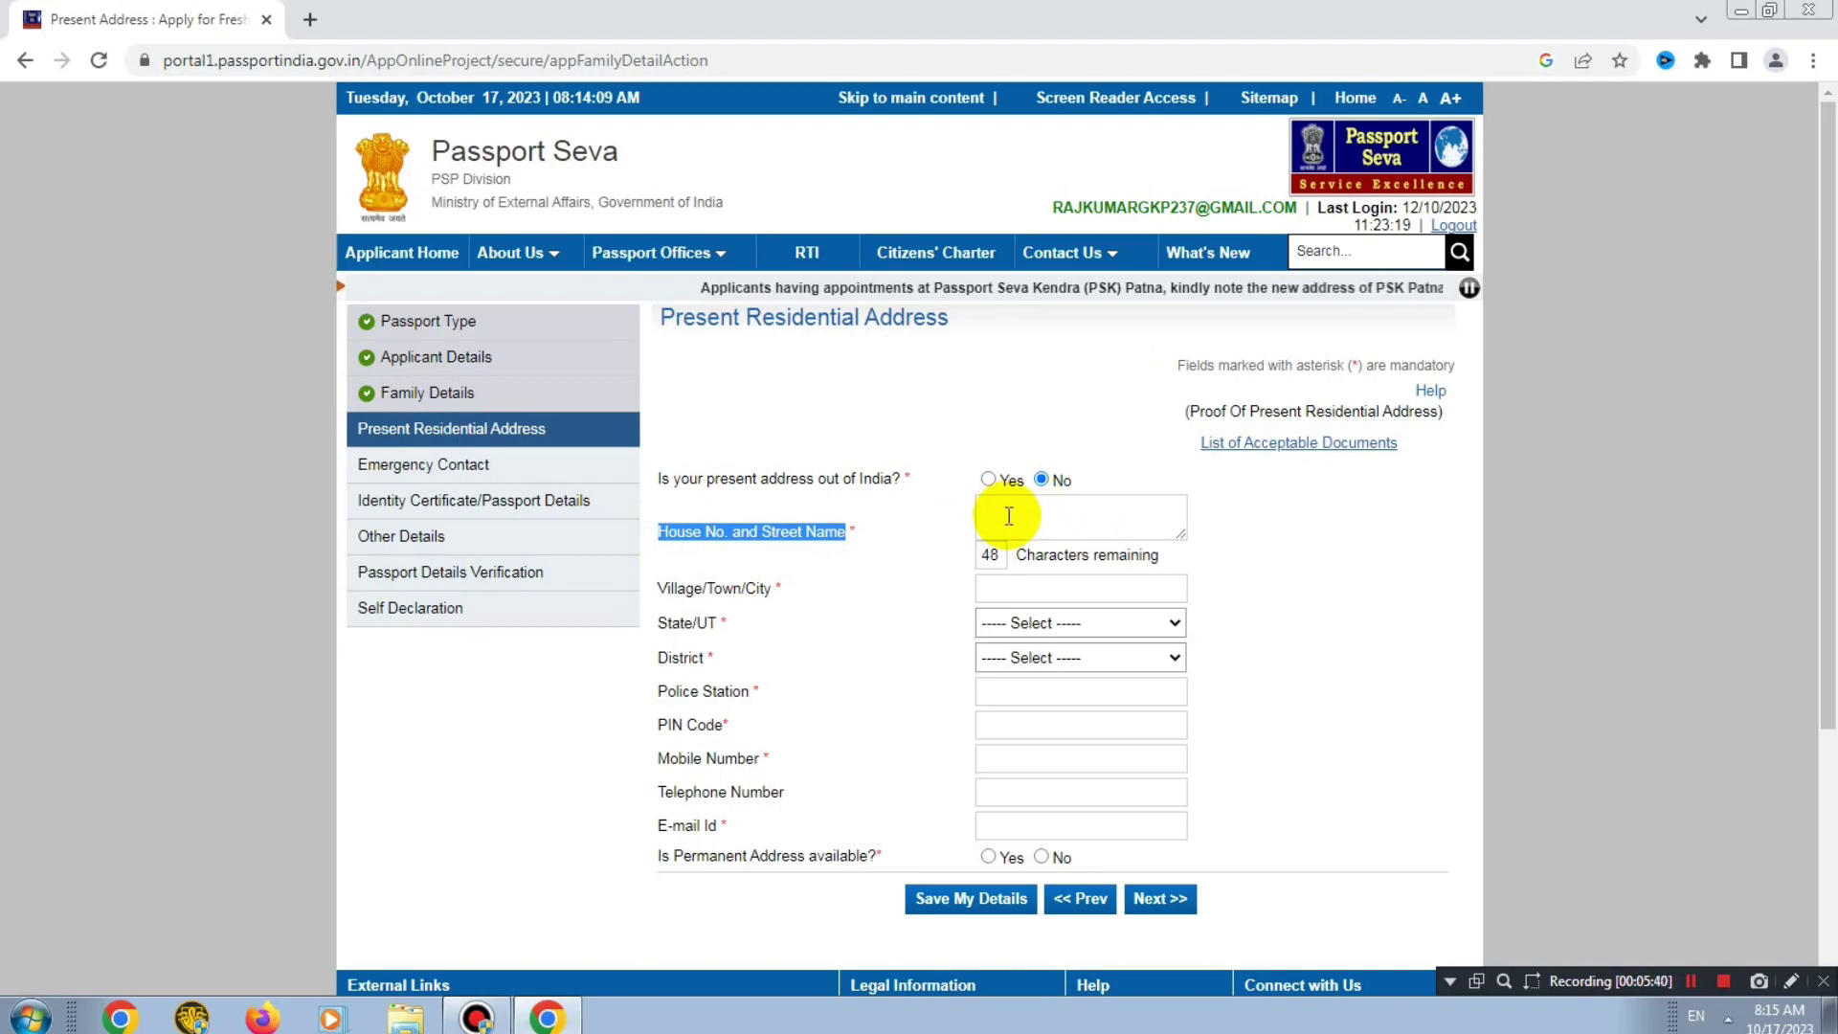
{"action": "left_click_drag", "start_coordinate": [666, 588], "coordinate": [748, 589]}
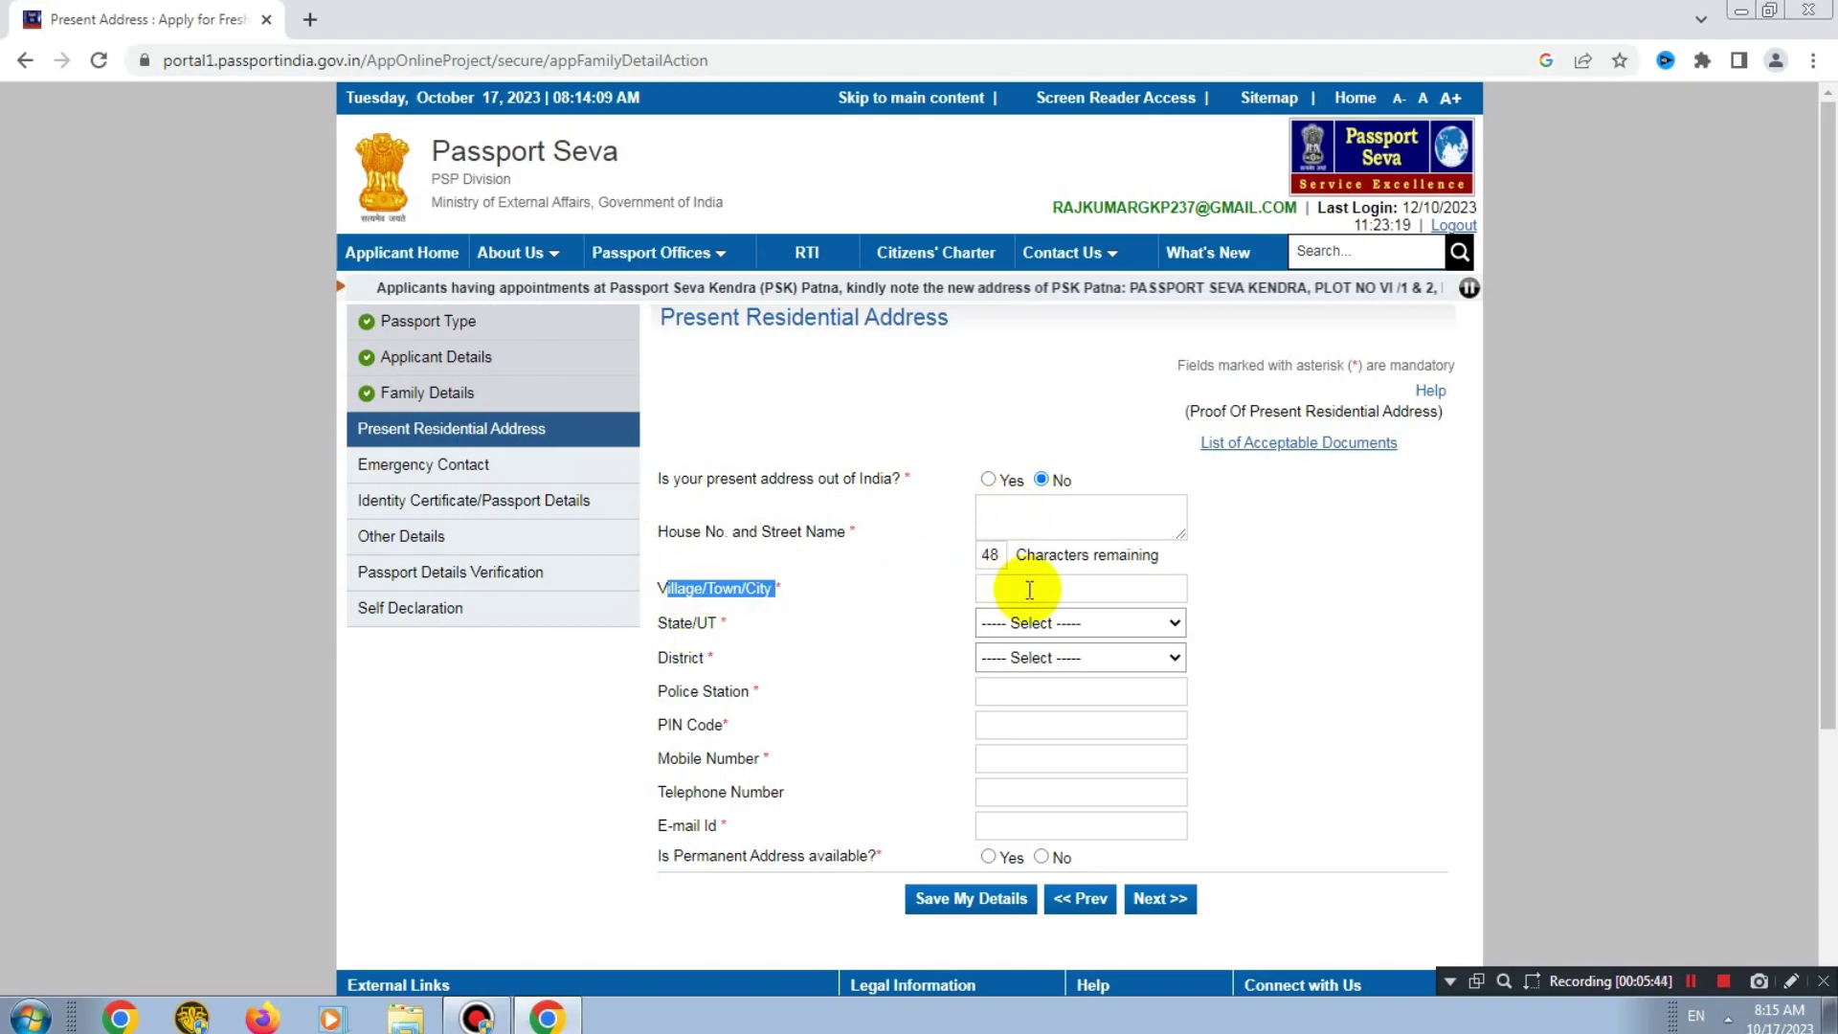
{"action": "left_click_drag", "start_coordinate": [668, 623], "coordinate": [726, 622]}
{"action": "left_click", "coordinate": [1049, 623]}
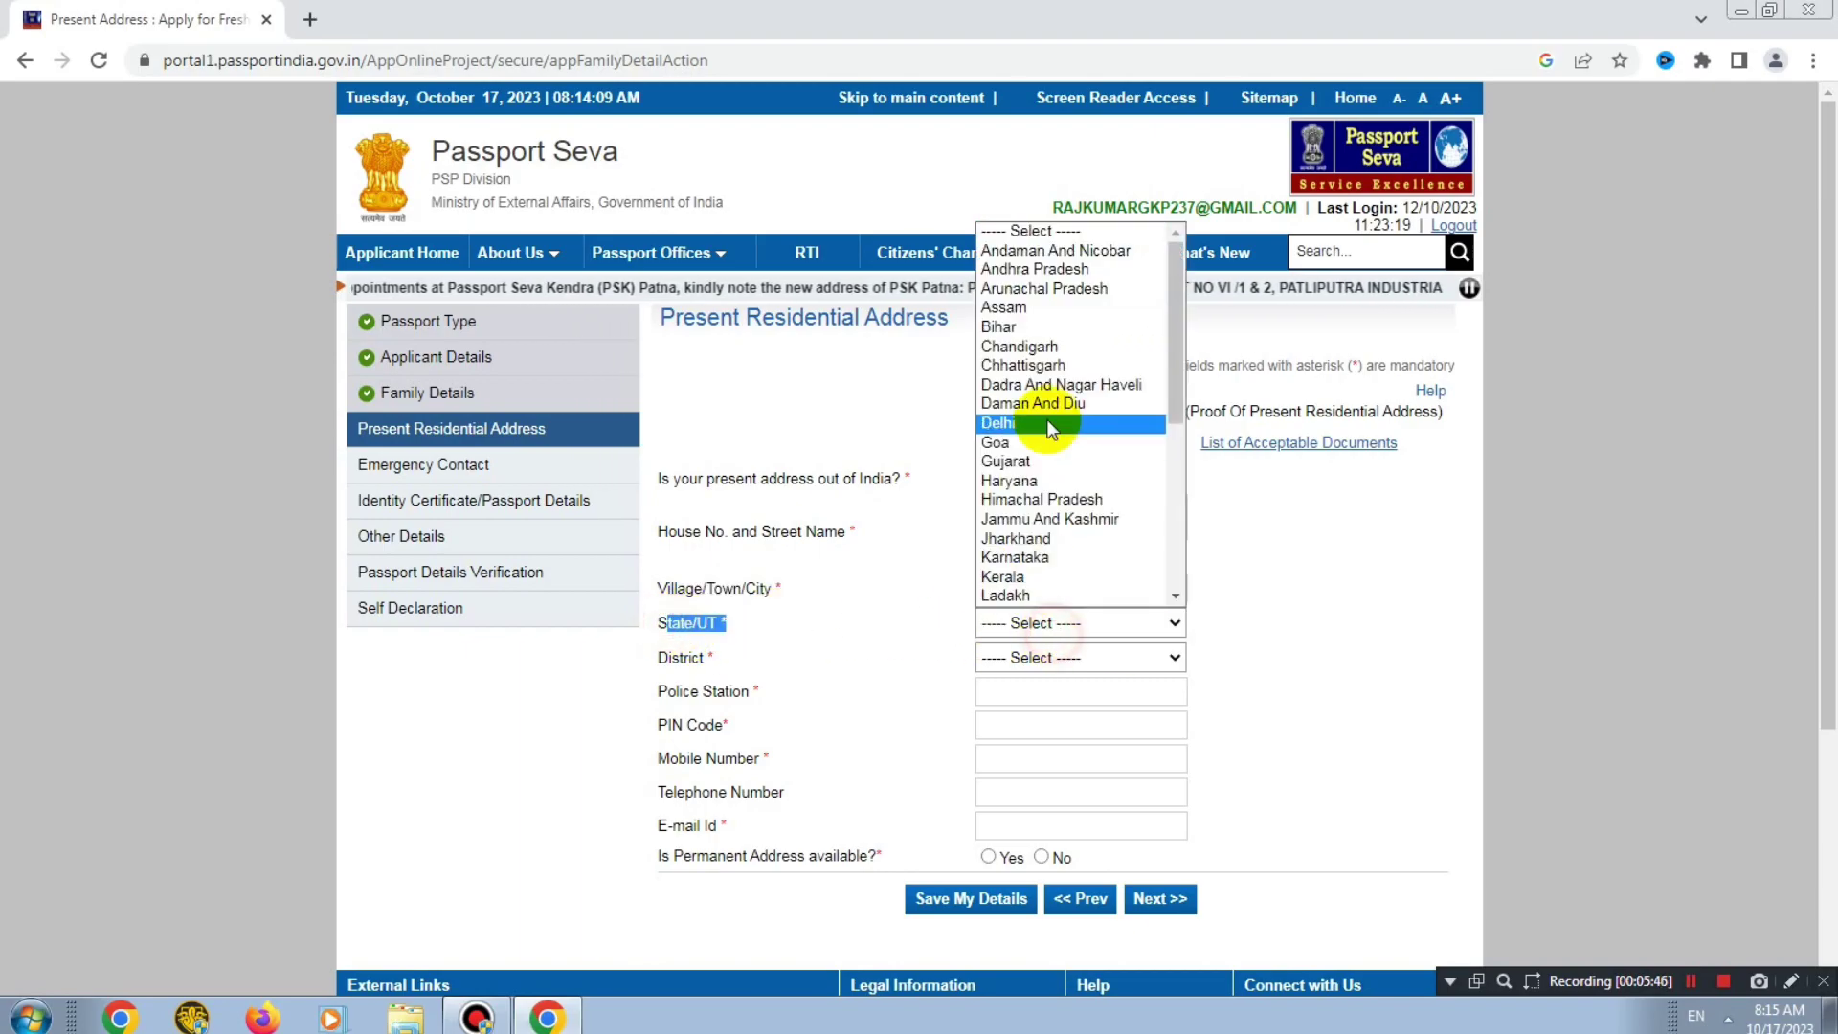
{"action": "scroll", "coordinate": [1046, 416], "scroll_direction": "down", "scroll_amount": 5}
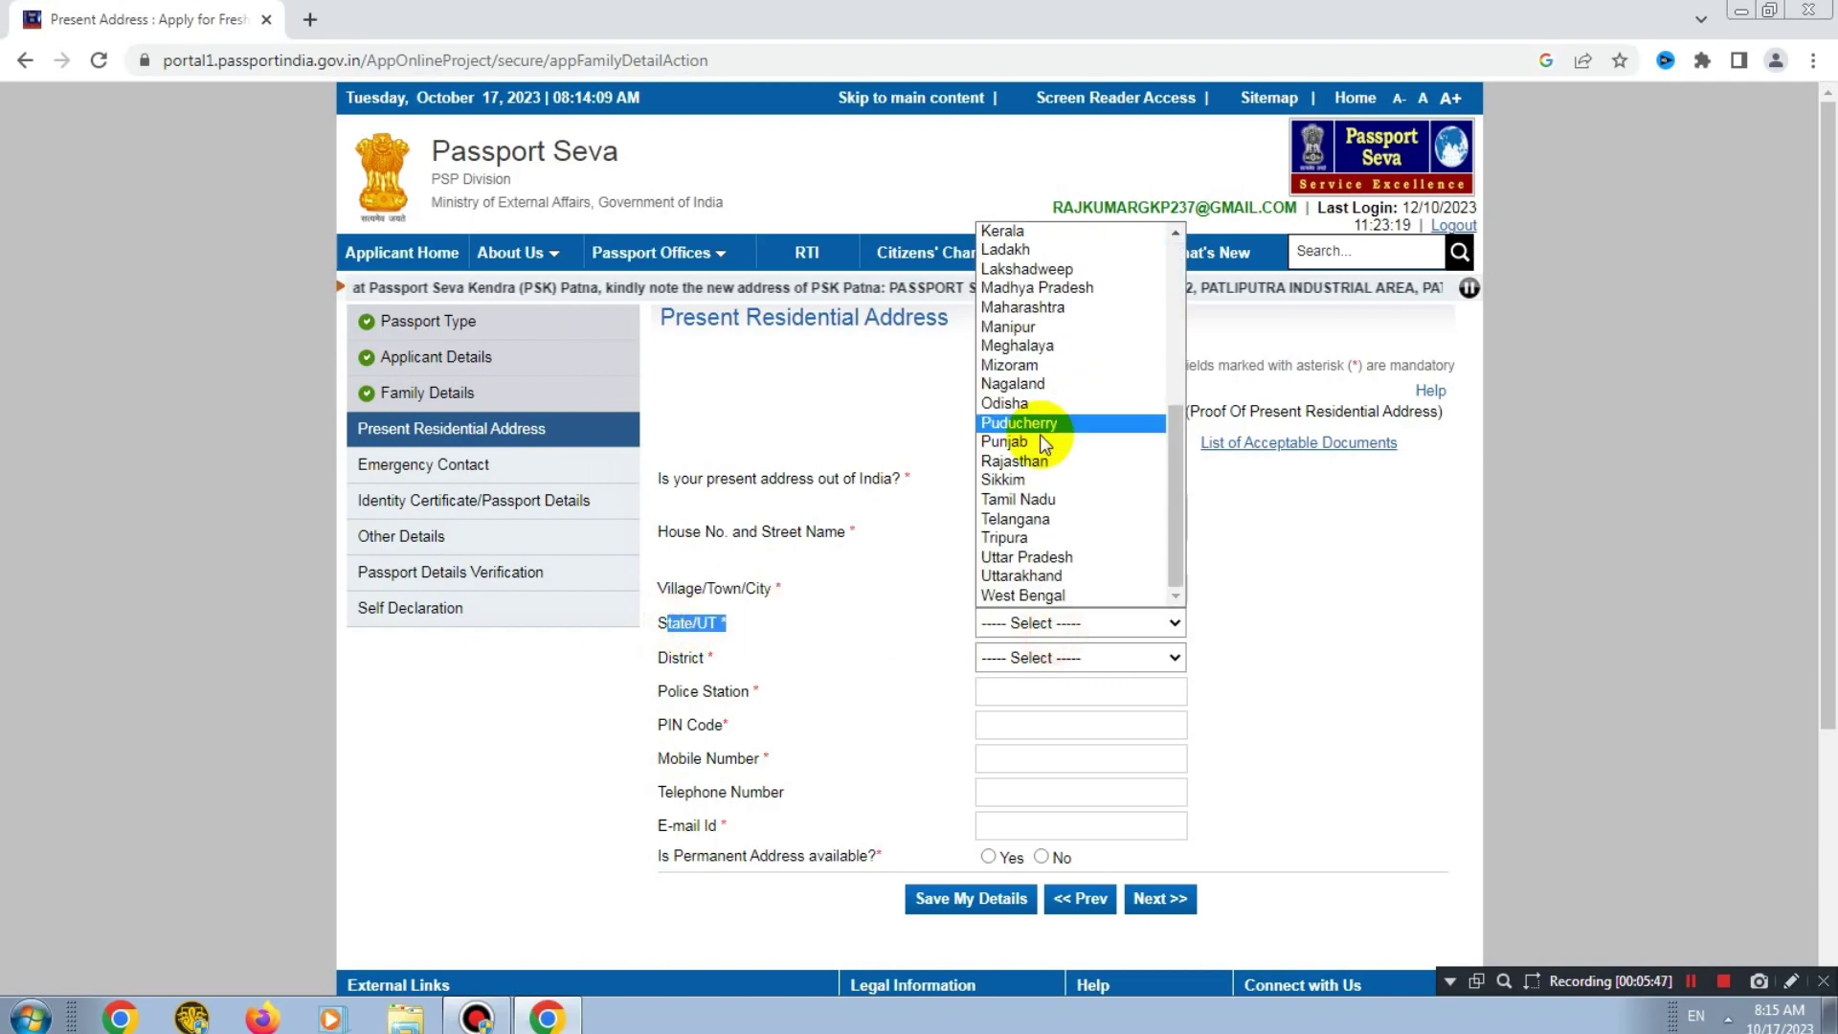
{"action": "left_click", "coordinate": [1042, 560]}
Set the district of the present residential address to Gorakhpur
{"action": "left_click_drag", "start_coordinate": [661, 657], "coordinate": [720, 659]}
{"action": "left_click", "coordinate": [1122, 658]}
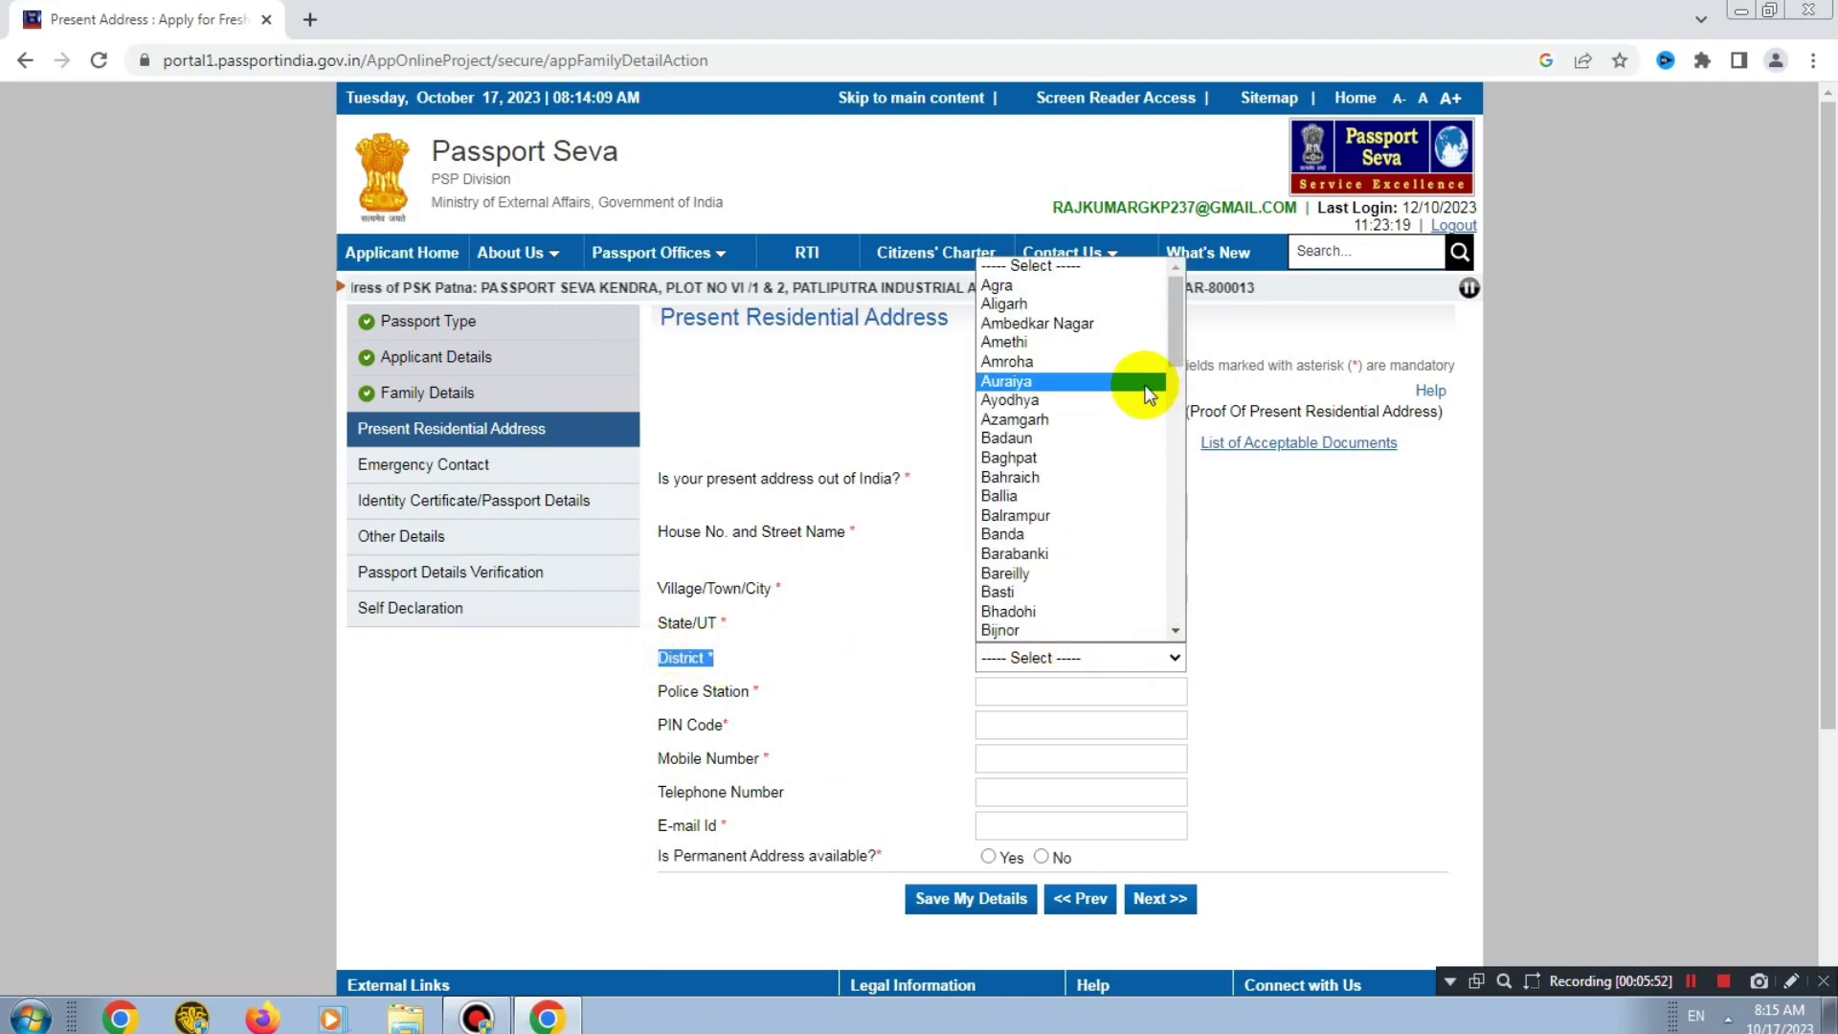
{"action": "key", "text": "g"}
{"action": "key", "text": "g"}
{"action": "key", "text": "g"}
{"action": "key", "text": "g"}
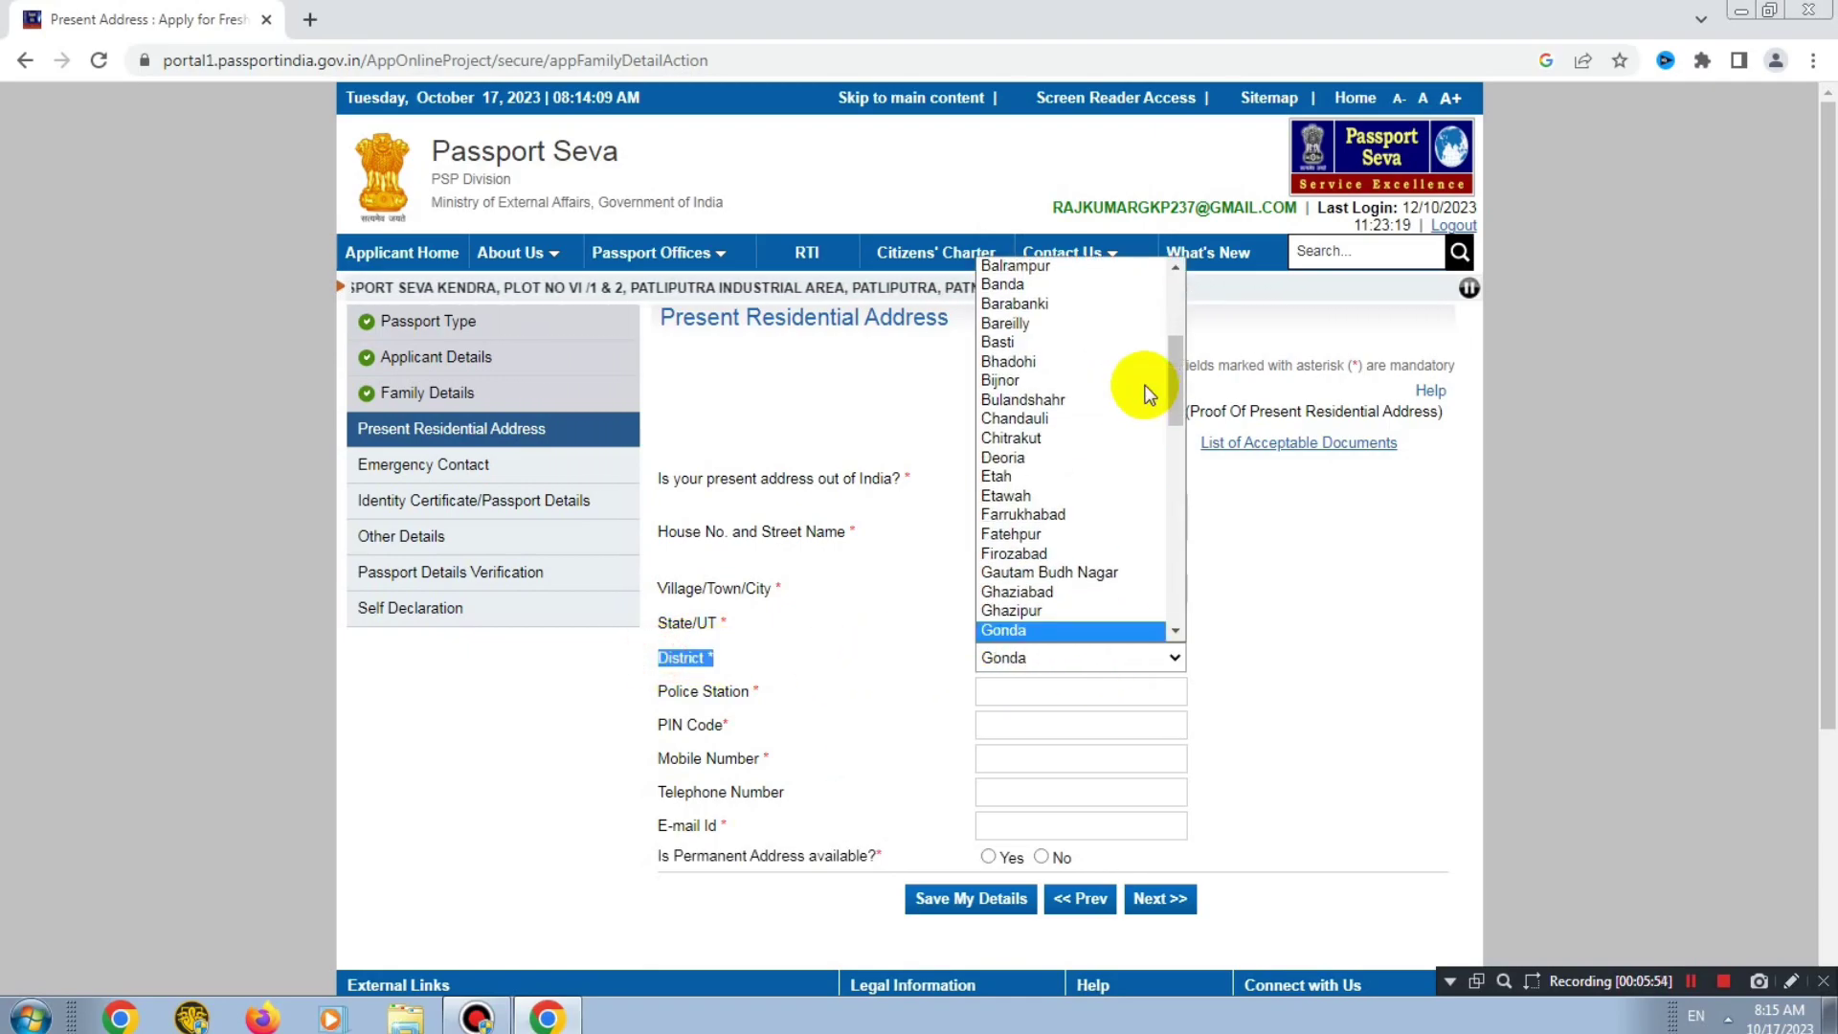
{"action": "key", "text": "g"}
{"action": "key", "text": "Return"}
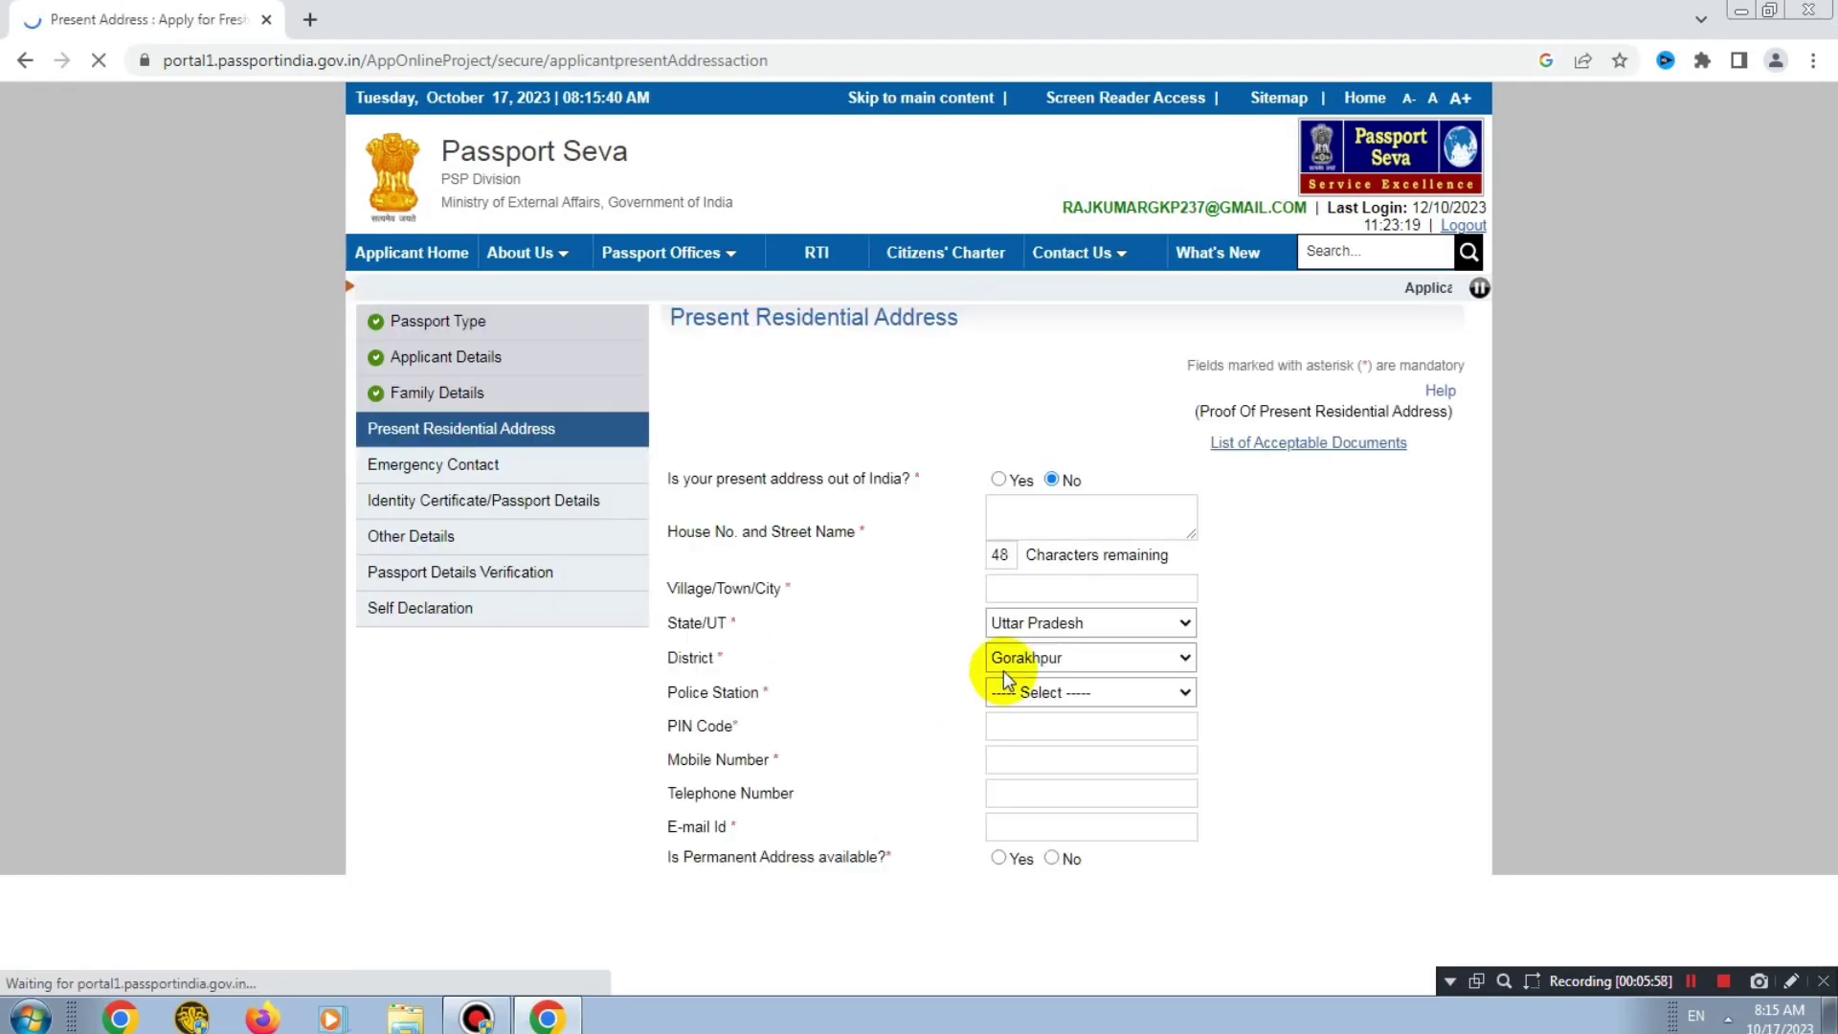
Review the available police stations and the PIN code, mobile, telephone and e-mail fields of the present address
{"action": "left_click_drag", "start_coordinate": [667, 693], "coordinate": [857, 718]}
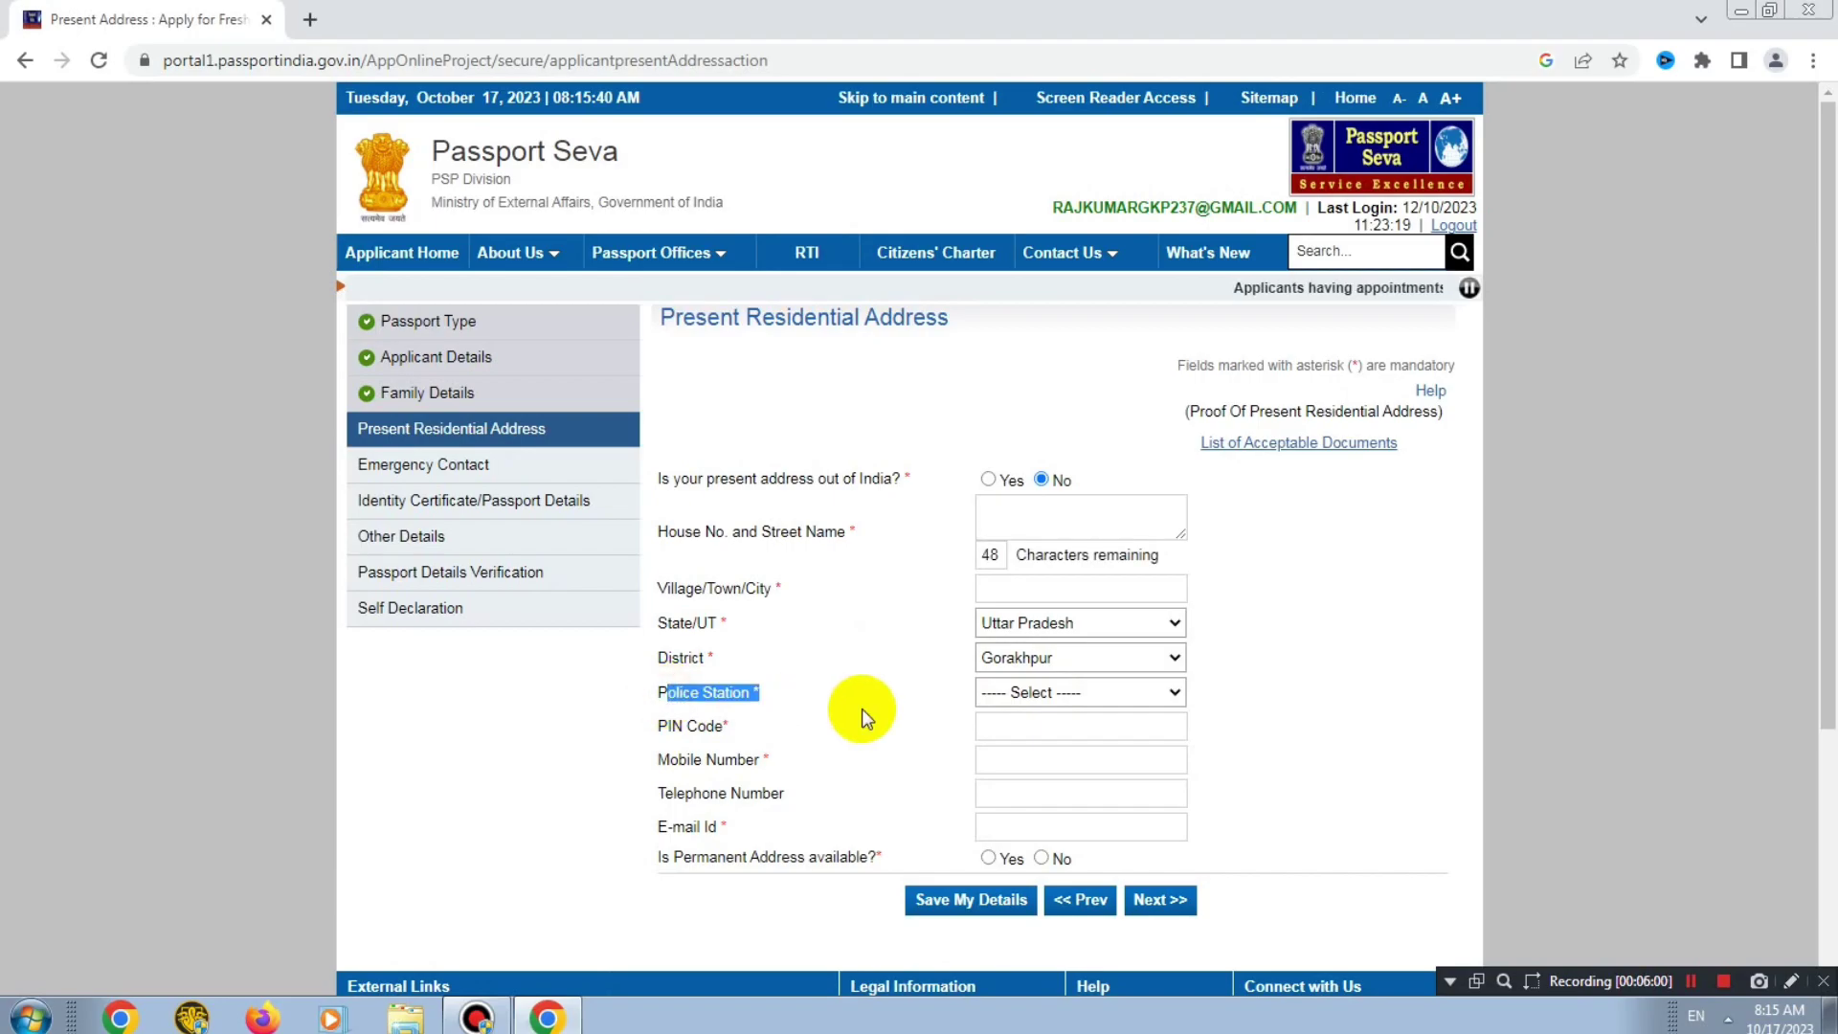
{"action": "left_click", "coordinate": [1029, 692]}
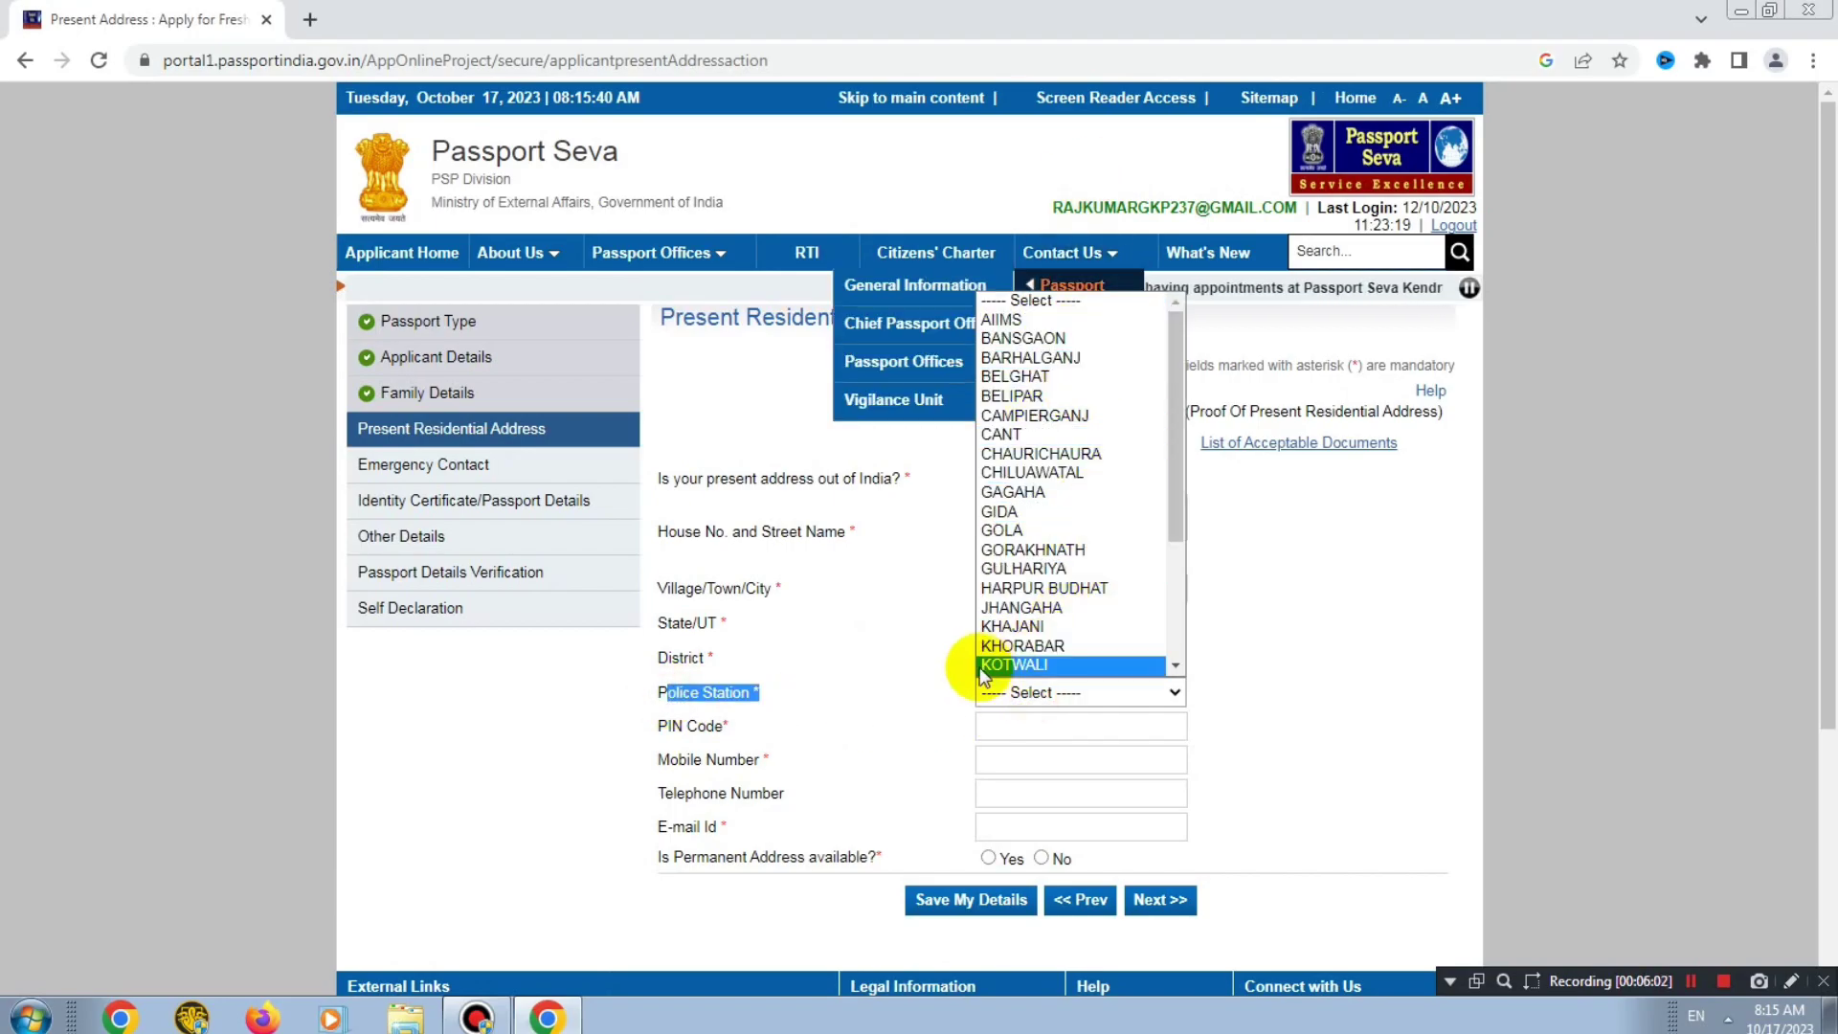
{"action": "left_click", "coordinate": [911, 651]}
{"action": "scroll", "coordinate": [671, 651], "scroll_direction": "down", "scroll_amount": 1}
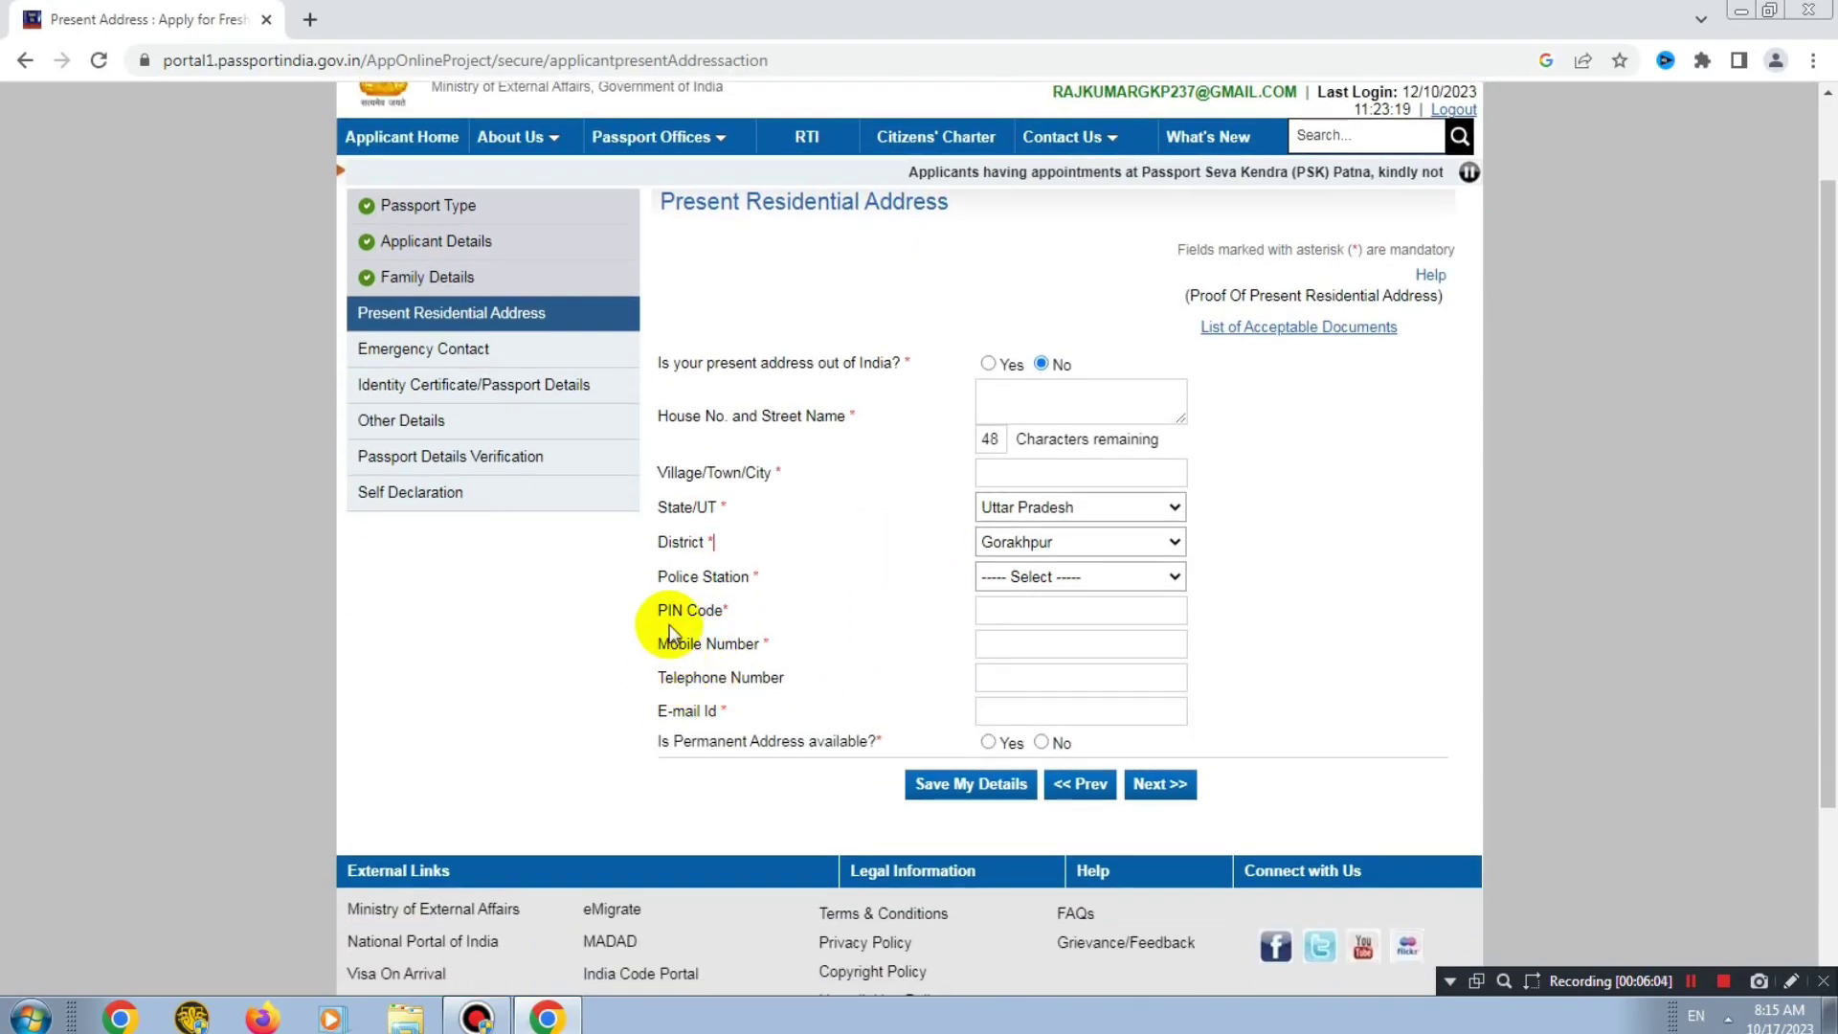
{"action": "left_click_drag", "start_coordinate": [670, 618], "coordinate": [780, 615]}
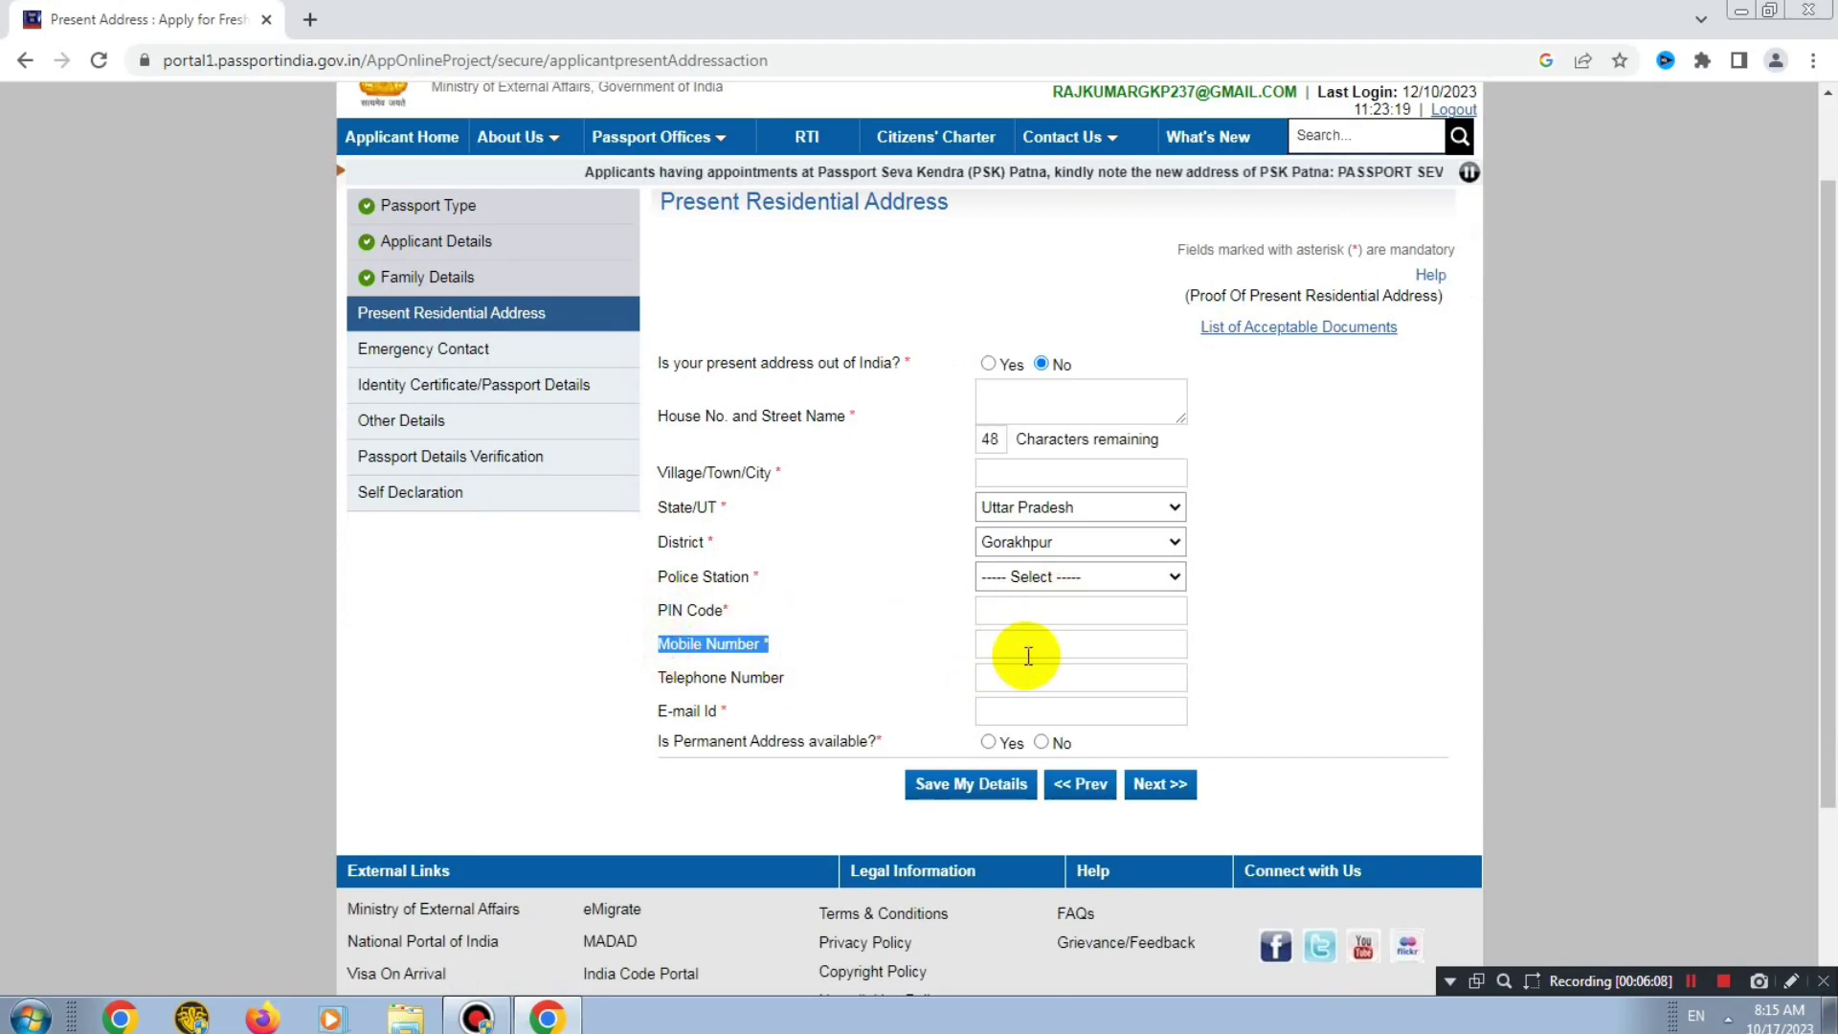
{"action": "left_click_drag", "start_coordinate": [673, 680], "coordinate": [783, 678]}
{"action": "left_click_drag", "start_coordinate": [657, 716], "coordinate": [977, 715]}
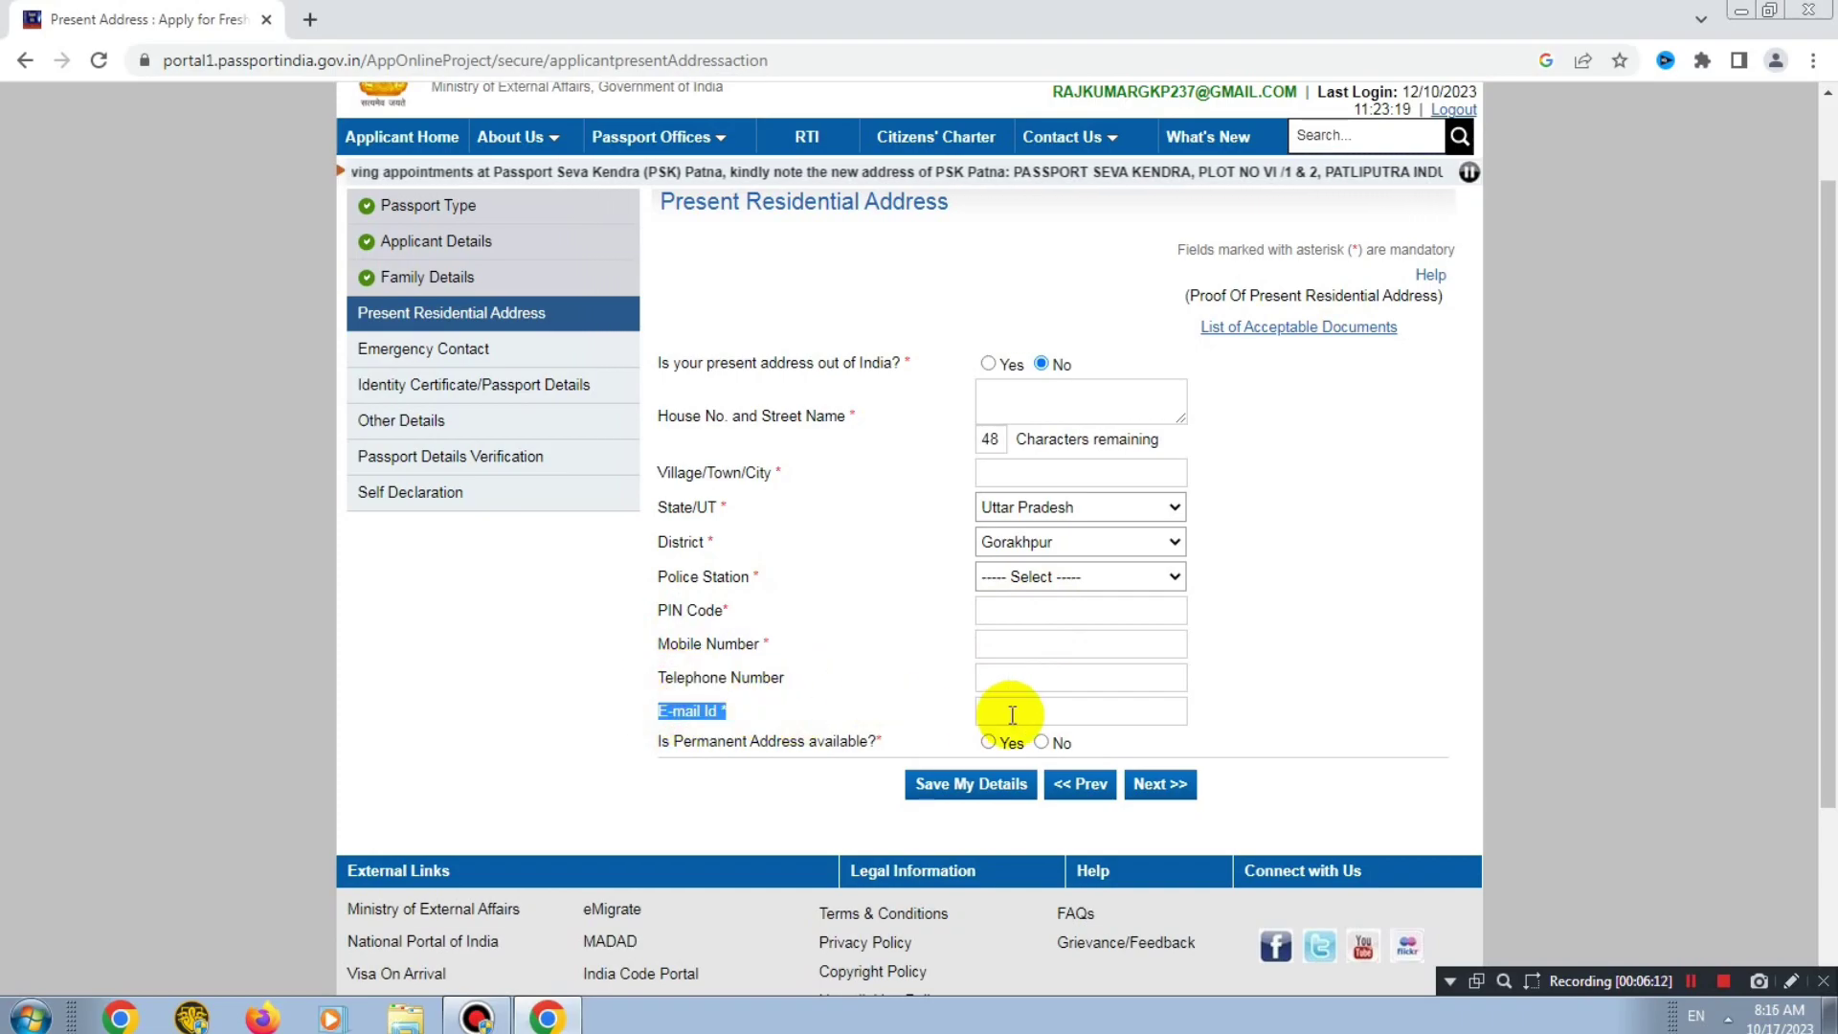
Answer Yes to a permanent address being available and Yes to it being the same as the present address
{"action": "left_click_drag", "start_coordinate": [658, 747], "coordinate": [865, 740]}
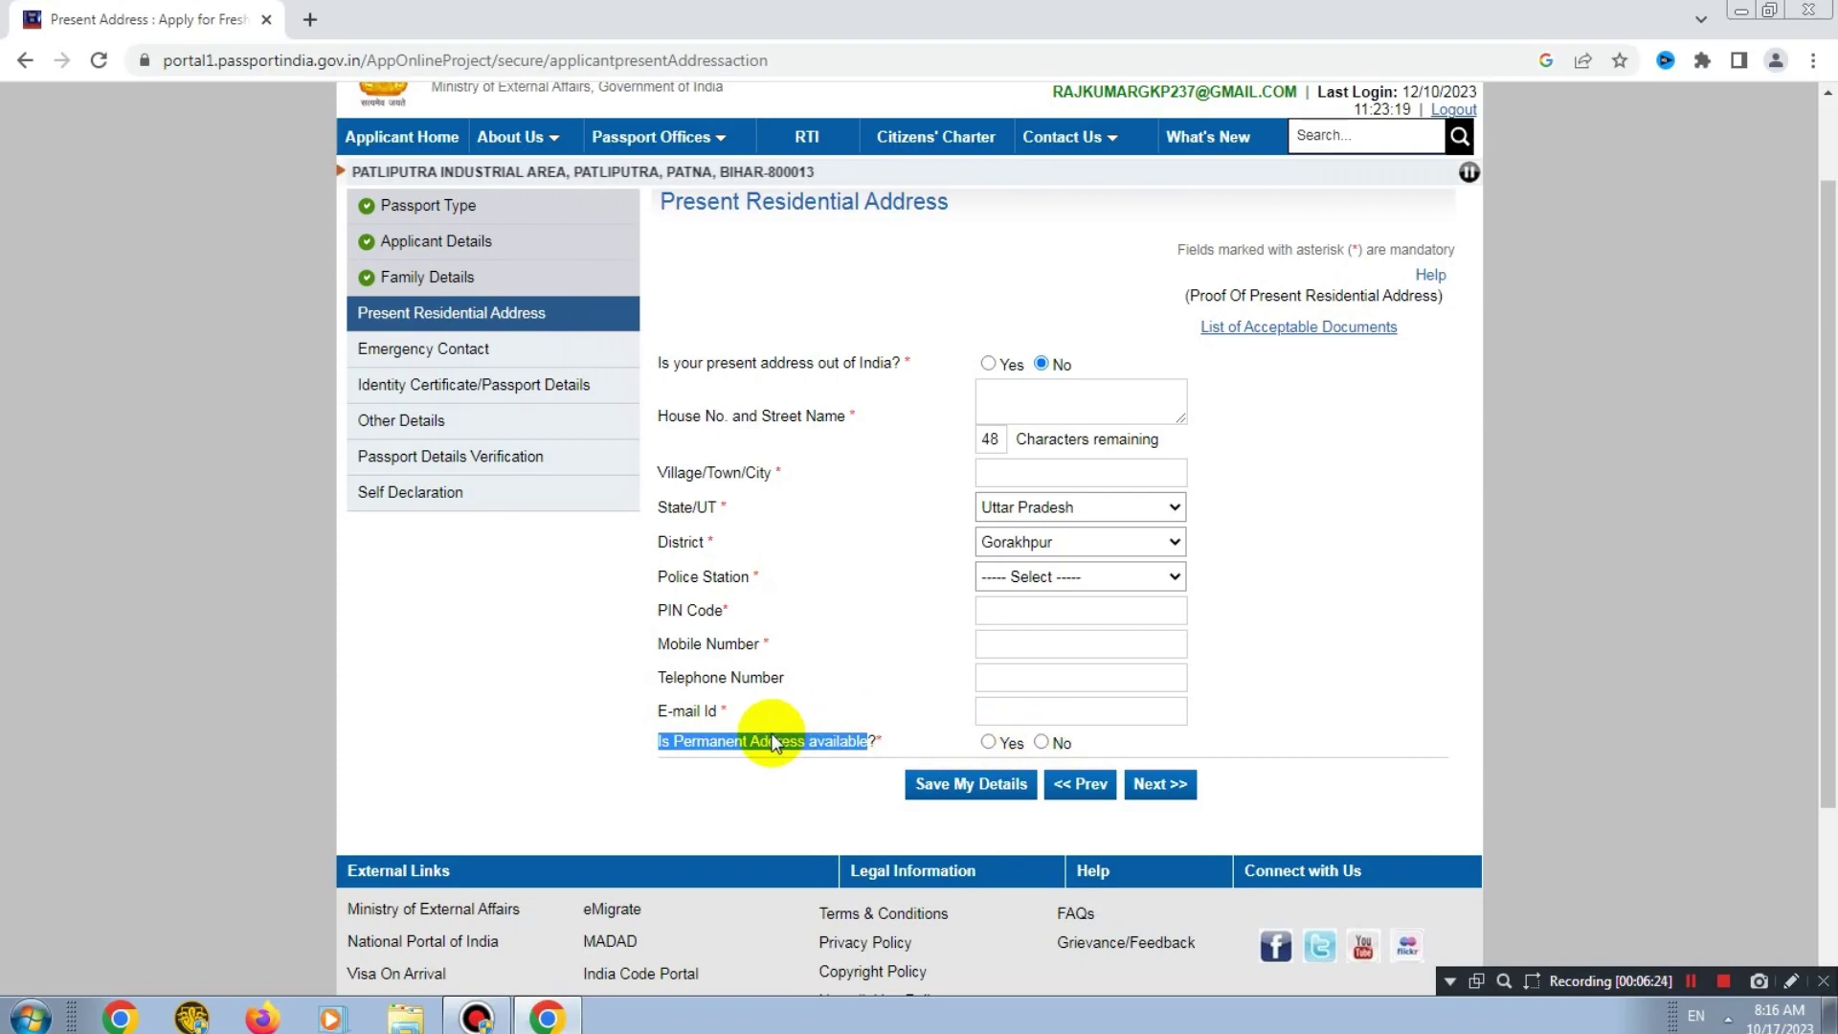
{"action": "left_click", "coordinate": [989, 743]}
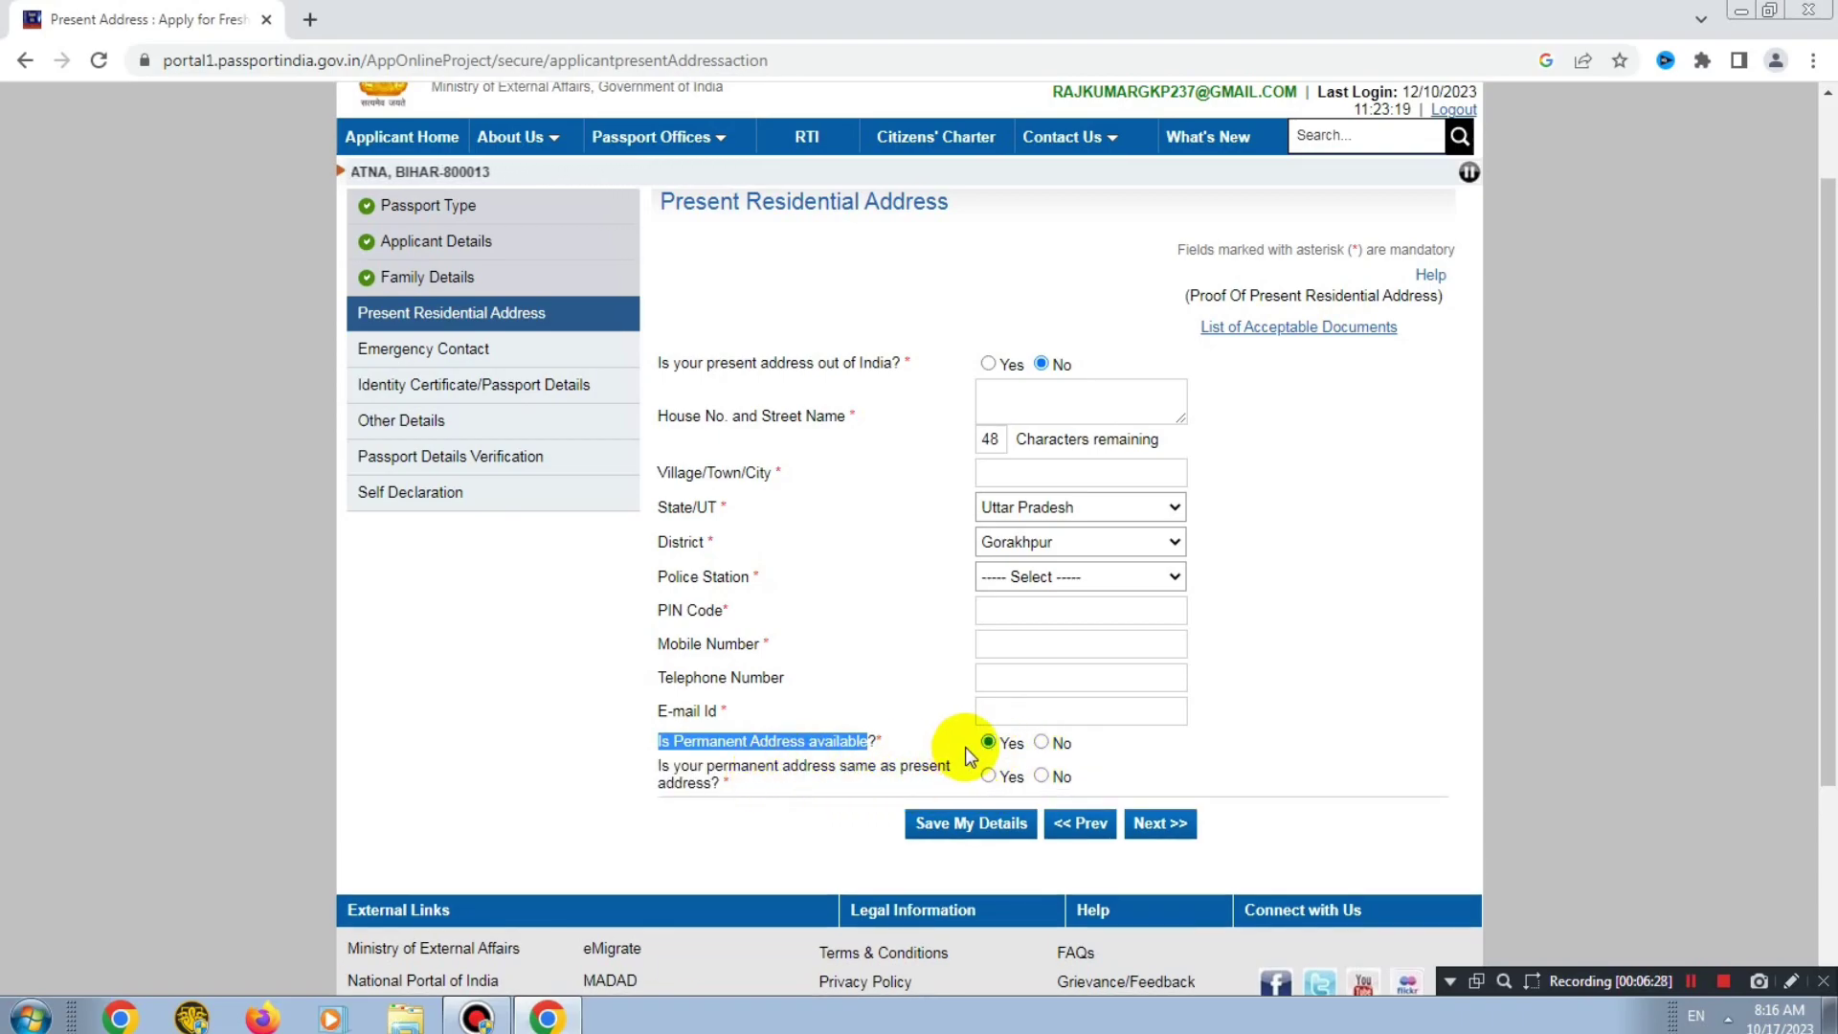
{"action": "left_click_drag", "start_coordinate": [654, 766], "coordinate": [813, 764]}
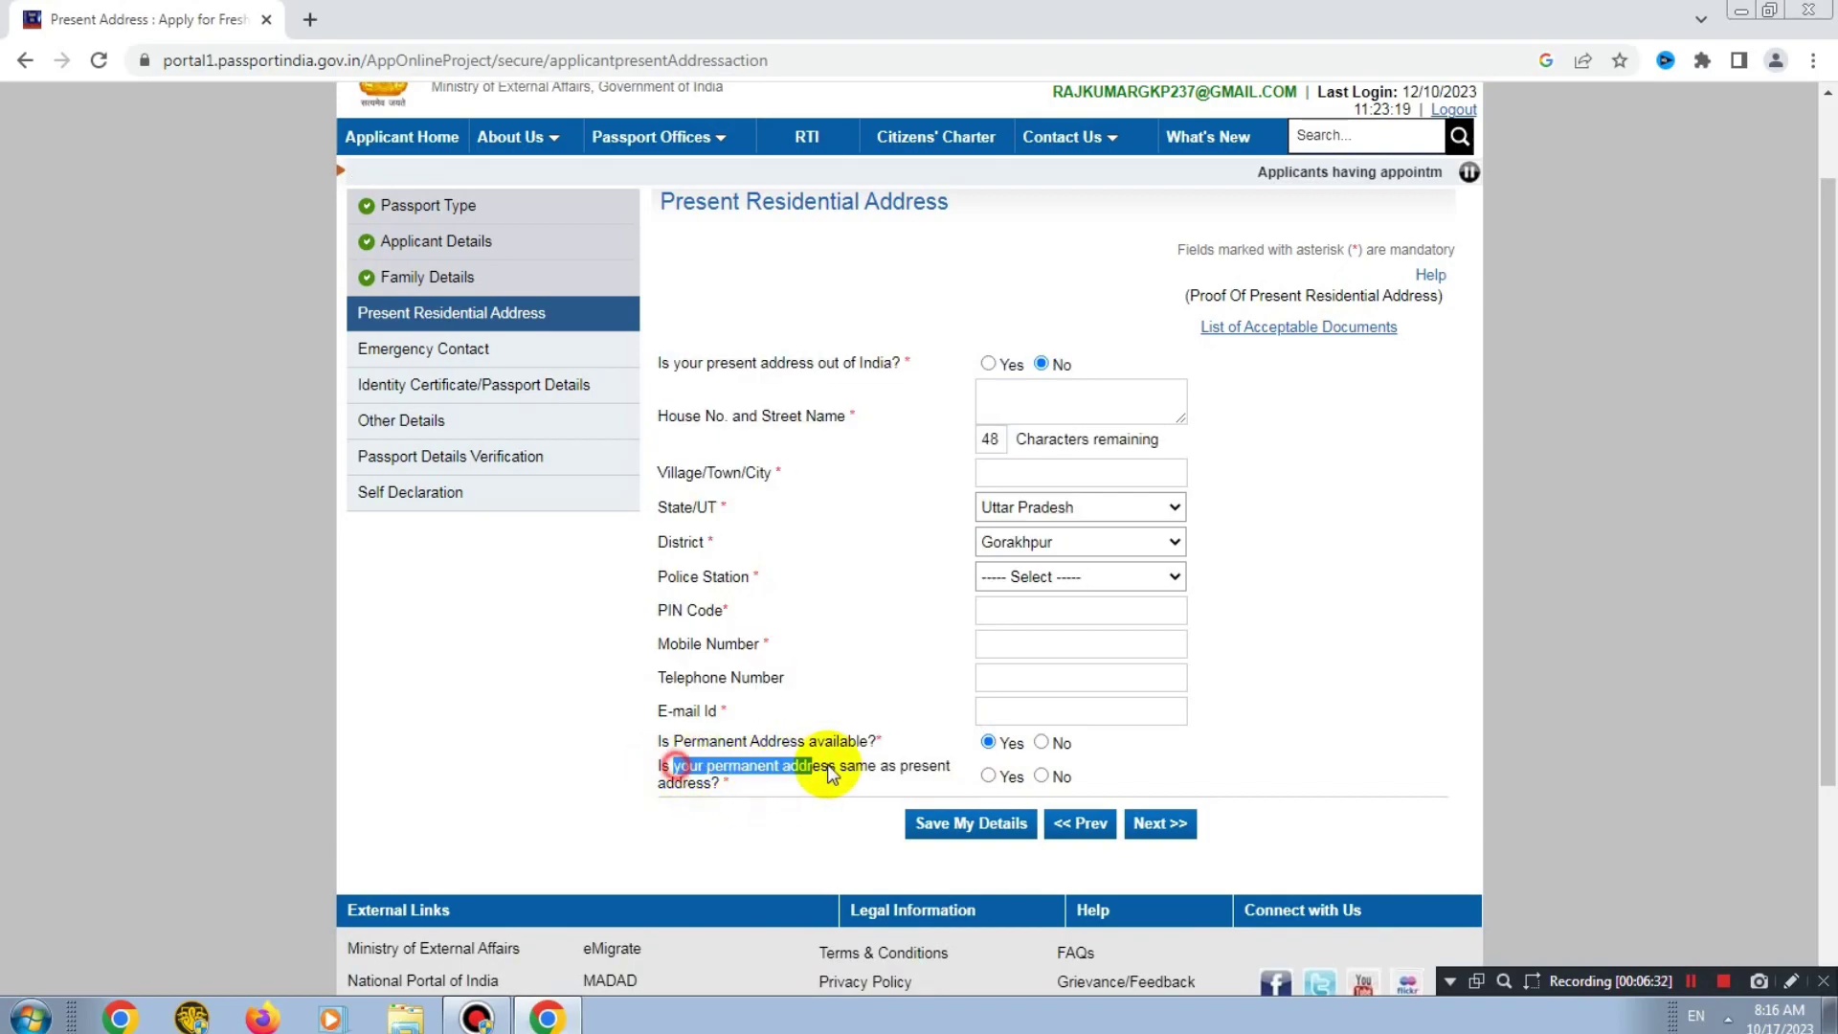
{"action": "left_click_drag", "start_coordinate": [925, 776], "coordinate": [994, 795]}
{"action": "left_click", "coordinate": [988, 776]}
{"action": "left_click", "coordinate": [1012, 745]}
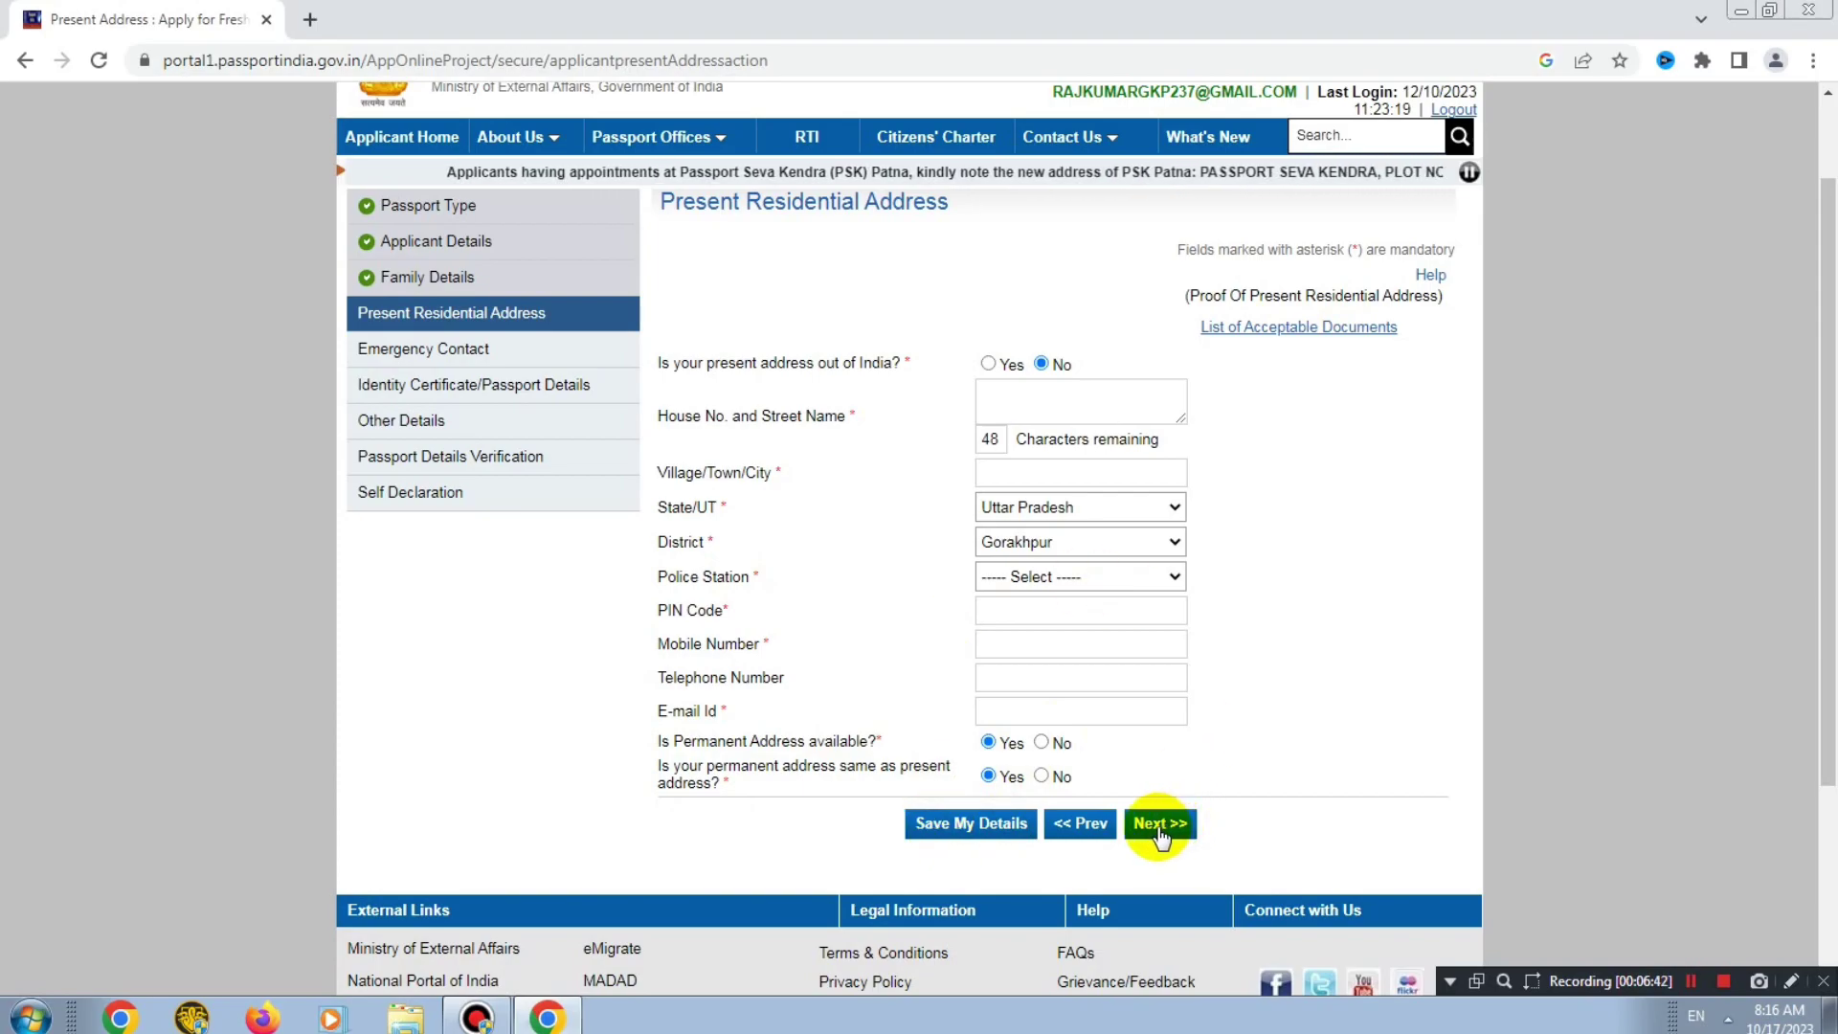
{"action": "left_click", "coordinate": [1699, 972]}
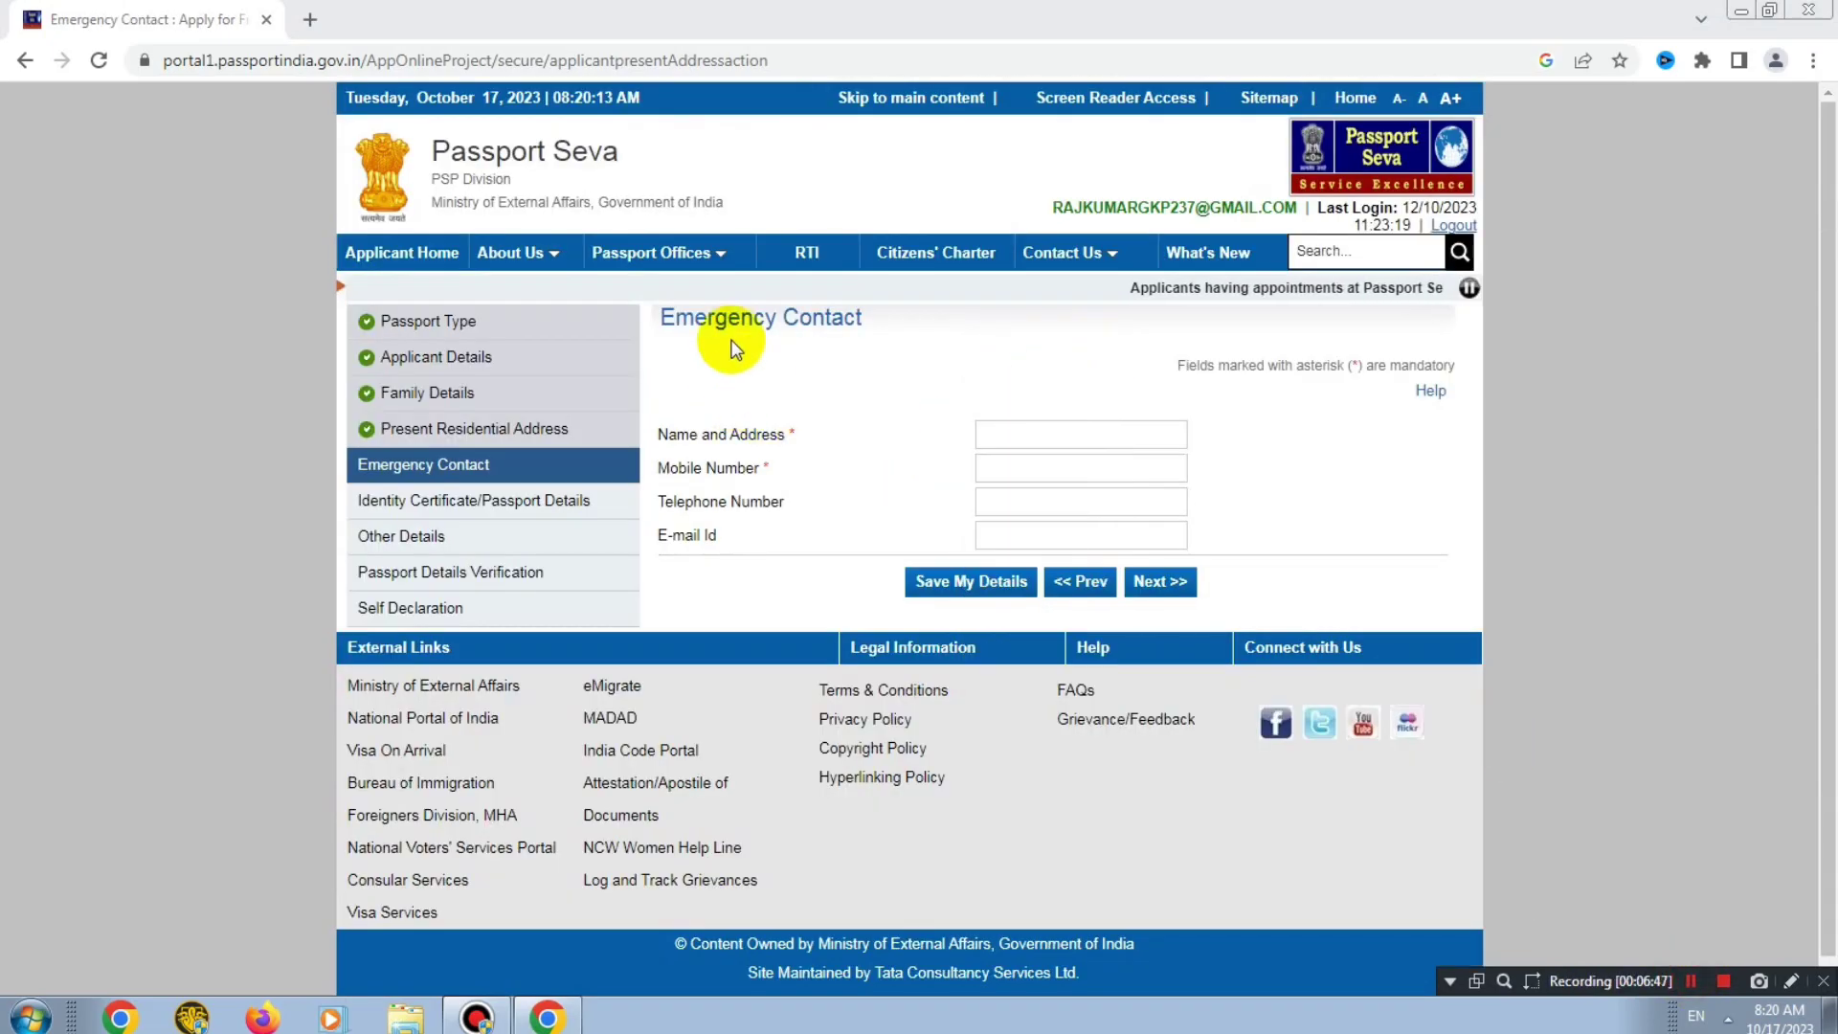
Review the name and address, mobile number, telephone number and e-mail fields of the emergency contact section
{"action": "left_click_drag", "start_coordinate": [664, 317], "coordinate": [857, 320]}
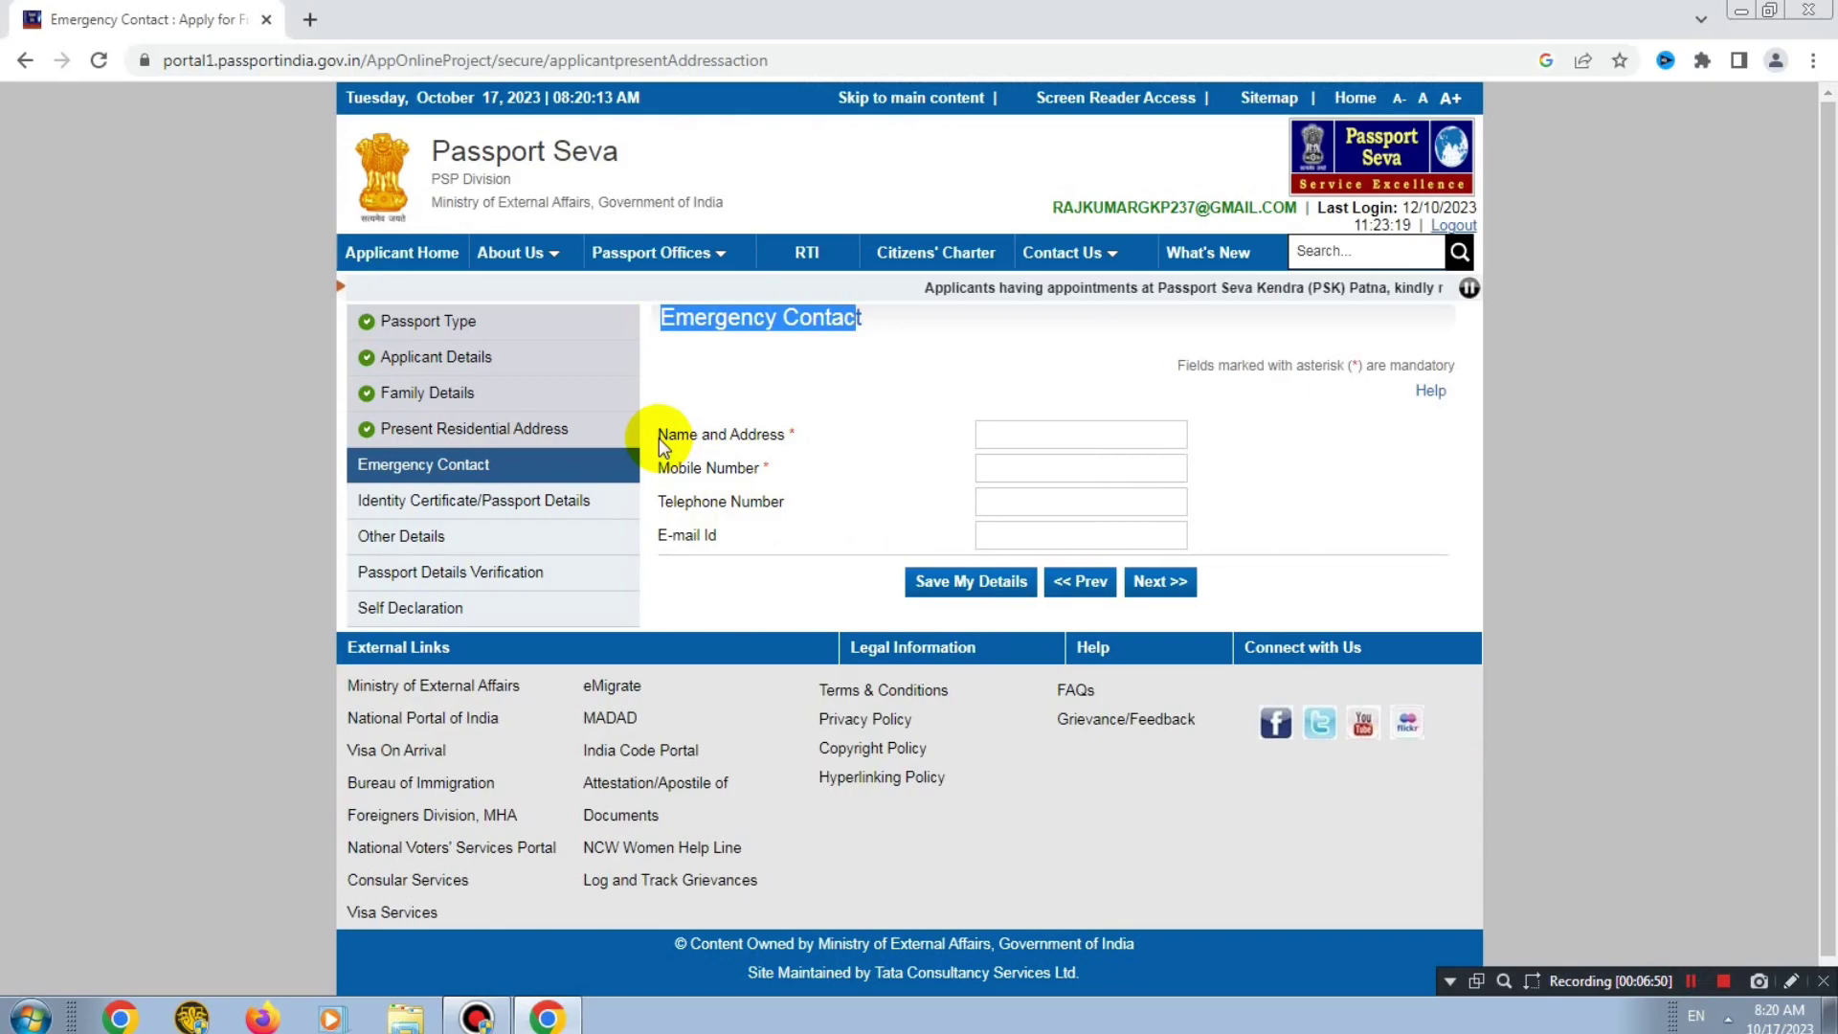
{"action": "left_click_drag", "start_coordinate": [659, 439], "coordinate": [800, 435]}
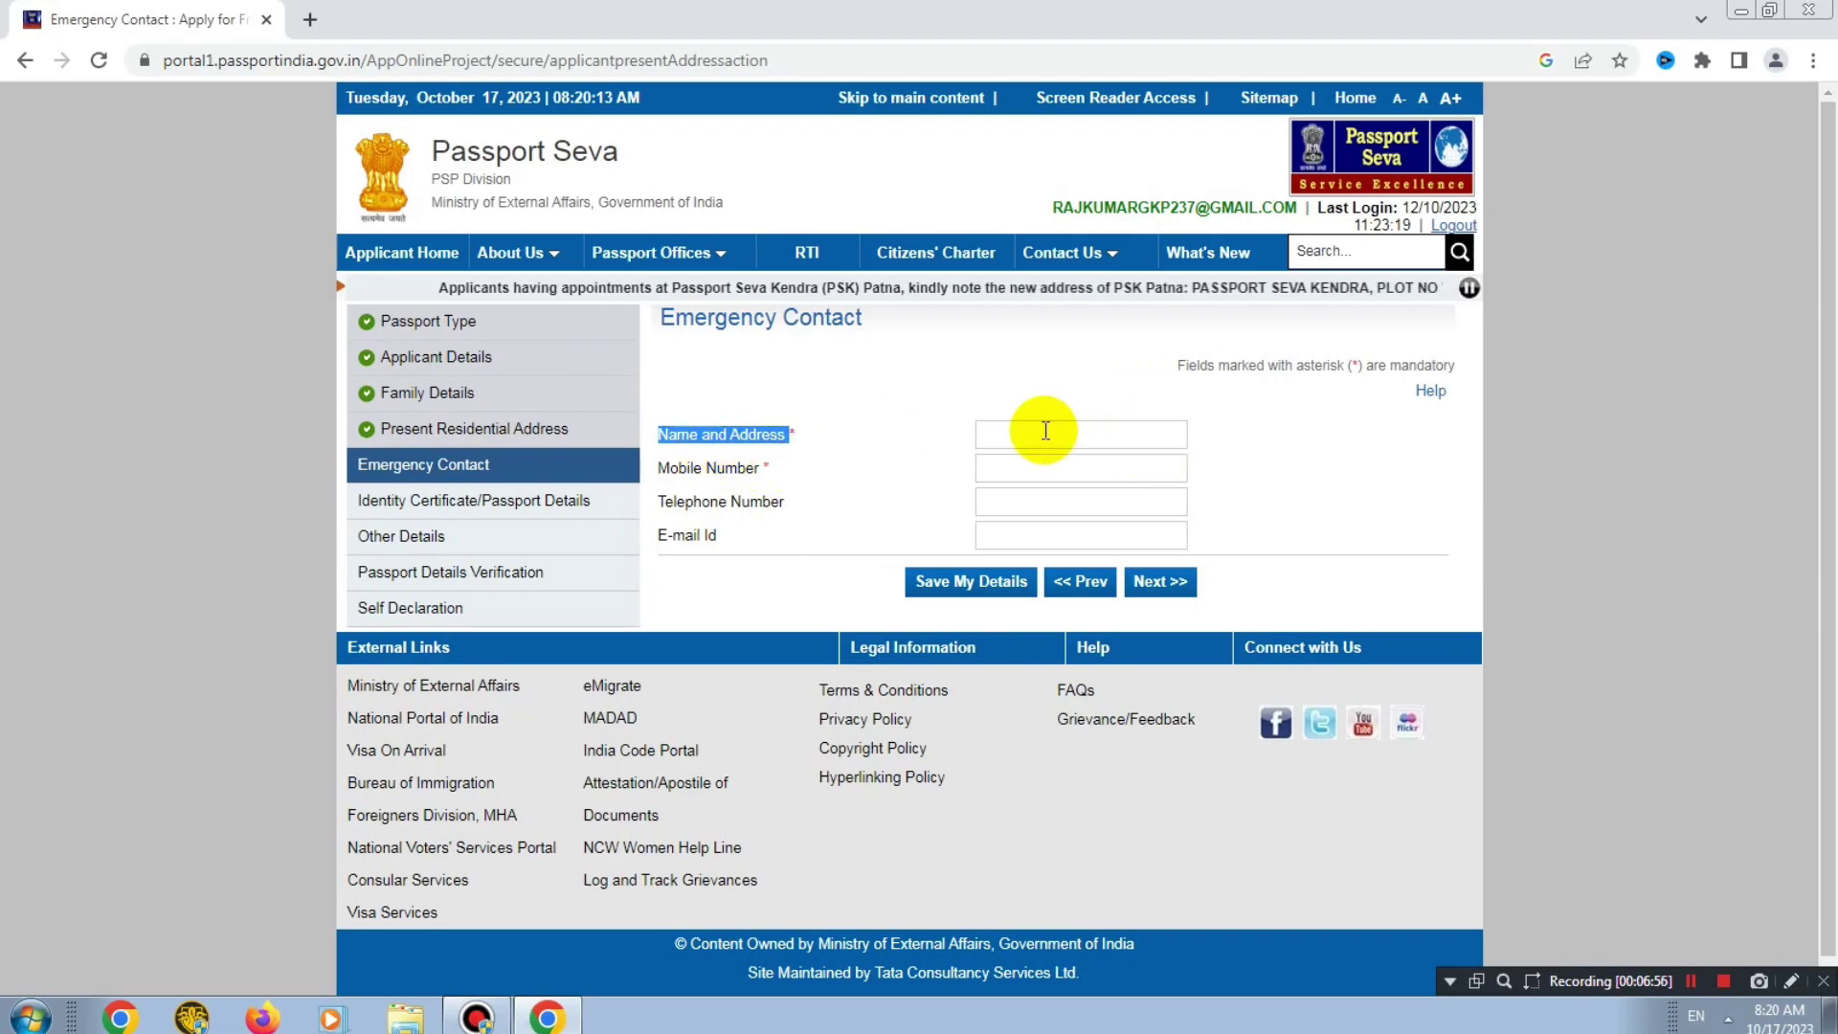
{"action": "left_click", "coordinate": [720, 435]}
{"action": "left_click", "coordinate": [663, 437]}
{"action": "left_click_drag", "start_coordinate": [734, 446], "coordinate": [801, 438]}
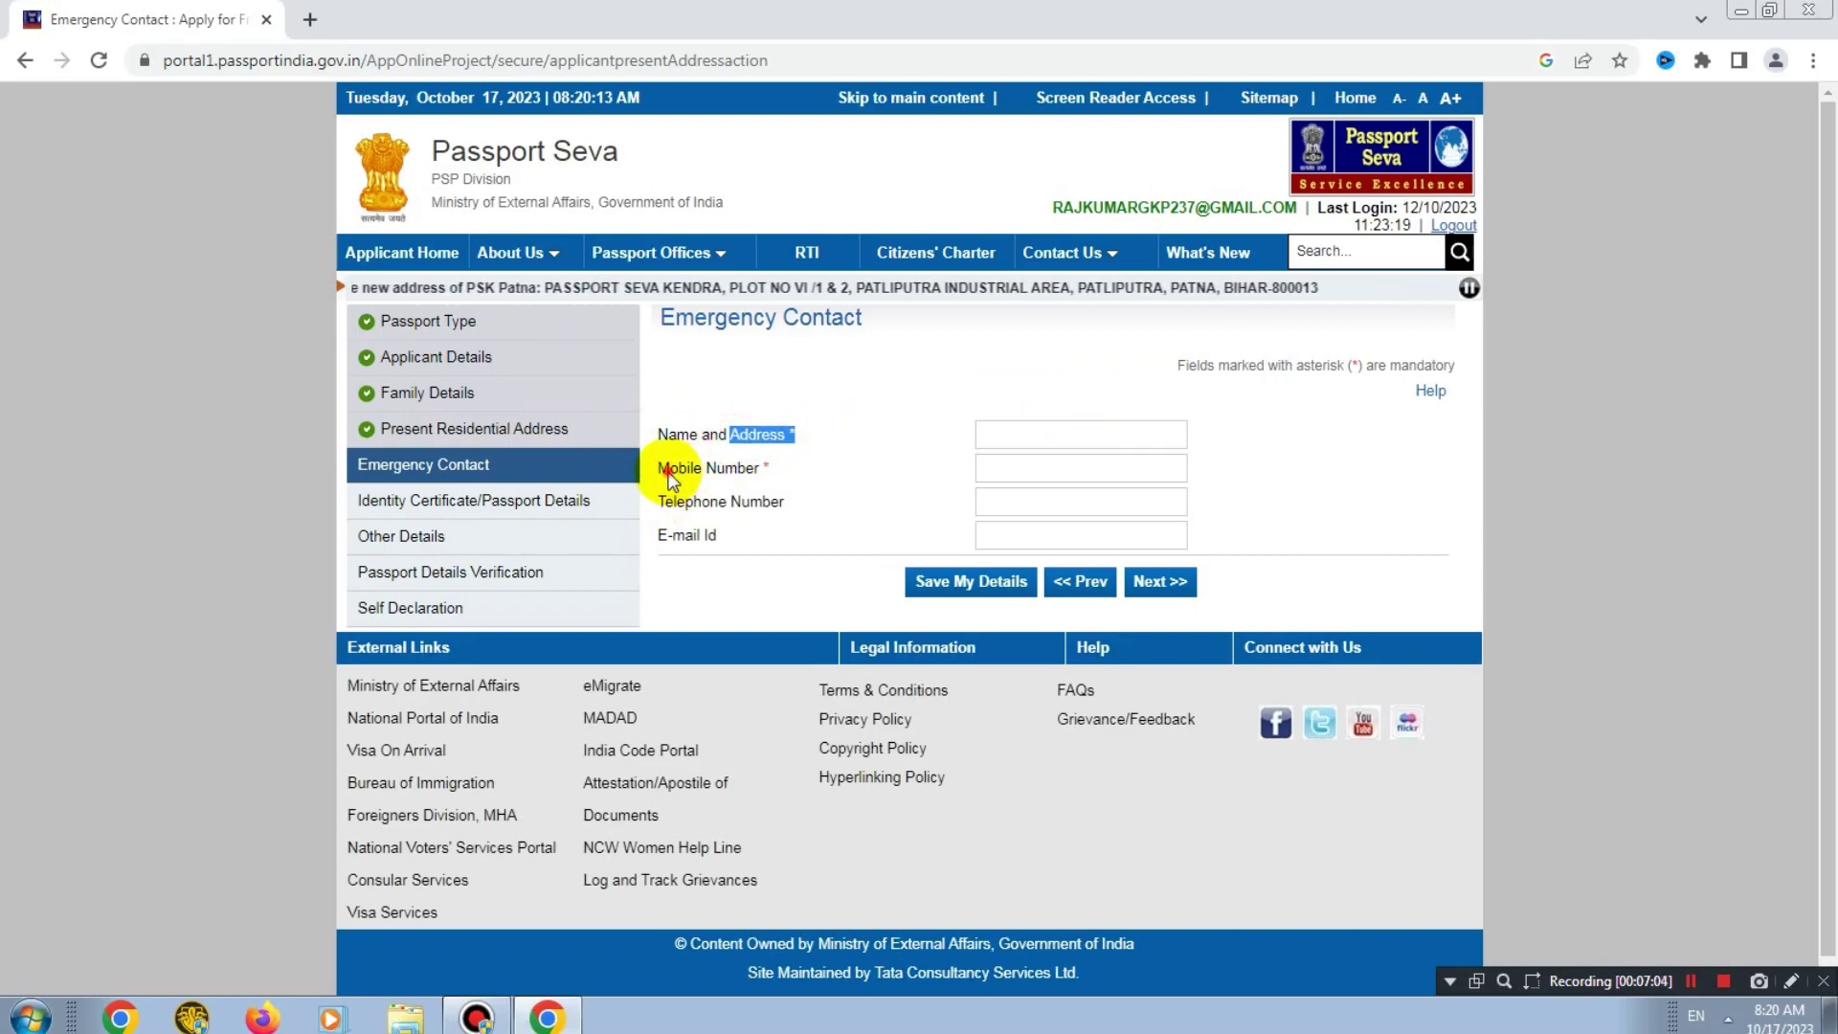
{"action": "left_click_drag", "start_coordinate": [669, 468], "coordinate": [759, 465]}
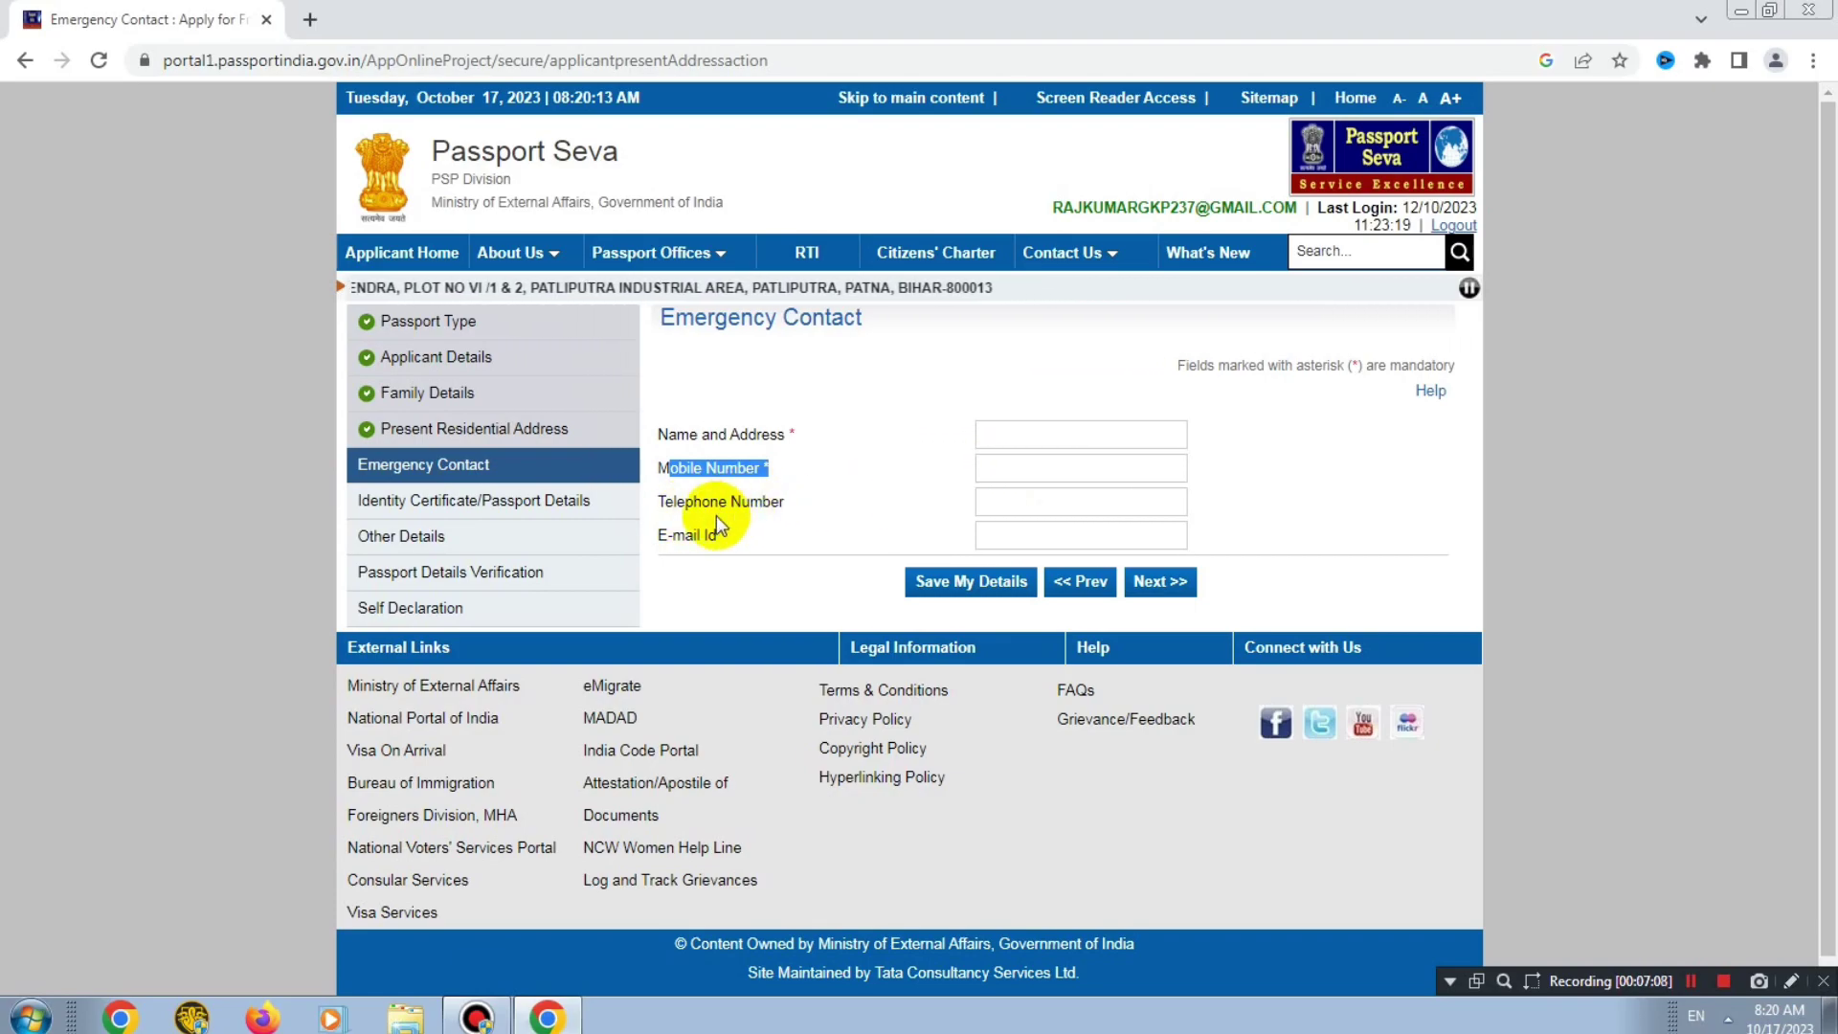
{"action": "left_click", "coordinate": [837, 578]}
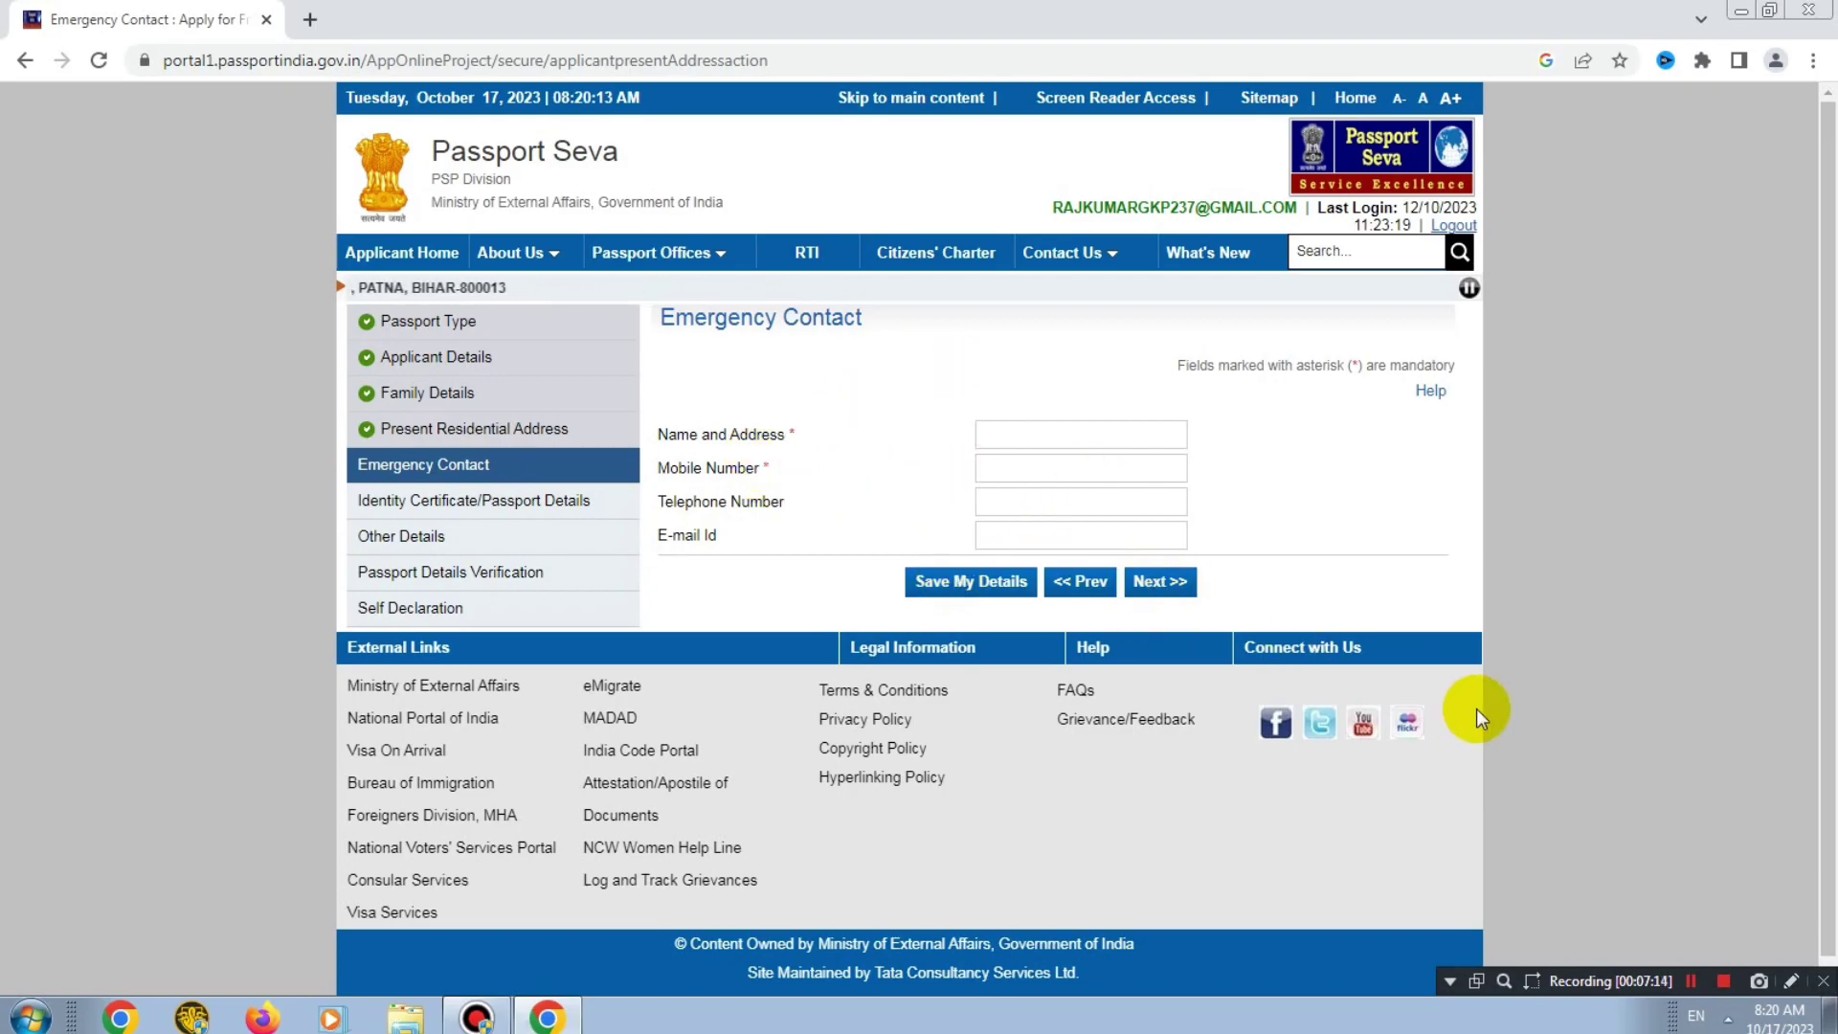
{"action": "left_click", "coordinate": [1692, 978]}
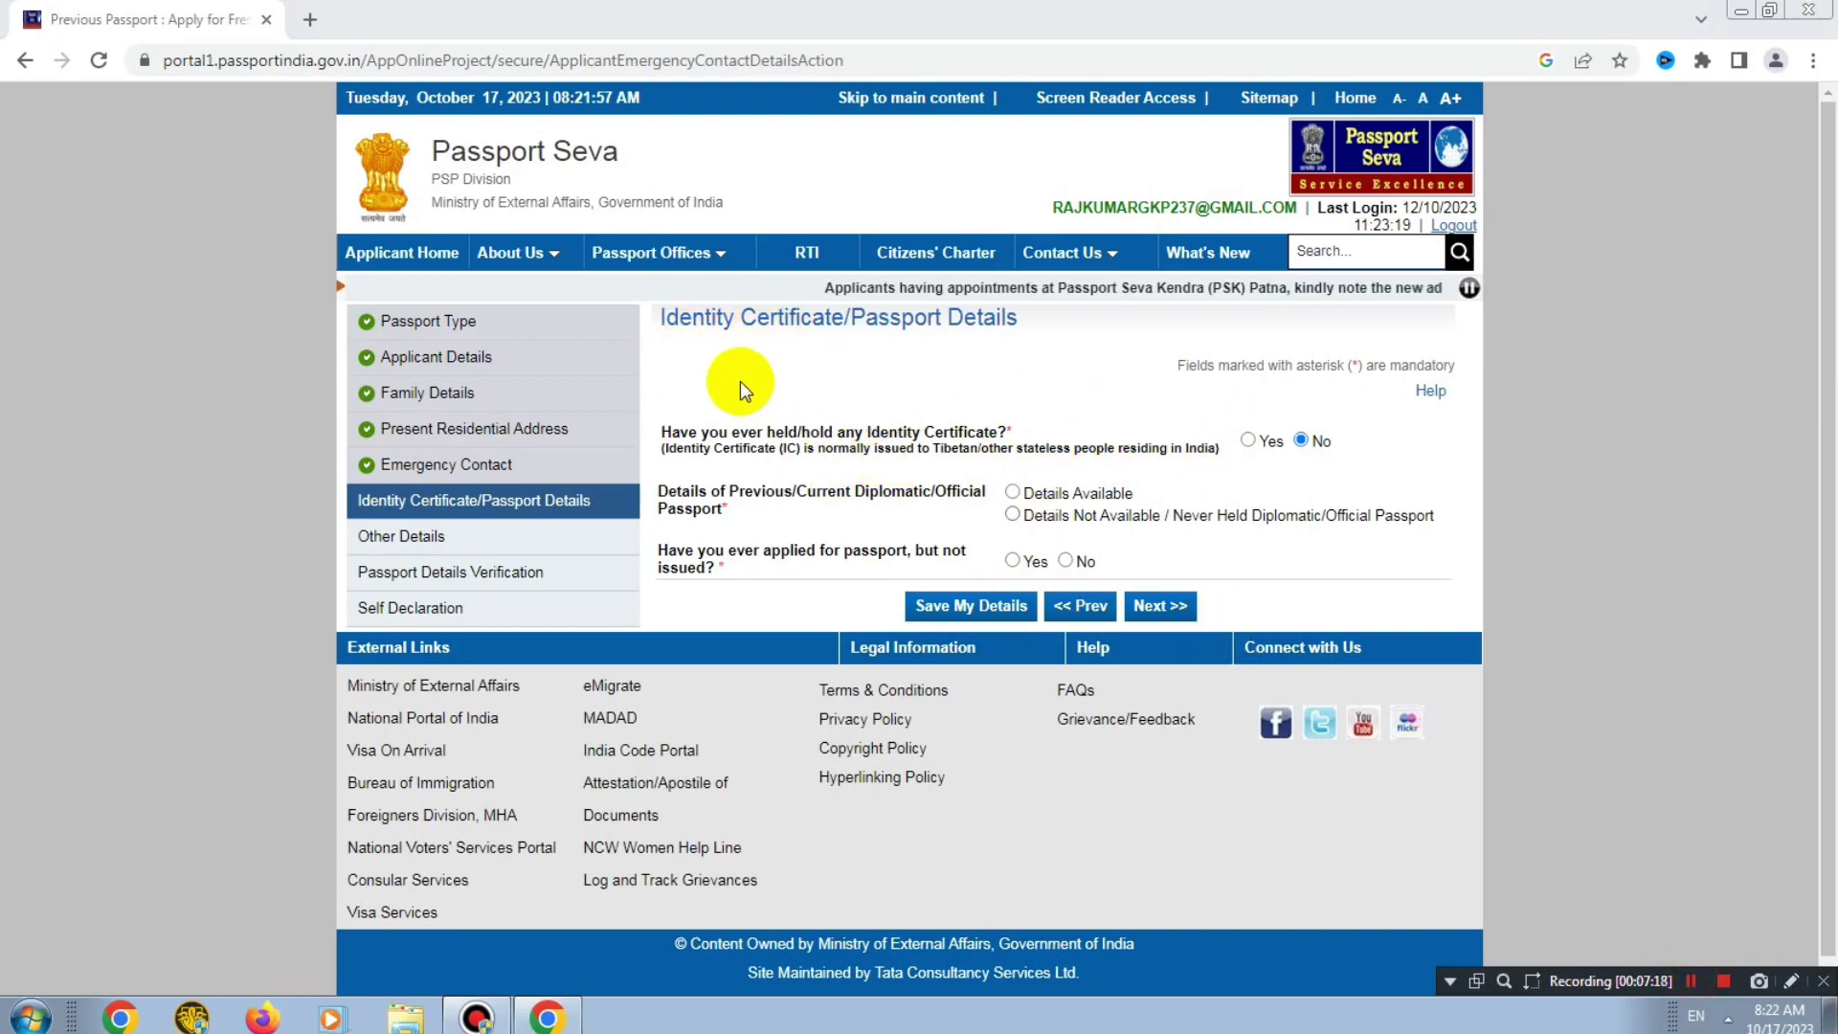
Read the question about ever having held an Identity Certificate and its explanatory note
{"action": "left_click_drag", "start_coordinate": [679, 342], "coordinate": [1005, 342]}
{"action": "left_click", "coordinate": [955, 390]}
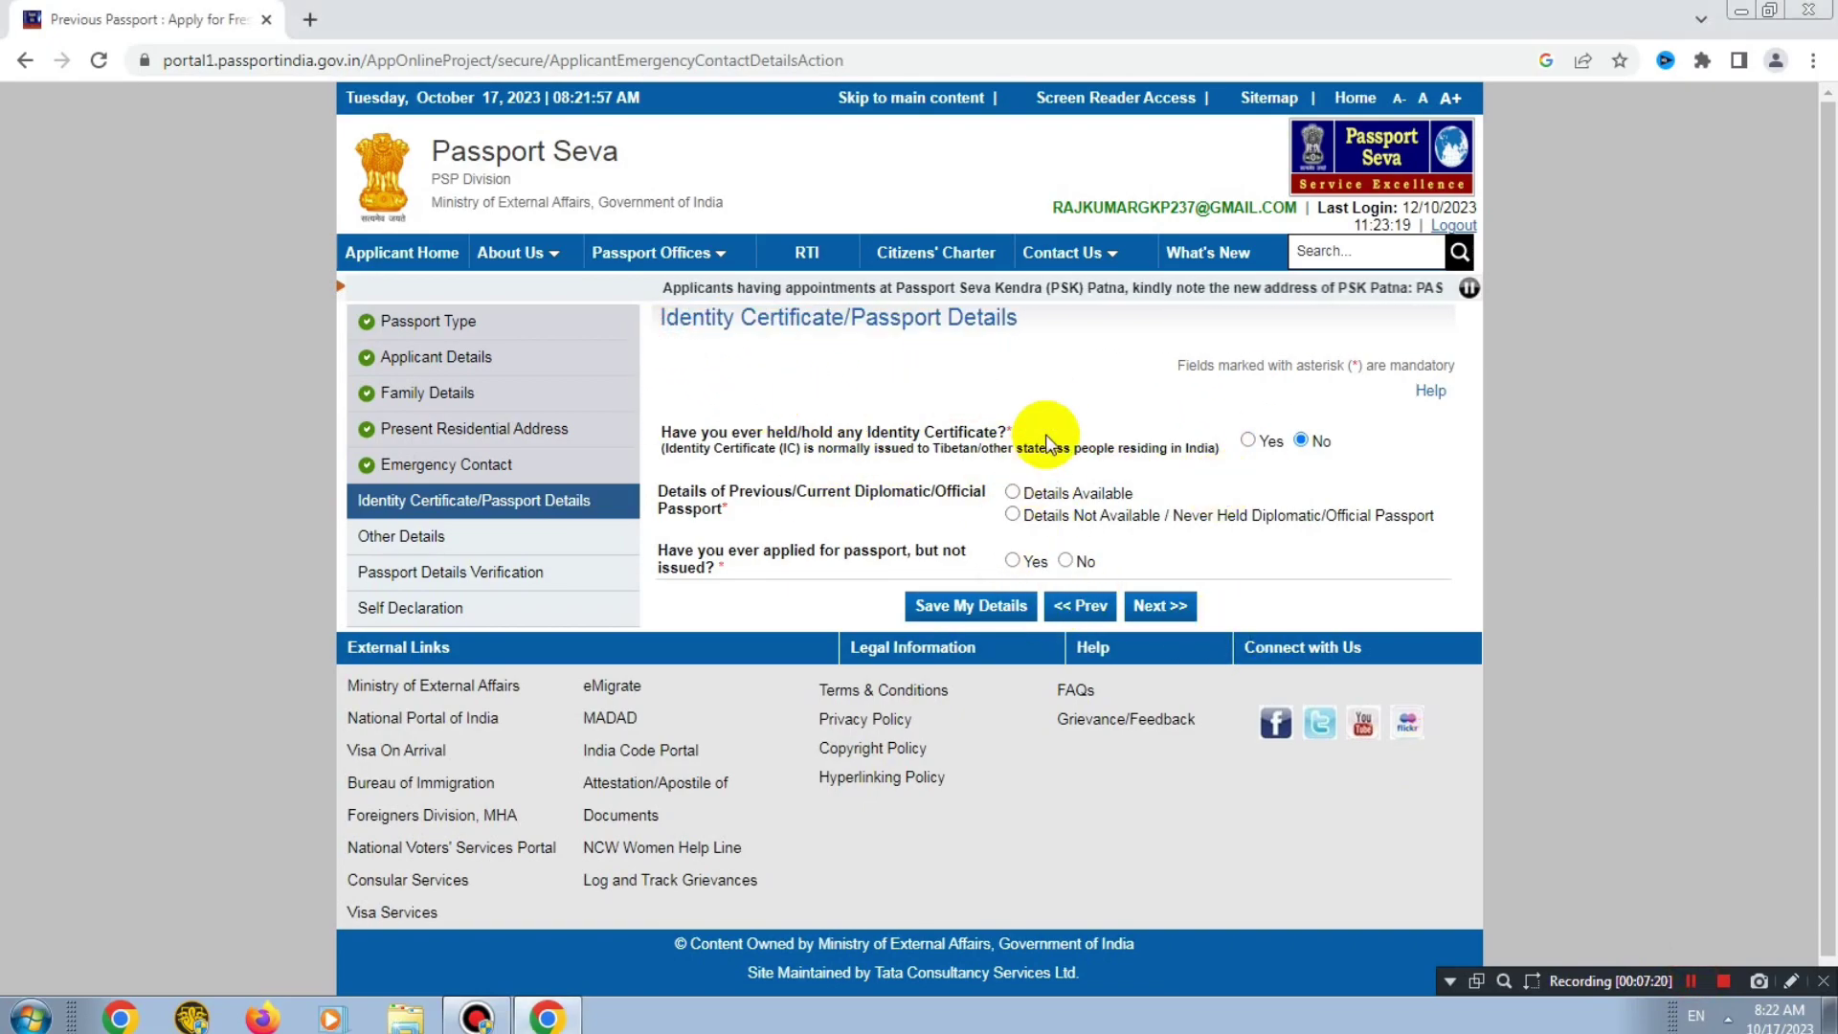
{"action": "left_click_drag", "start_coordinate": [661, 433], "coordinate": [999, 437]}
{"action": "left_click", "coordinate": [813, 438]}
{"action": "left_click", "coordinate": [866, 429]}
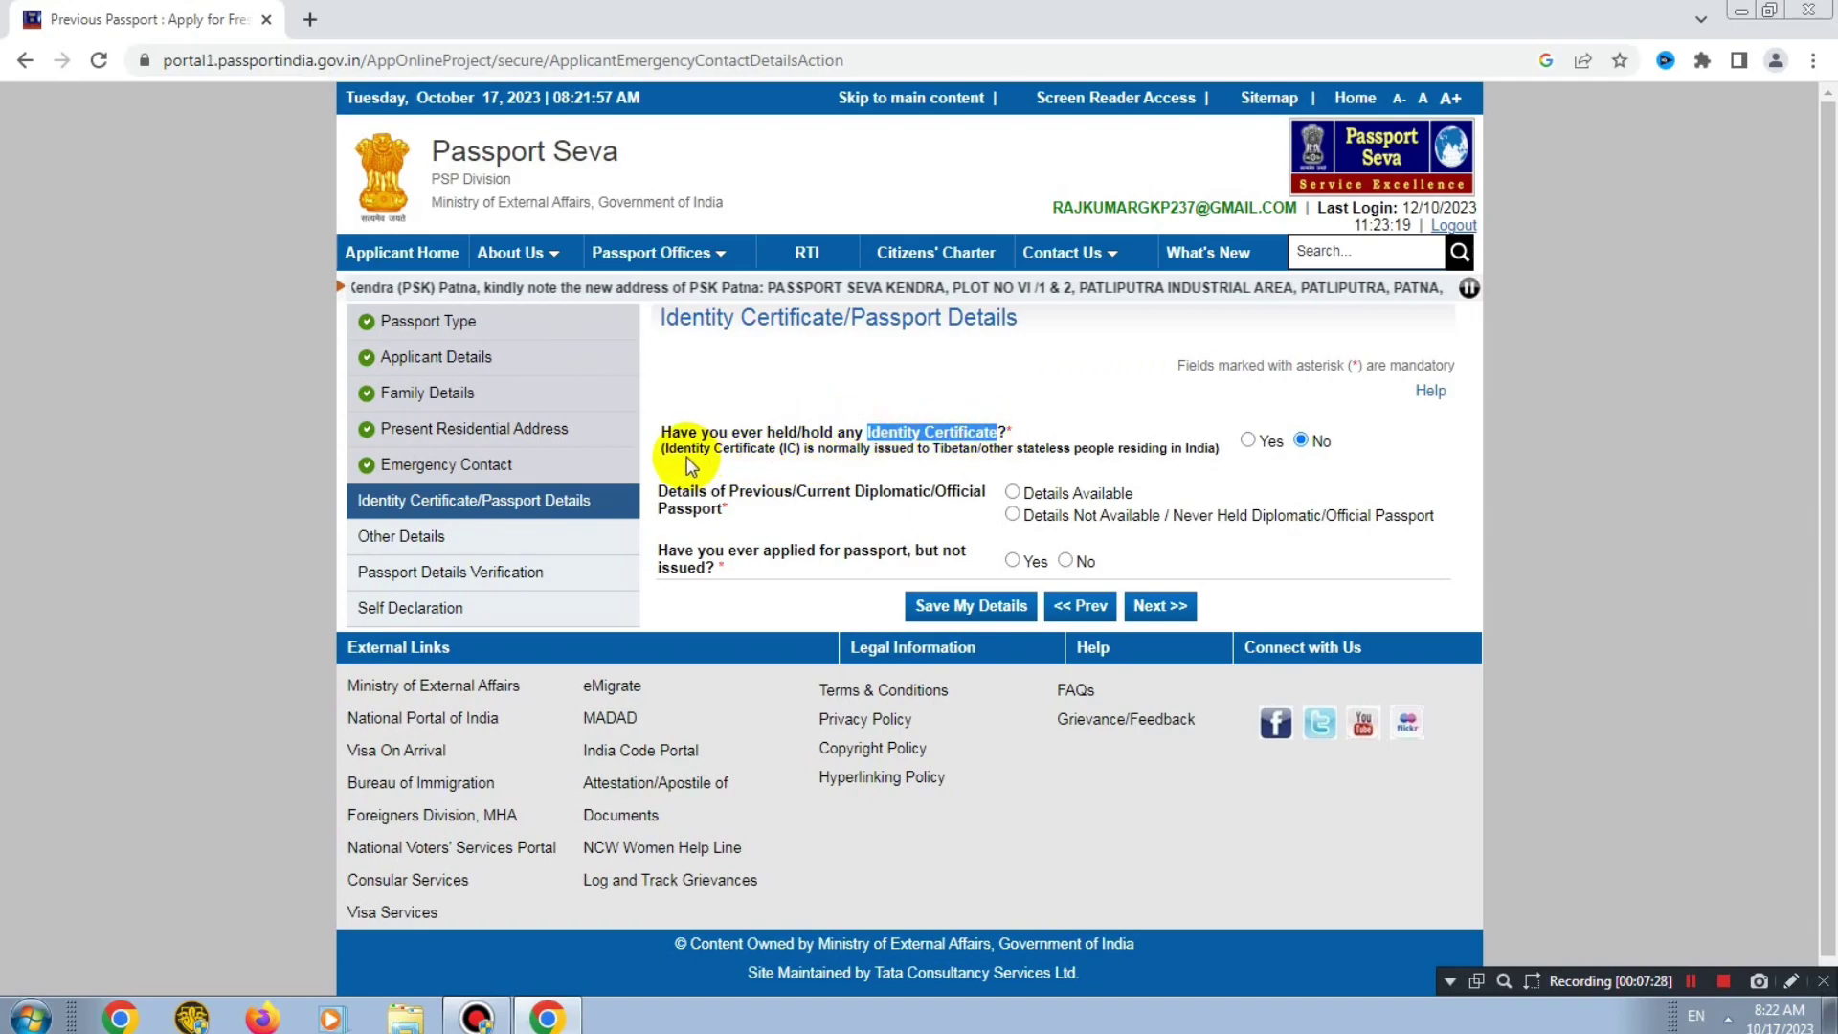
{"action": "left_click", "coordinate": [693, 450]}
{"action": "left_click_drag", "start_coordinate": [706, 452], "coordinate": [911, 427]}
{"action": "left_click", "coordinate": [1088, 412]}
{"action": "left_click", "coordinate": [1041, 440]}
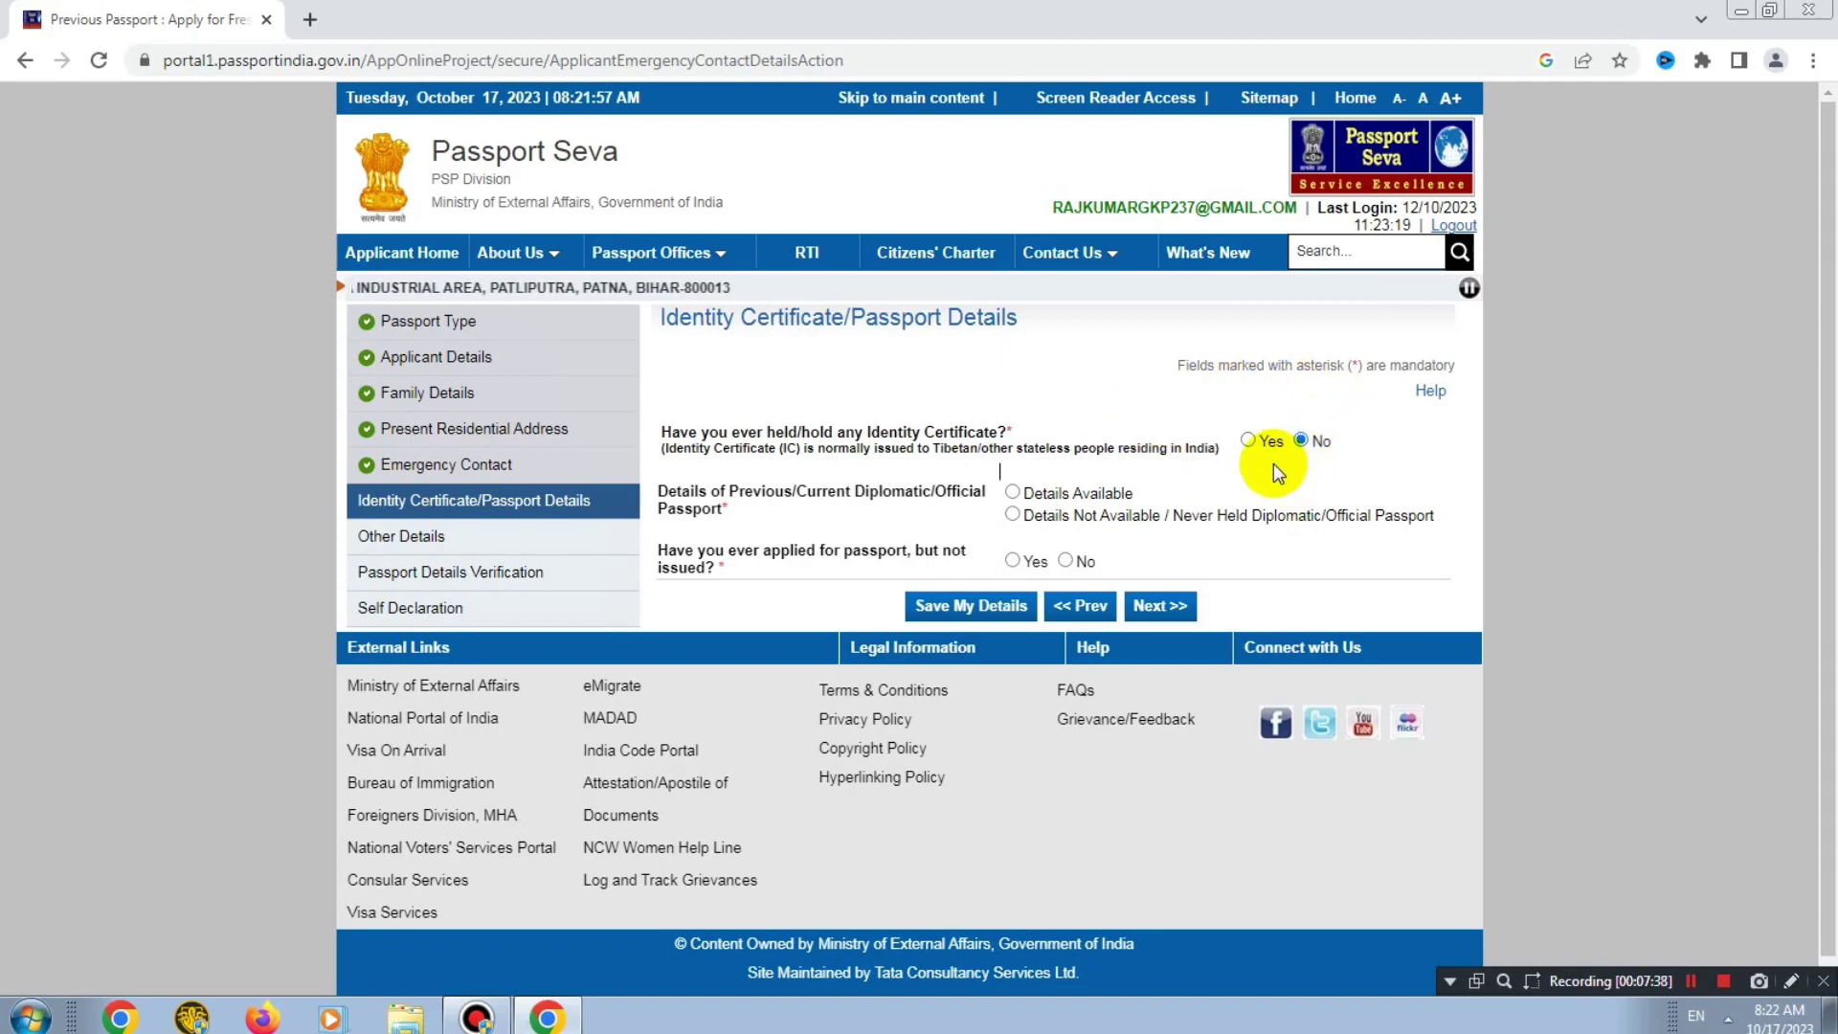
Set the previous/current diplomatic or official passport details to Details Not Available / Never Held Diplomatic/Official Passport
{"action": "left_click_drag", "start_coordinate": [667, 496], "coordinate": [893, 498]}
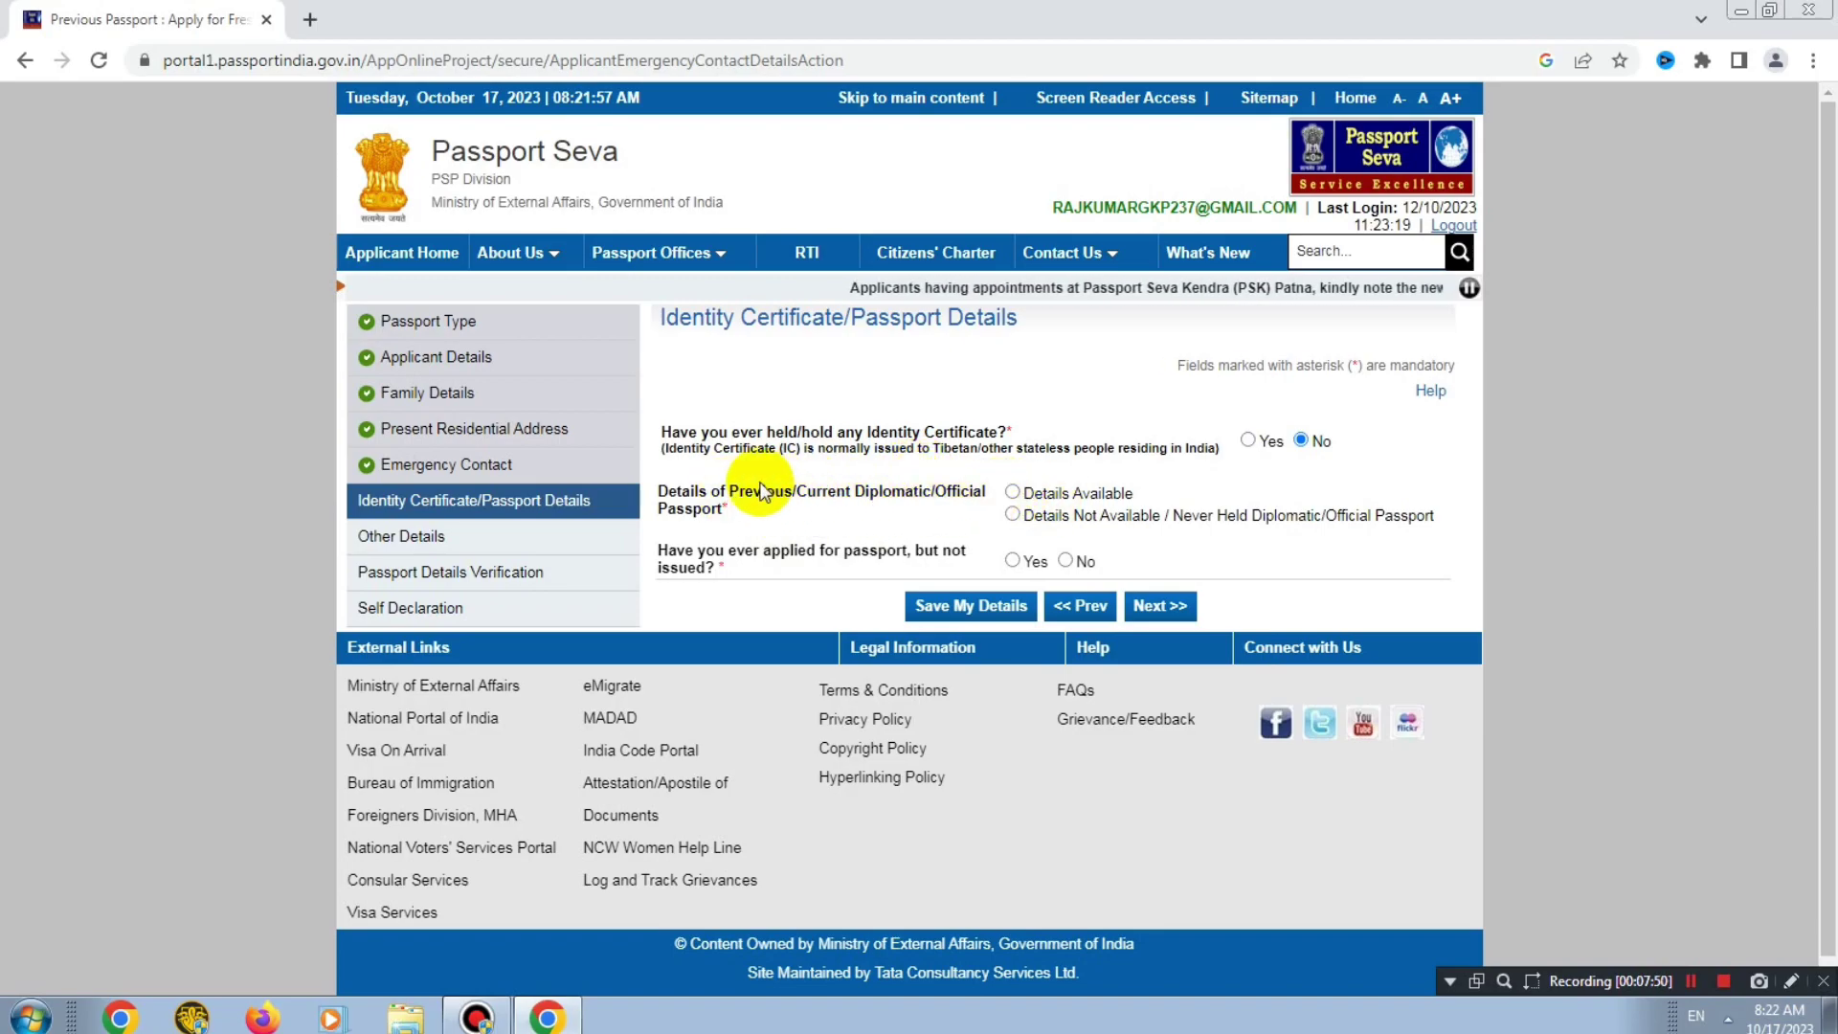
{"action": "left_click_drag", "start_coordinate": [730, 498], "coordinate": [816, 494]}
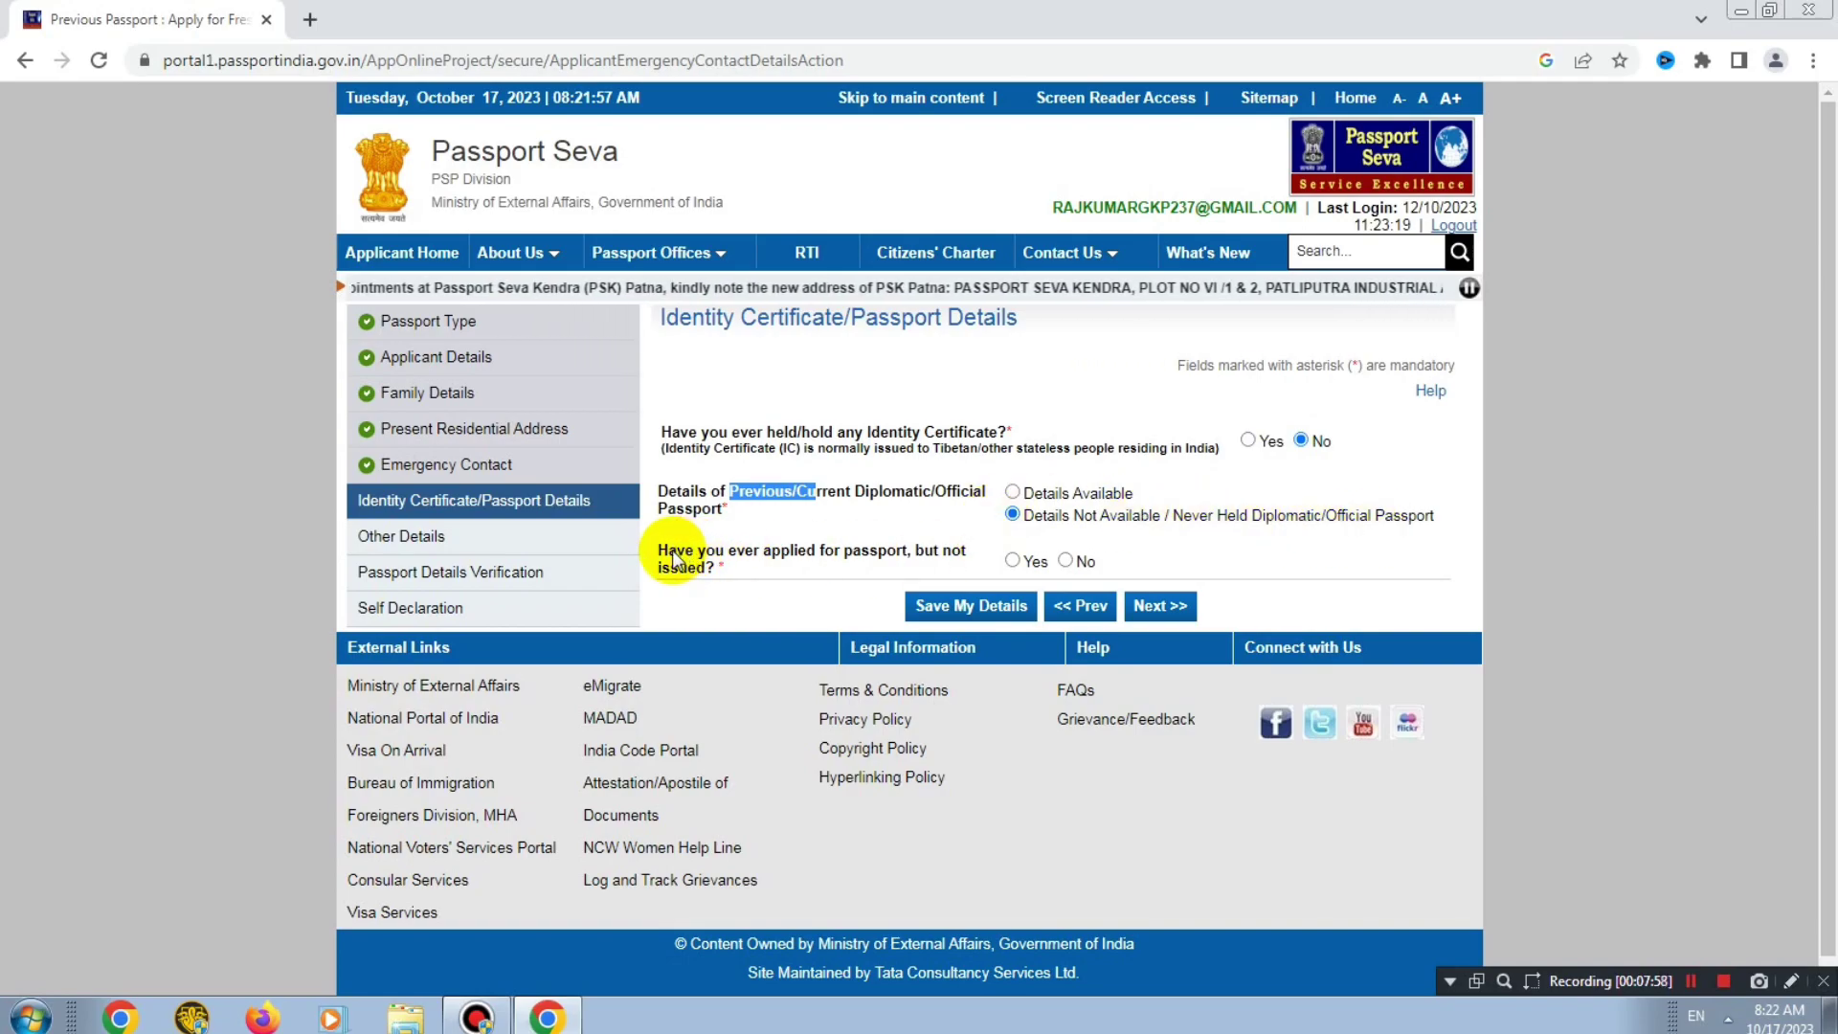
{"action": "left_click_drag", "start_coordinate": [667, 555], "coordinate": [735, 552]}
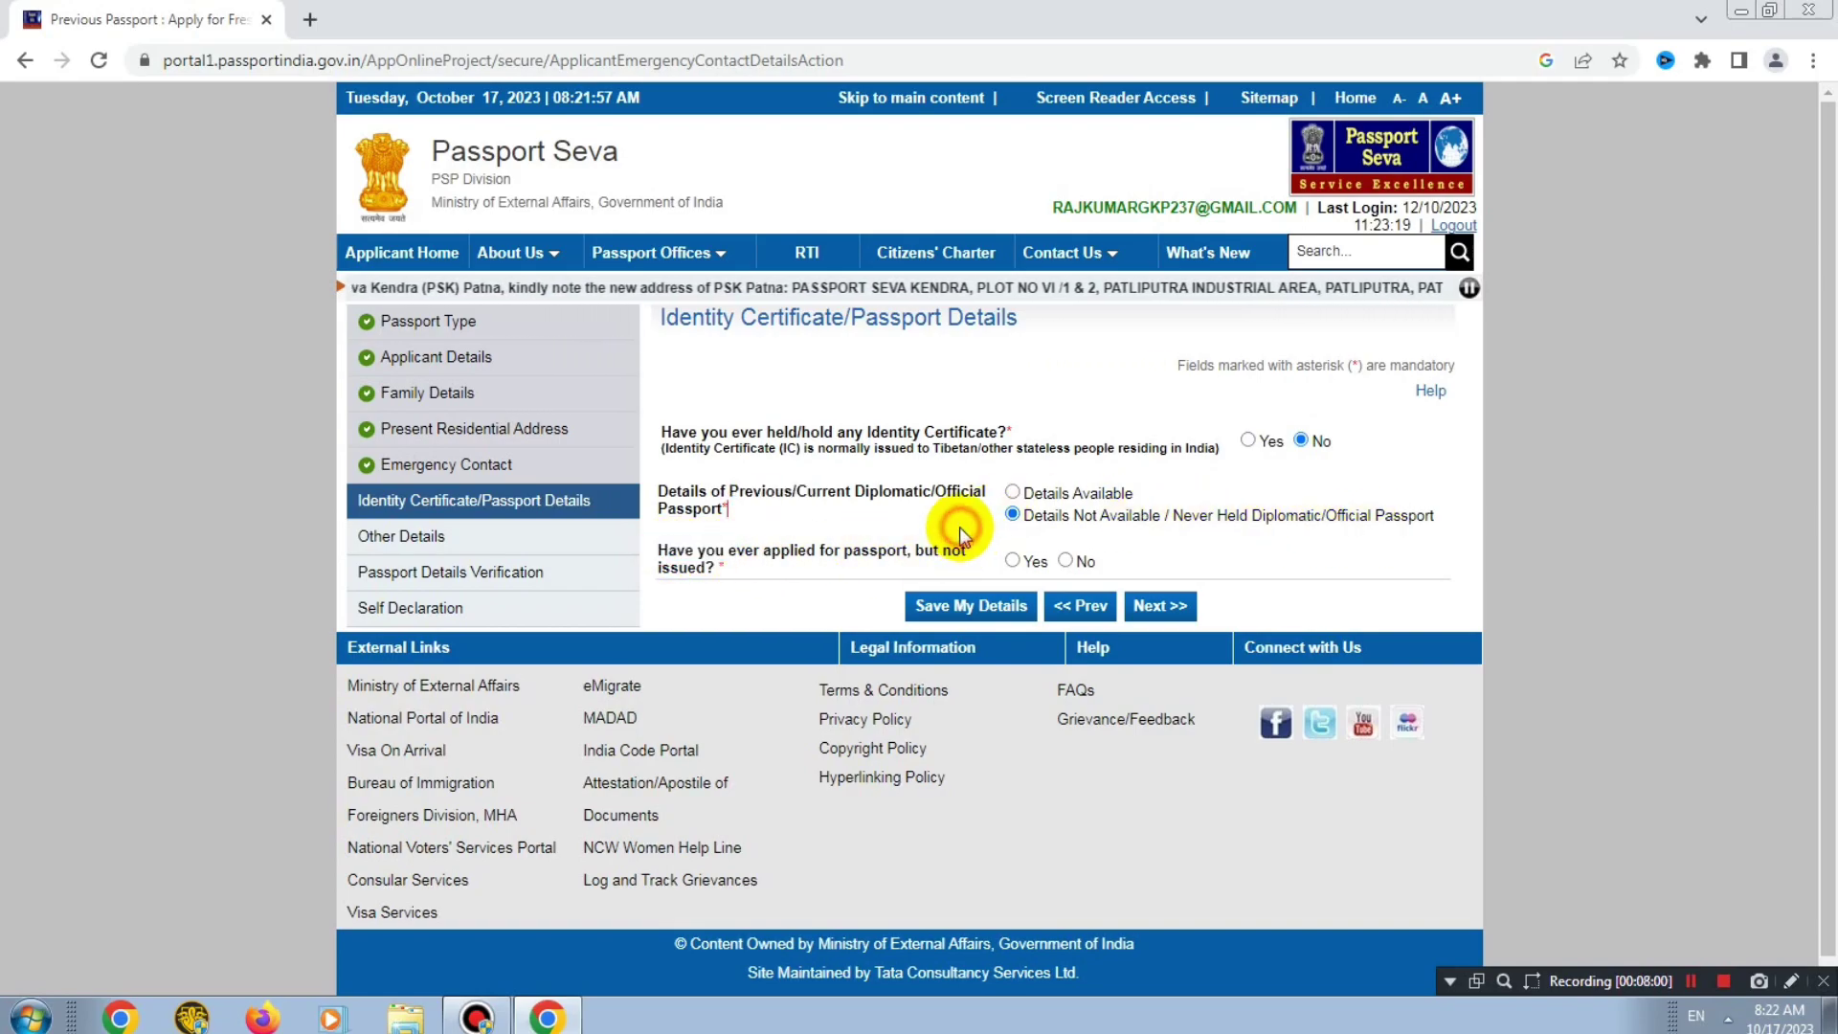
Answer No to having ever applied for a passport that was not issued, and continue to the Other Details section
{"action": "left_click_drag", "start_coordinate": [659, 554], "coordinate": [916, 586]}
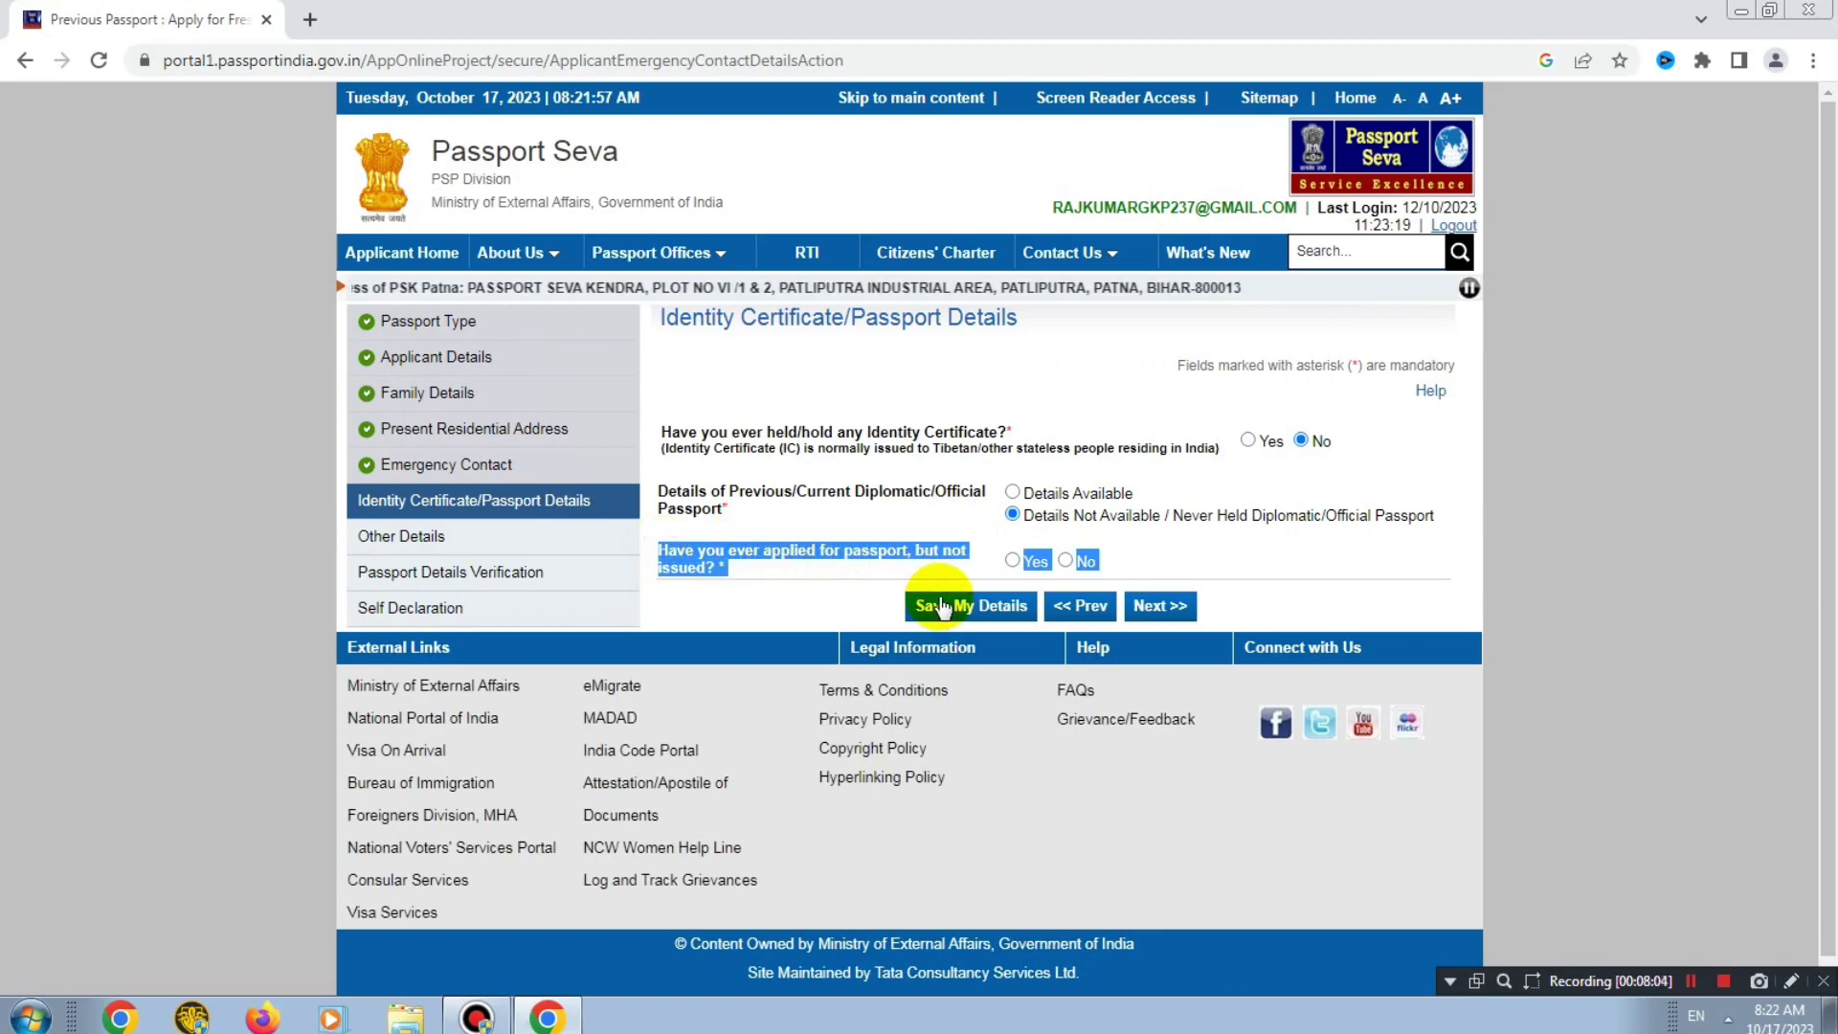
{"action": "left_click", "coordinate": [934, 560]}
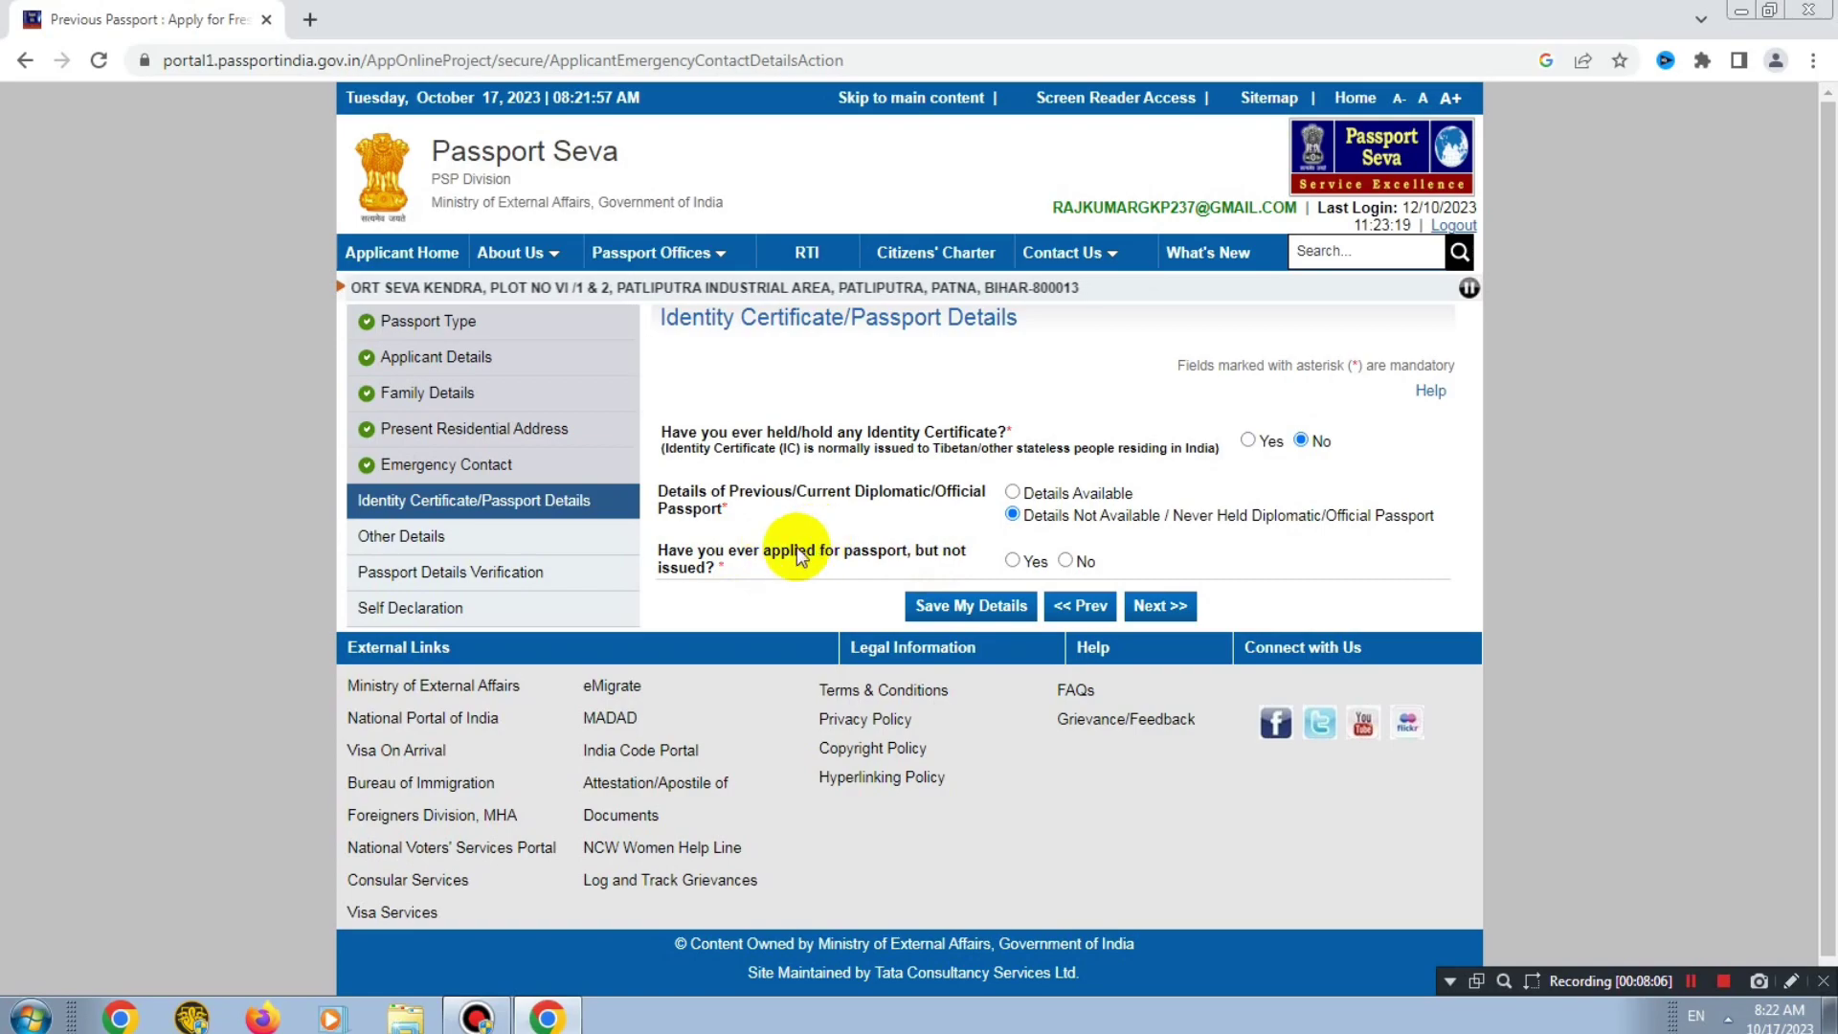
{"action": "left_click", "coordinate": [1064, 561]}
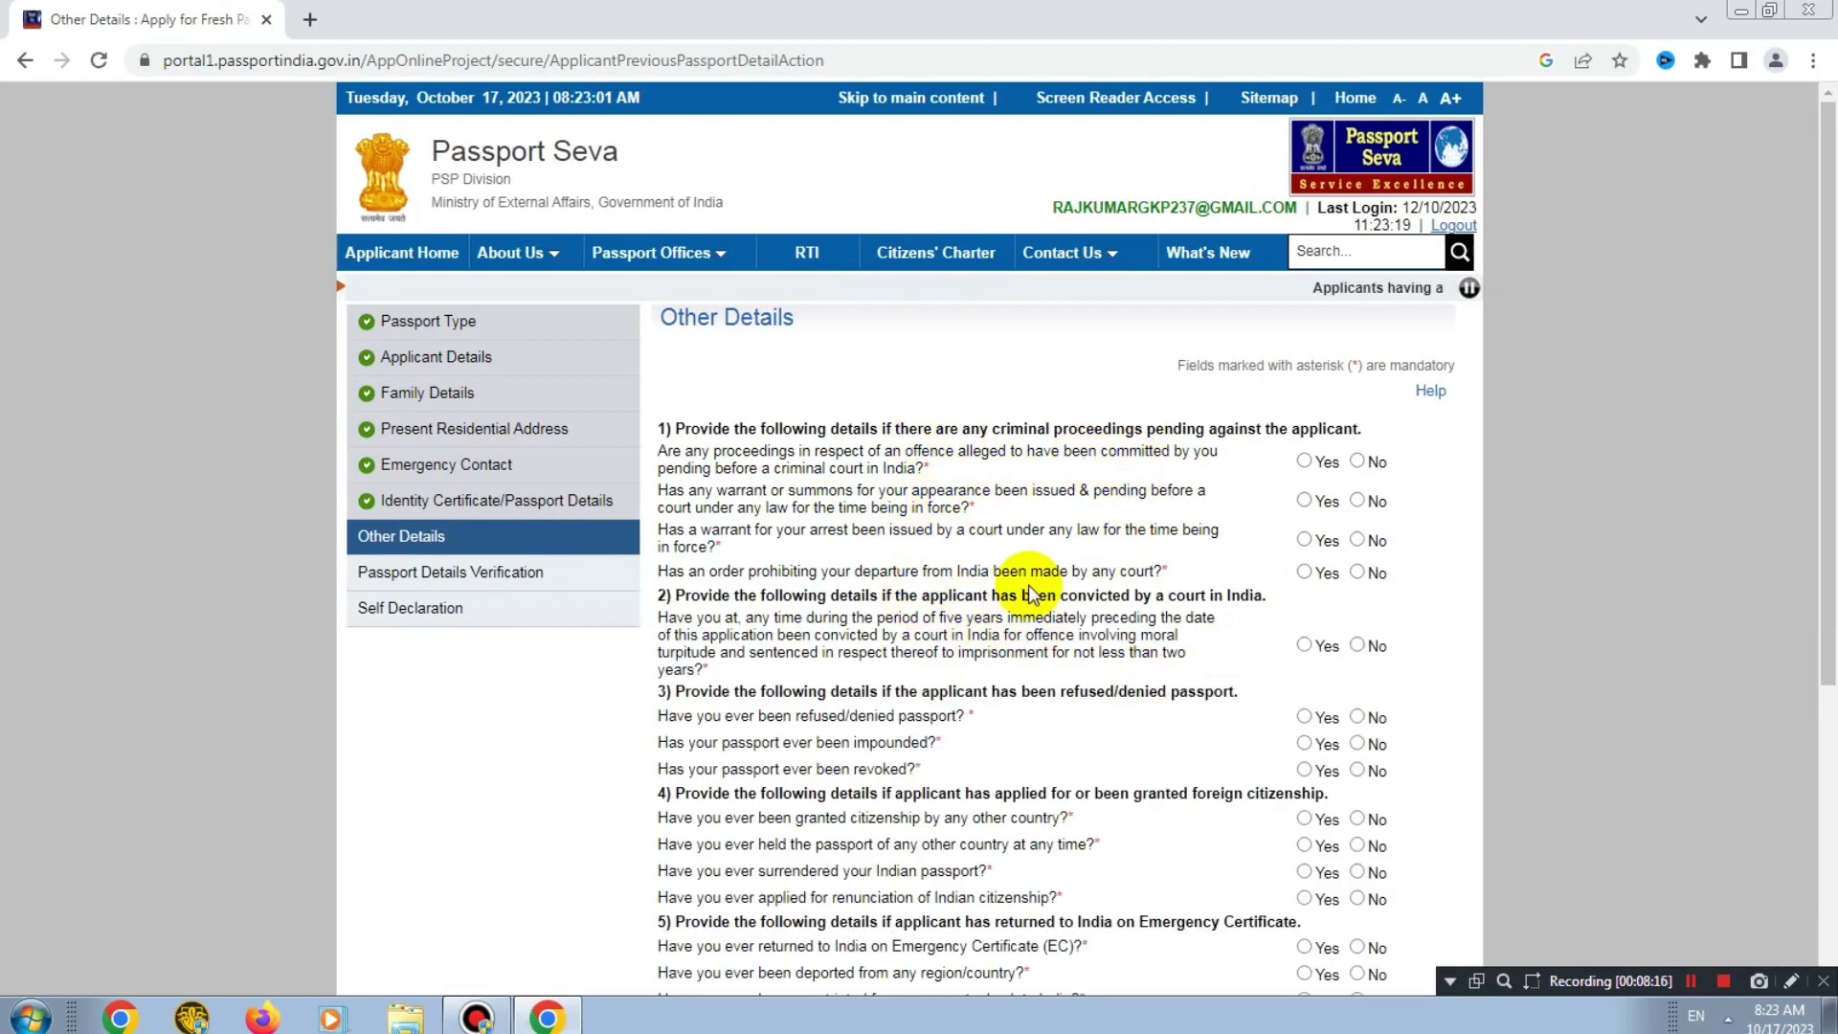
Answer No to all pending criminal proceedings questions and to the question on conviction by a court in India
{"action": "scroll", "coordinate": [1809, 390], "scroll_direction": "down", "scroll_amount": 1}
{"action": "triple_click", "coordinate": [666, 271]}
{"action": "left_click", "coordinate": [841, 275]}
{"action": "scroll", "coordinate": [1063, 350], "scroll_direction": "down", "scroll_amount": 2}
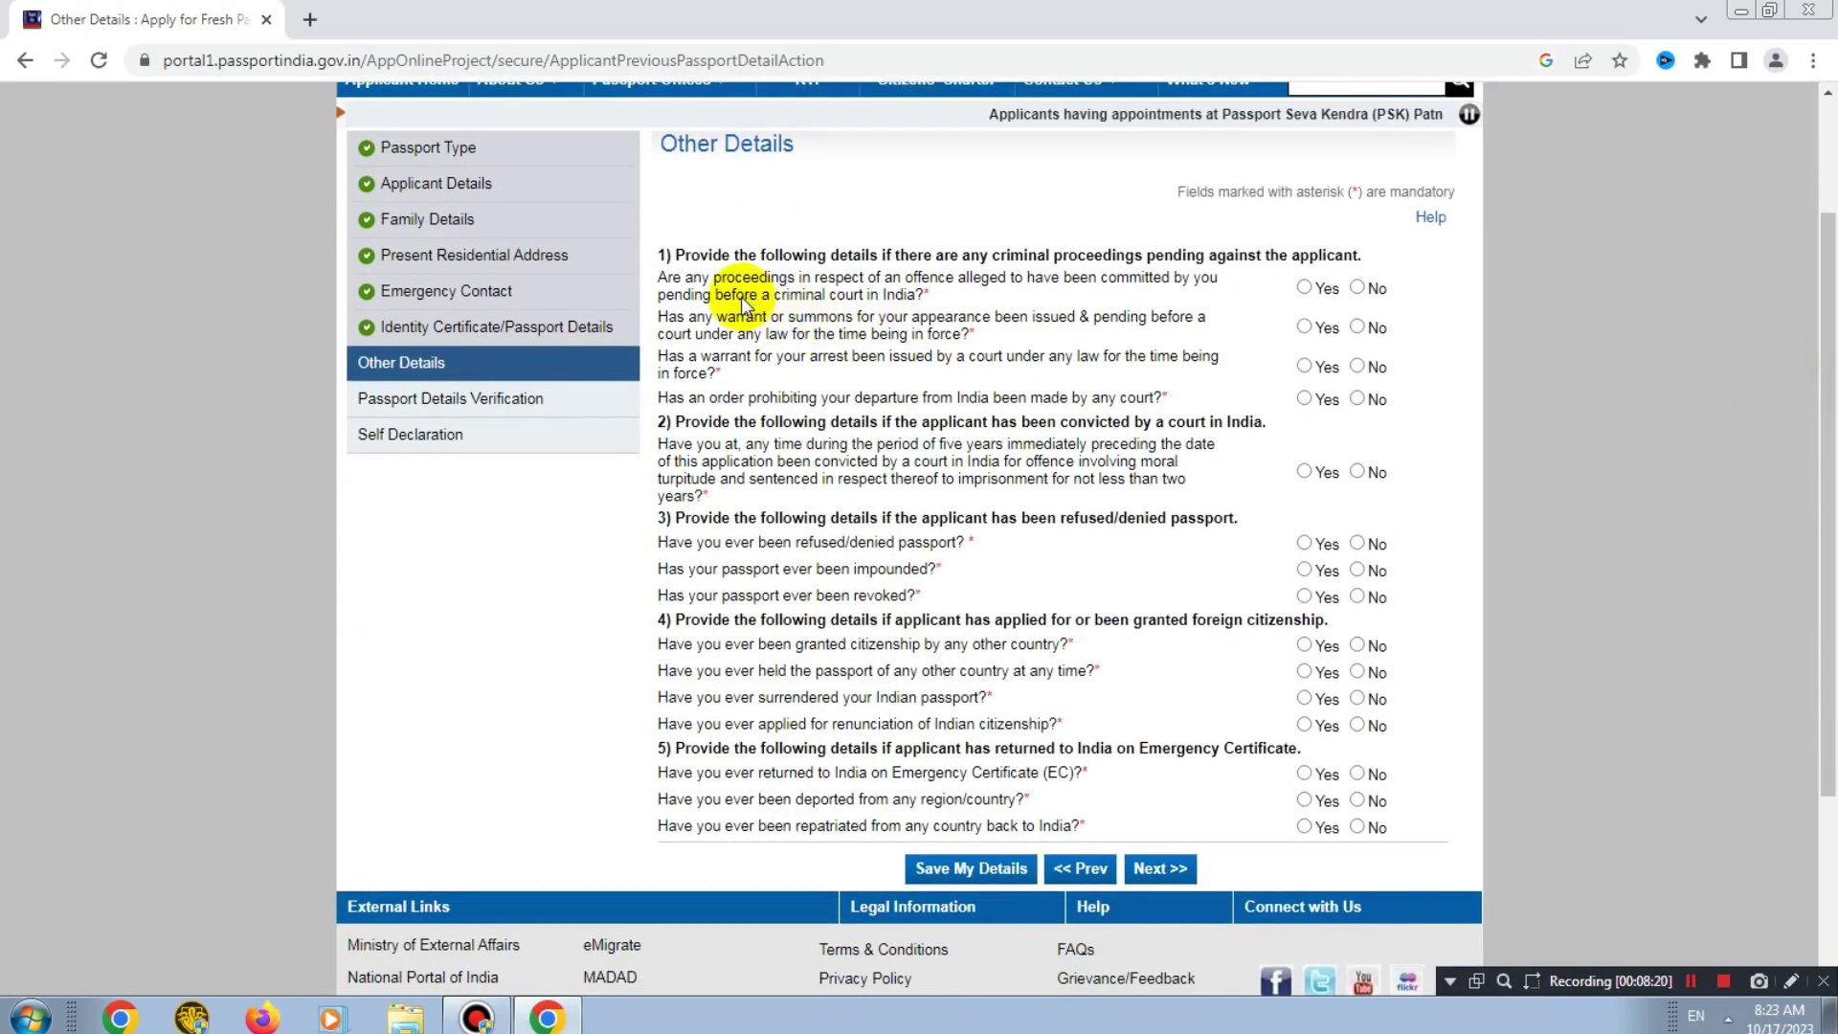
{"action": "left_click_drag", "start_coordinate": [696, 251], "coordinate": [1152, 674]}
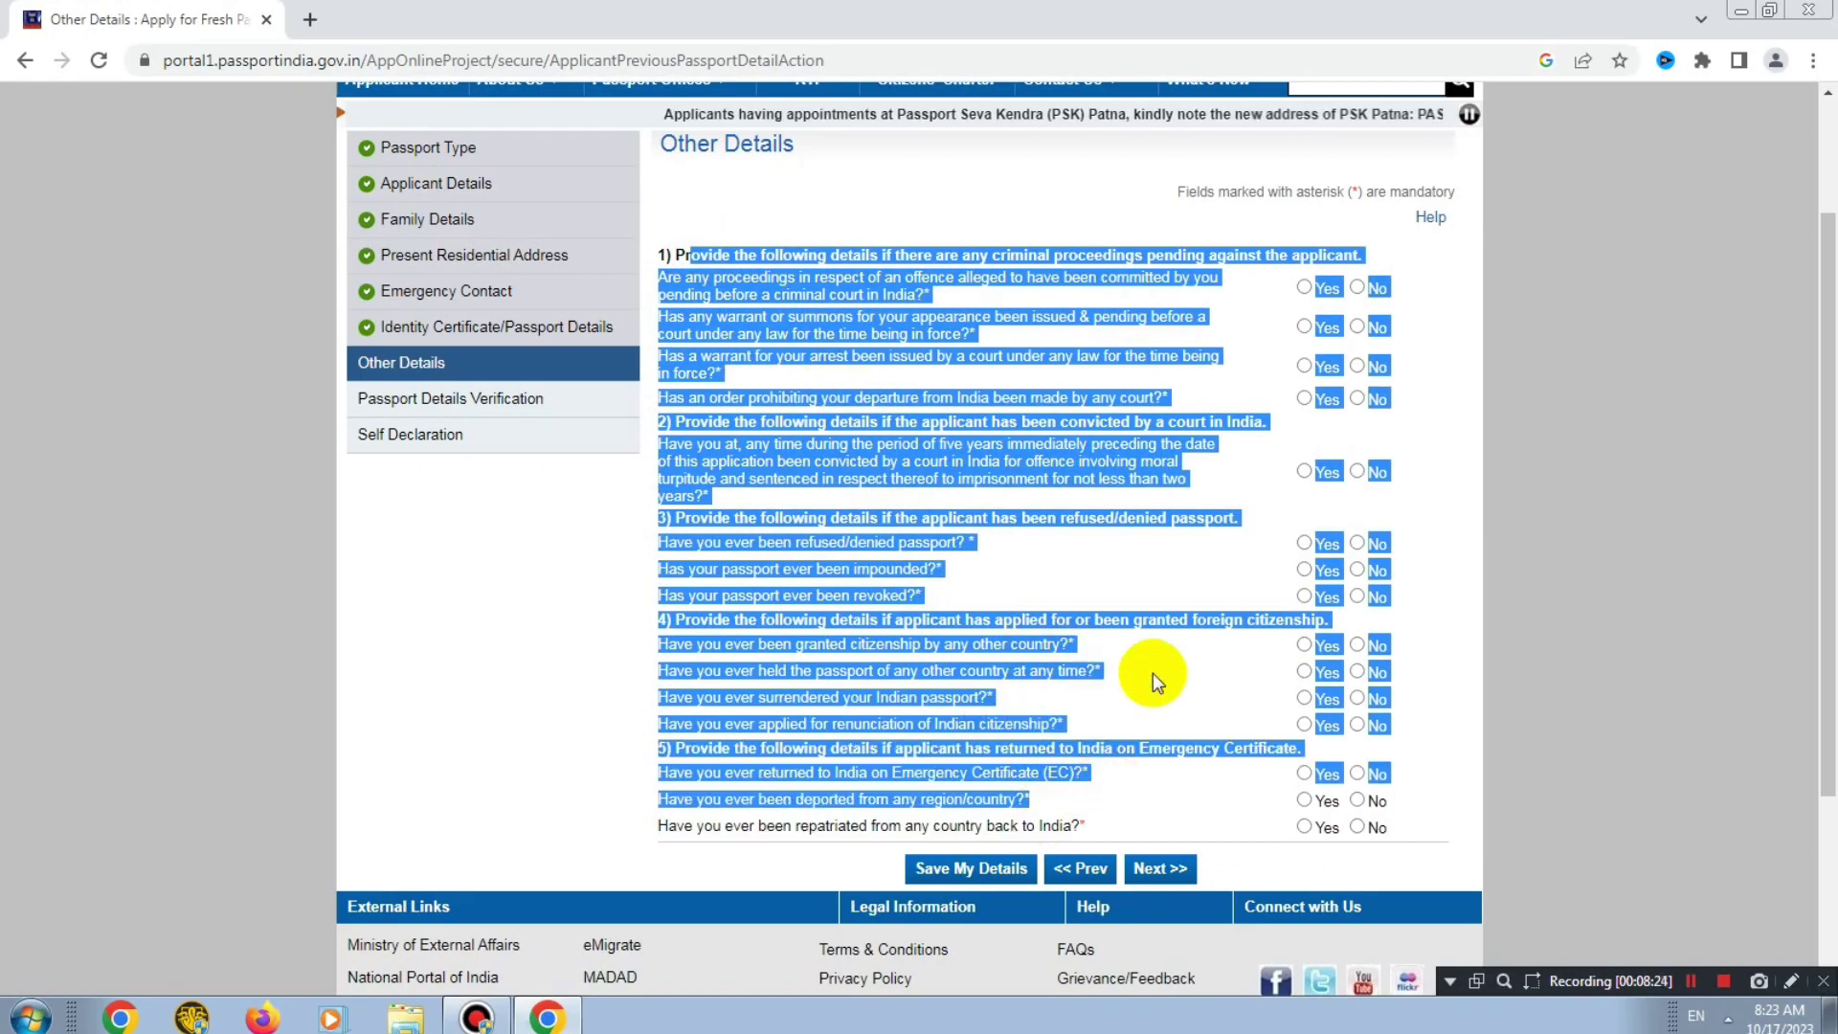
{"action": "left_click", "coordinate": [1152, 675]}
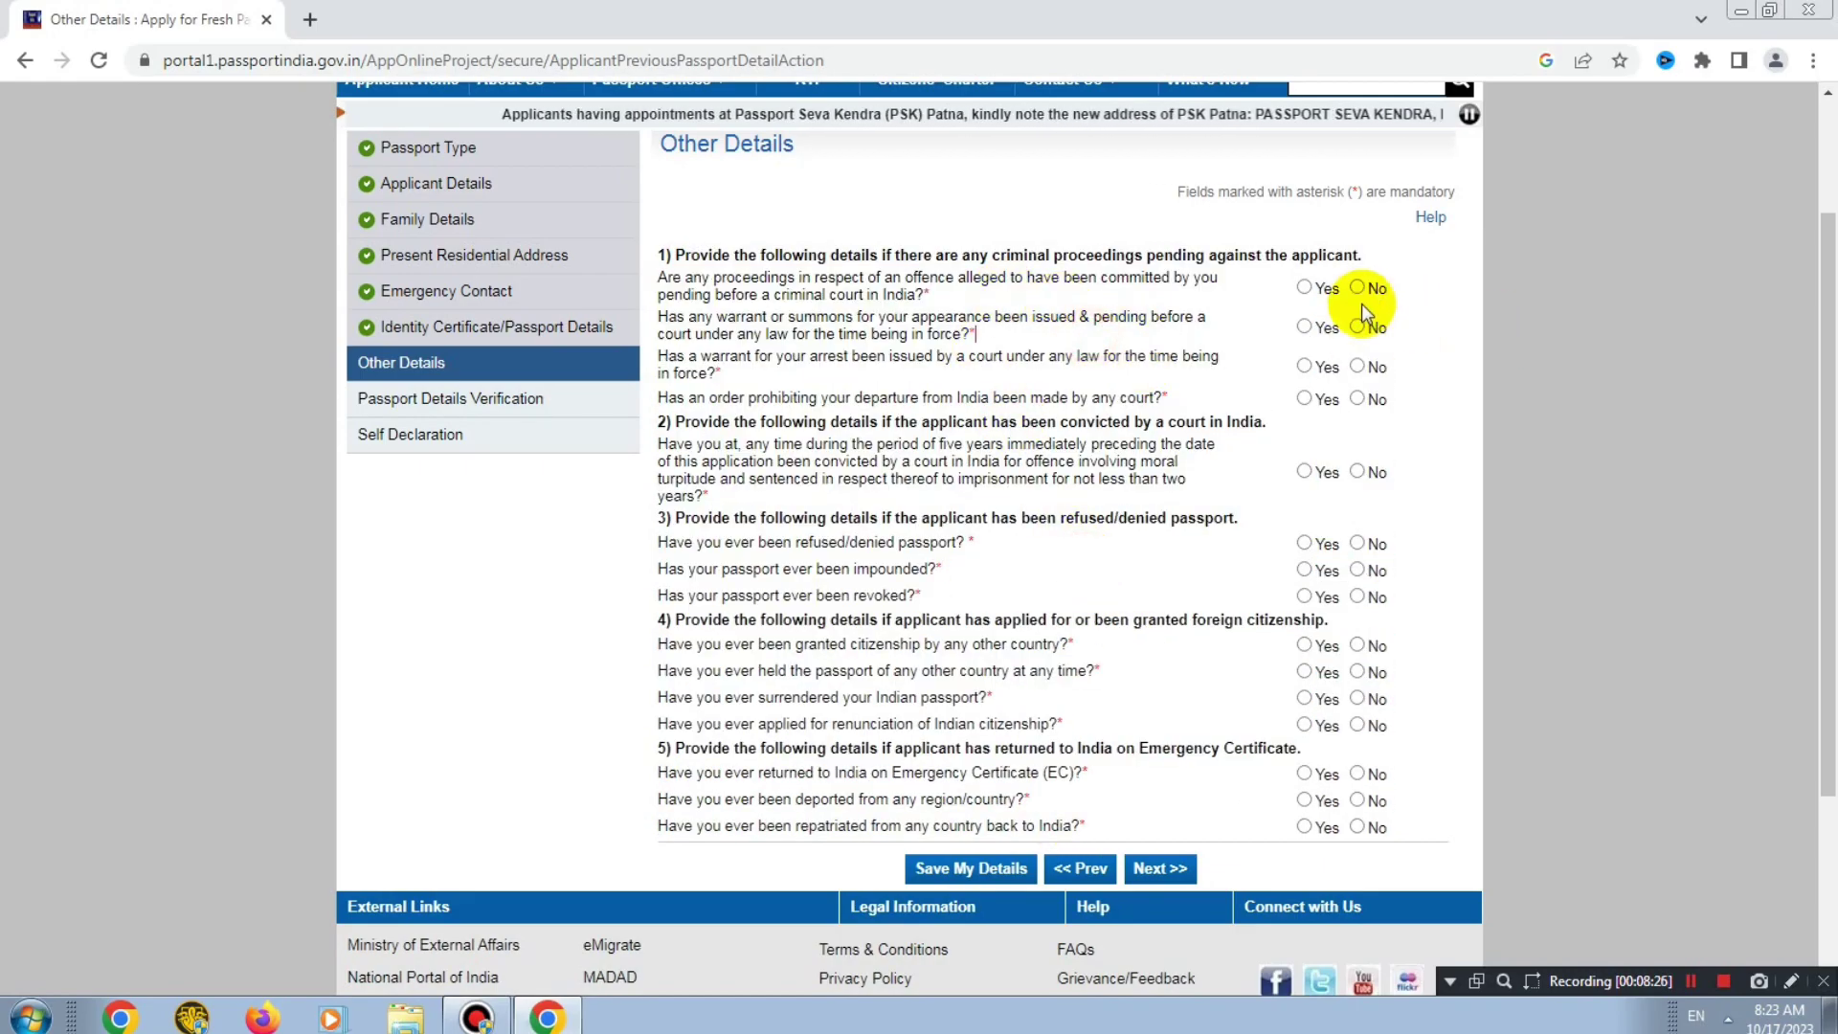
{"action": "left_click", "coordinate": [1357, 366]}
{"action": "left_click", "coordinate": [1358, 399]}
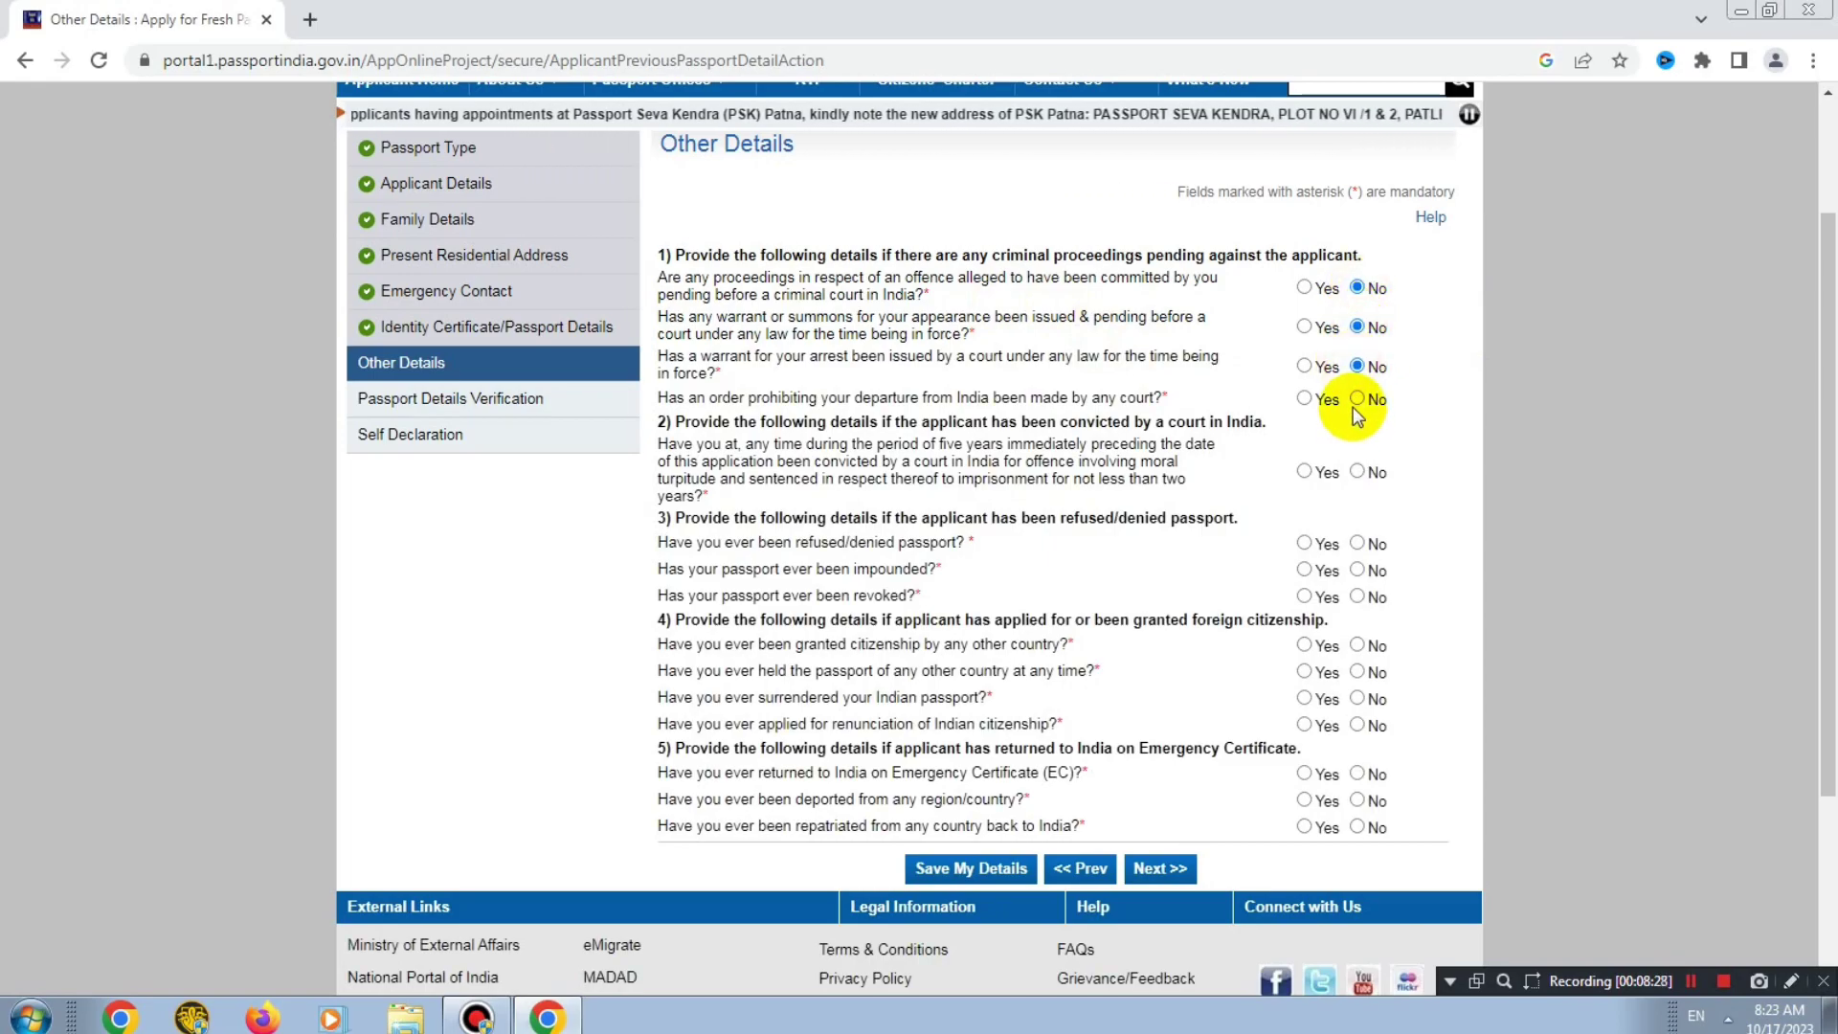
{"action": "left_click", "coordinate": [1358, 471]}
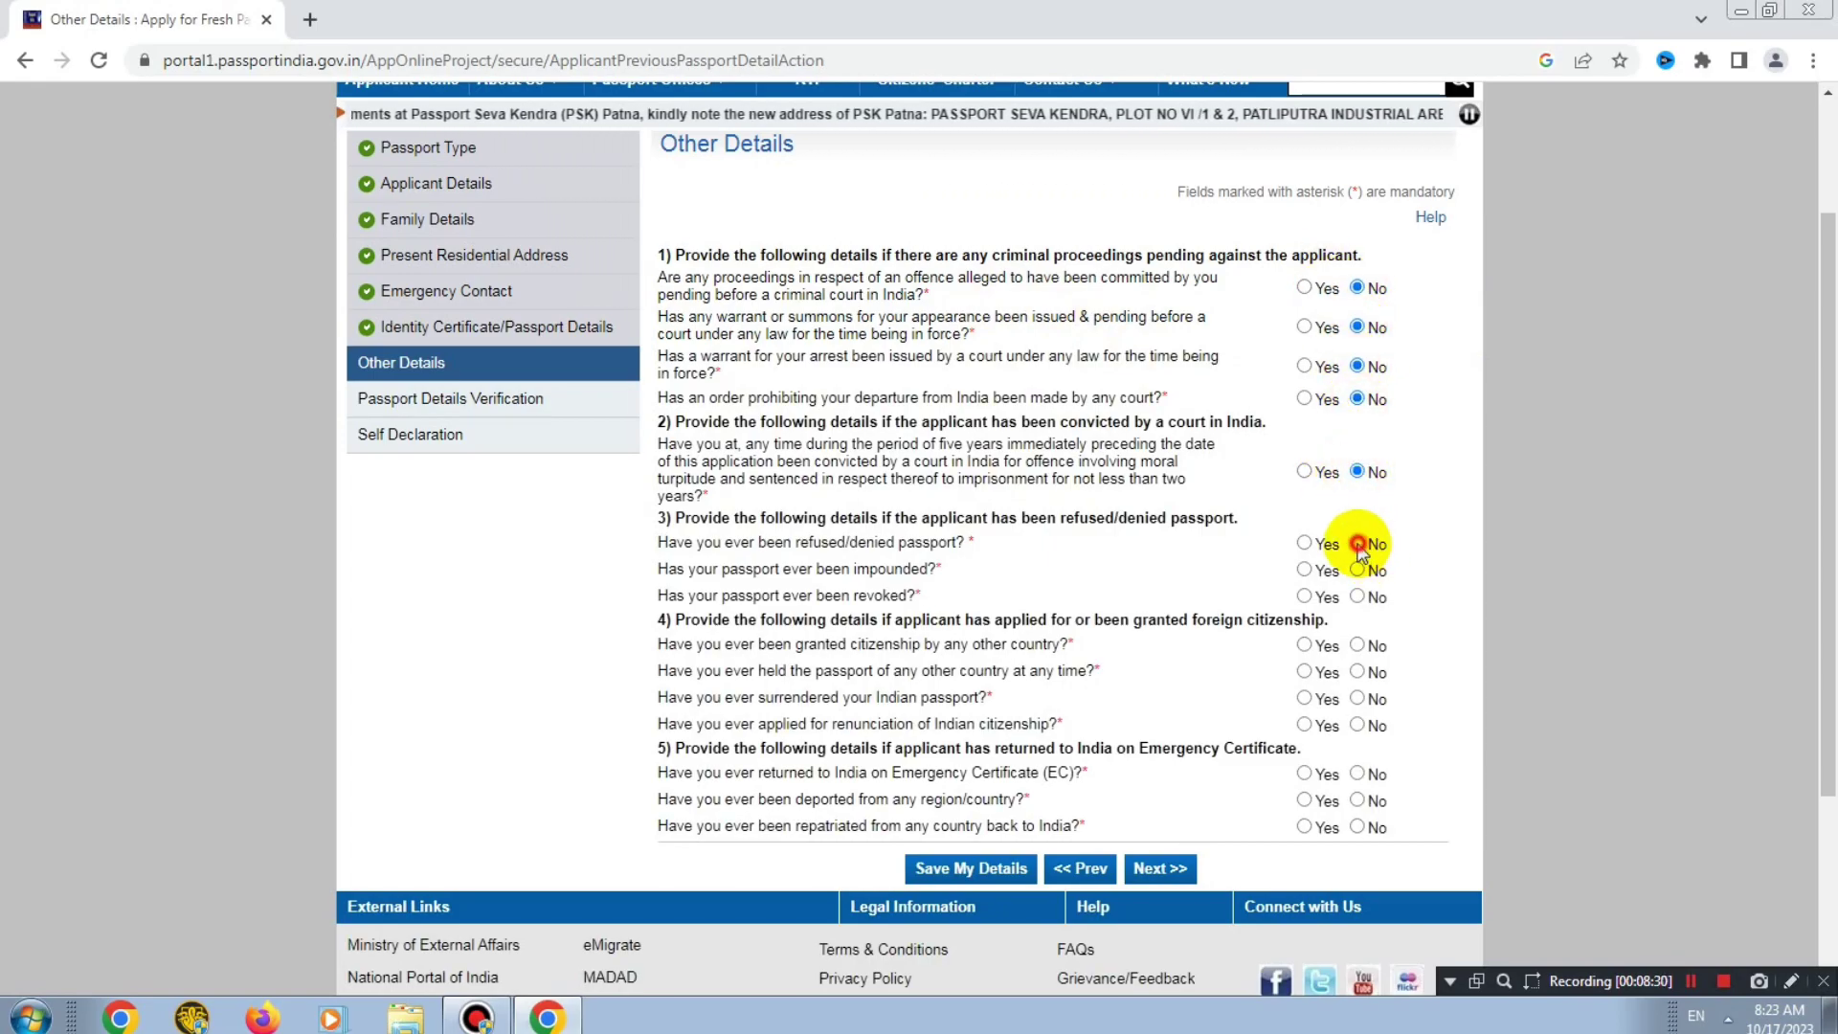
Answer No to the passport refusal, foreign citizenship and Emergency Certificate questions, then save the details and continue to Passport Details Verification
{"action": "left_click", "coordinate": [1357, 597]}
{"action": "left_click", "coordinate": [1358, 644]}
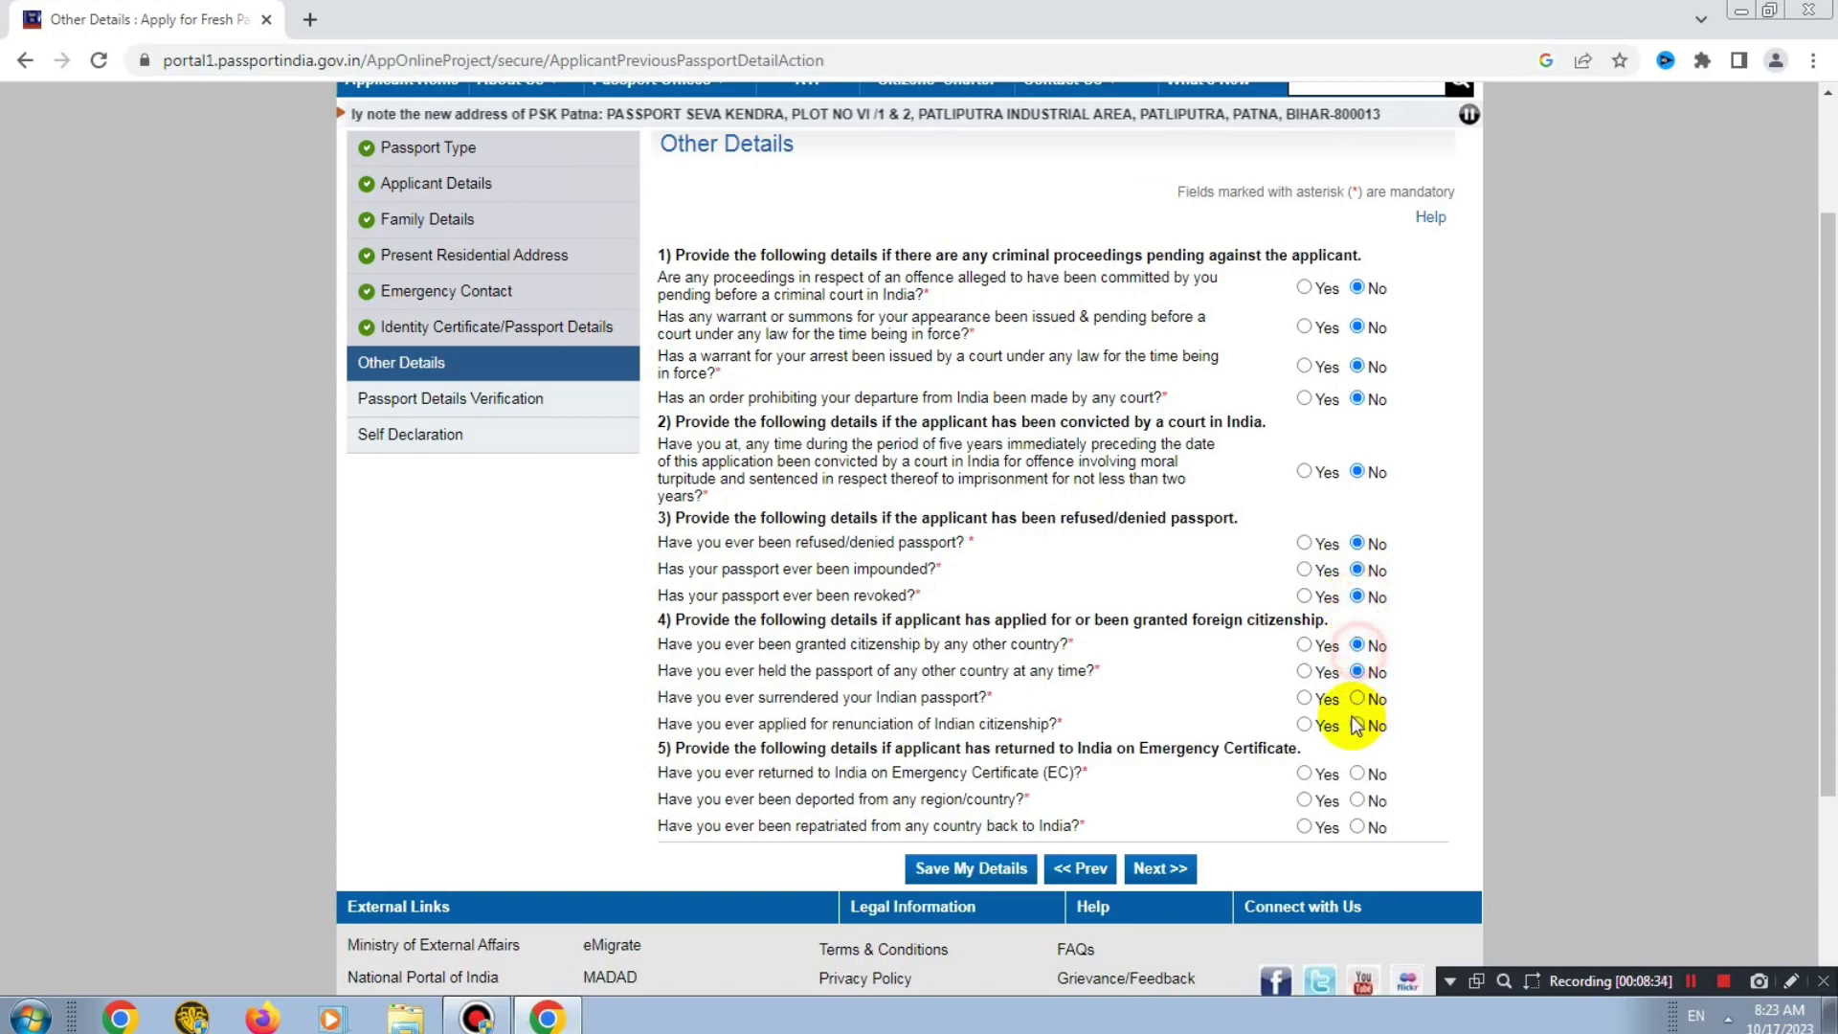
{"action": "left_click", "coordinate": [1359, 699]}
{"action": "left_click", "coordinate": [1359, 726]}
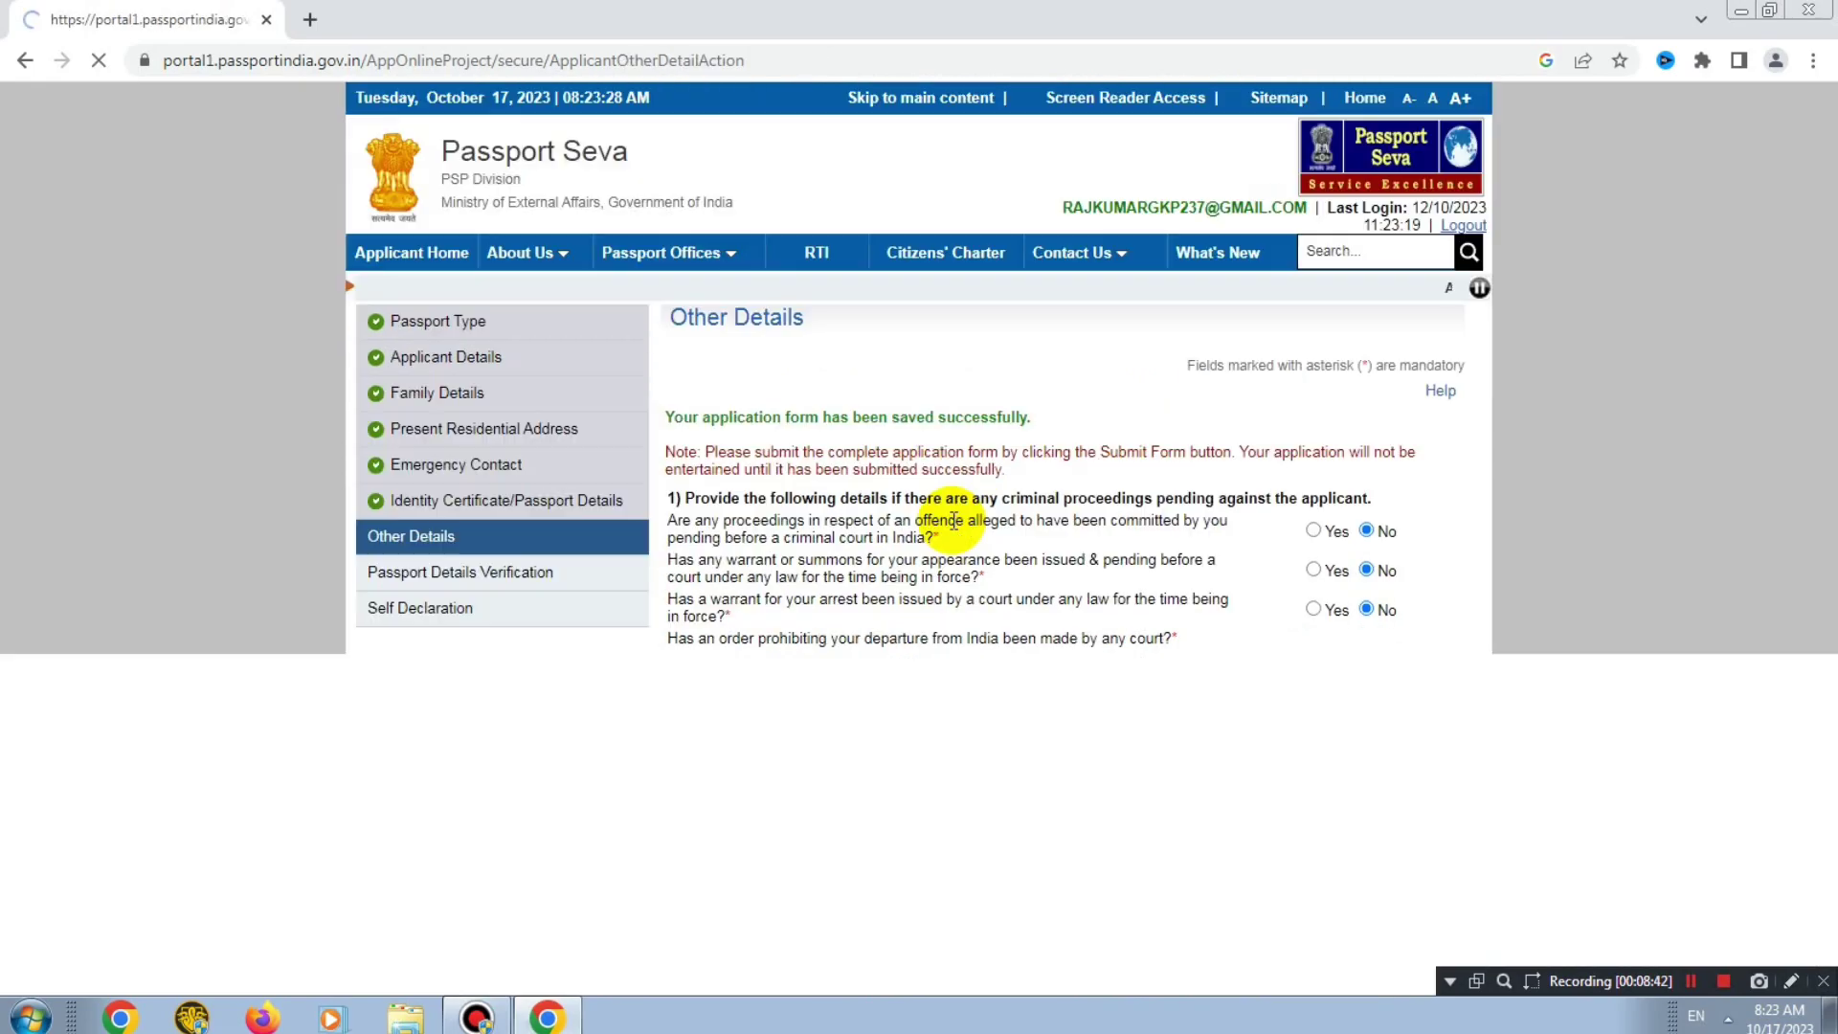
{"action": "scroll", "coordinate": [962, 723], "scroll_direction": "down", "scroll_amount": 3}
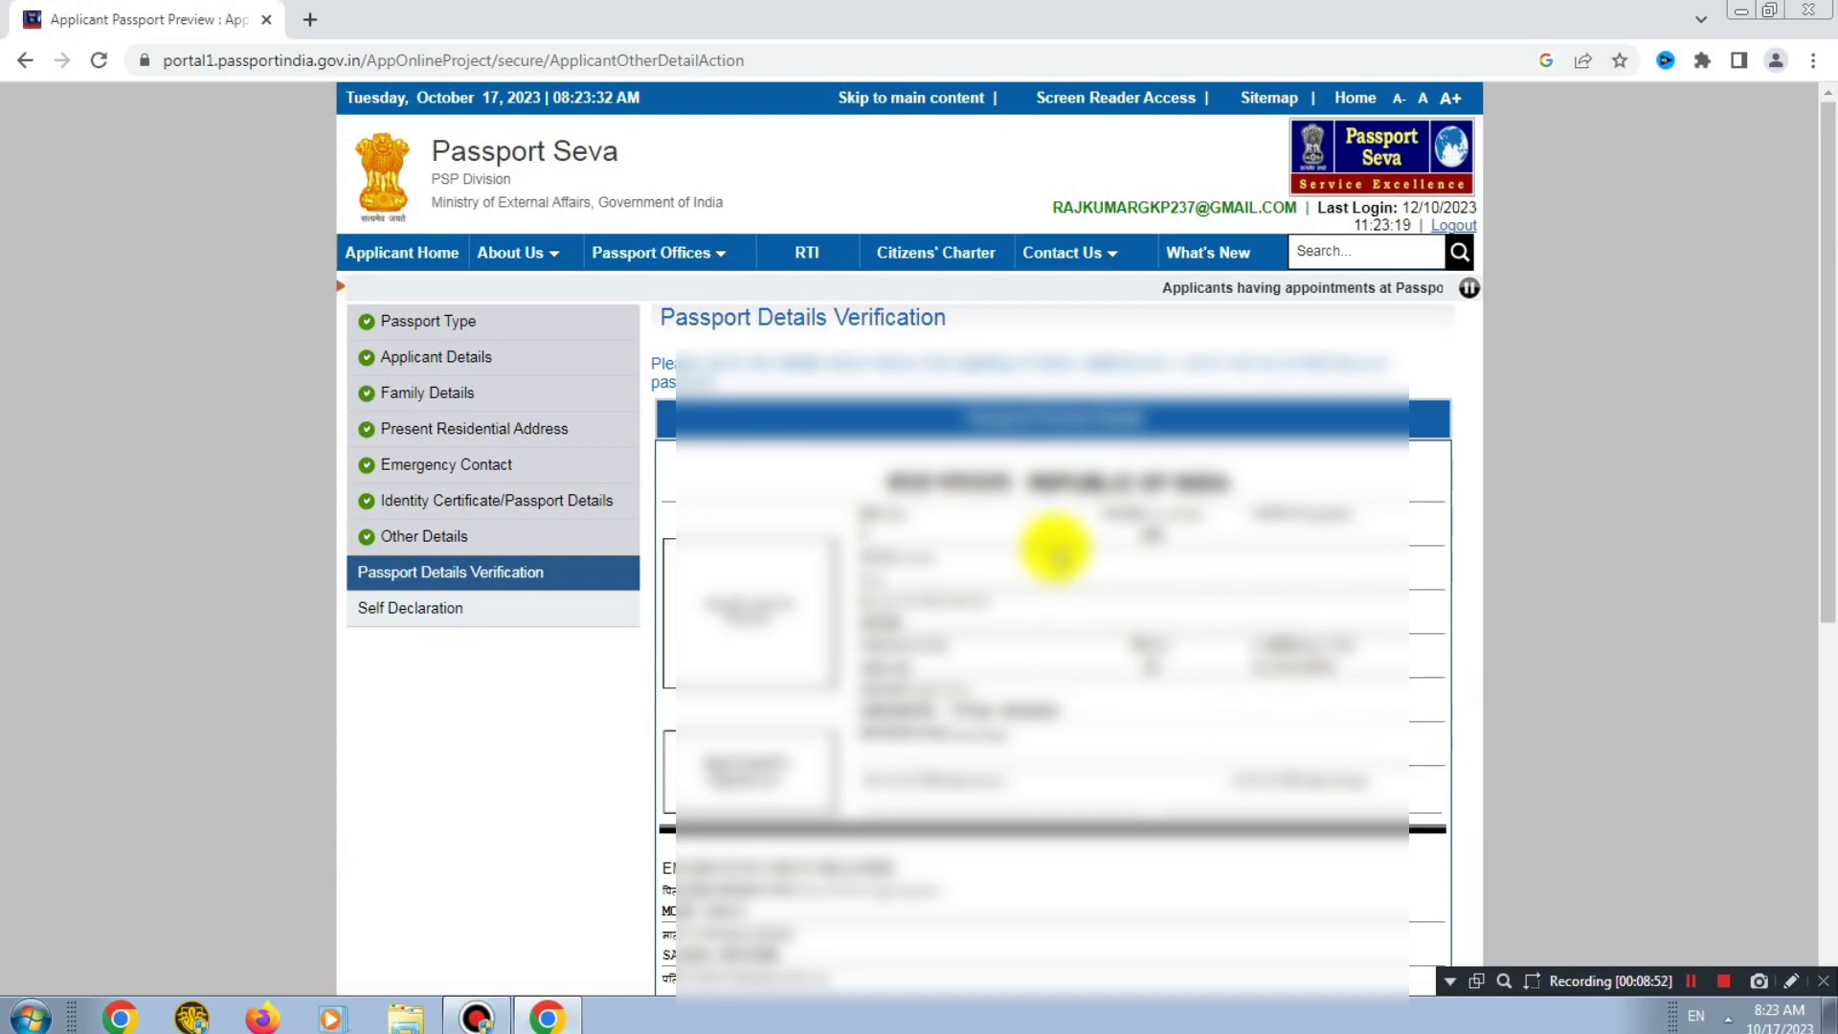
Check the applicant's details in the passport preview and proceed to the Self Declaration section
{"action": "left_click", "coordinate": [969, 417]}
{"action": "left_click_drag", "start_coordinate": [1813, 307], "coordinate": [1824, 426]}
{"action": "left_click_drag", "start_coordinate": [876, 287], "coordinate": [1272, 285]}
{"action": "left_click", "coordinate": [1272, 280]}
{"action": "scroll", "coordinate": [923, 398], "scroll_direction": "down", "scroll_amount": 2}
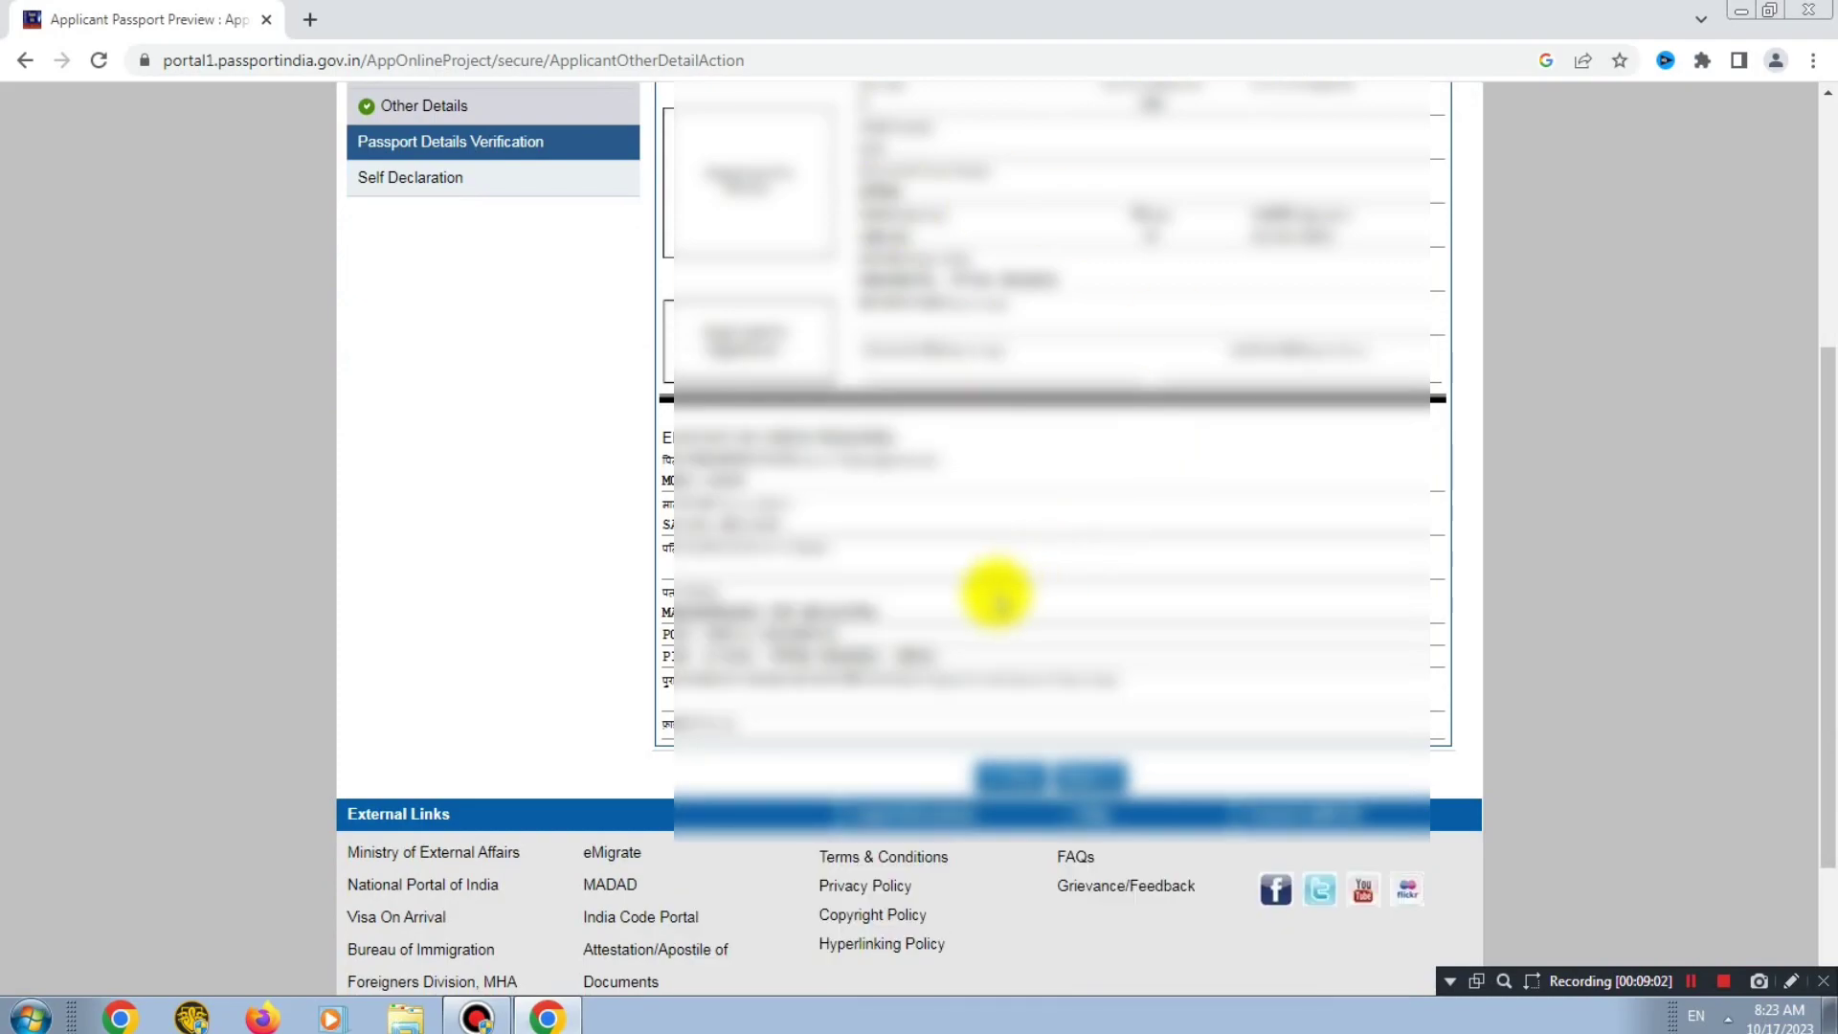
{"action": "scroll", "coordinate": [819, 488], "scroll_direction": "up", "scroll_amount": 1}
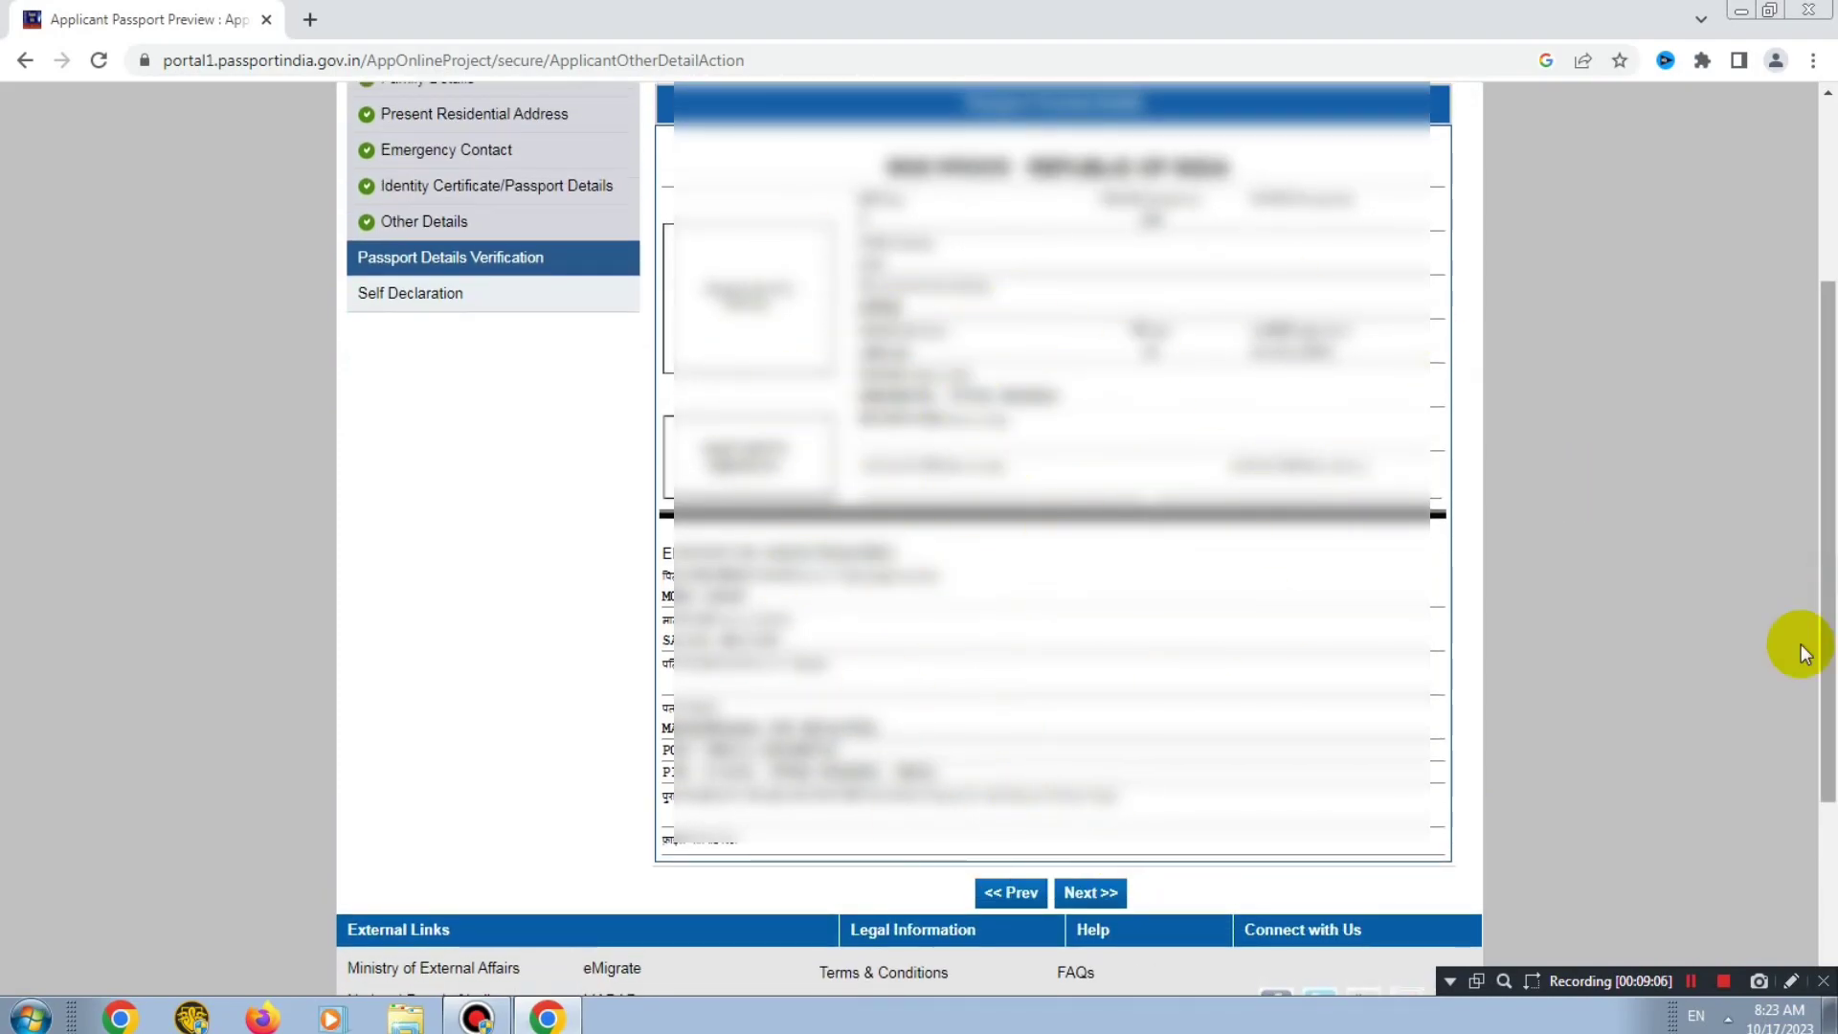
{"action": "left_click_drag", "start_coordinate": [1817, 521], "coordinate": [1817, 504]}
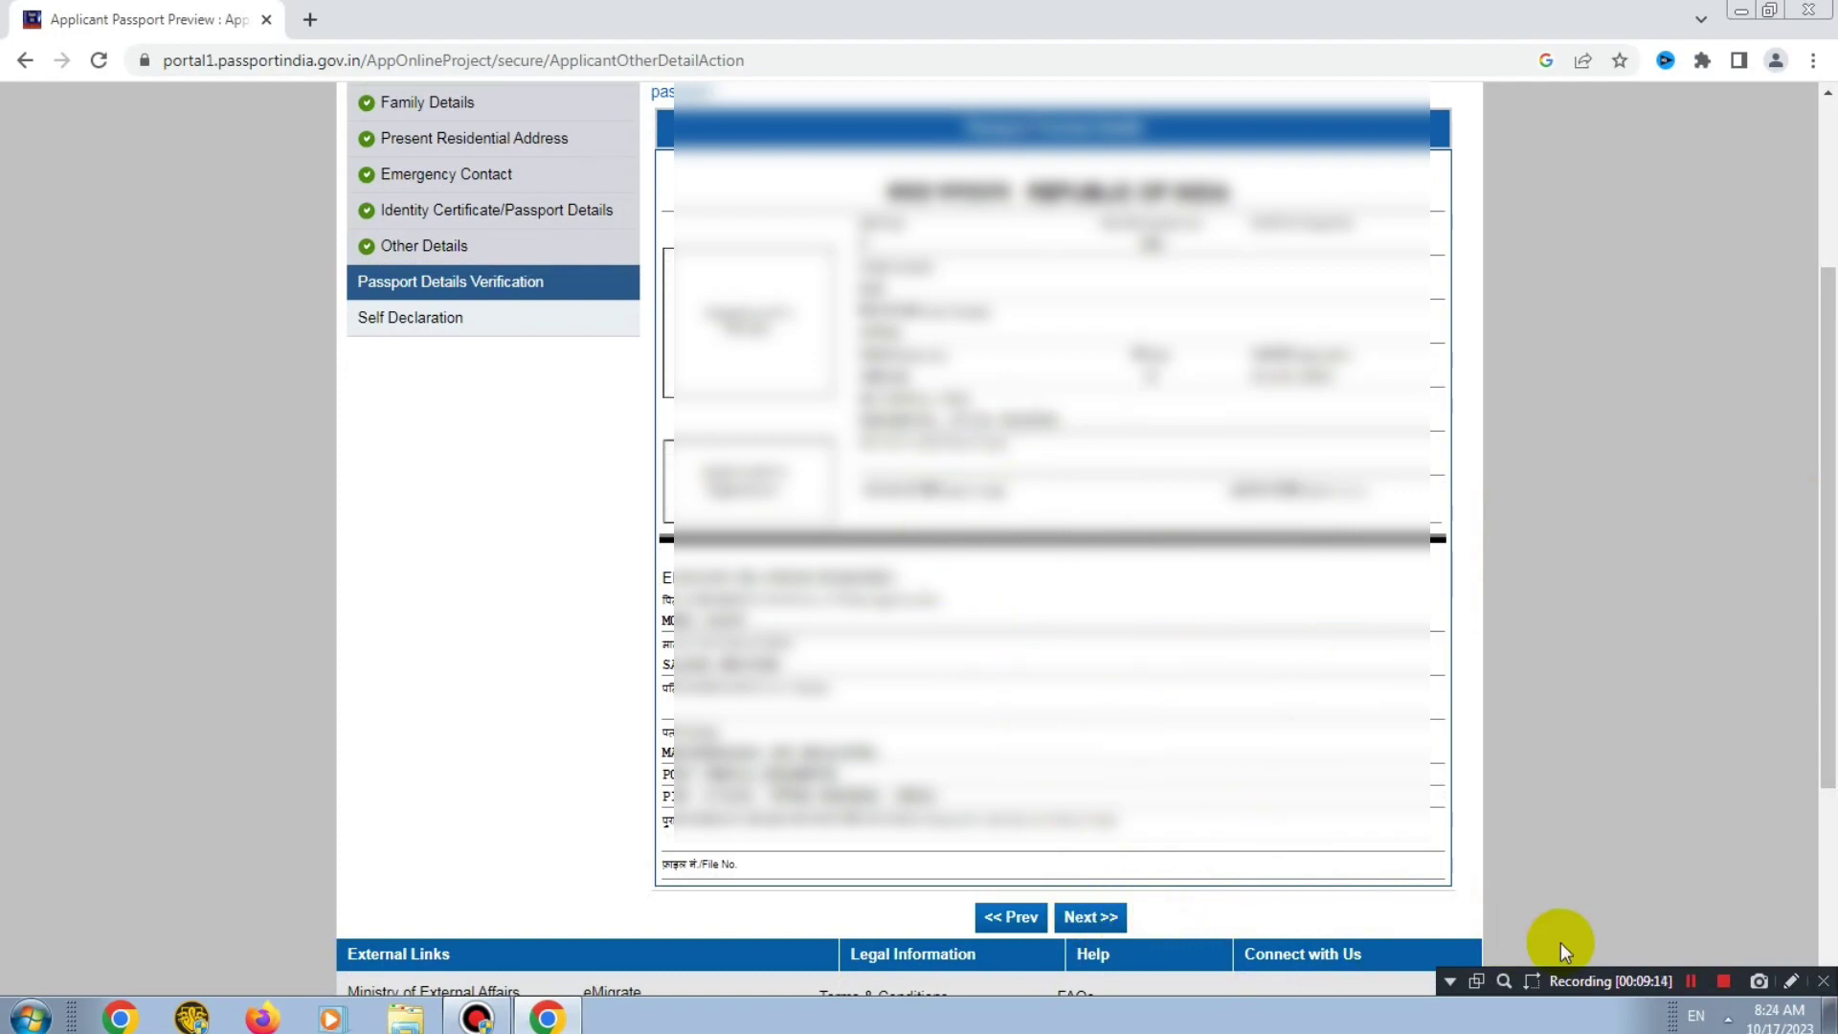
{"action": "left_click", "coordinate": [1690, 980]}
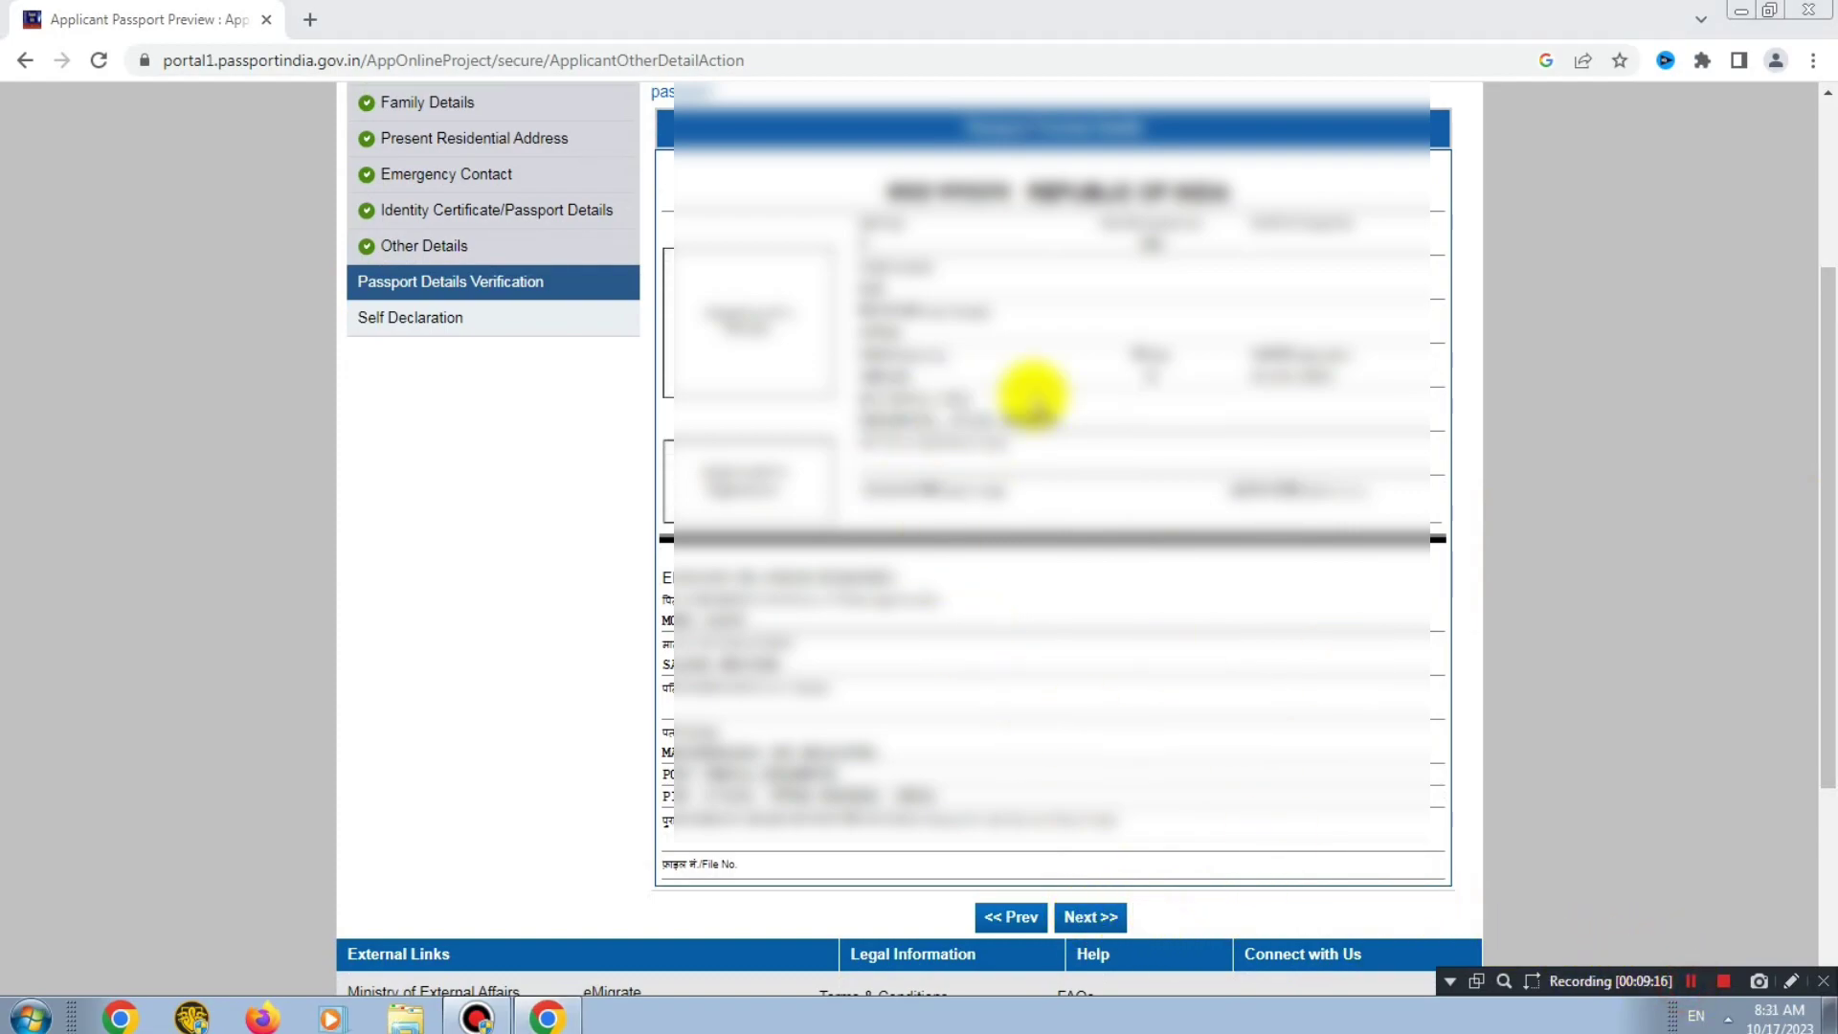
{"action": "left_click", "coordinate": [1092, 917]}
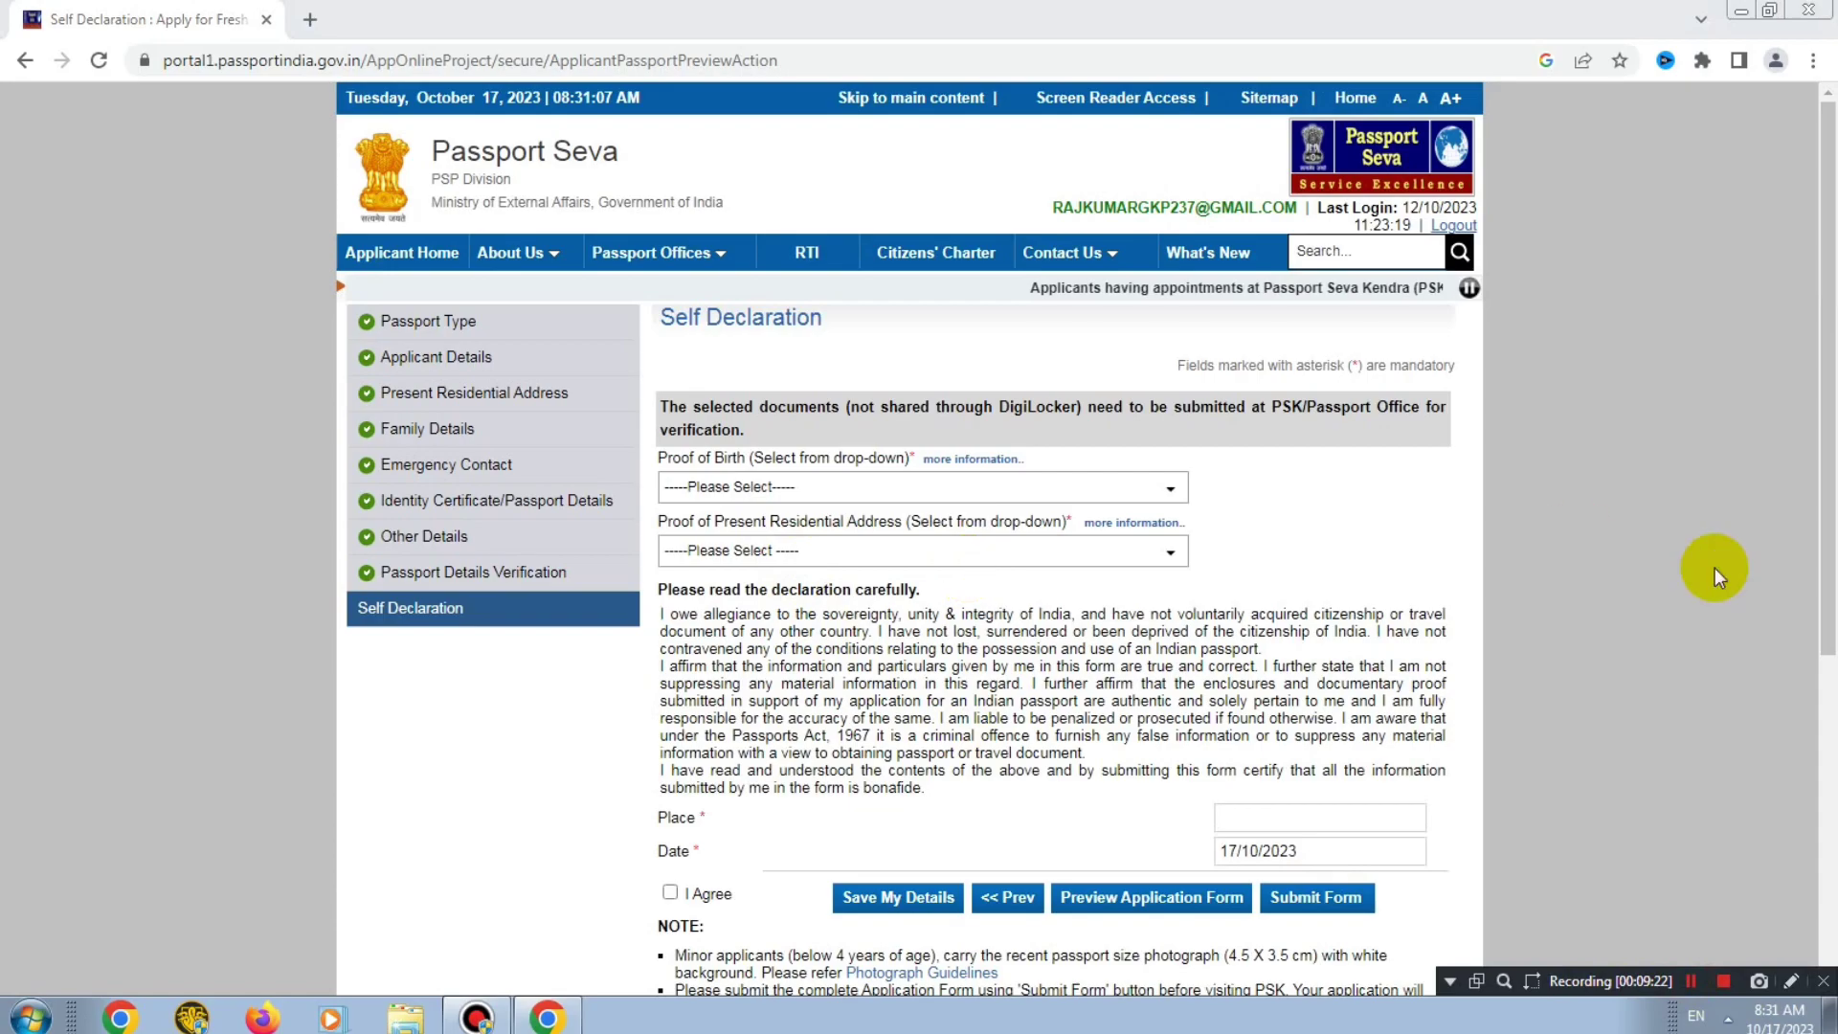
Set the proof of birth to PAN Card issued by the Income Tax Department
{"action": "left_click_drag", "start_coordinate": [1822, 440], "coordinate": [1820, 511]}
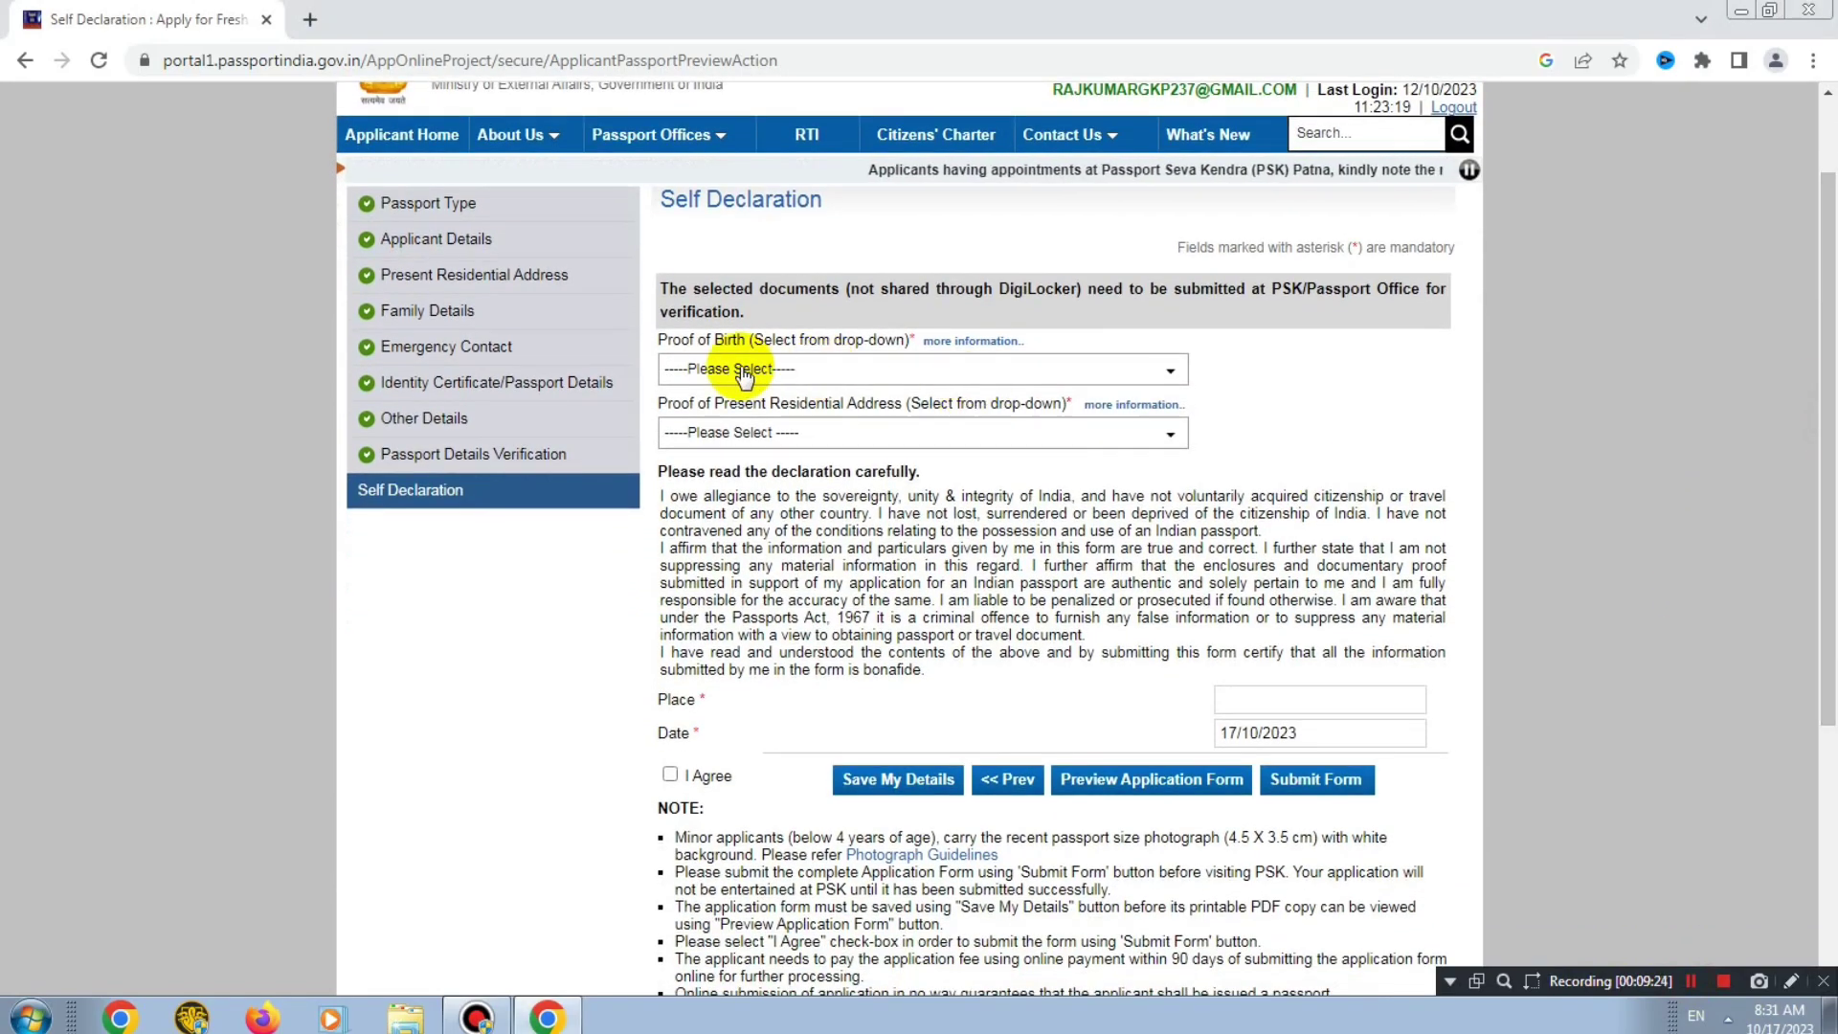
{"action": "left_click_drag", "start_coordinate": [658, 344], "coordinate": [744, 346]}
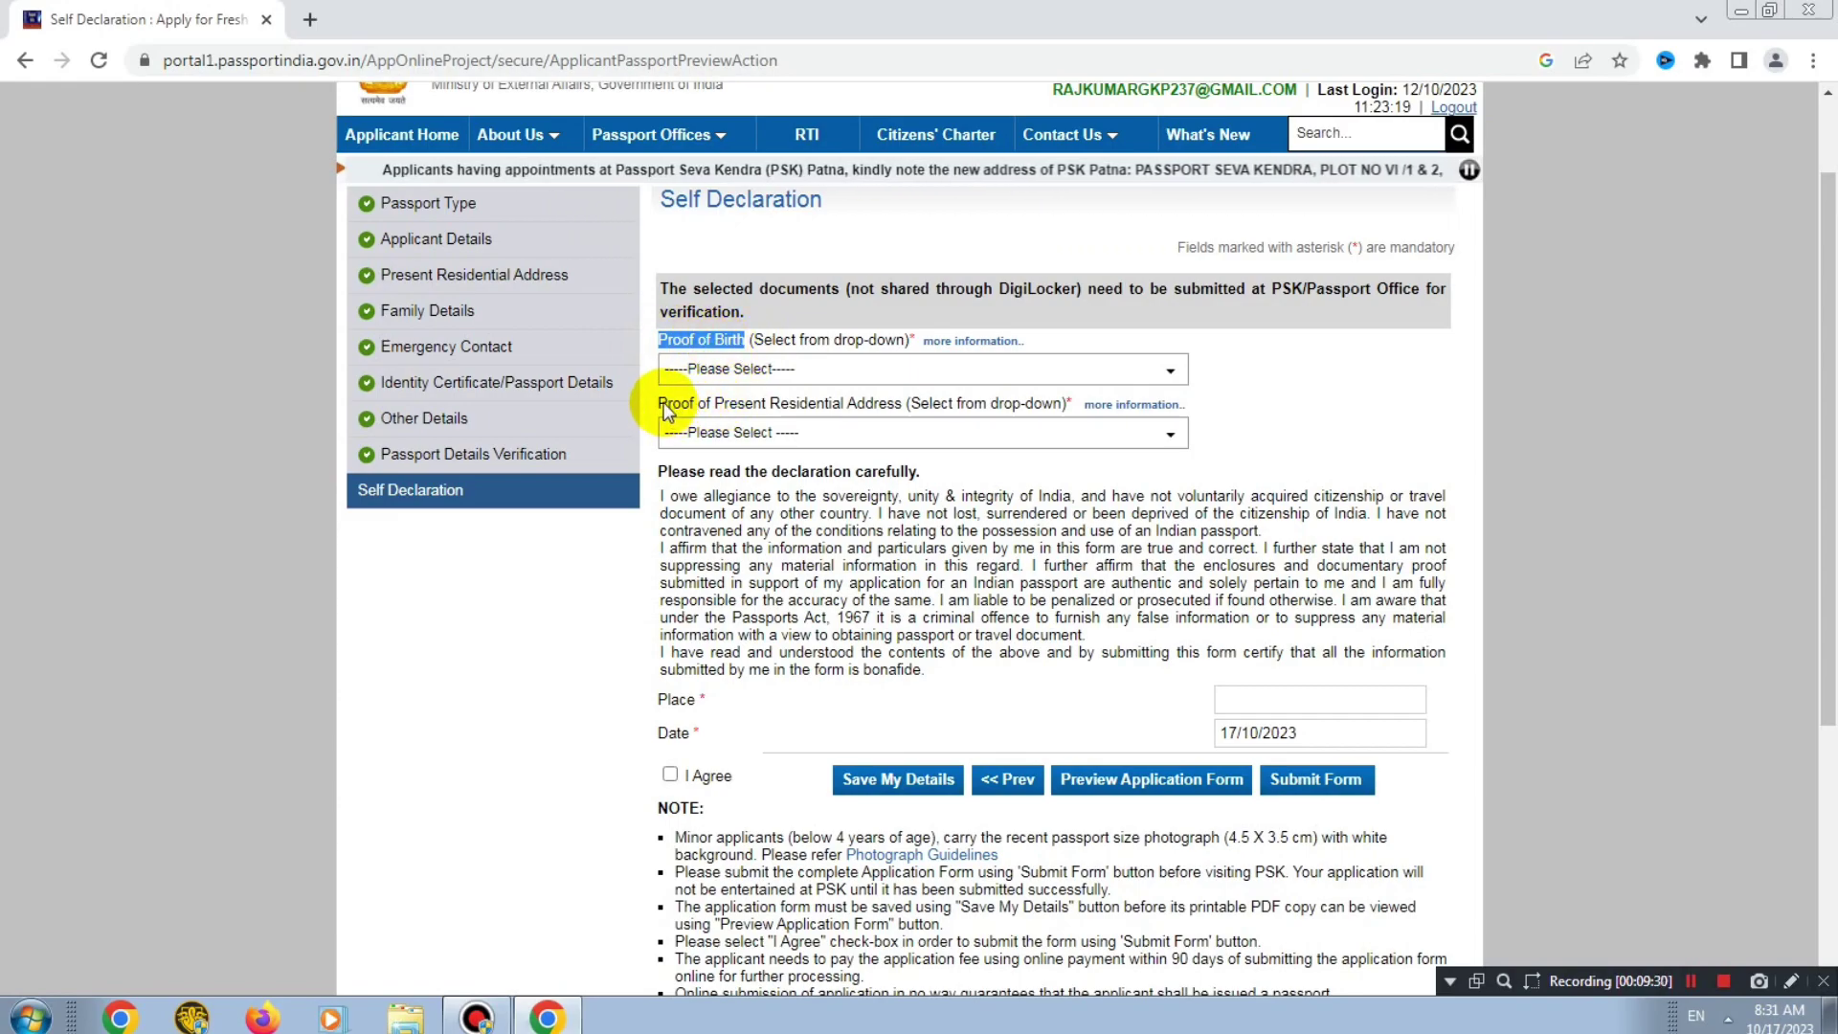
{"action": "left_click_drag", "start_coordinate": [663, 406], "coordinate": [881, 415]}
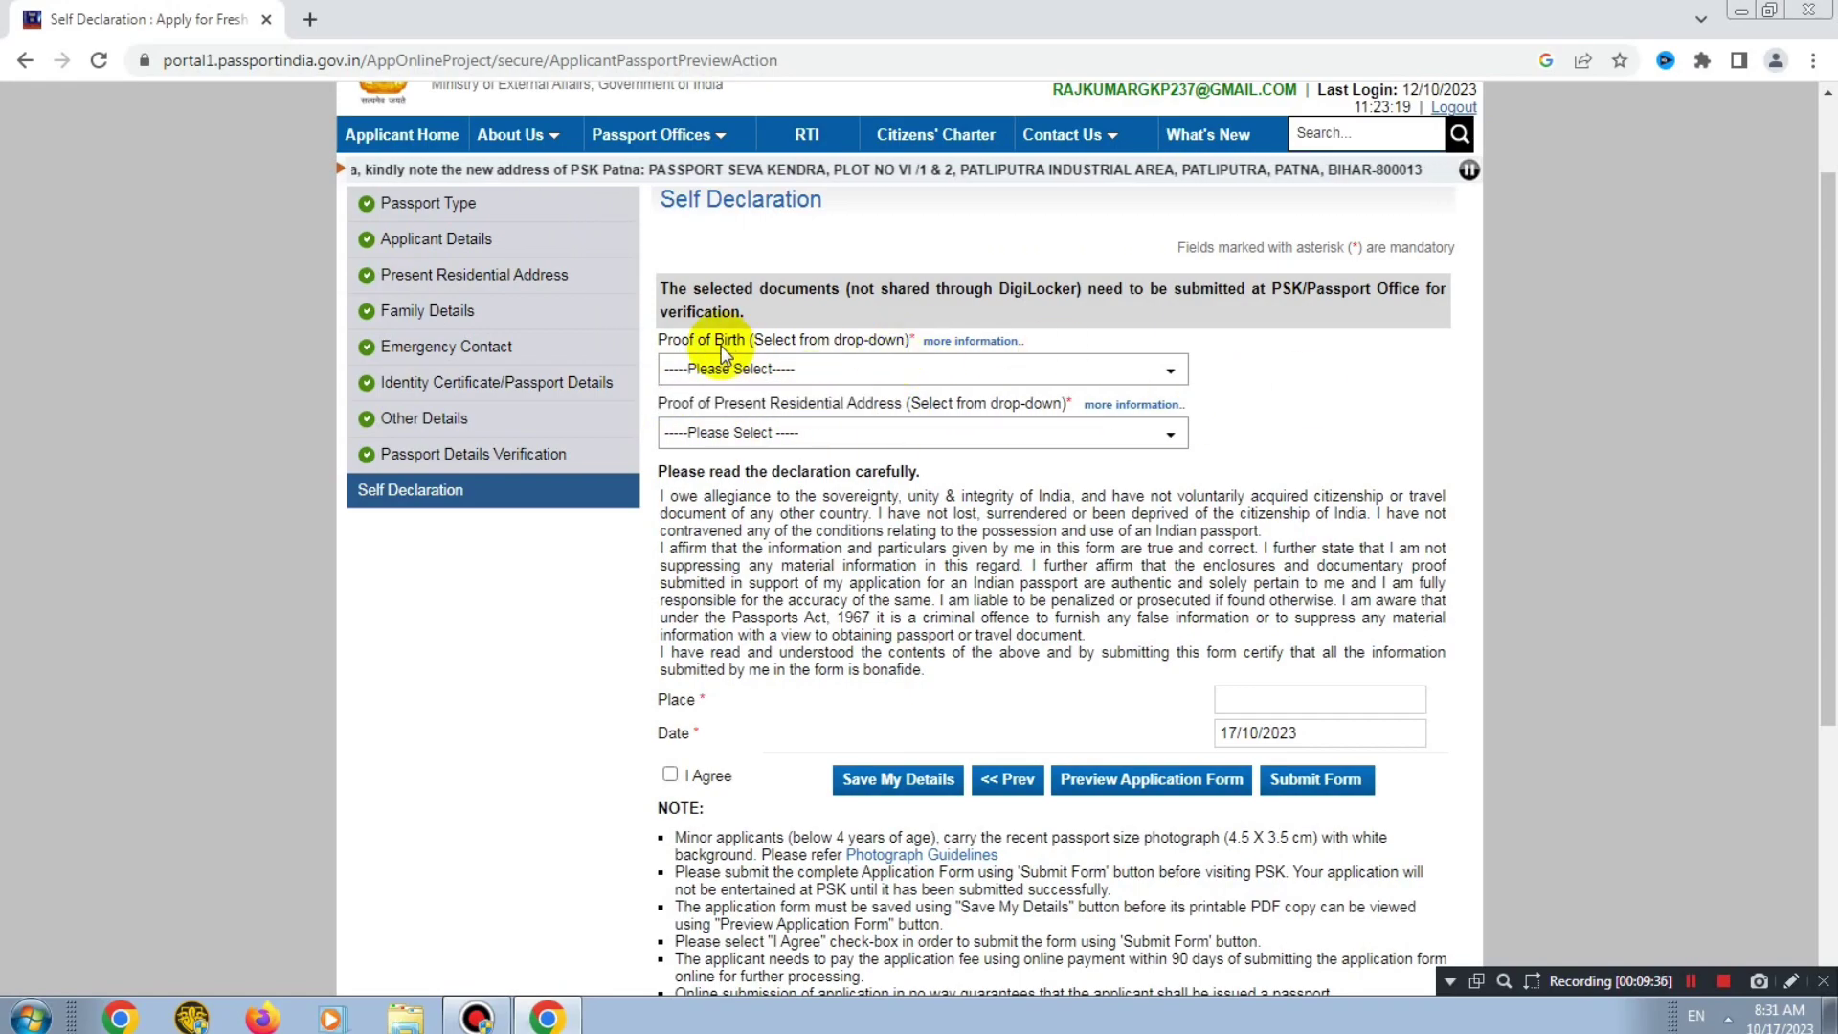
{"action": "left_click_drag", "start_coordinate": [661, 347], "coordinate": [753, 346]}
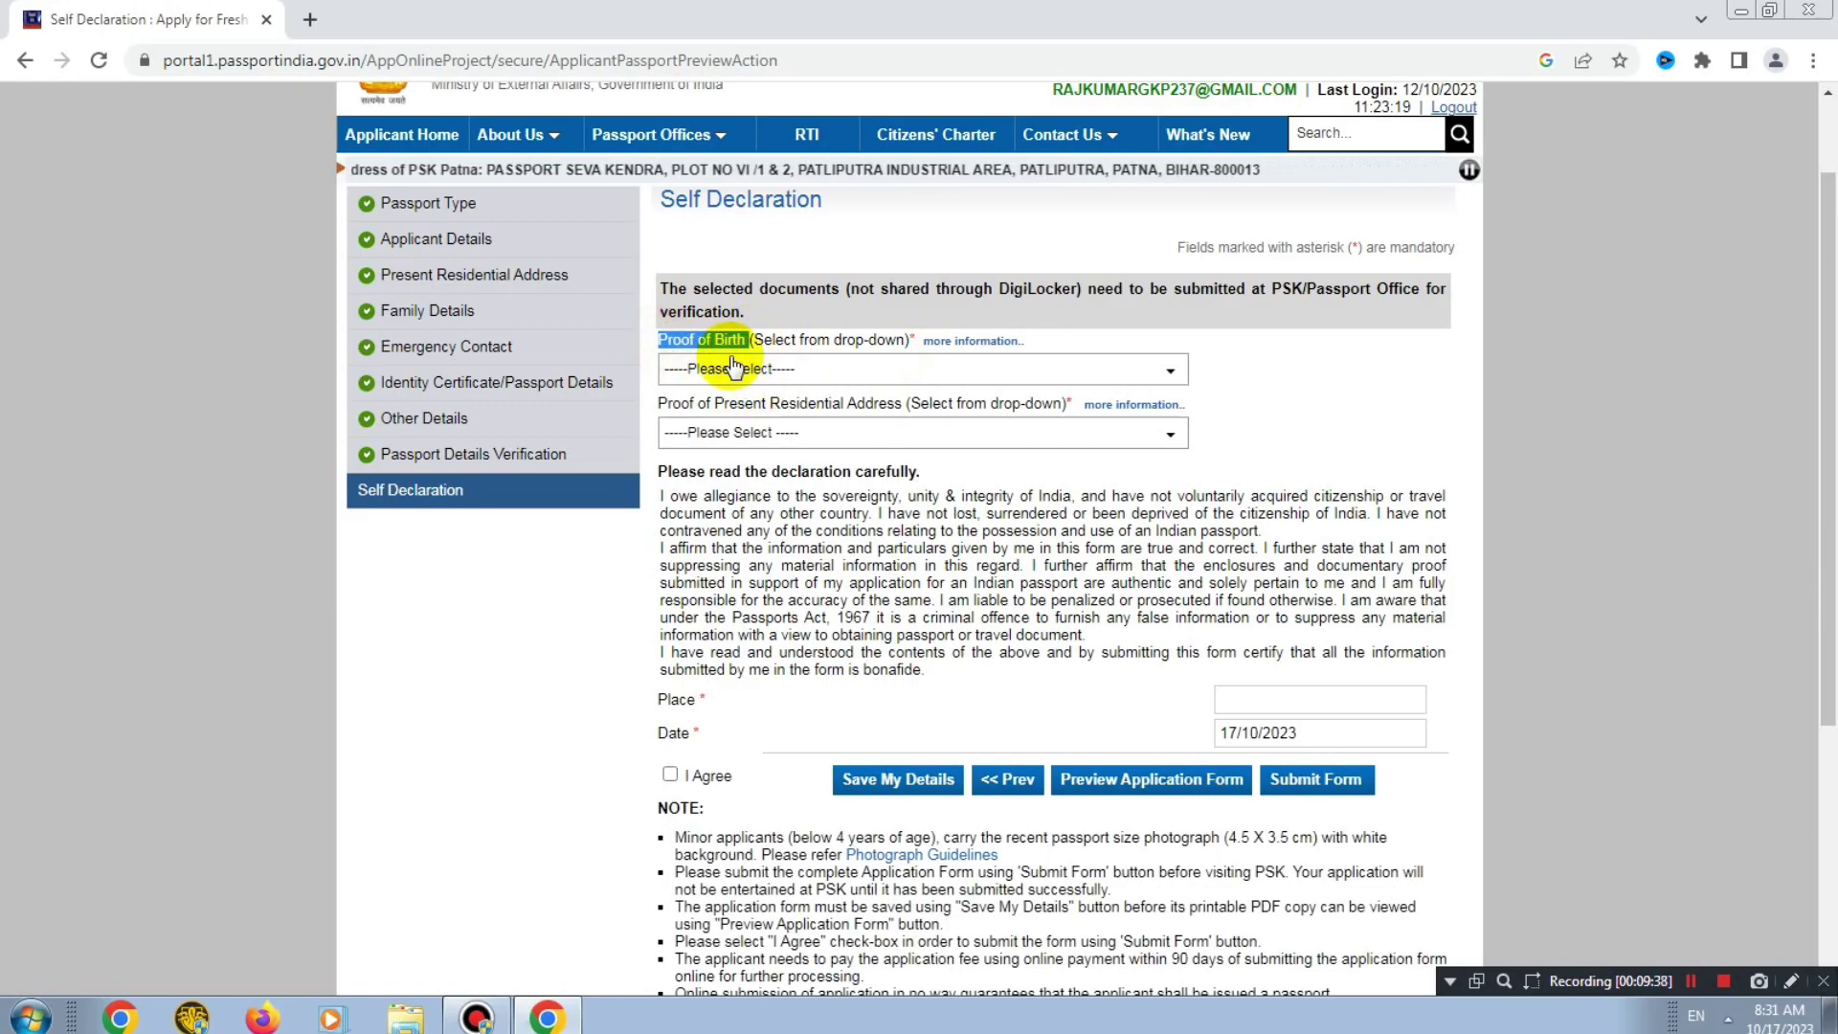
{"action": "left_click", "coordinate": [769, 366]}
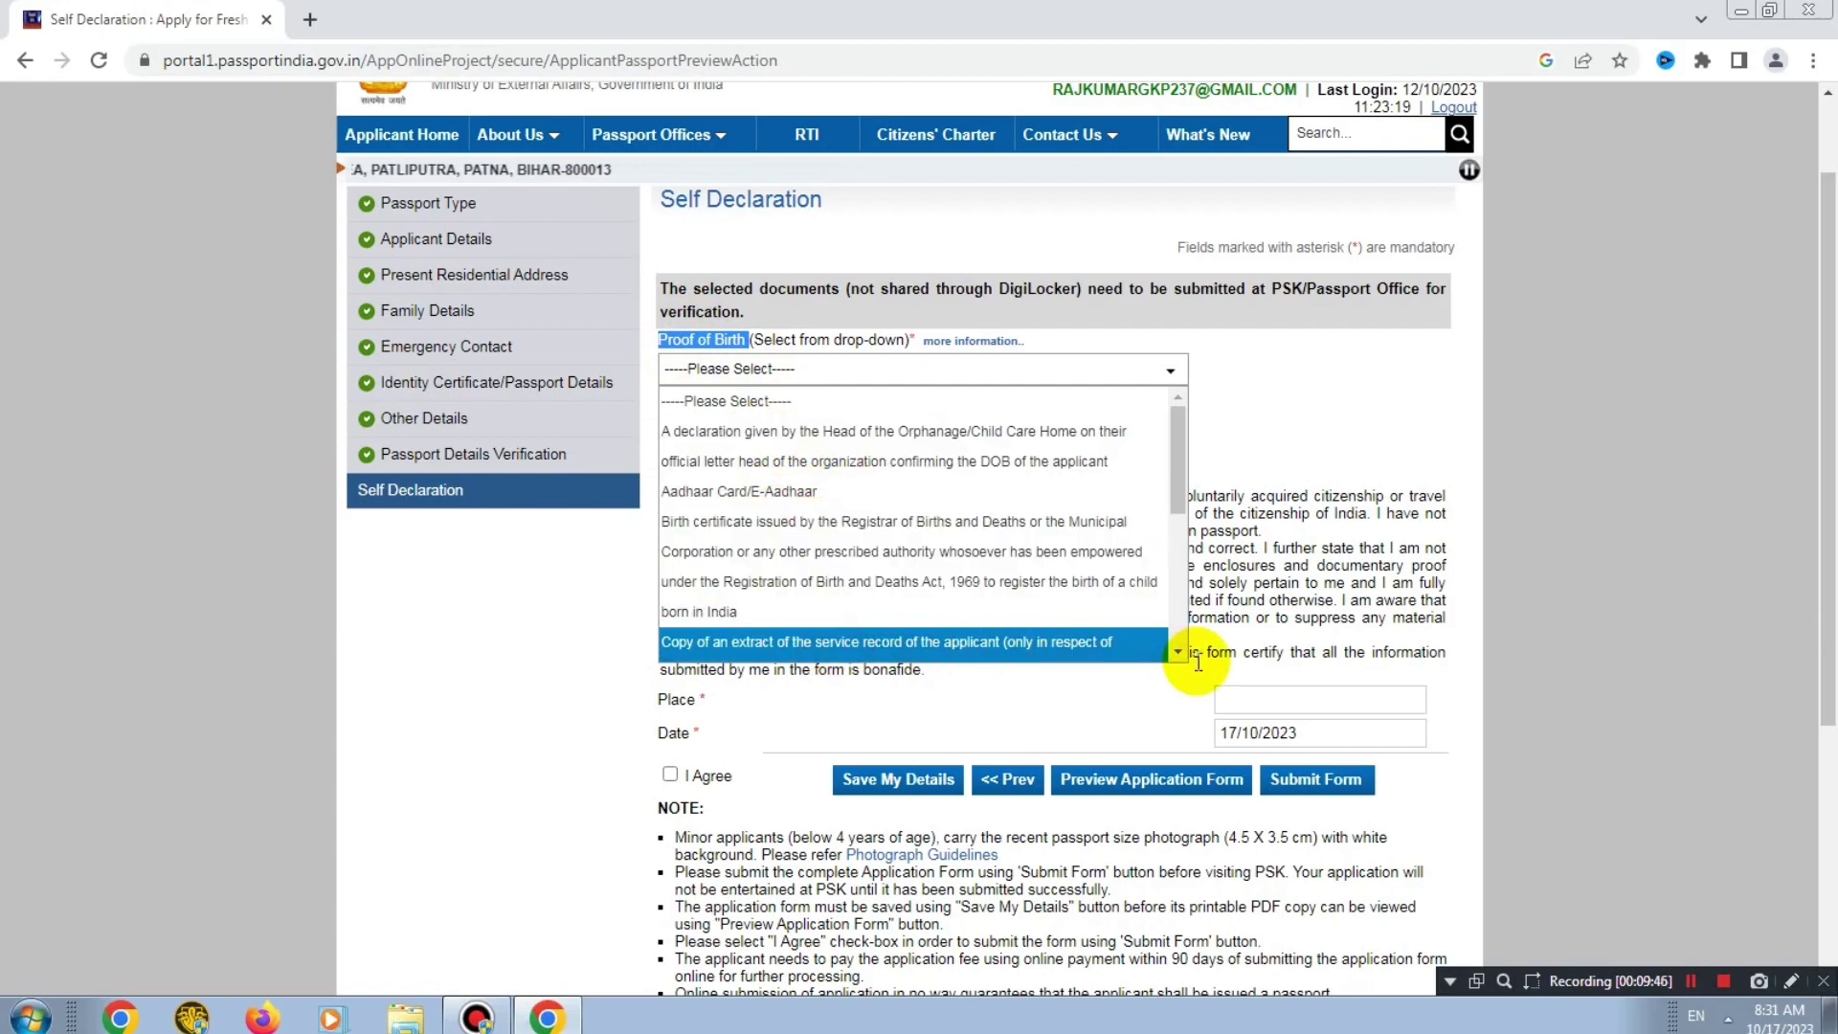
{"action": "scroll", "coordinate": [1179, 653], "scroll_direction": "down", "scroll_amount": 3}
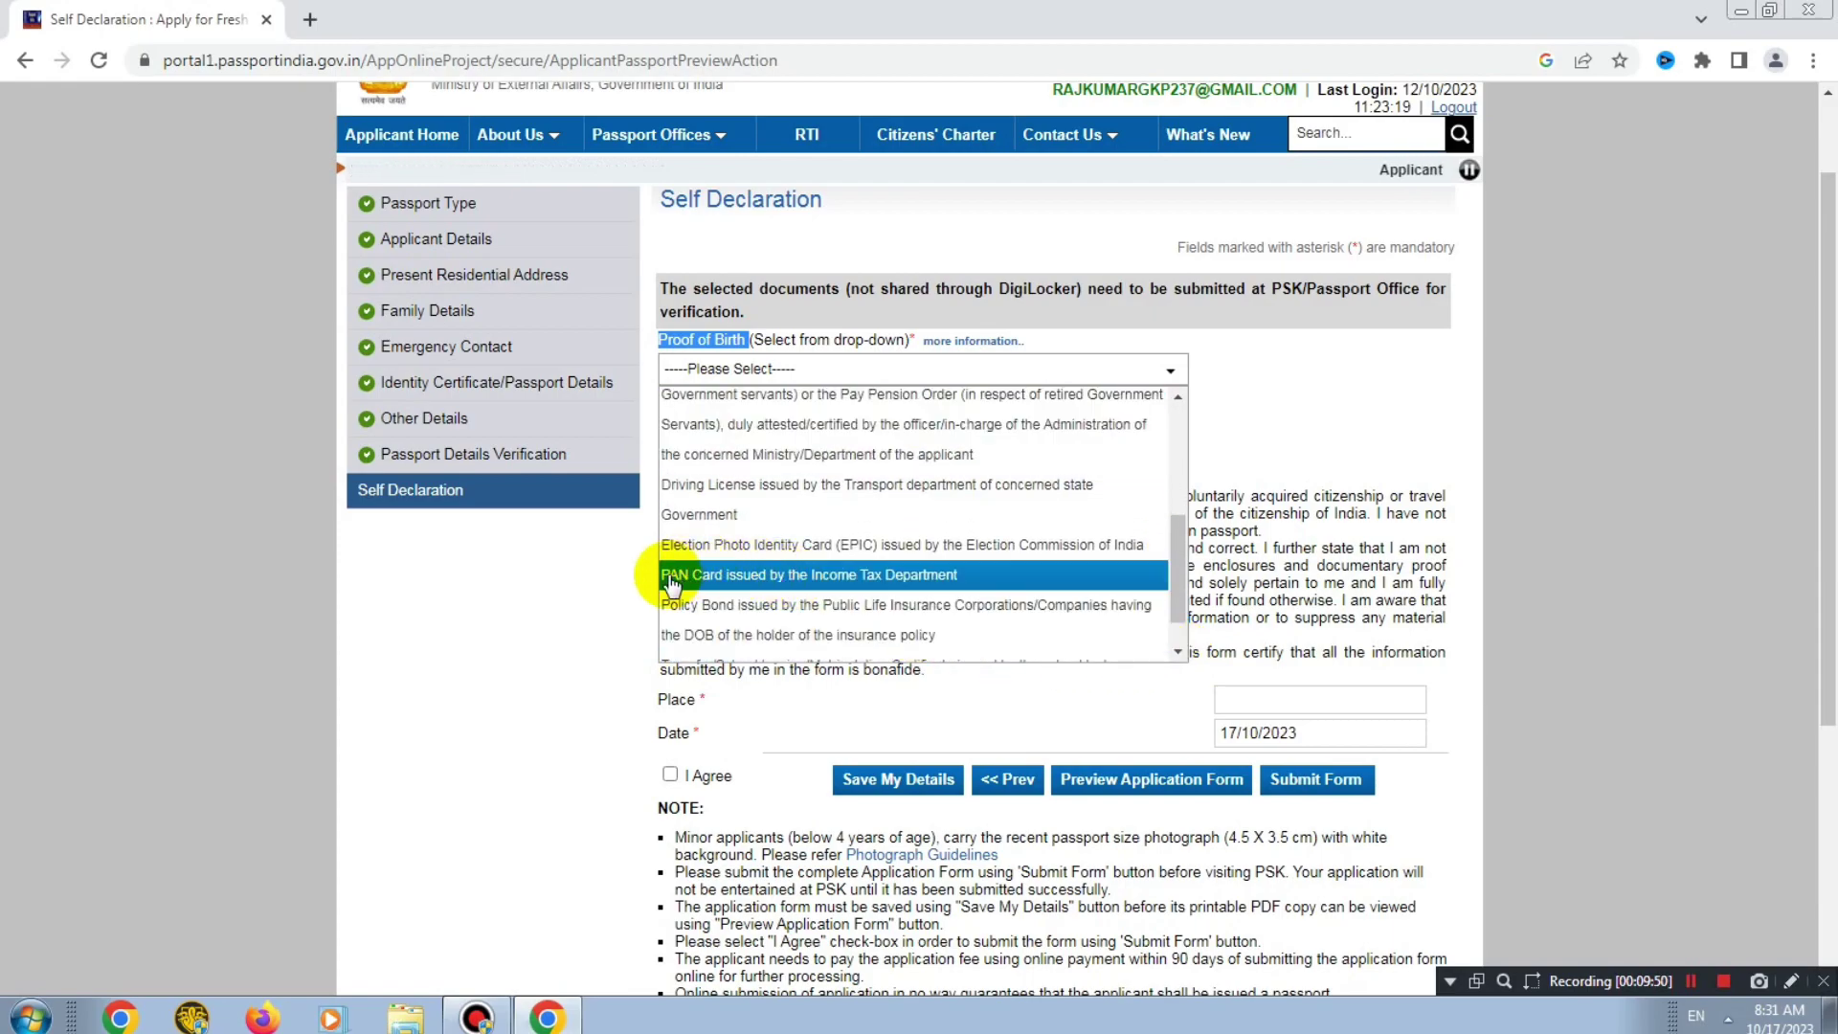
{"action": "left_click", "coordinate": [857, 579]}
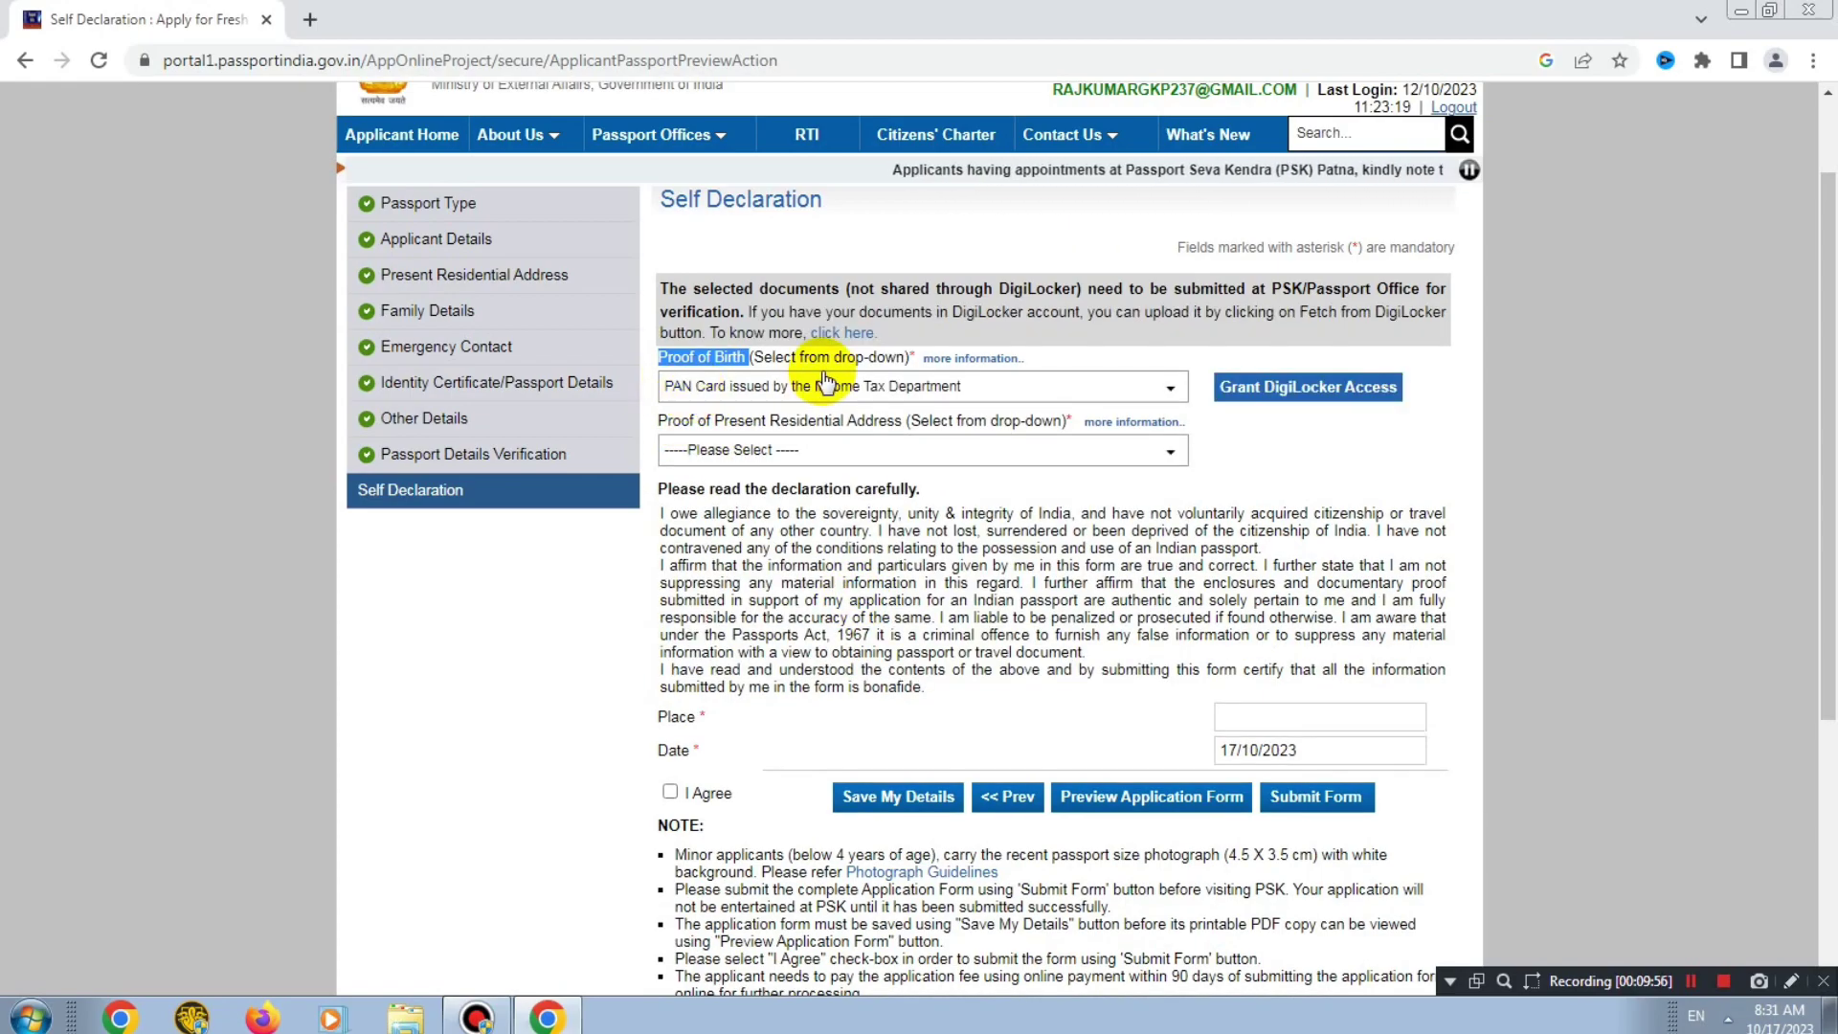
{"action": "left_click", "coordinate": [1279, 452]}
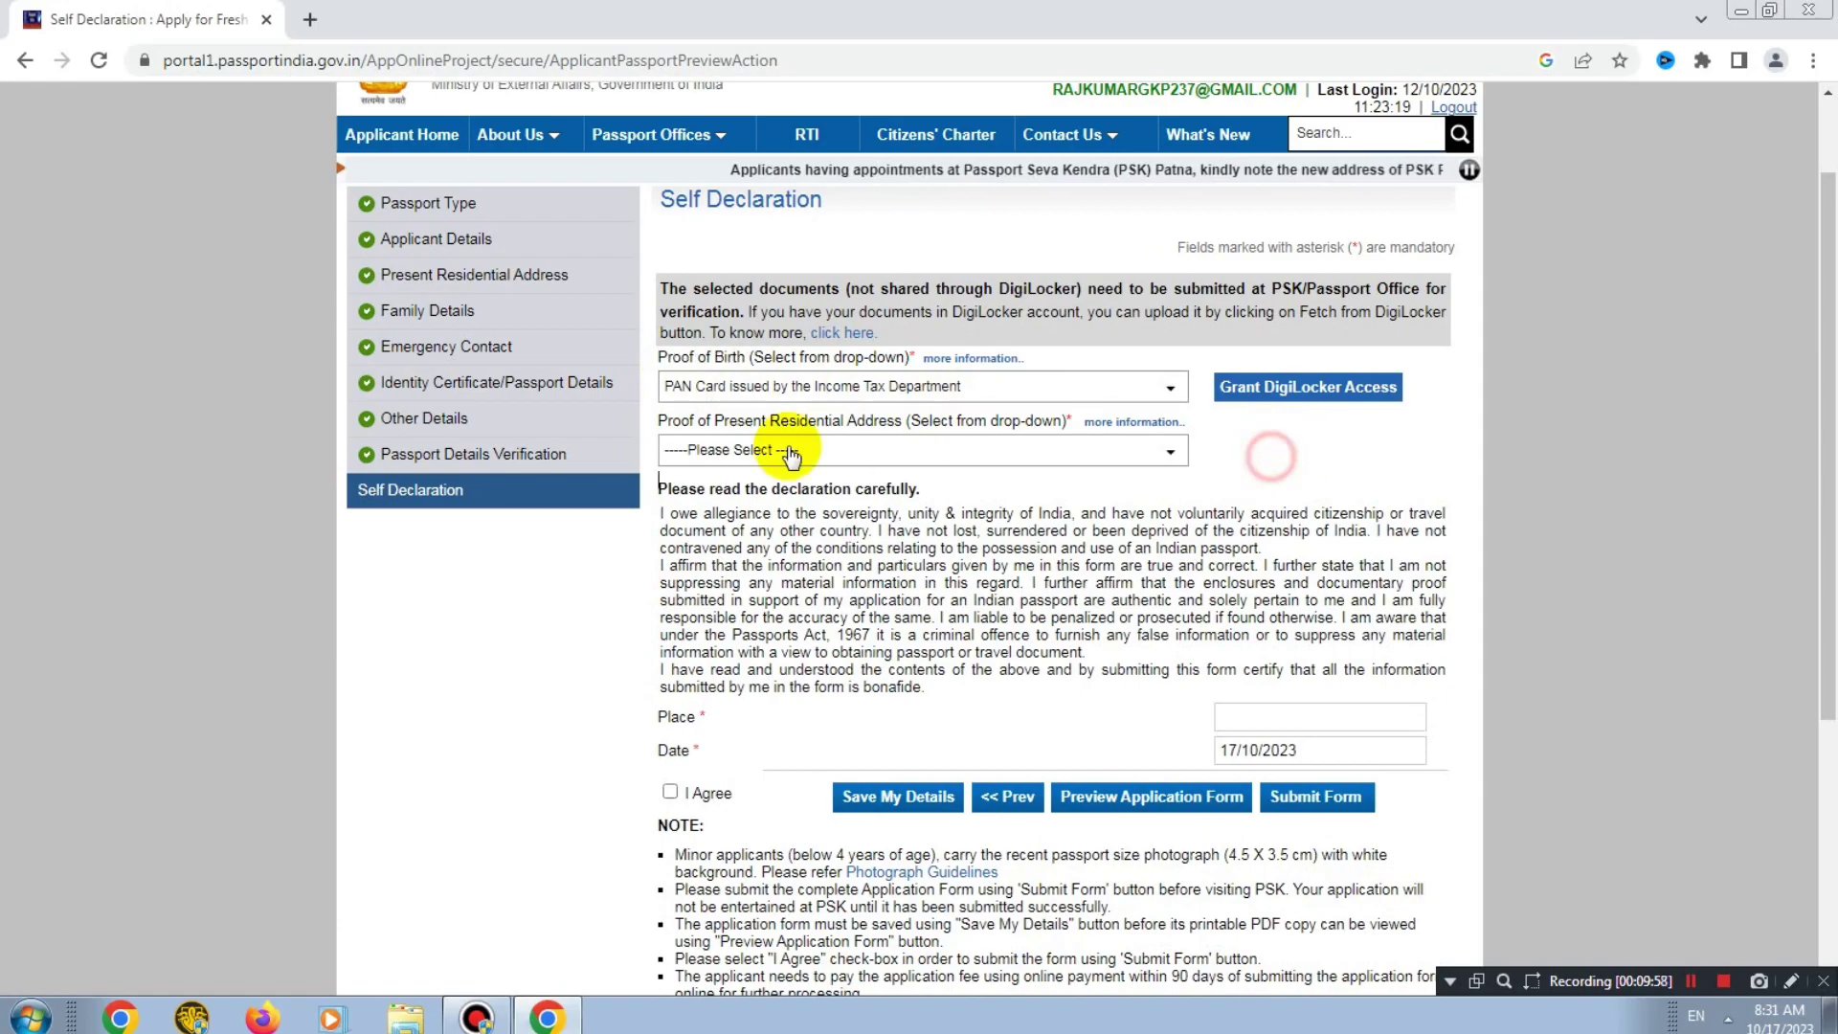
Set the proof of present residential address to Aadhaar Card (Address Proof)
{"action": "left_click_drag", "start_coordinate": [667, 433], "coordinate": [757, 433]}
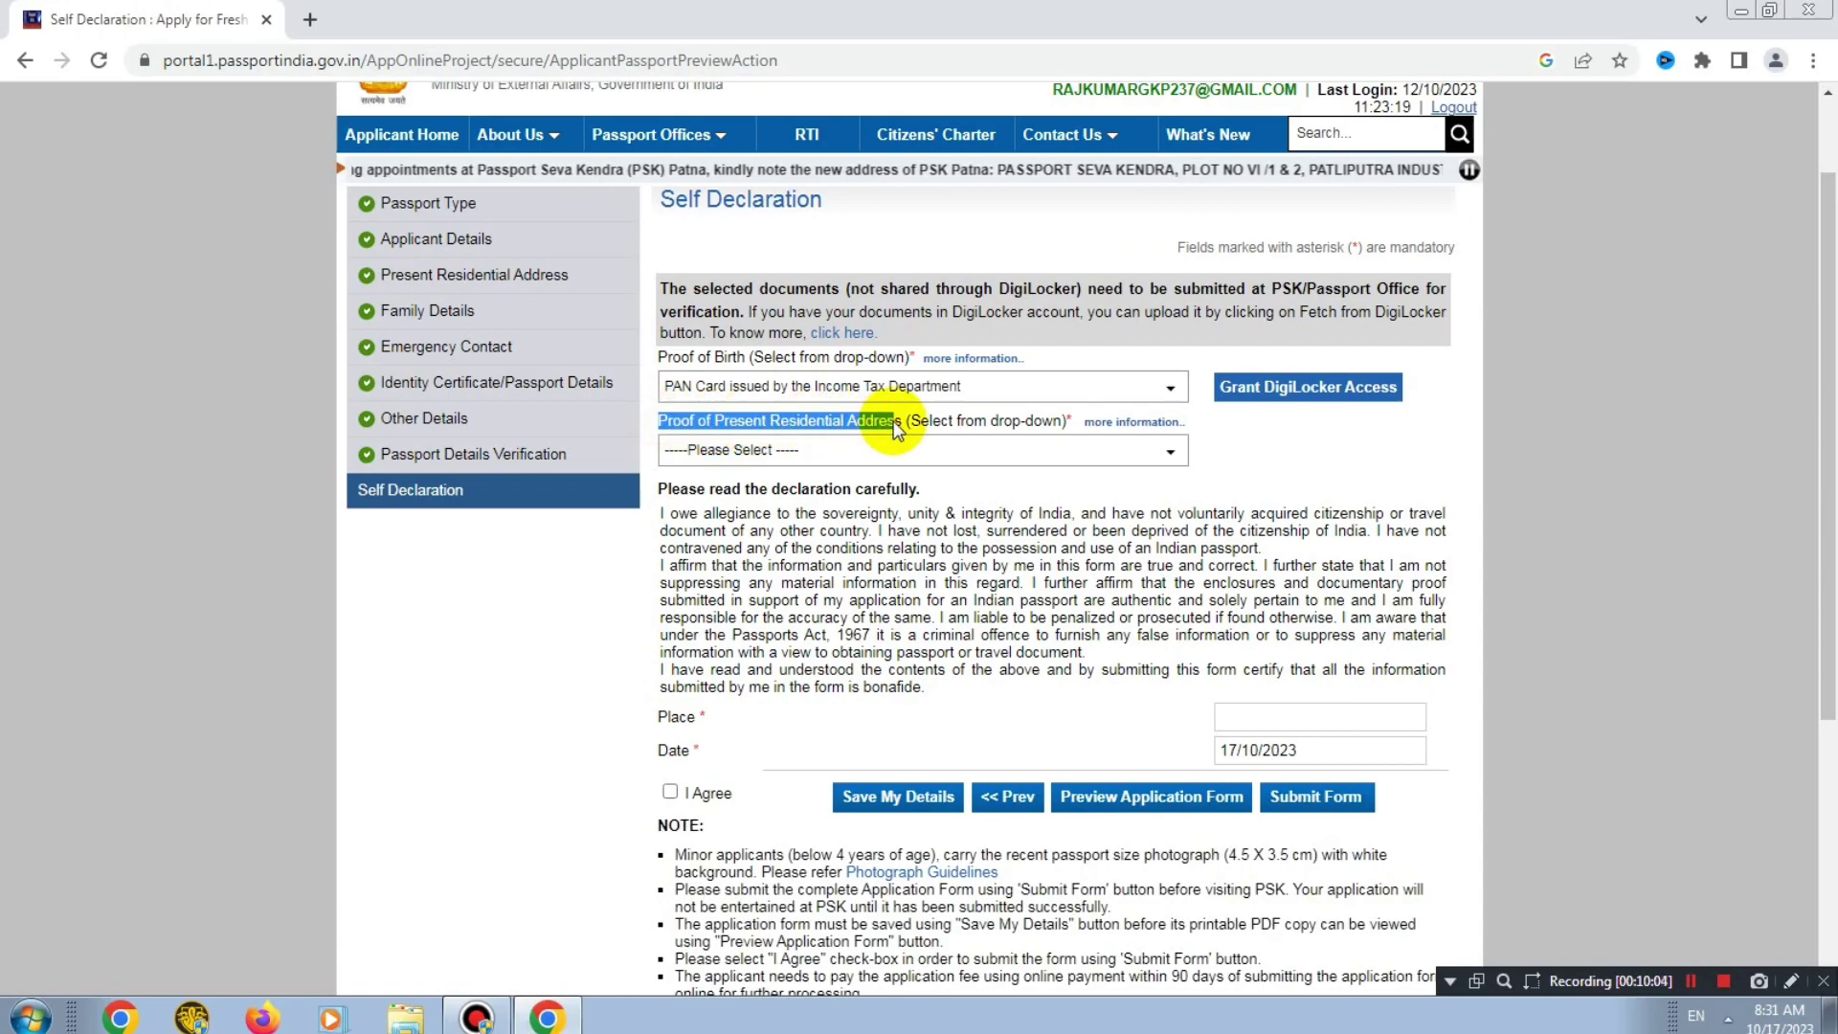
{"action": "left_click", "coordinate": [745, 461]}
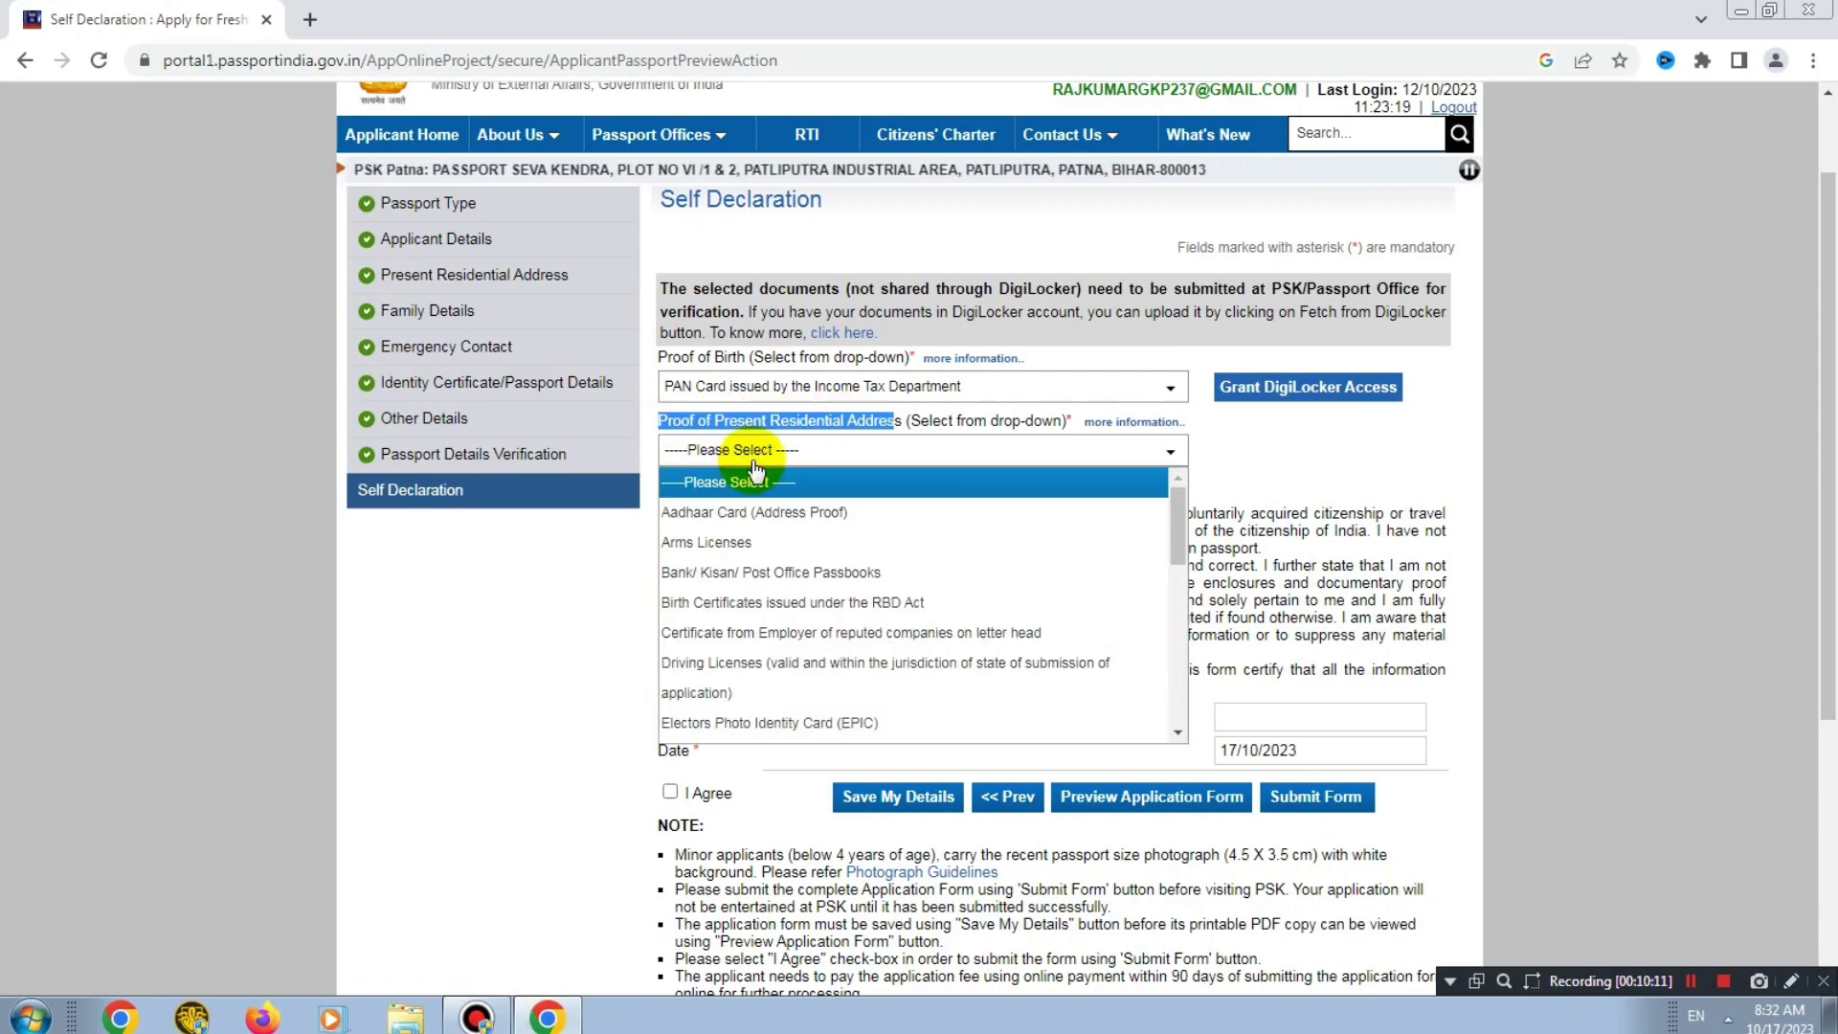
{"action": "left_click", "coordinate": [712, 514]}
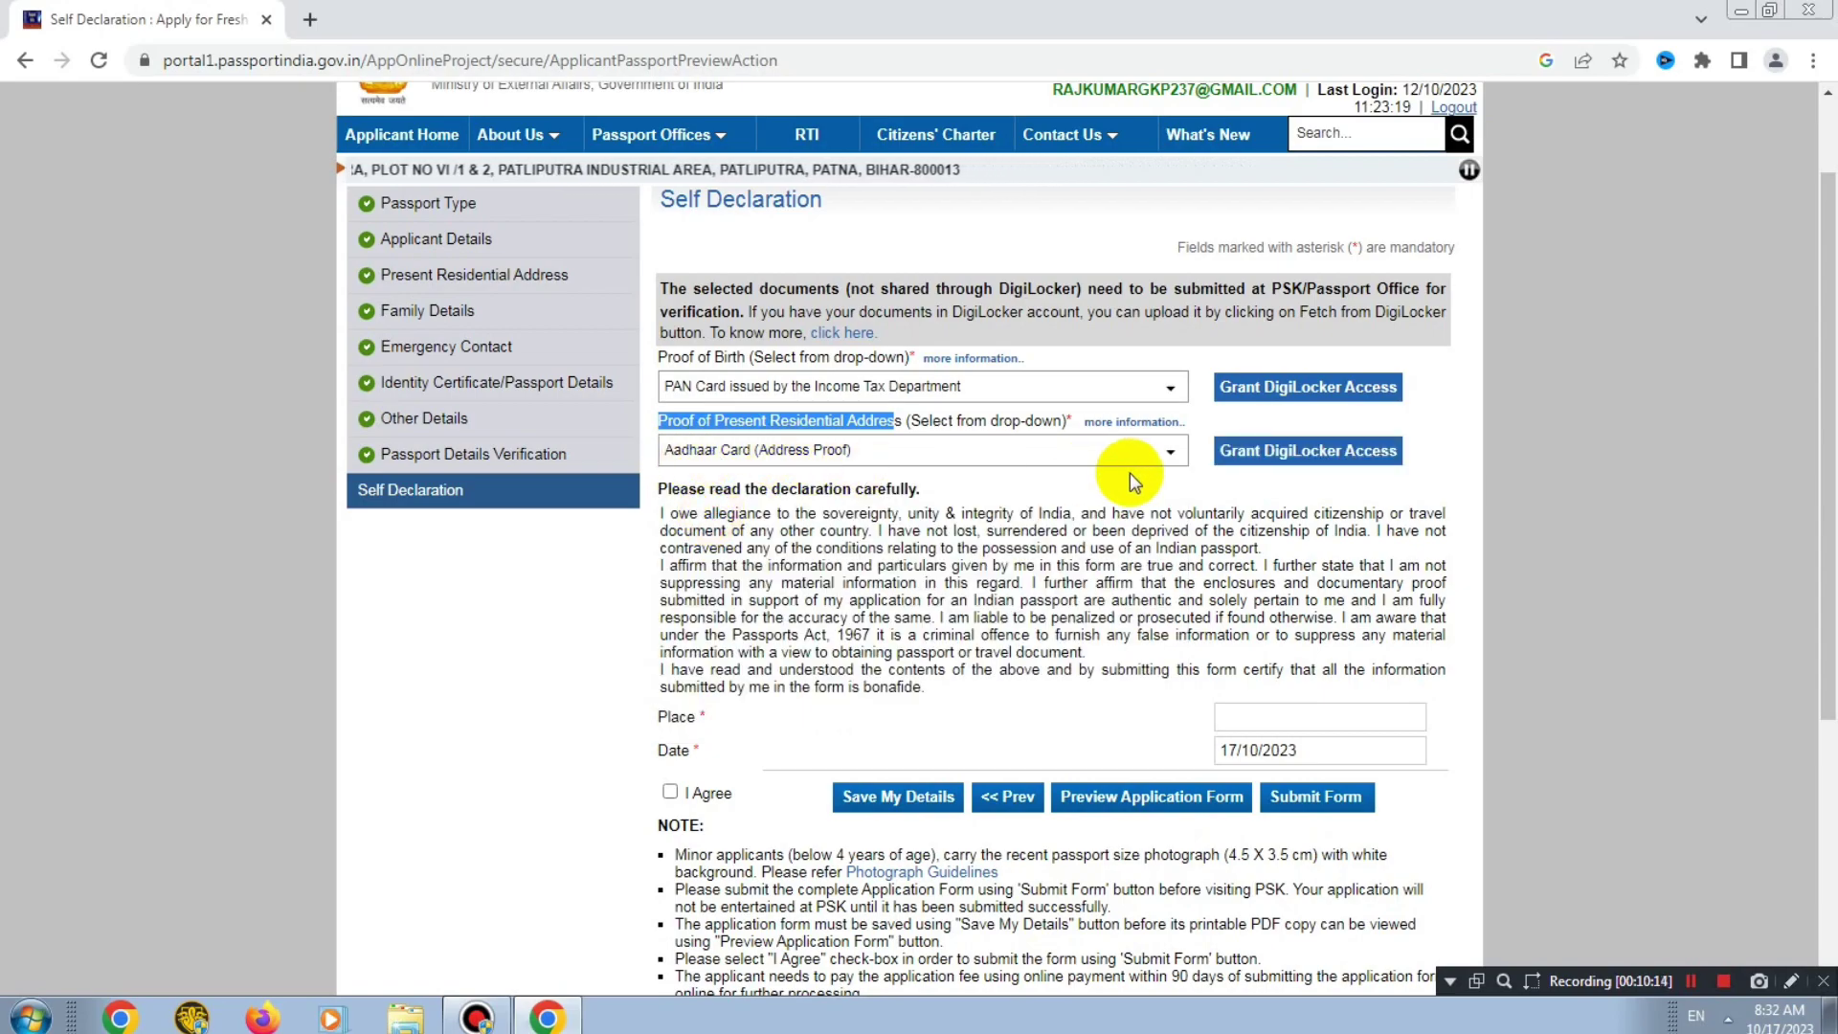
{"action": "left_click", "coordinate": [1026, 481]}
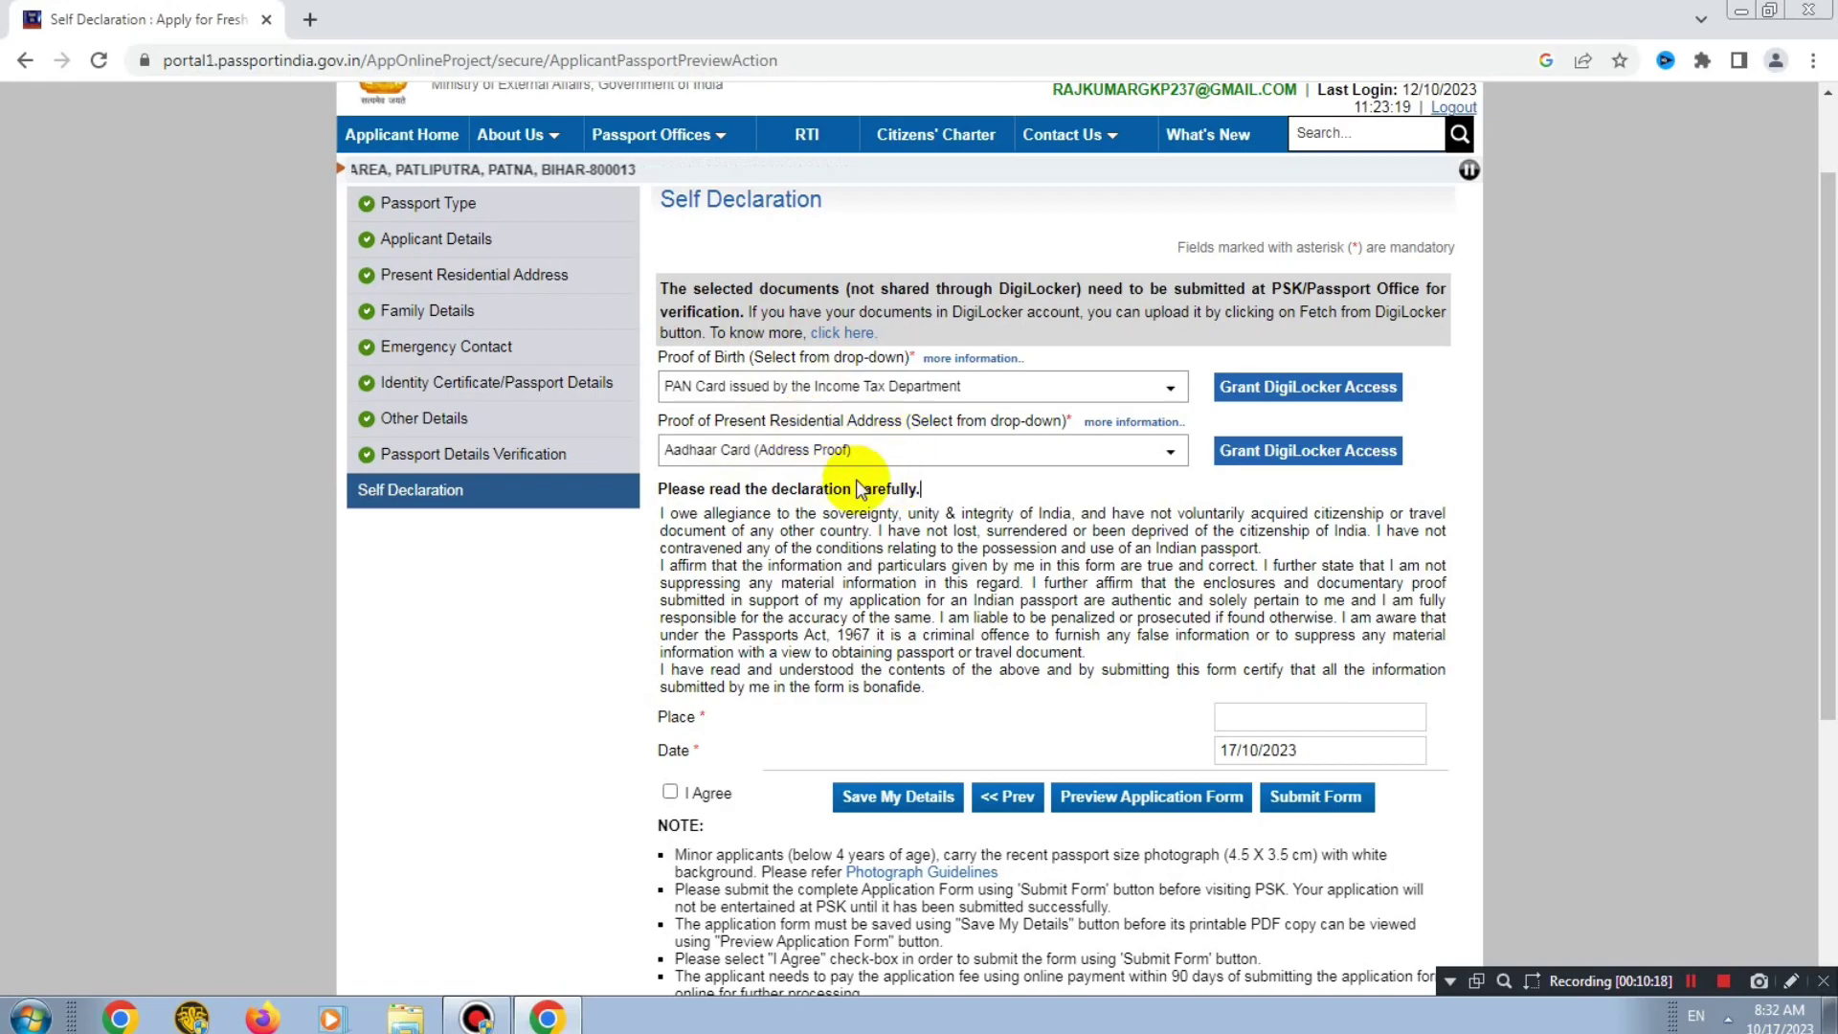
Enter GORAKHPUR as the declaration place, agree to the declaration and save the application details
{"action": "left_click", "coordinate": [1269, 718]}
{"action": "left_click", "coordinate": [1350, 769]}
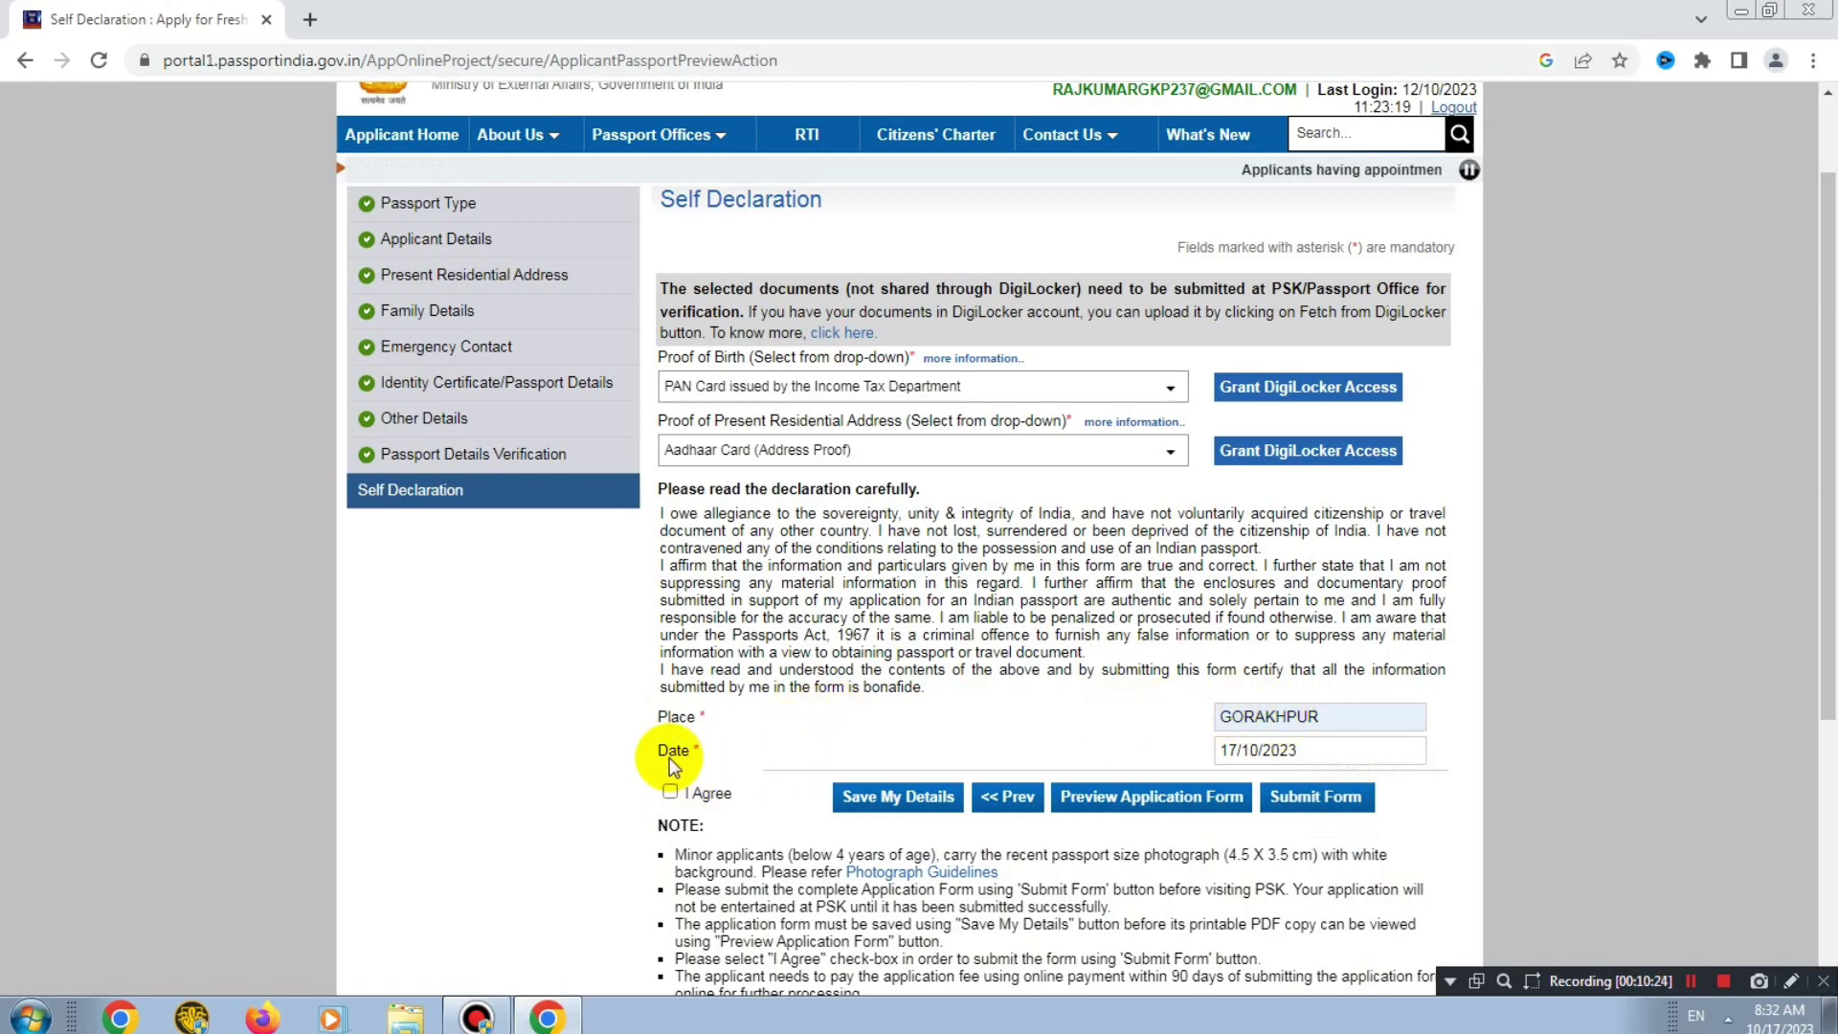
{"action": "left_click", "coordinate": [669, 793]}
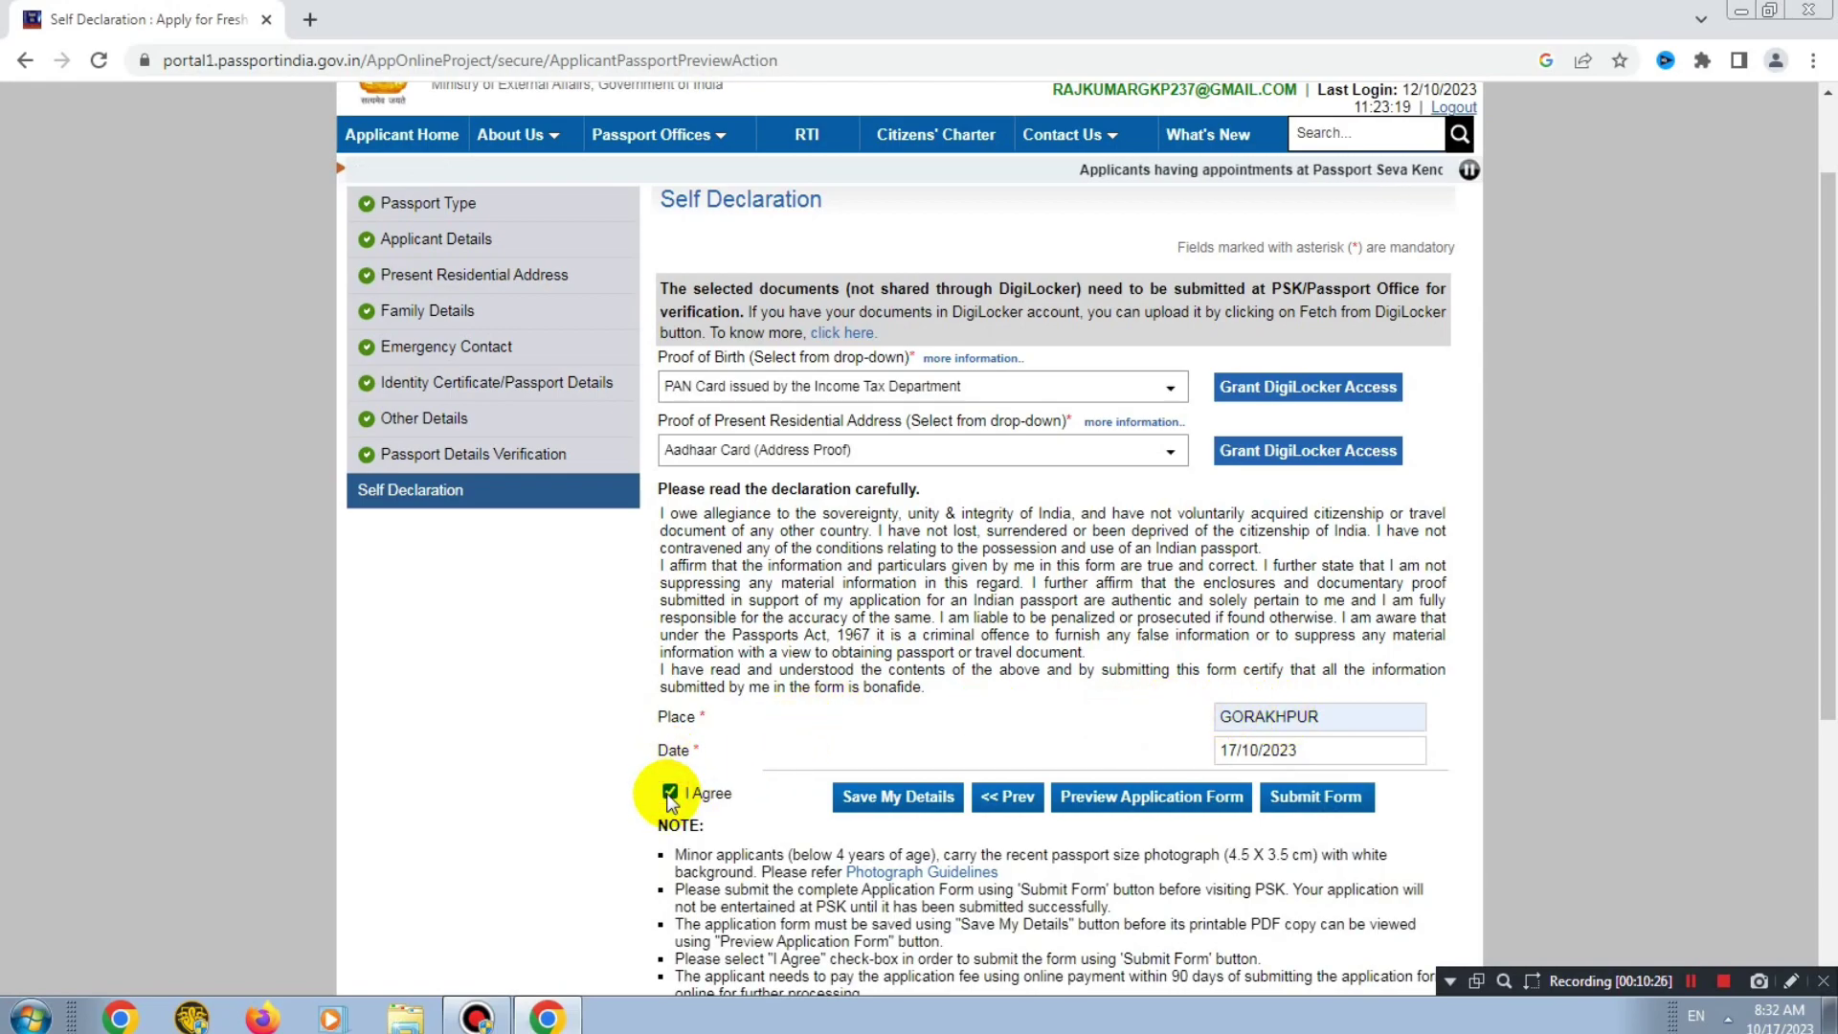
{"action": "left_click", "coordinate": [882, 802]}
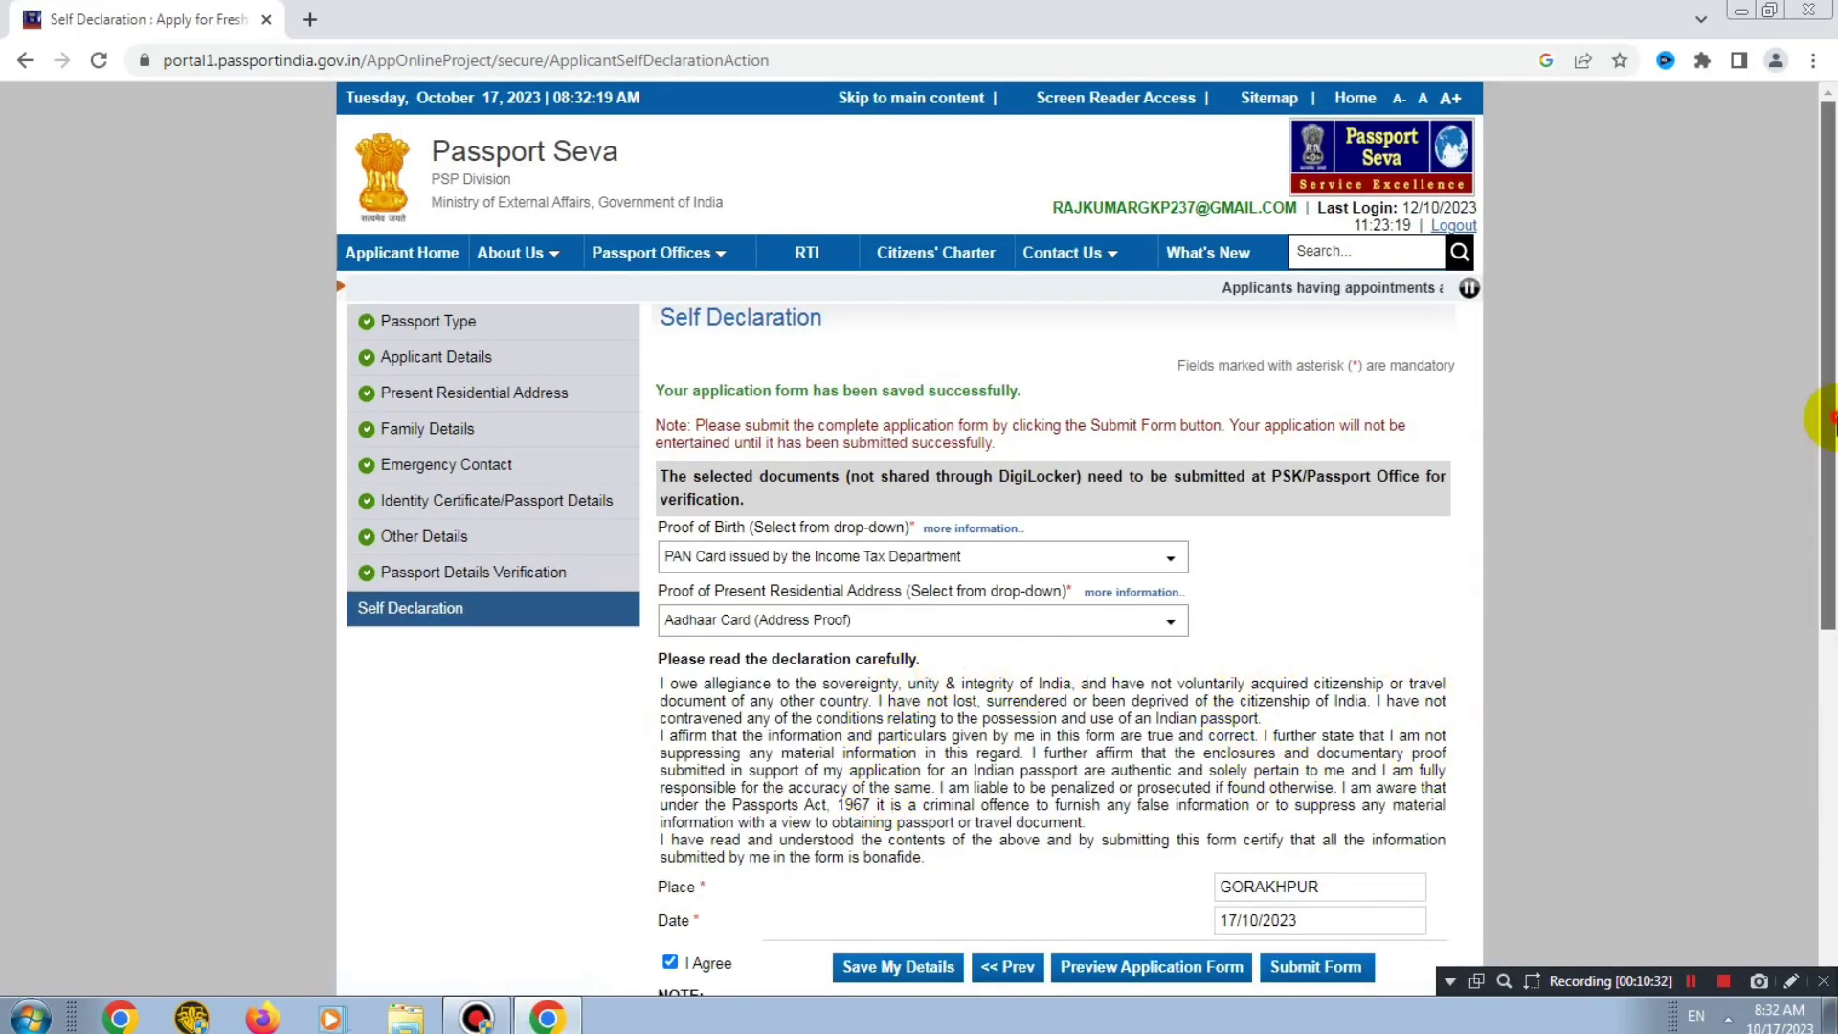
Open the preview of the saved passport application form and review its contents
{"action": "scroll", "coordinate": [1831, 418], "scroll_direction": "down", "scroll_amount": 1}
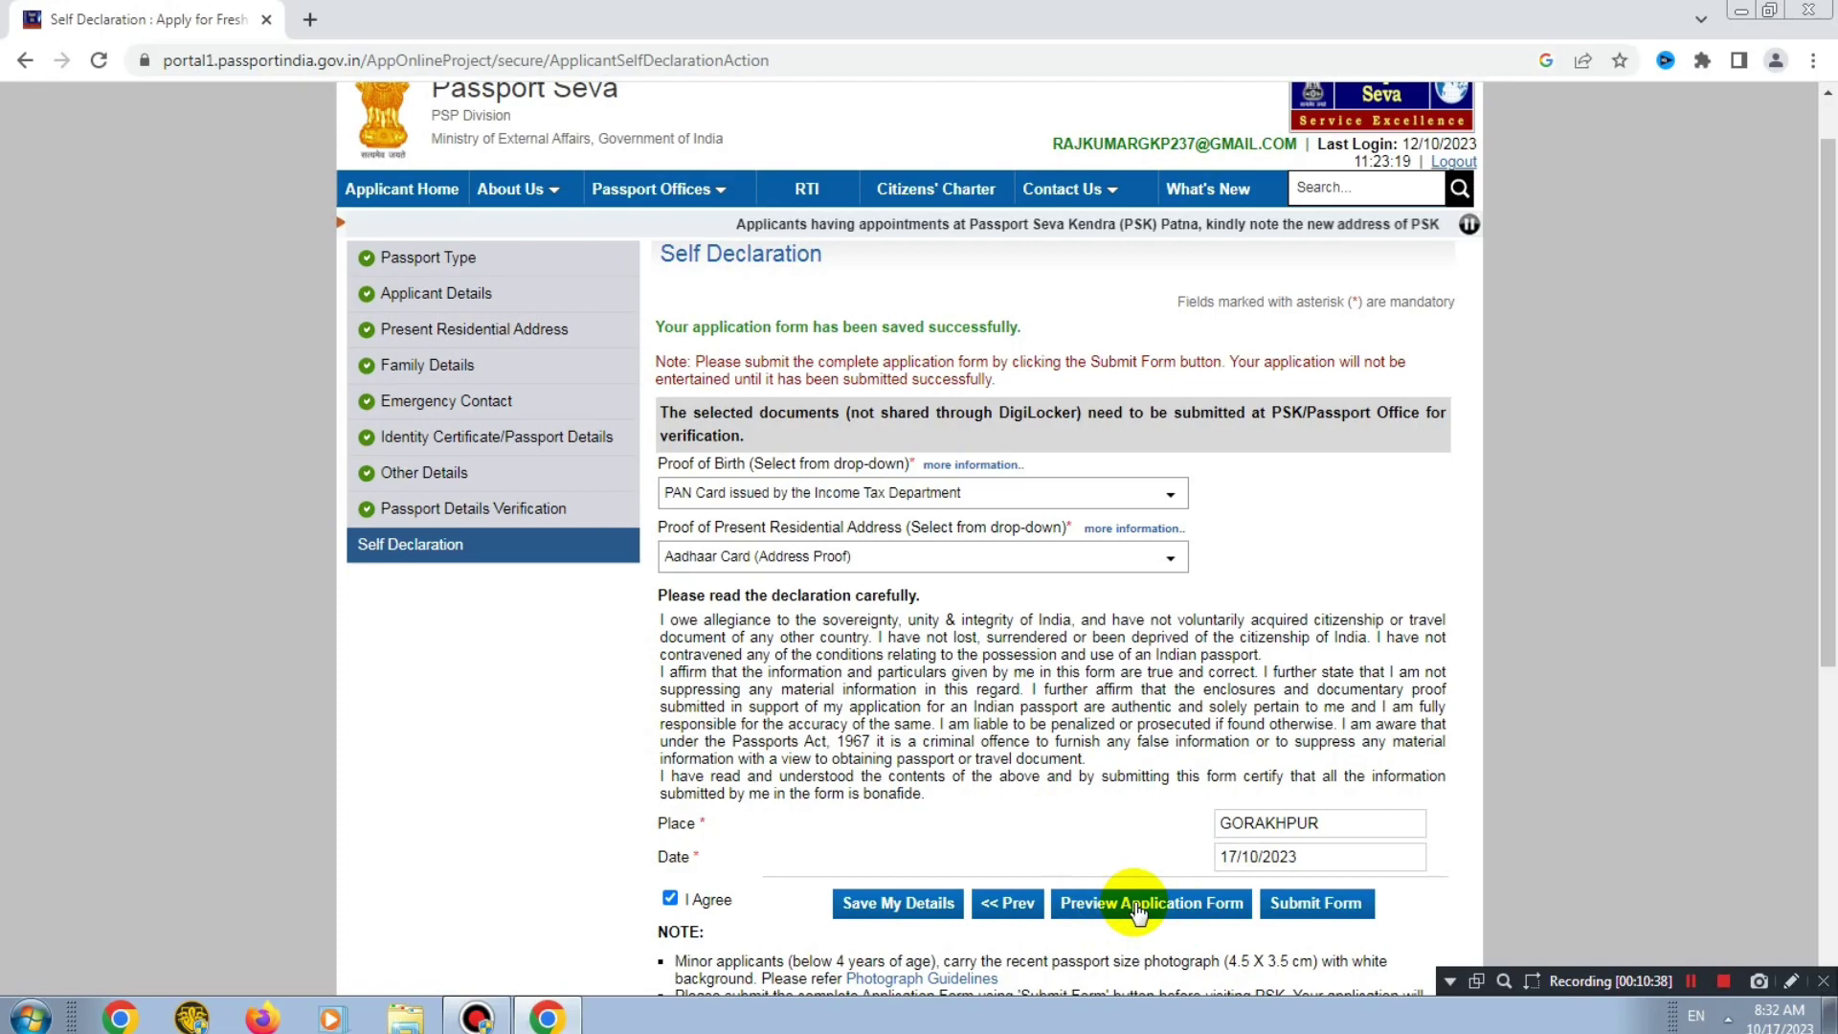
{"action": "left_click", "coordinate": [1692, 979]}
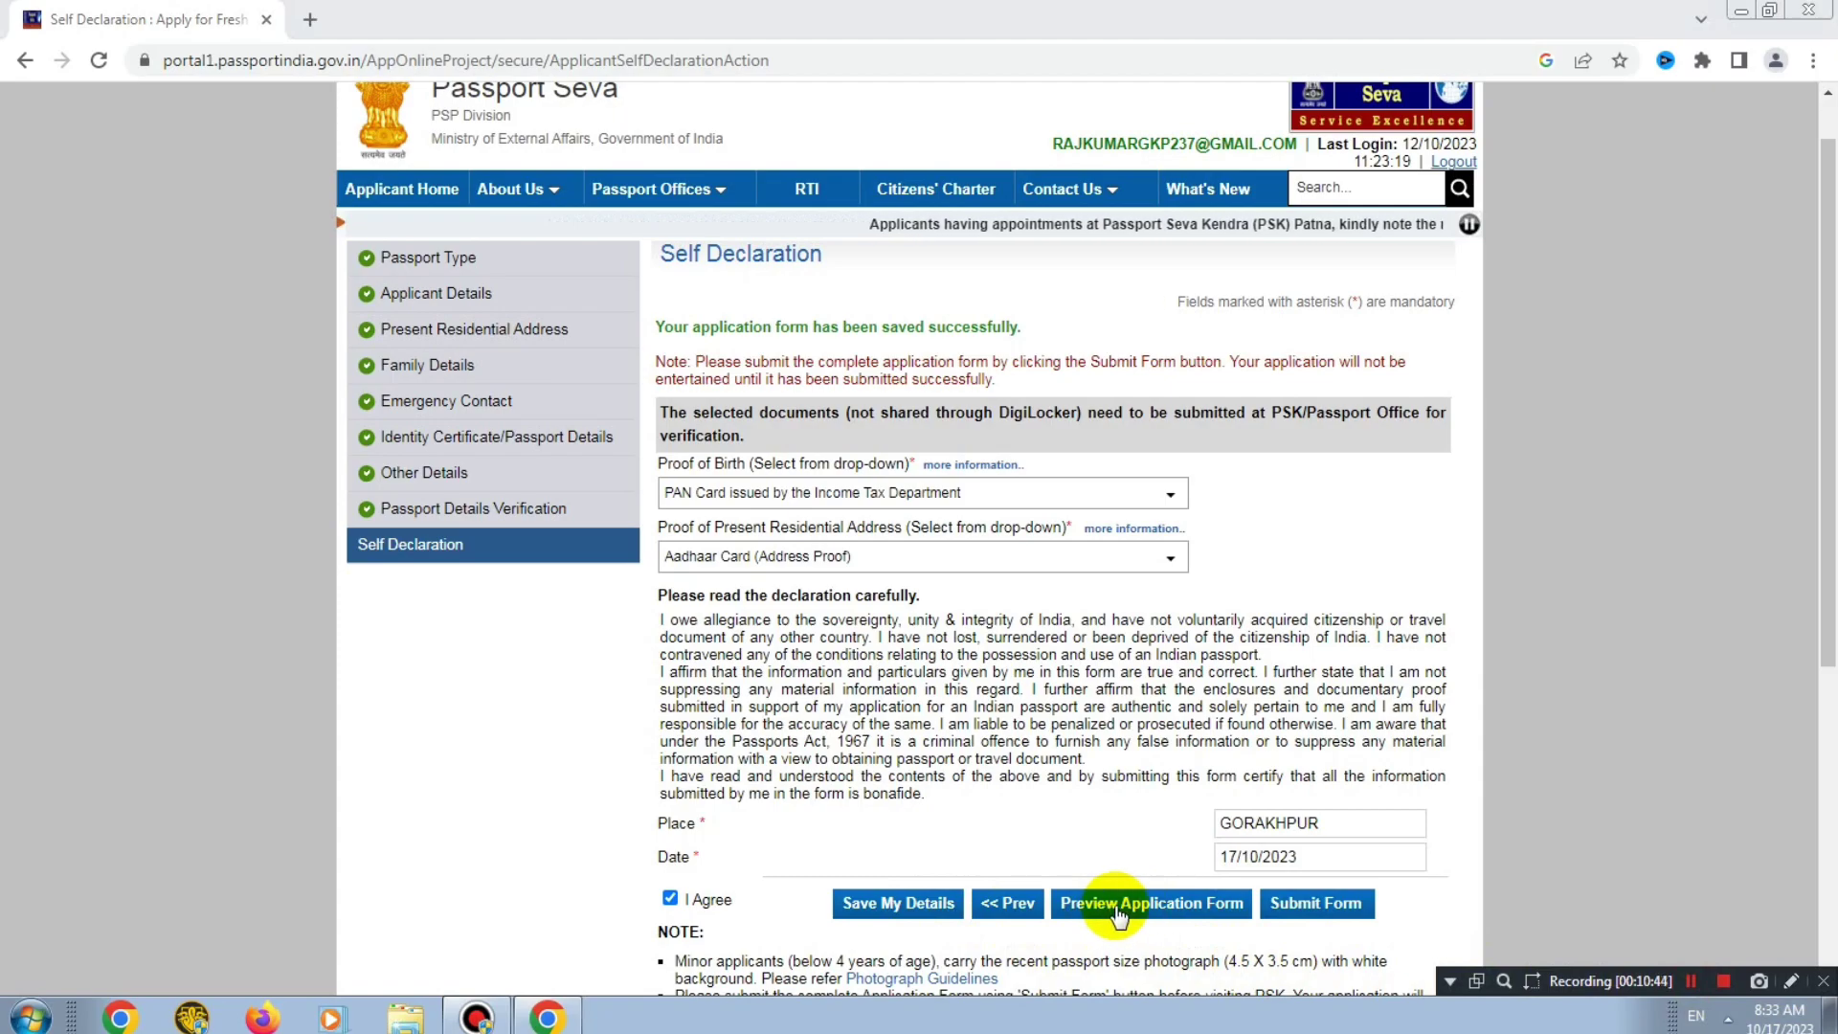
{"action": "left_click", "coordinate": [1153, 904]}
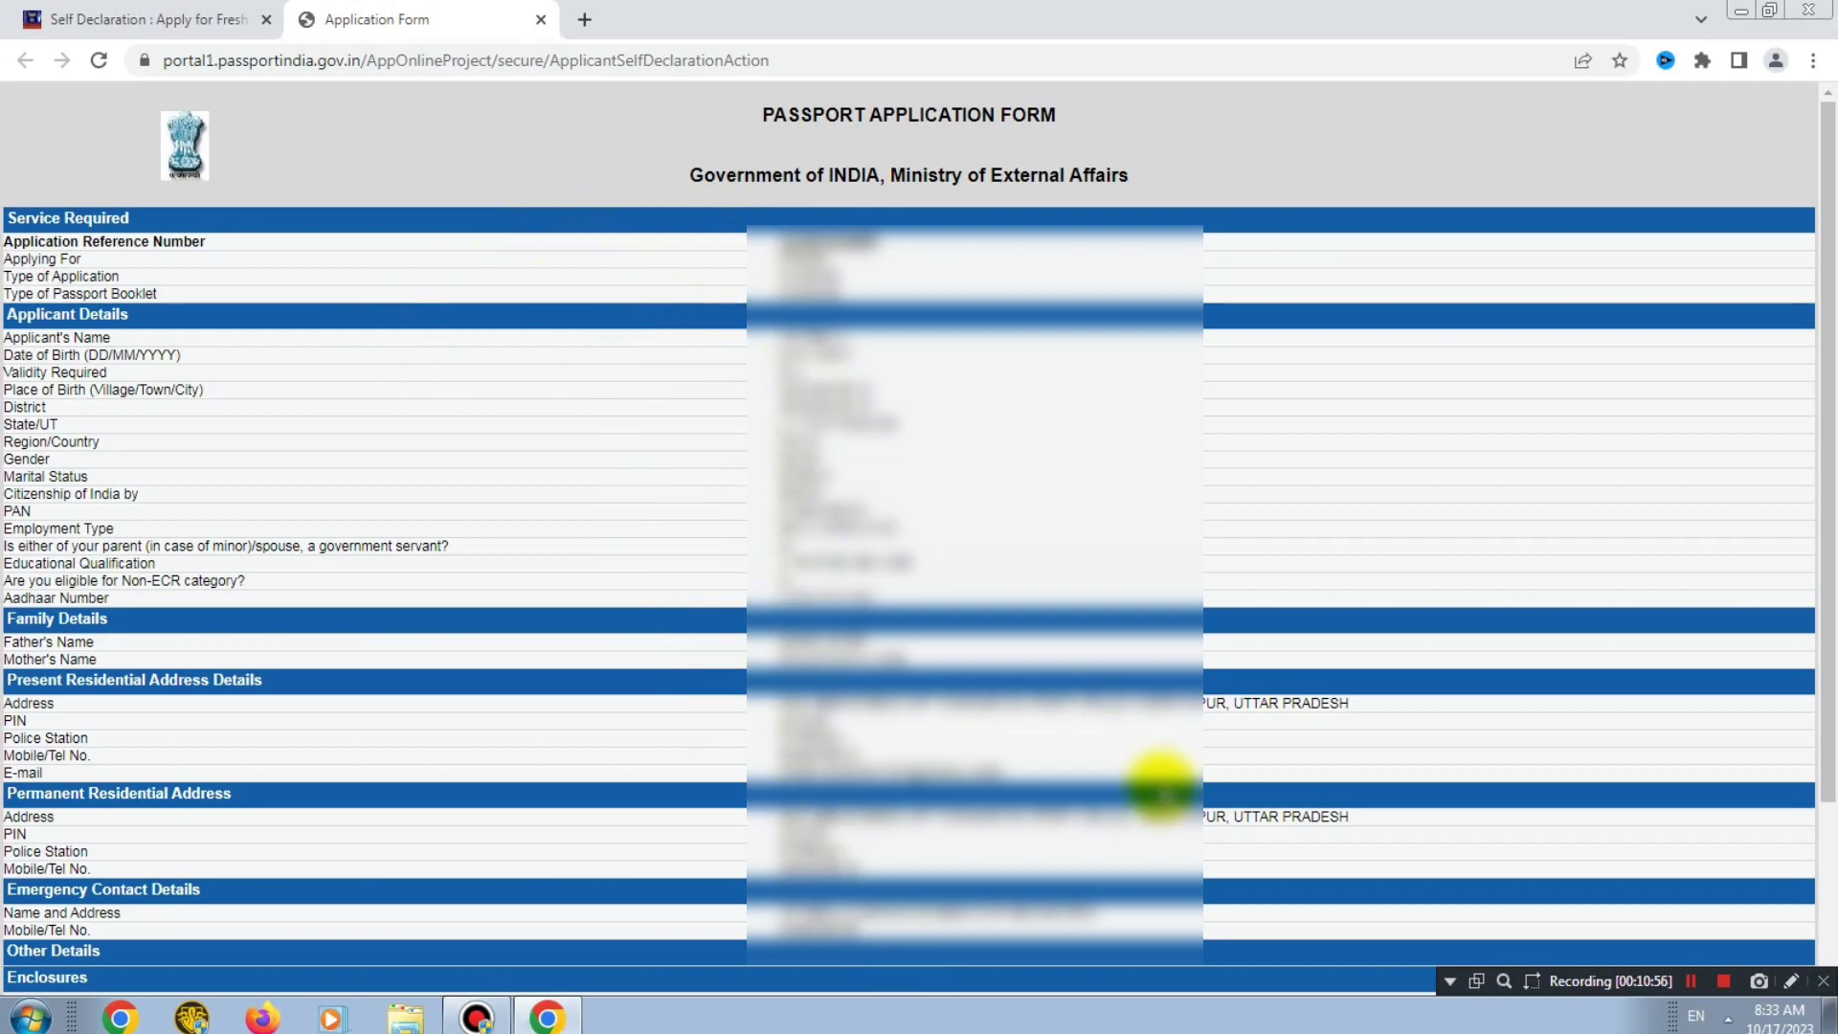
{"action": "left_click", "coordinate": [1689, 980]}
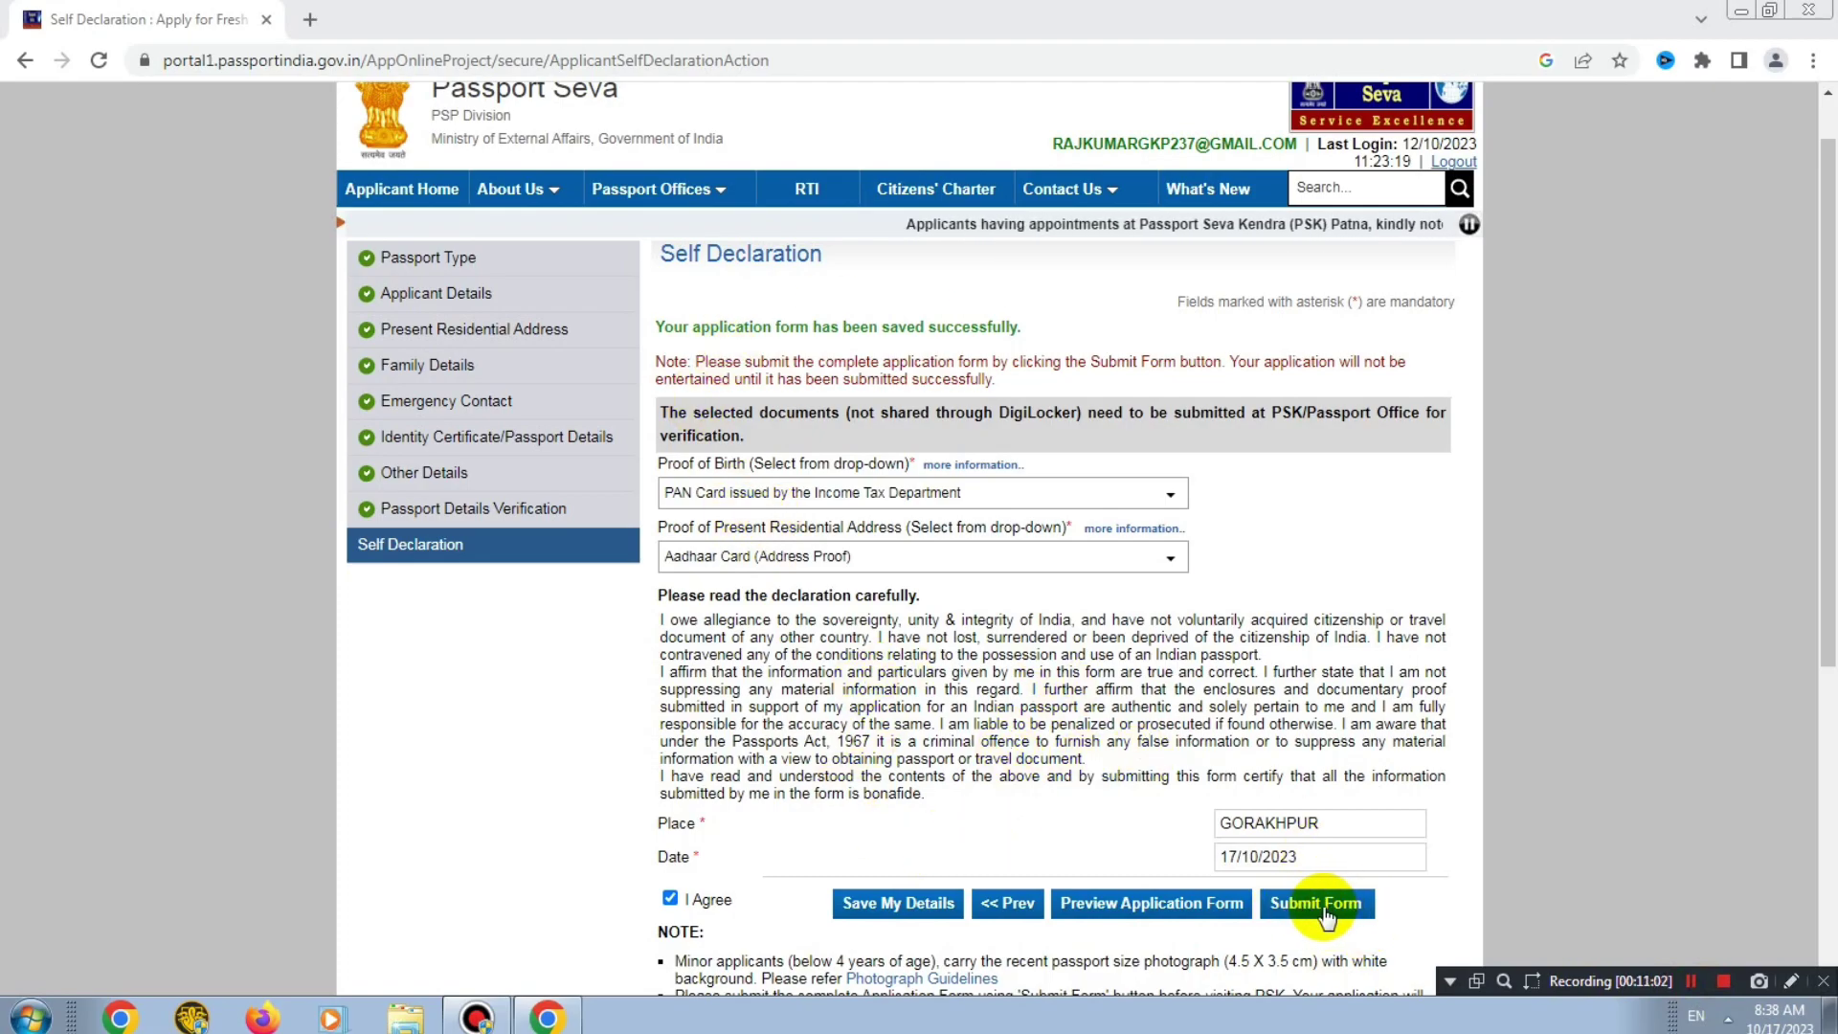
Submit the completed passport application form
{"action": "left_click", "coordinate": [1331, 905]}
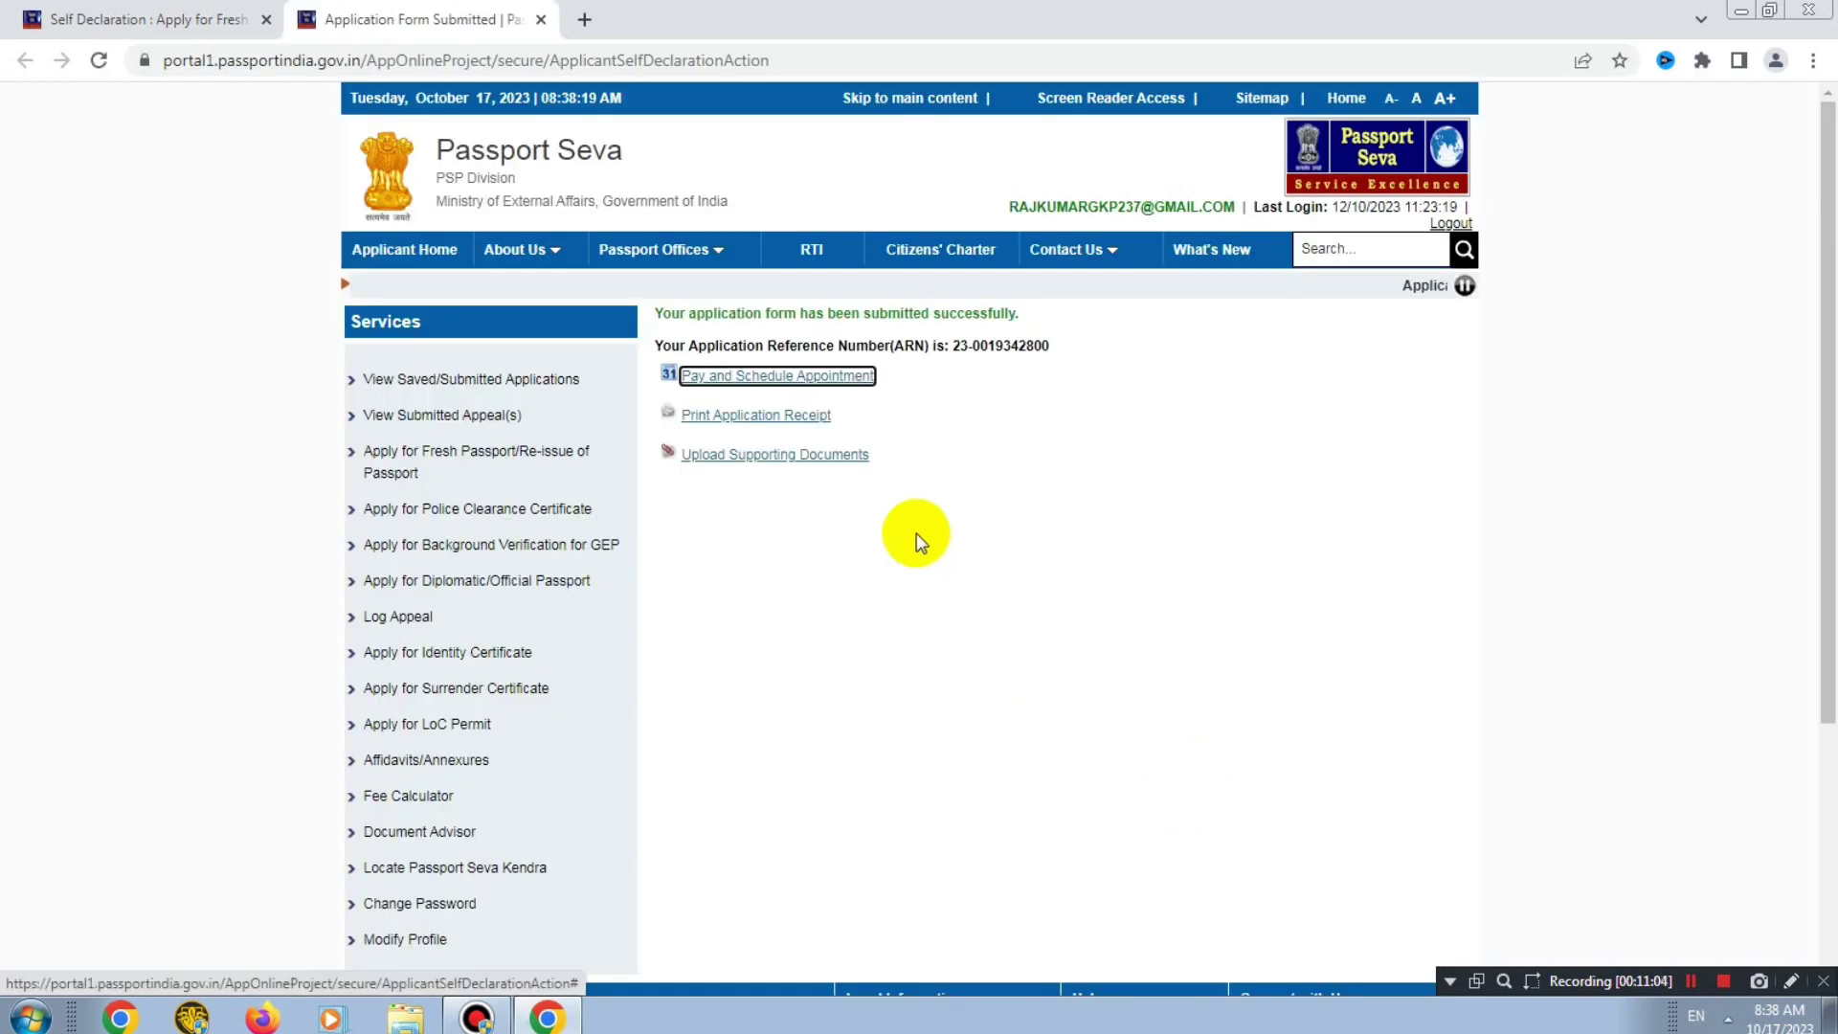
{"action": "left_click_drag", "start_coordinate": [657, 312], "coordinate": [975, 333]}
{"action": "left_click", "coordinate": [962, 330]}
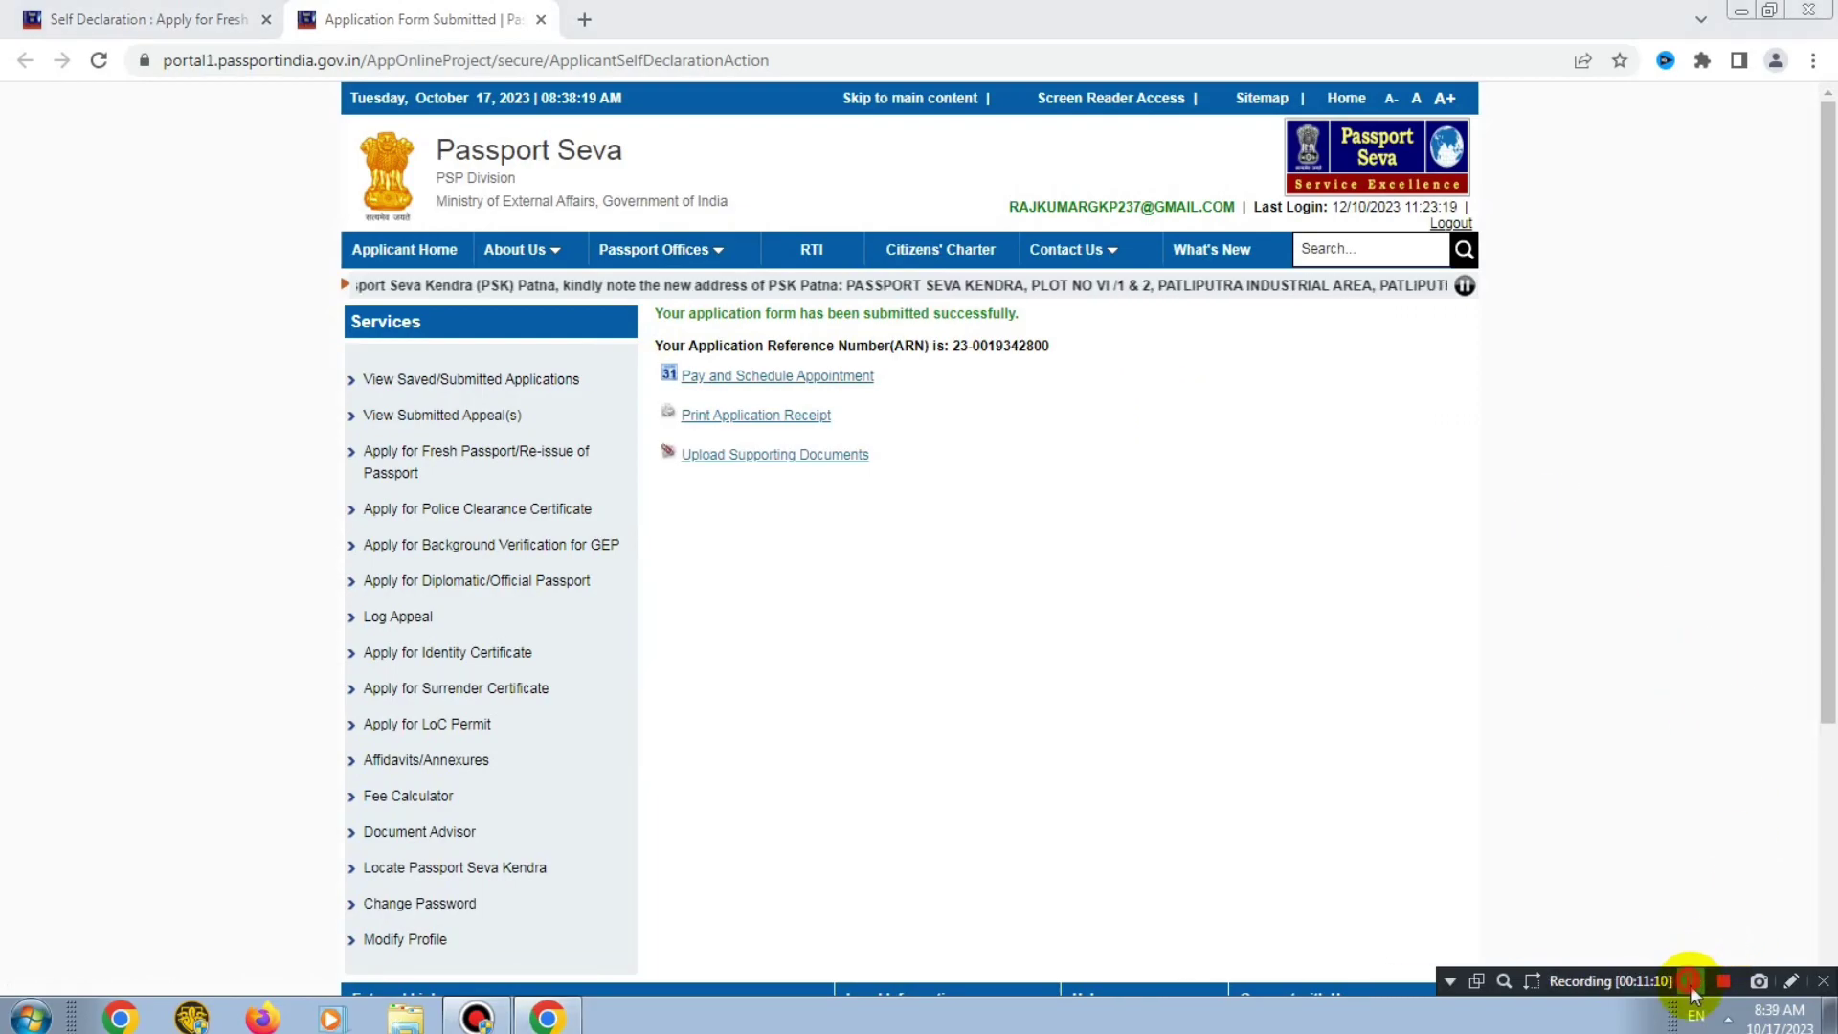
Start paying for and scheduling the appointment, with State Bank MOPS online payment as the payment mode
{"action": "left_click", "coordinate": [740, 376]}
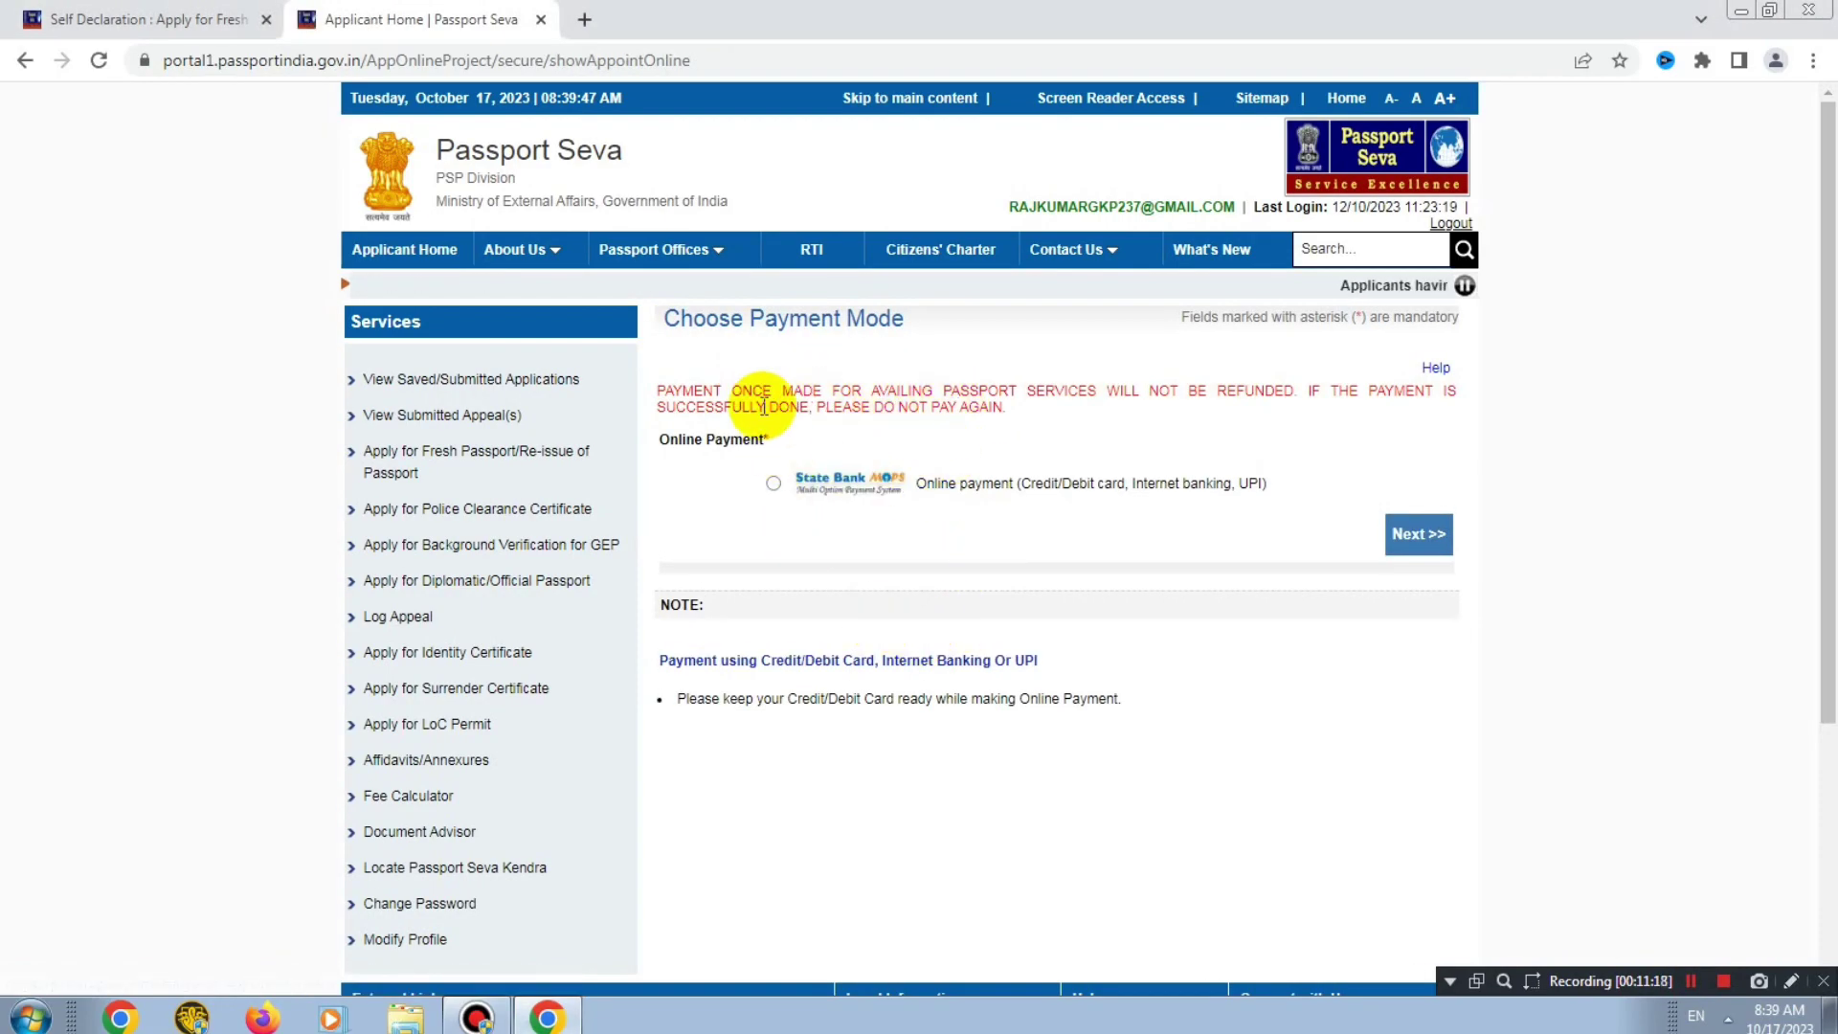
{"action": "left_click", "coordinate": [774, 485]}
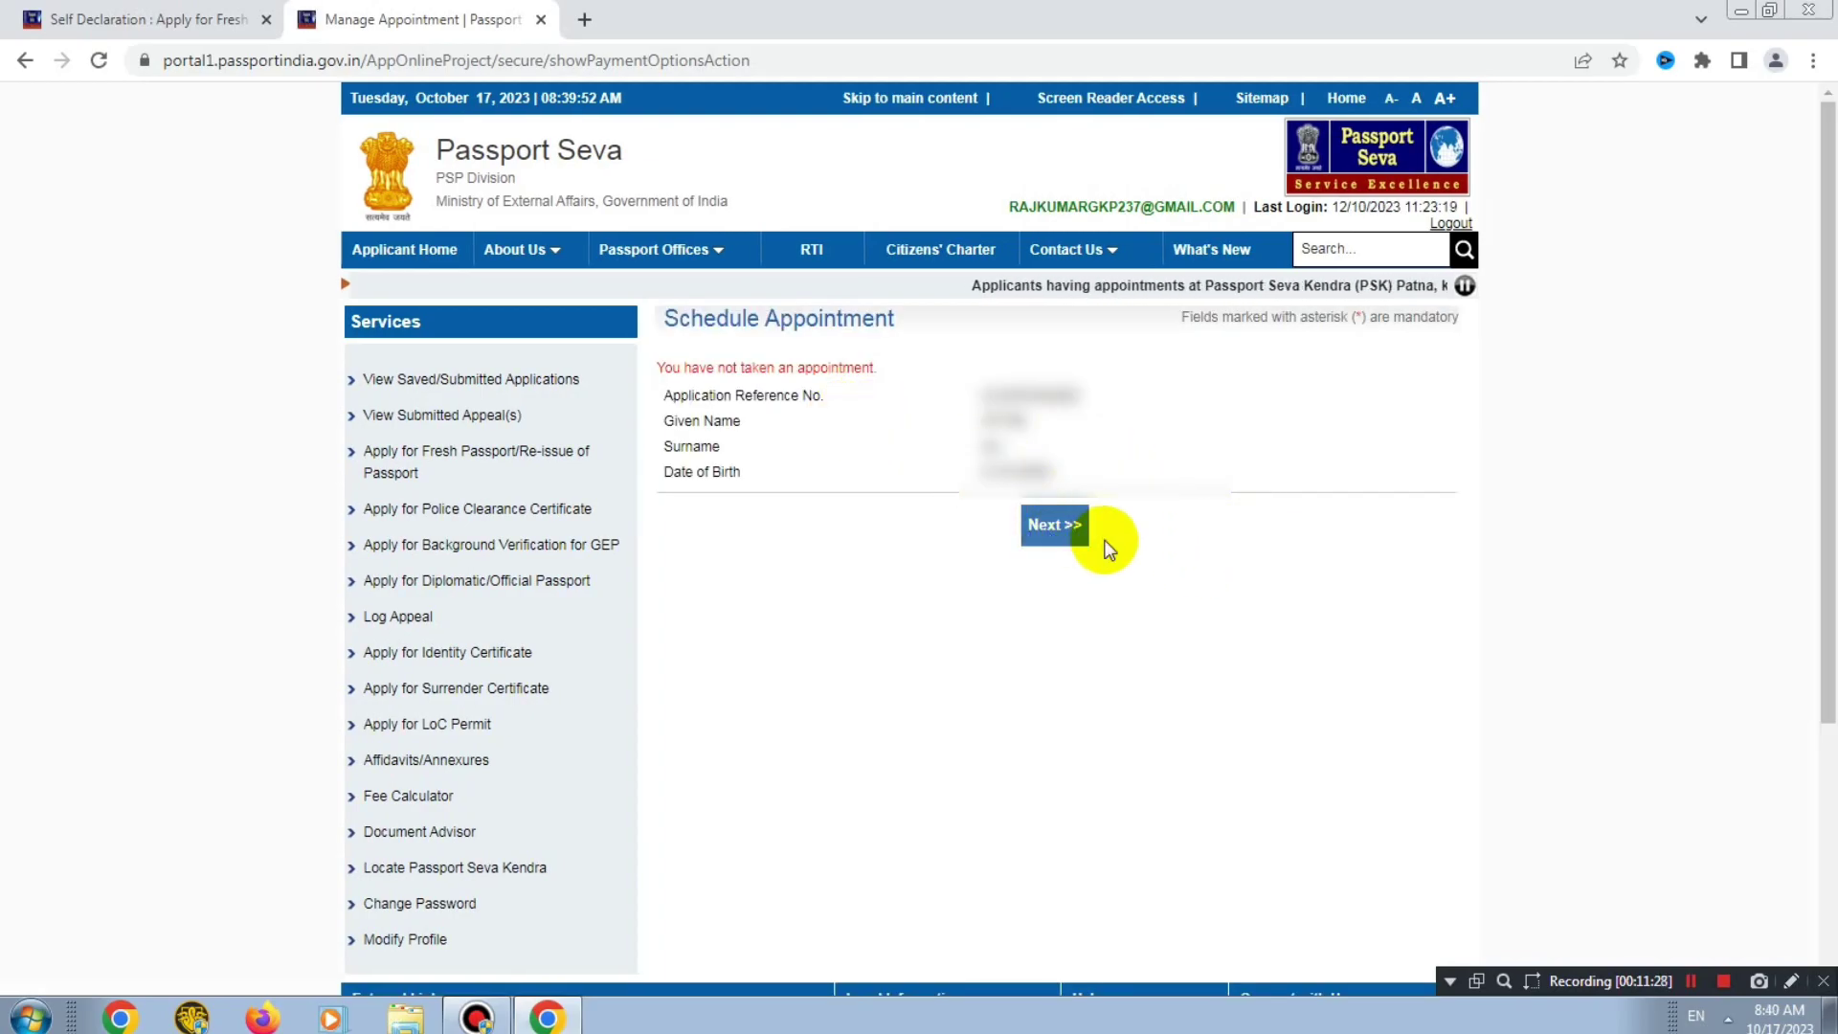
{"action": "left_click", "coordinate": [1047, 527]}
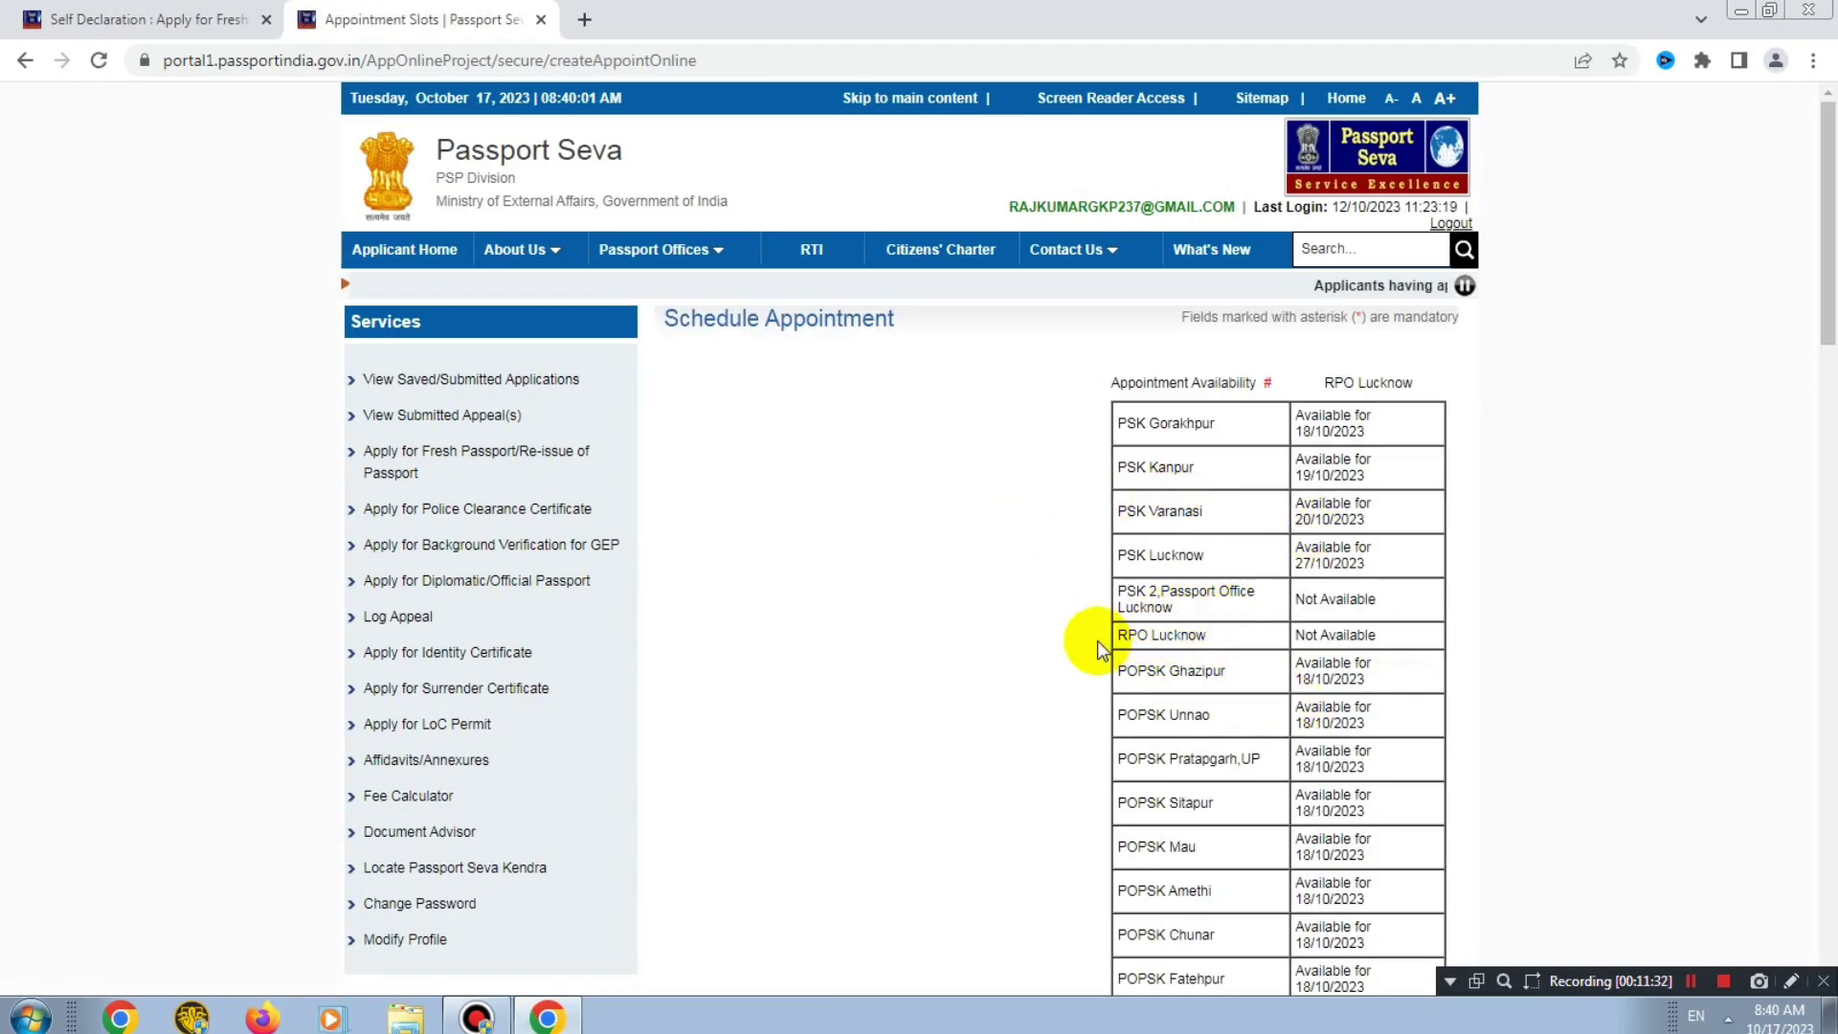
Set the appointment location to PSK Gorakhpur, enter the displayed captcha characters and continue to the payment page
{"action": "scroll", "coordinate": [1095, 639], "scroll_direction": "down", "scroll_amount": 6}
{"action": "scroll", "coordinate": [964, 739], "scroll_direction": "down", "scroll_amount": 5}
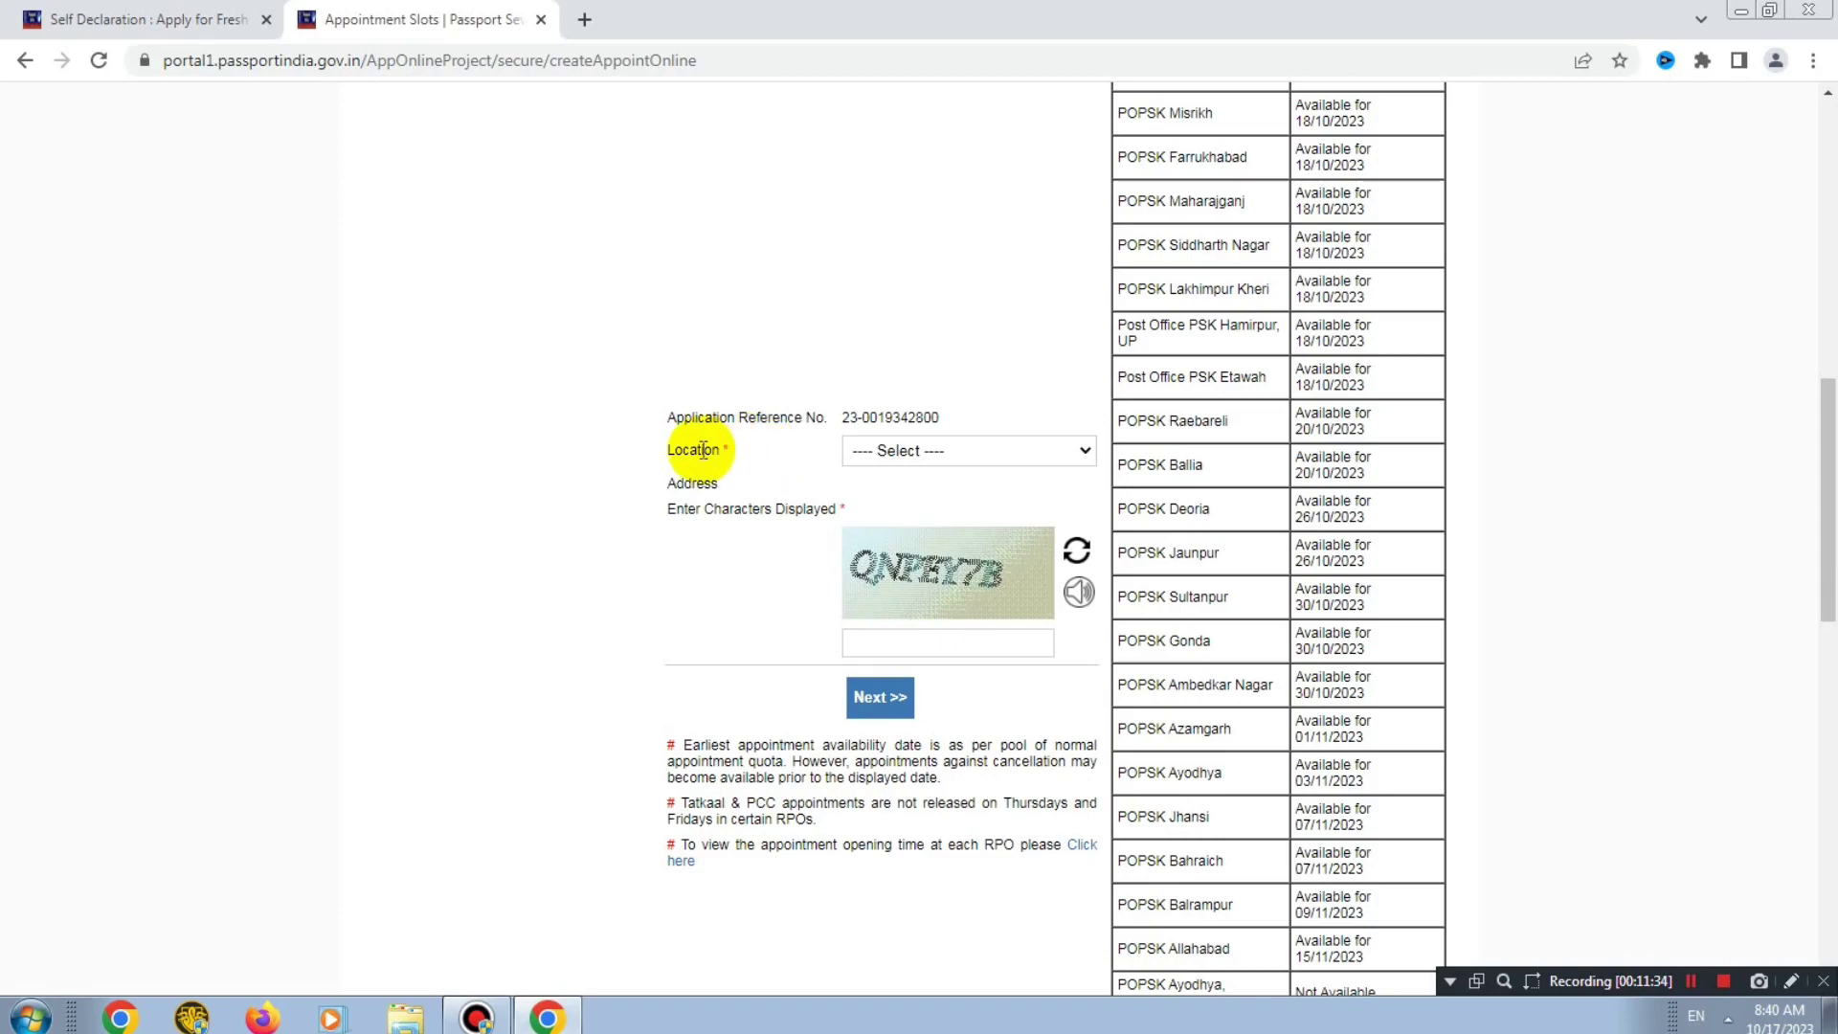
{"action": "left_click_drag", "start_coordinate": [698, 451], "coordinate": [790, 456]}
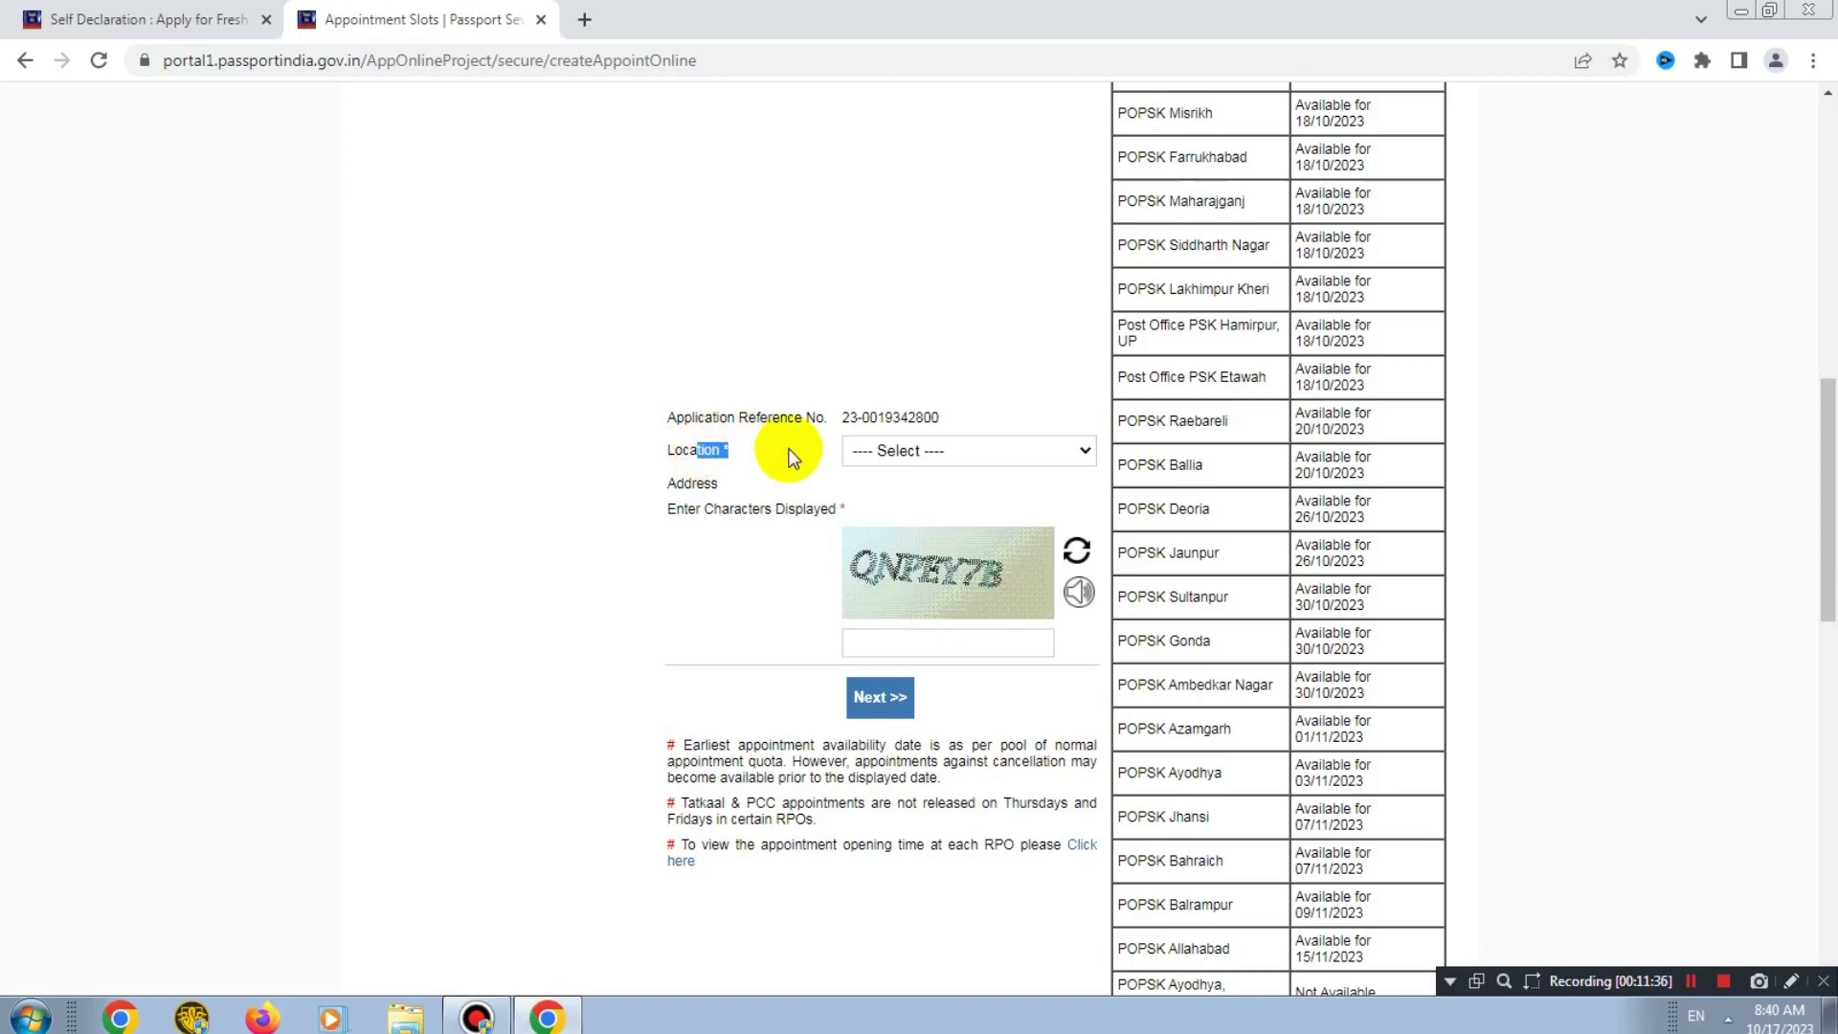
{"action": "left_click", "coordinate": [917, 449]}
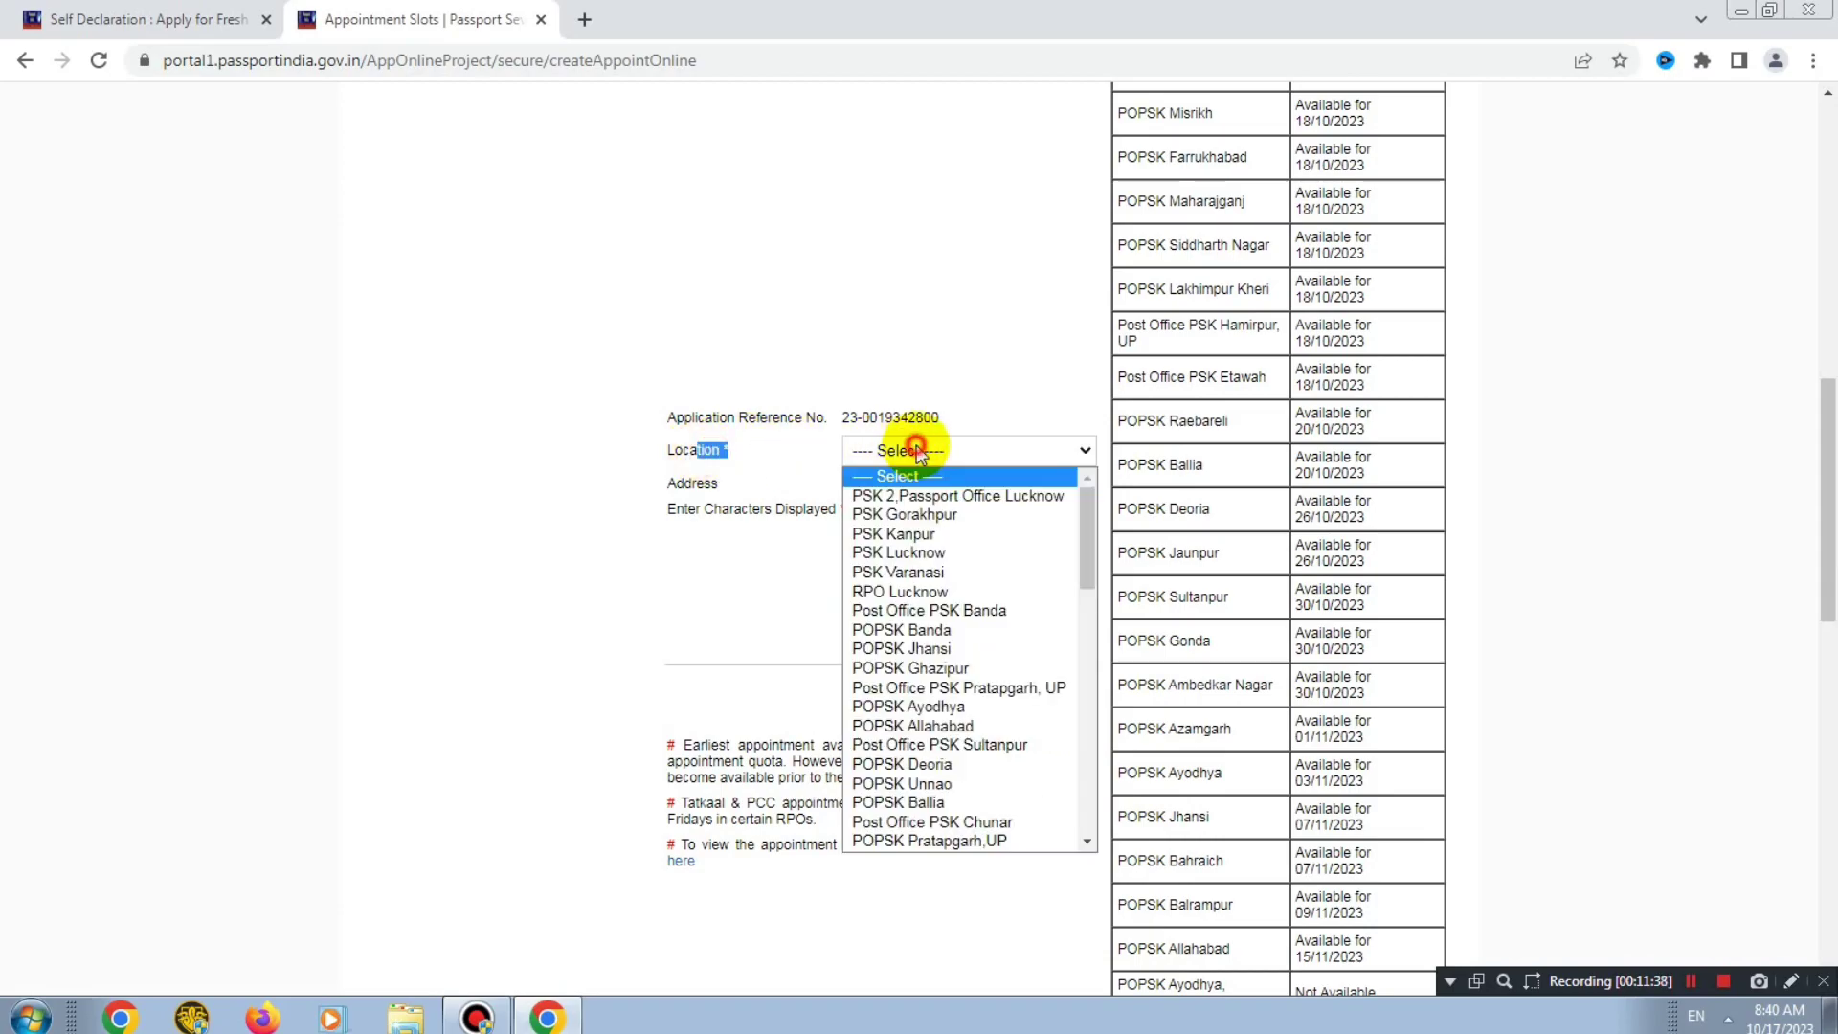
{"action": "left_click", "coordinate": [930, 517]}
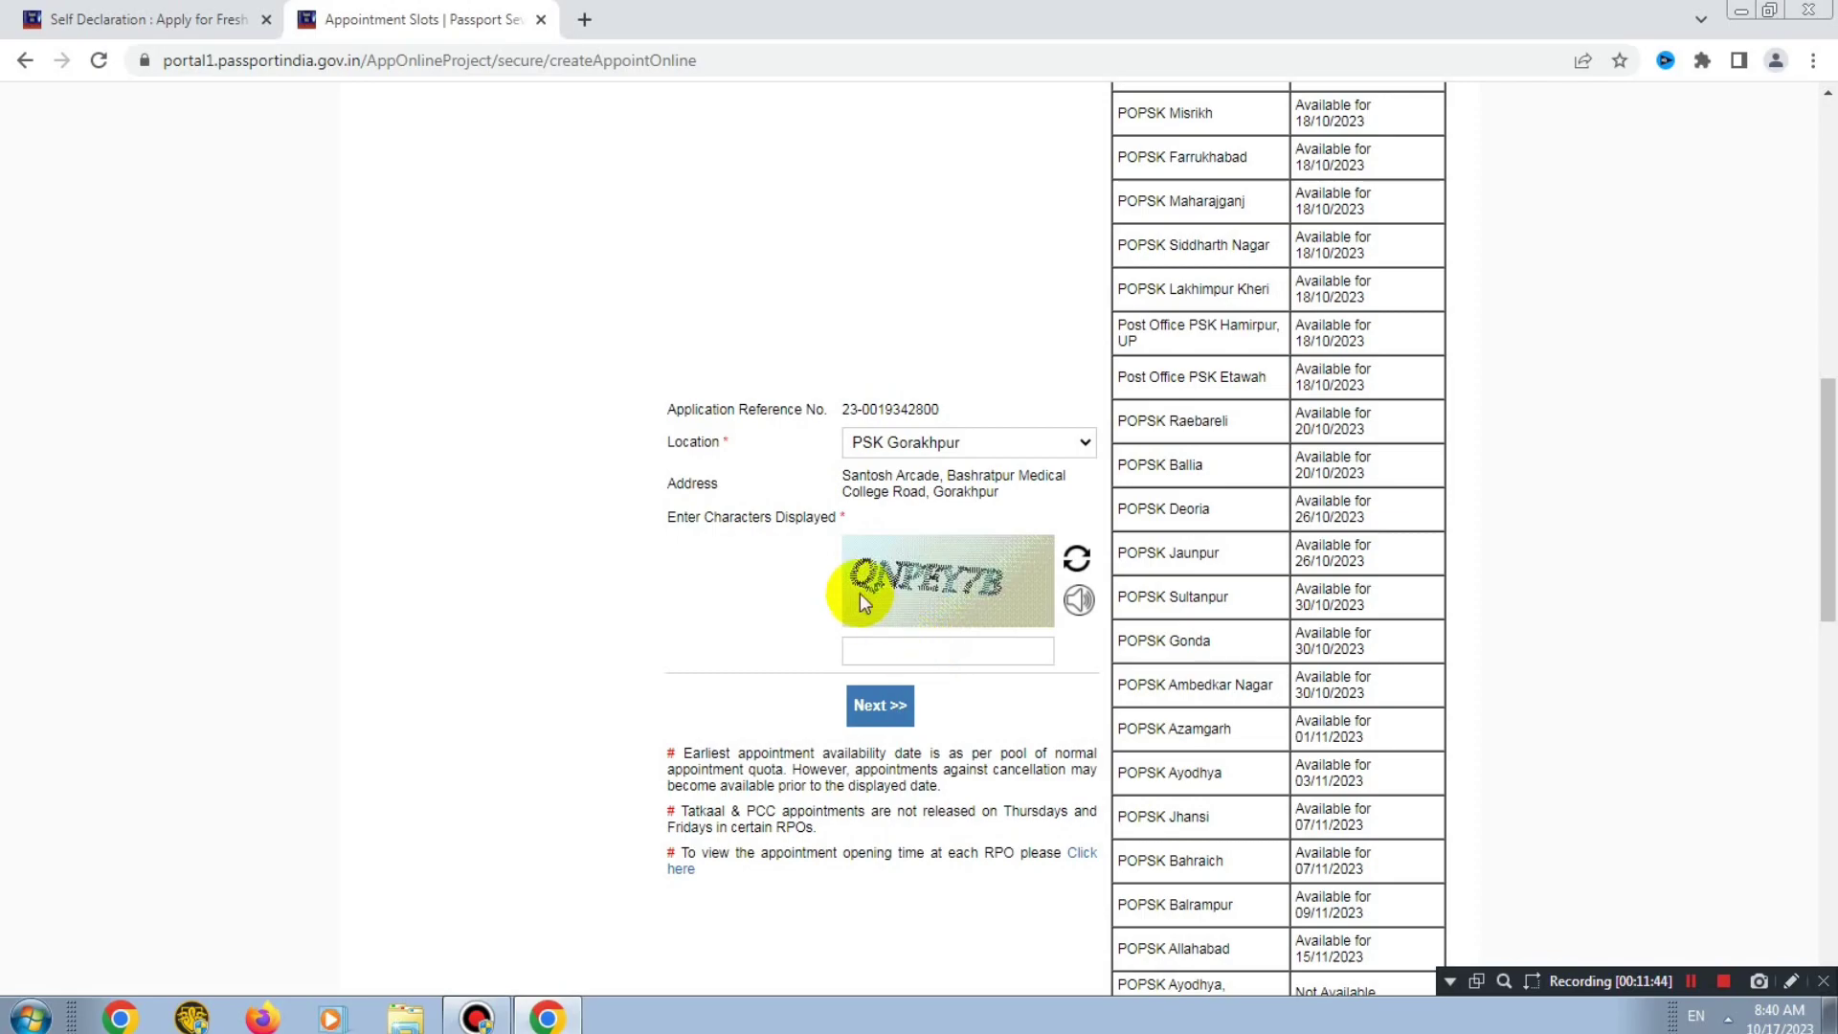
{"action": "left_click", "coordinate": [917, 648]}
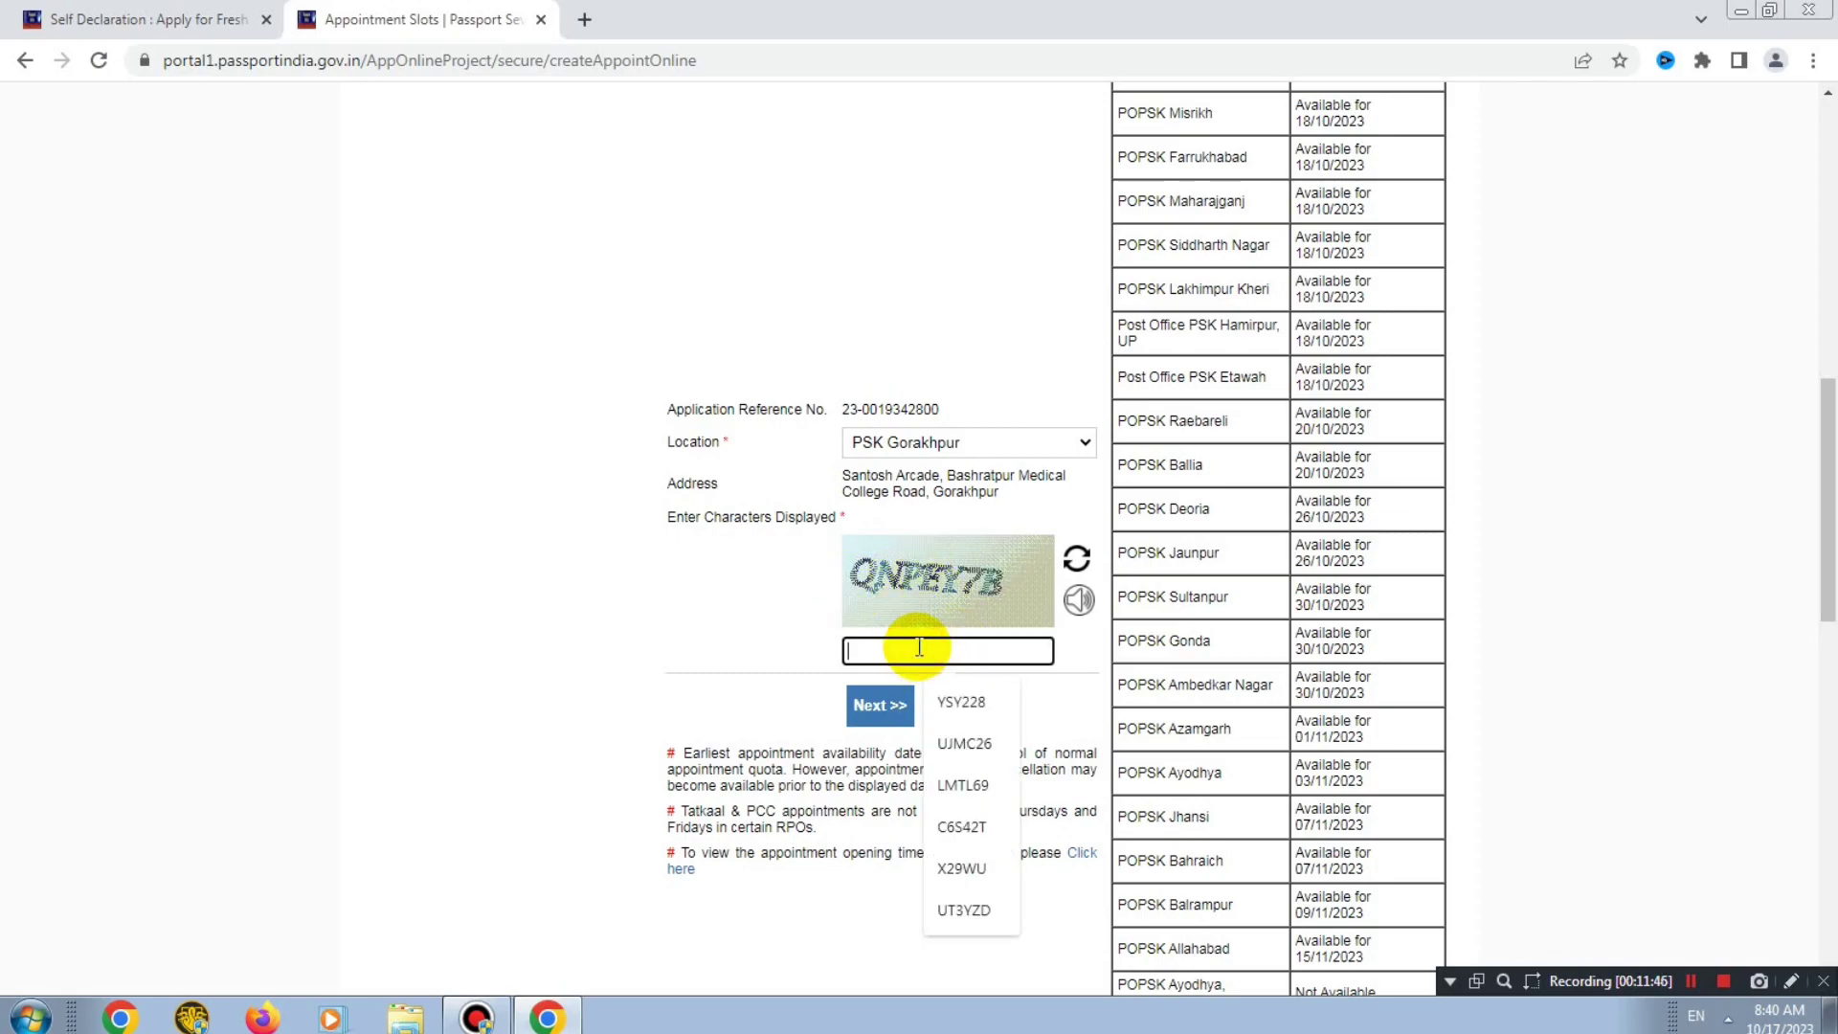
{"action": "type", "text": "QNP"}
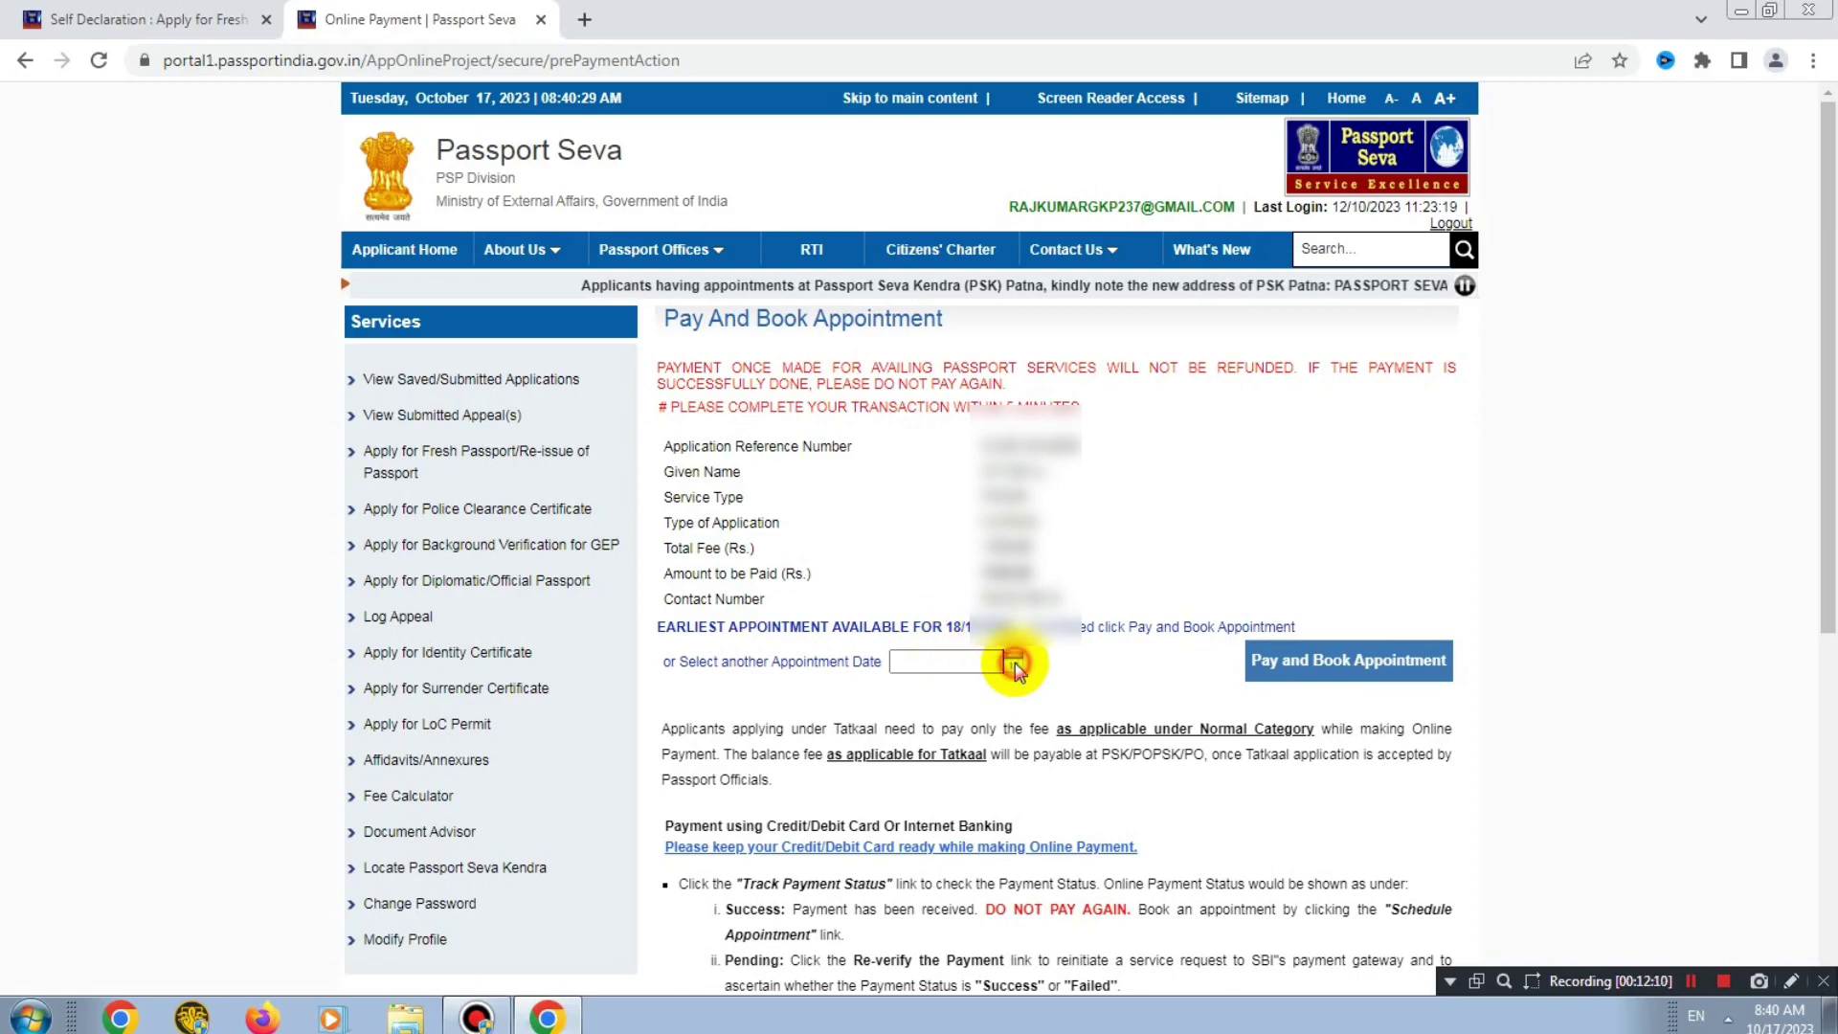
Set the appointment date to 18/10/2023 and proceed to pay and book it, accepting the caution notice
{"action": "left_click", "coordinate": [1014, 664]}
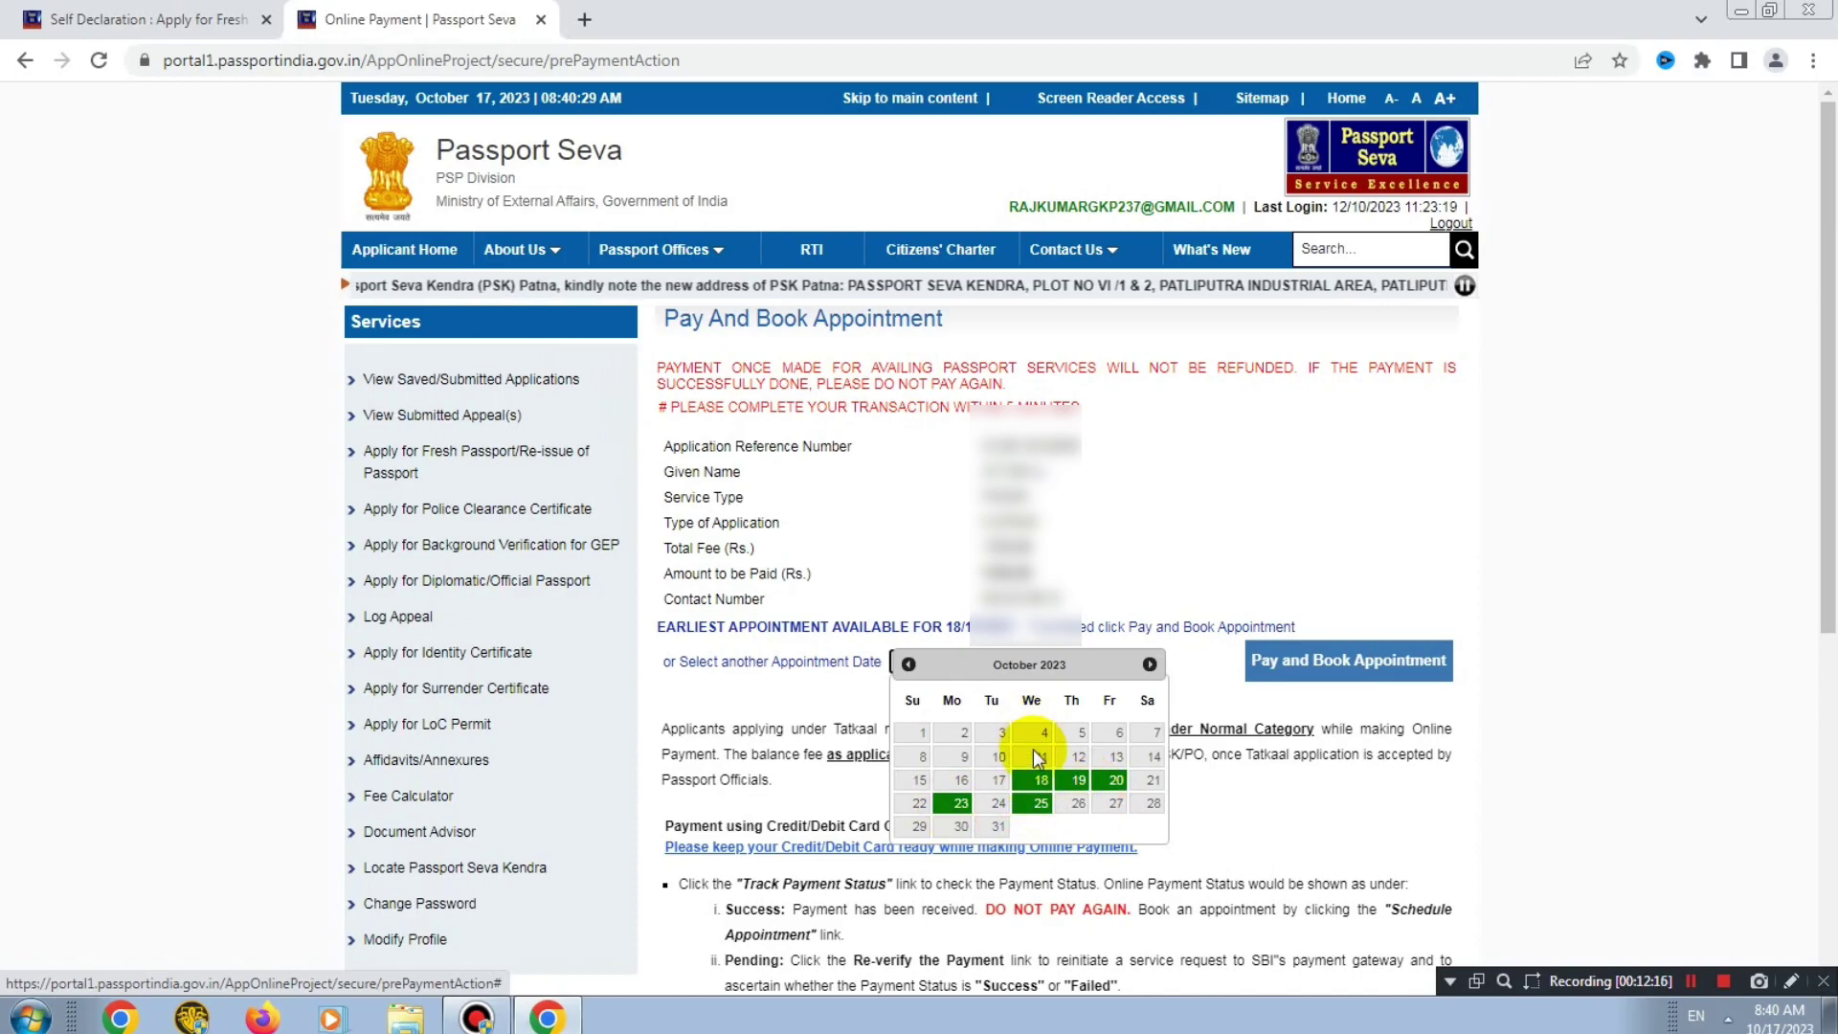
{"action": "left_click", "coordinate": [1041, 781]}
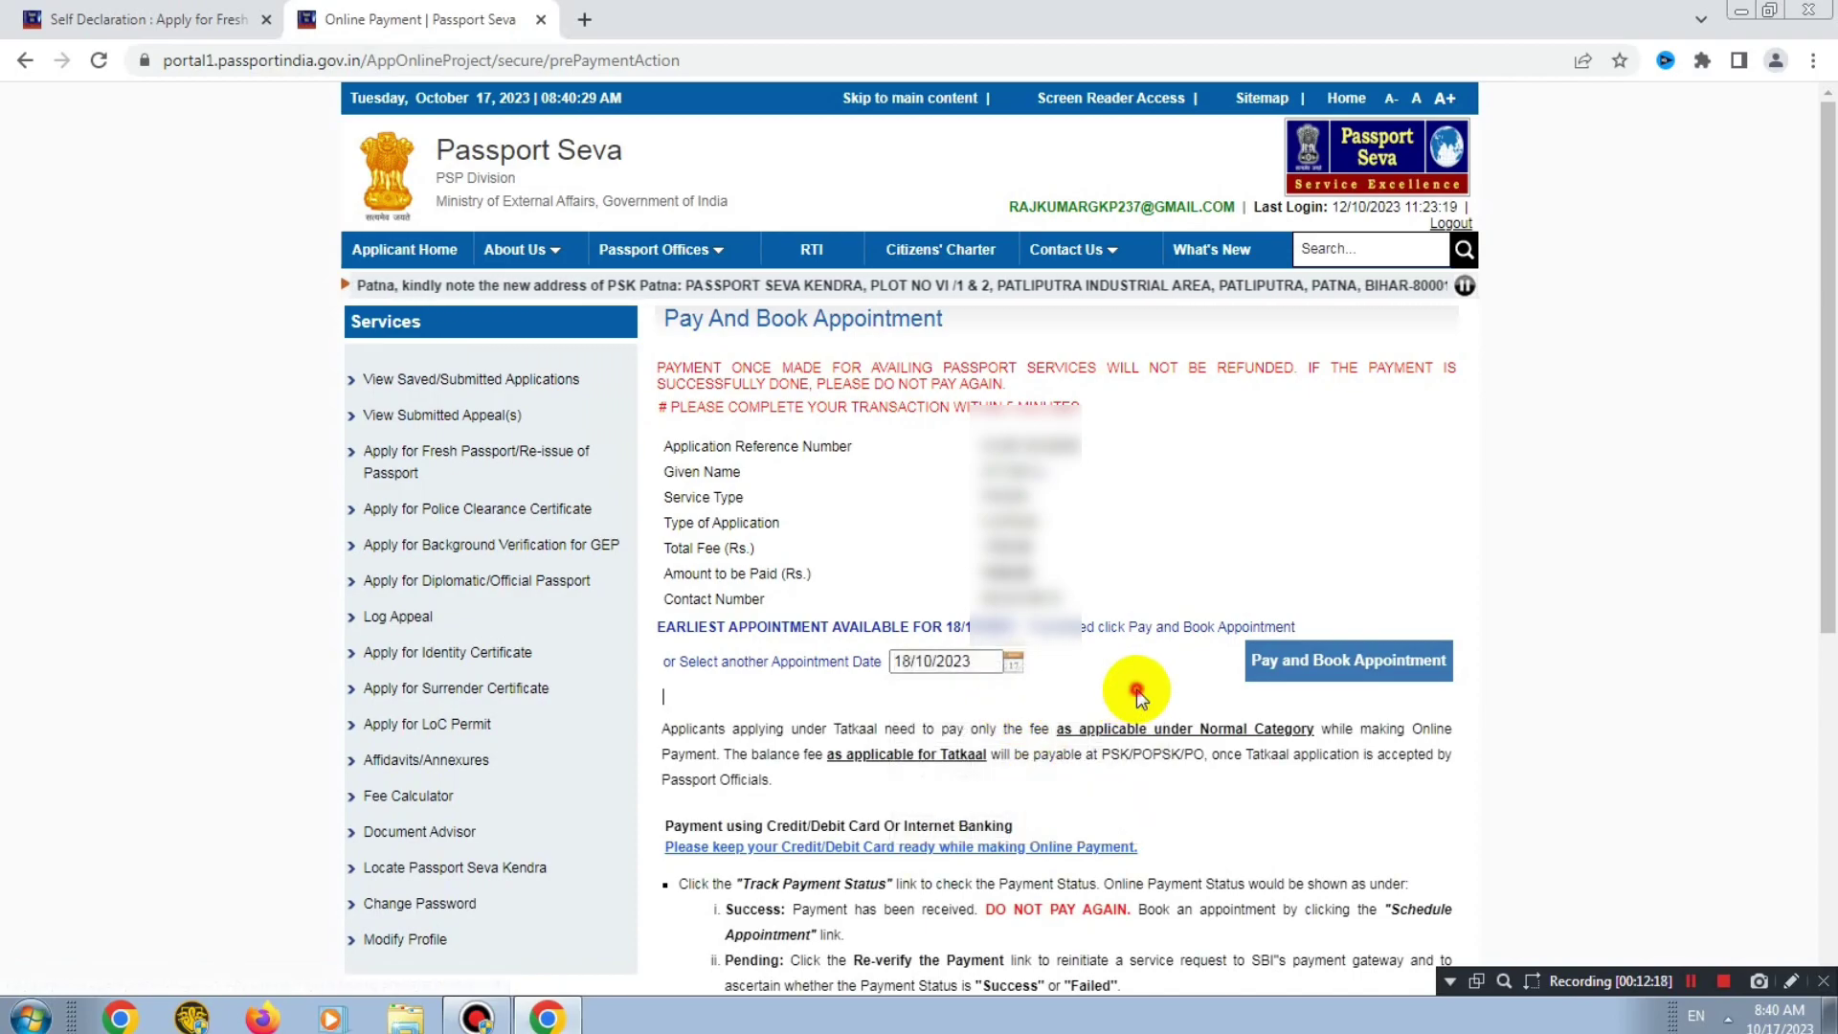
{"action": "left_click", "coordinate": [1326, 663]}
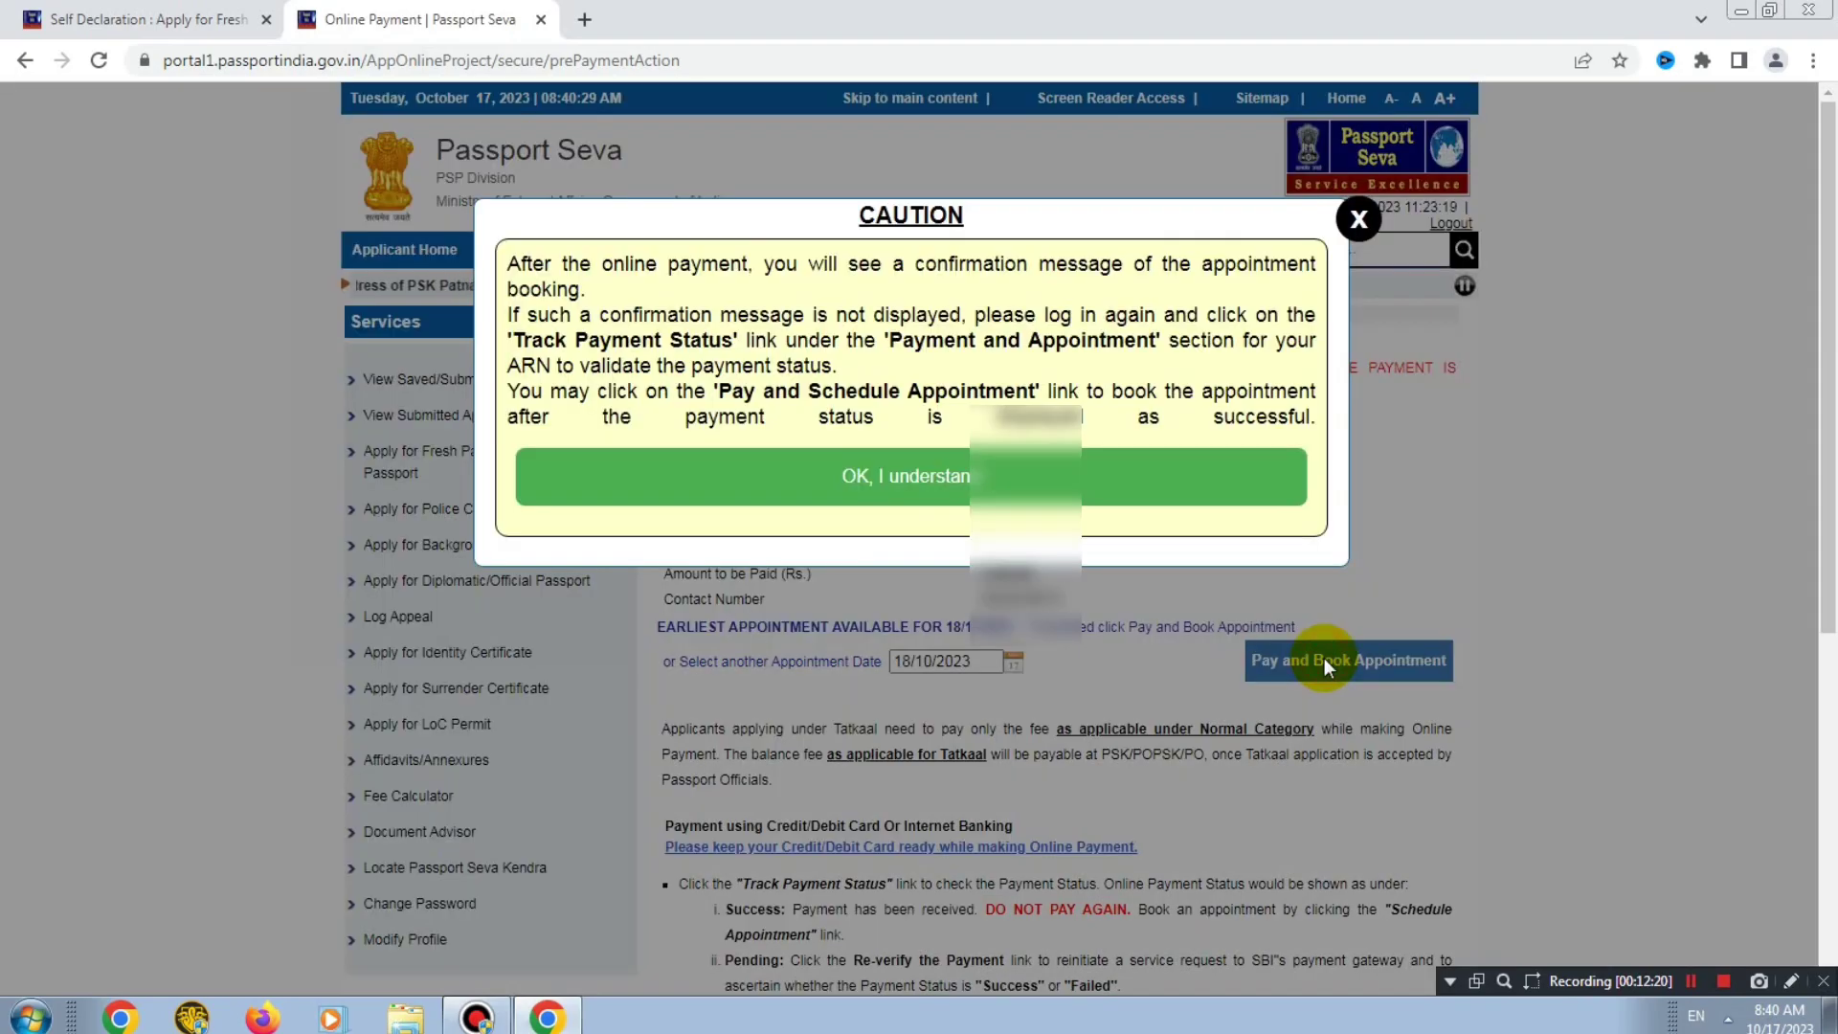
{"action": "left_click", "coordinate": [907, 486]}
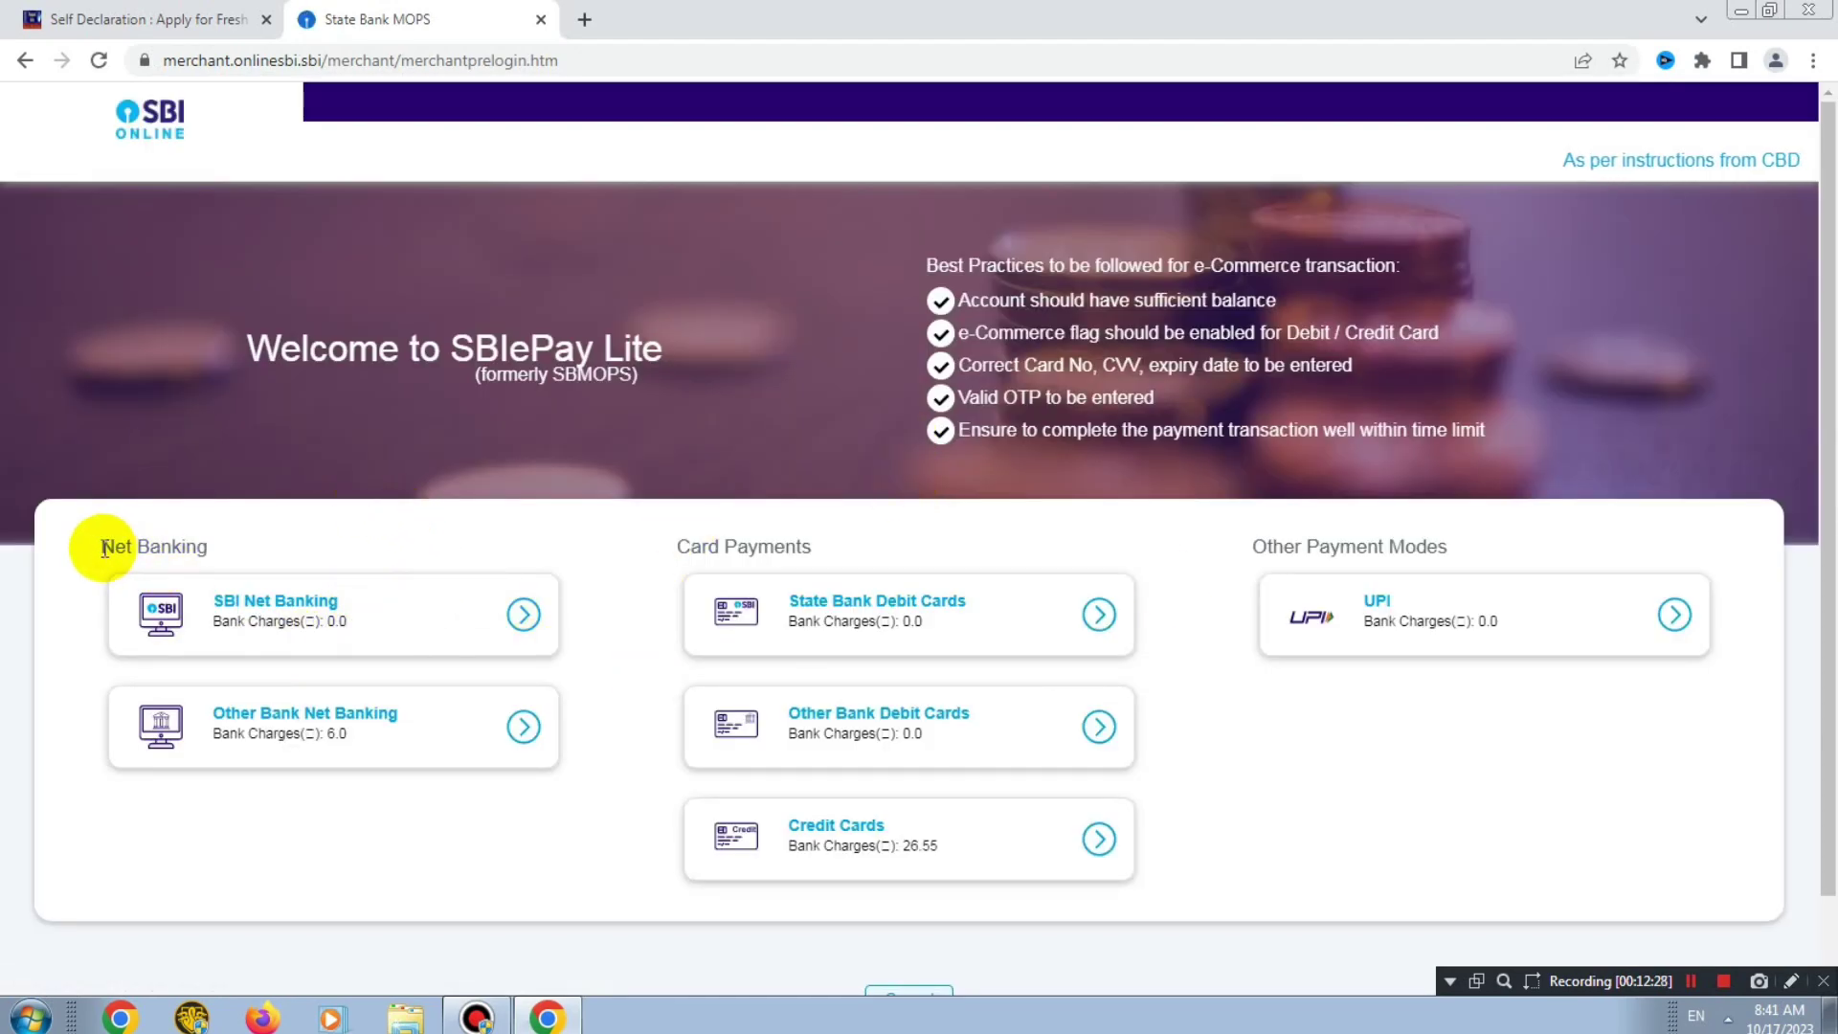
Choose UPI as the payment method and confirm payment by QR code
{"action": "left_click_drag", "start_coordinate": [101, 545], "coordinate": [226, 548]}
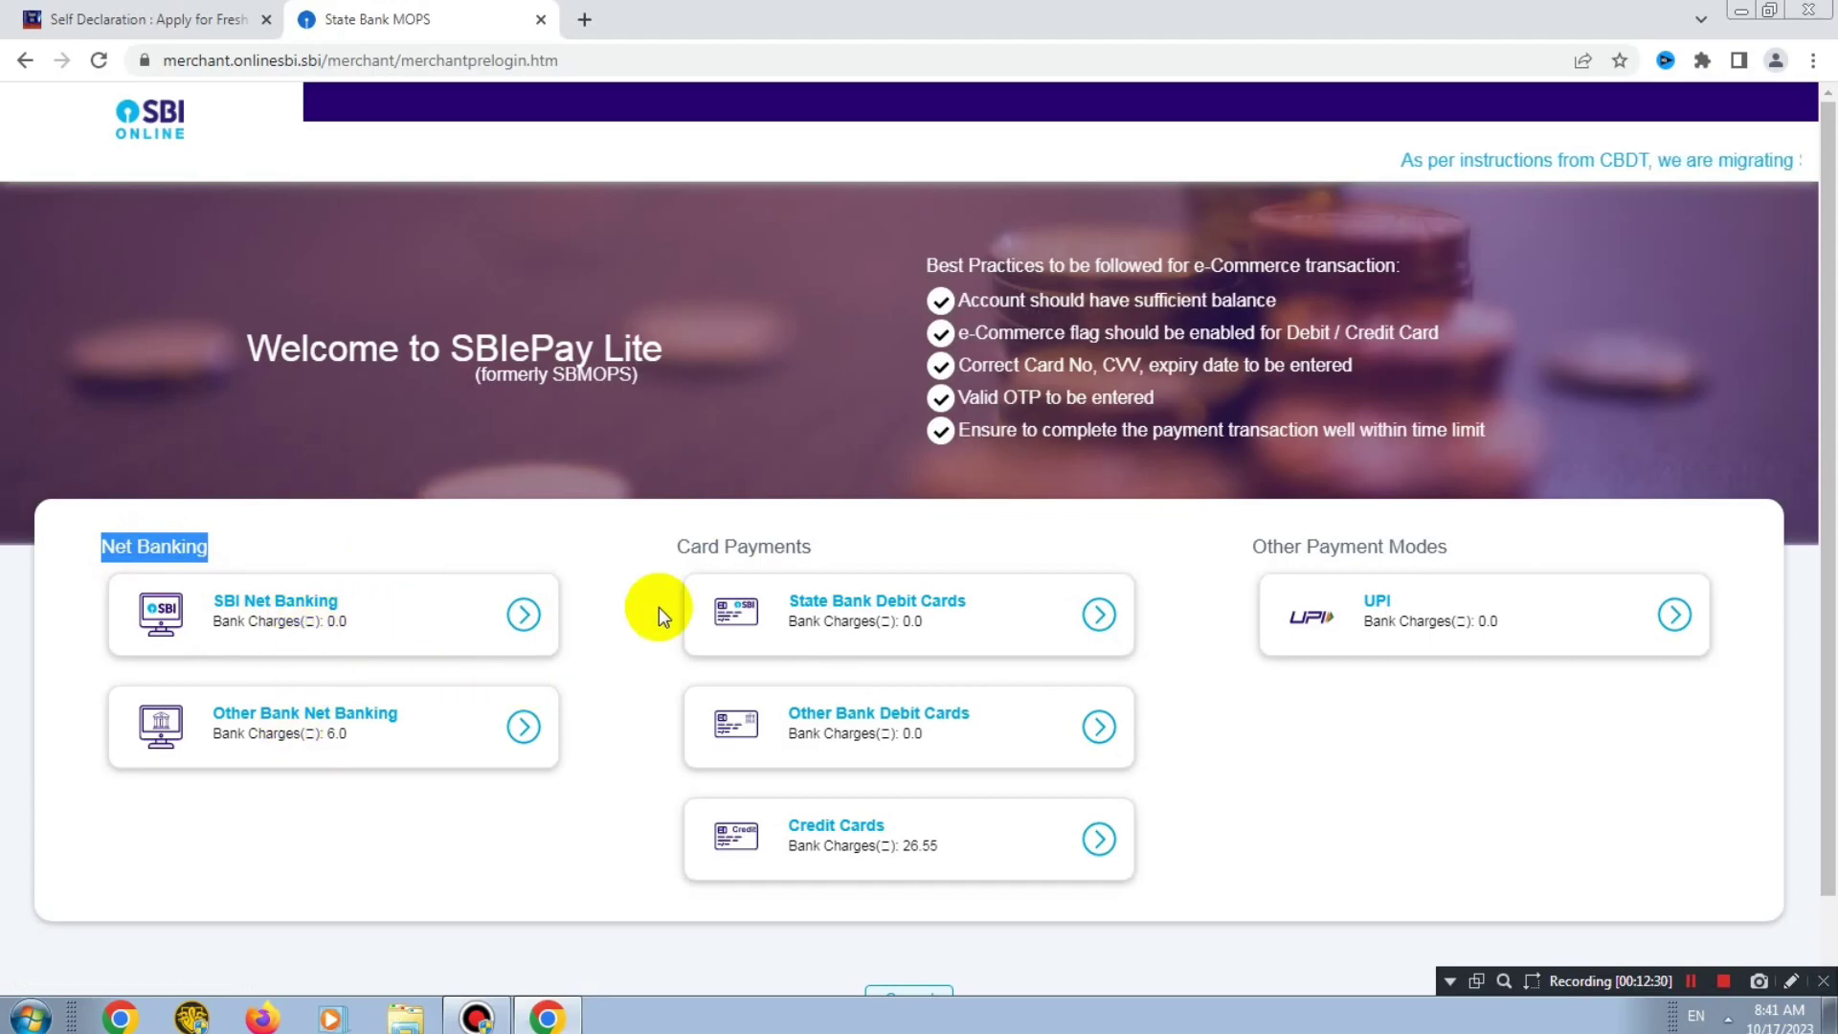
{"action": "left_click_drag", "start_coordinate": [670, 551], "coordinate": [903, 521]}
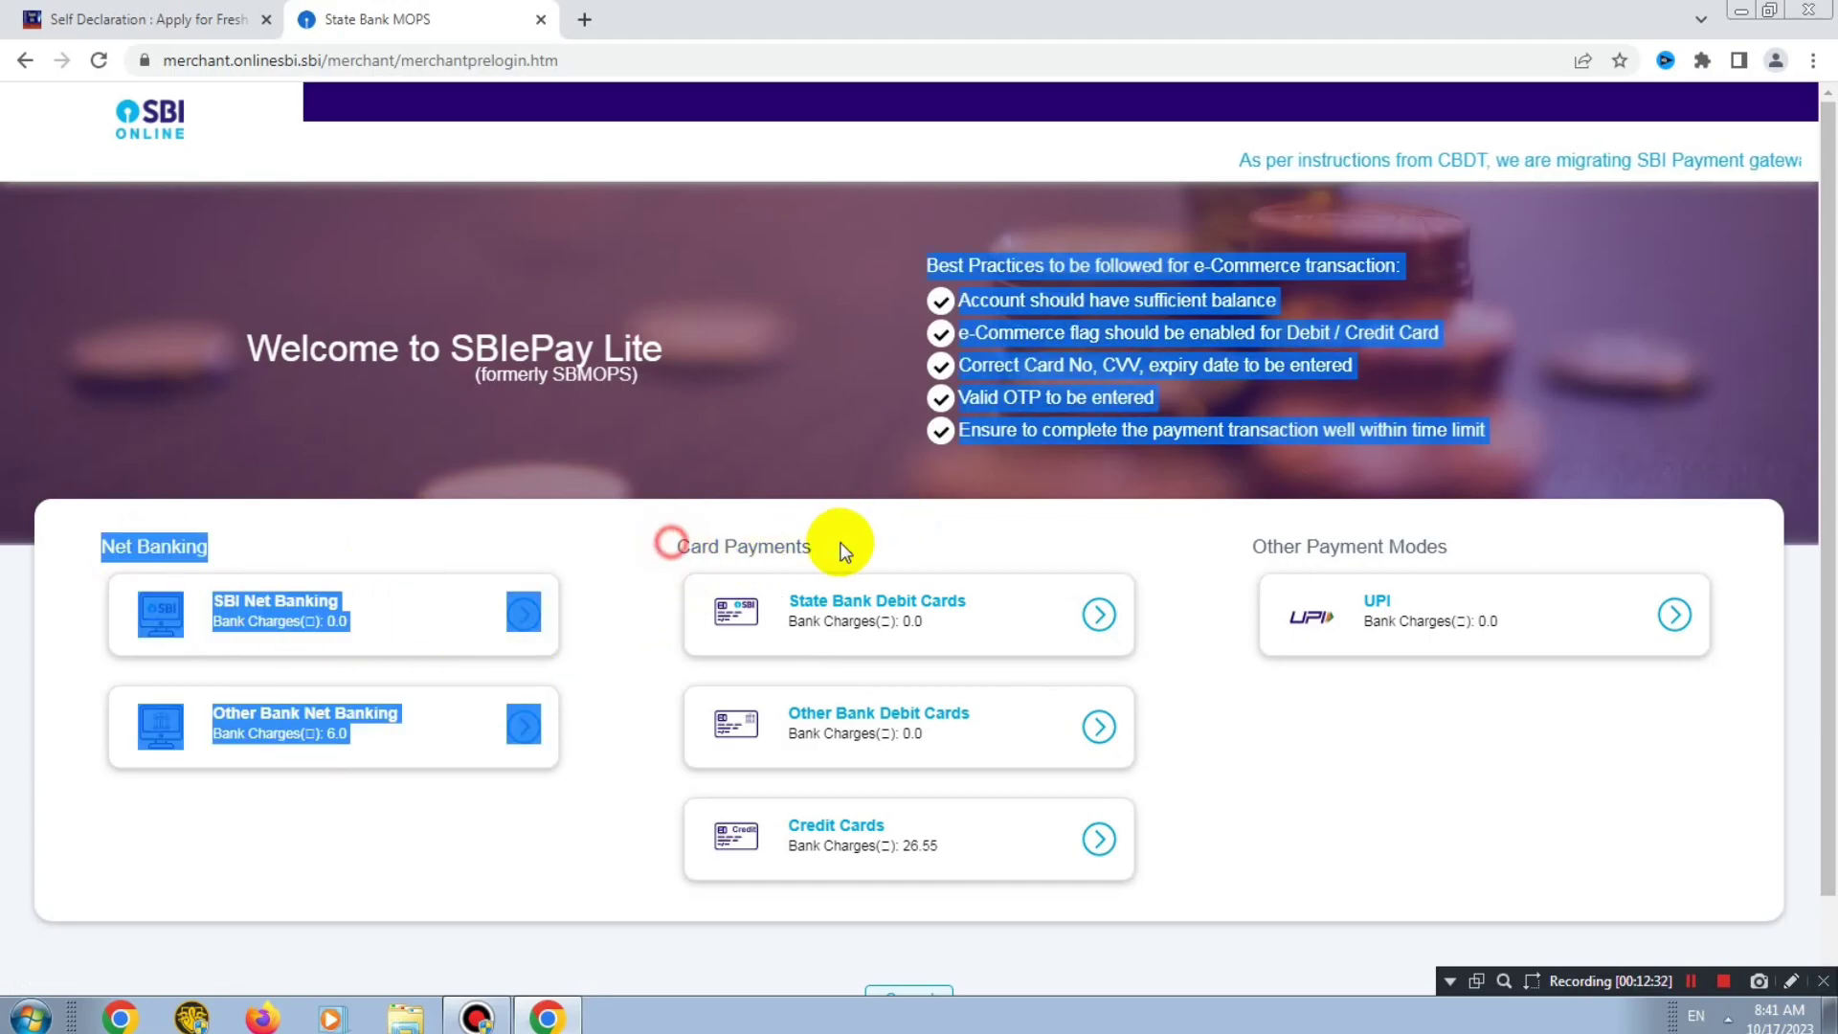
{"action": "double_click", "coordinate": [761, 547]}
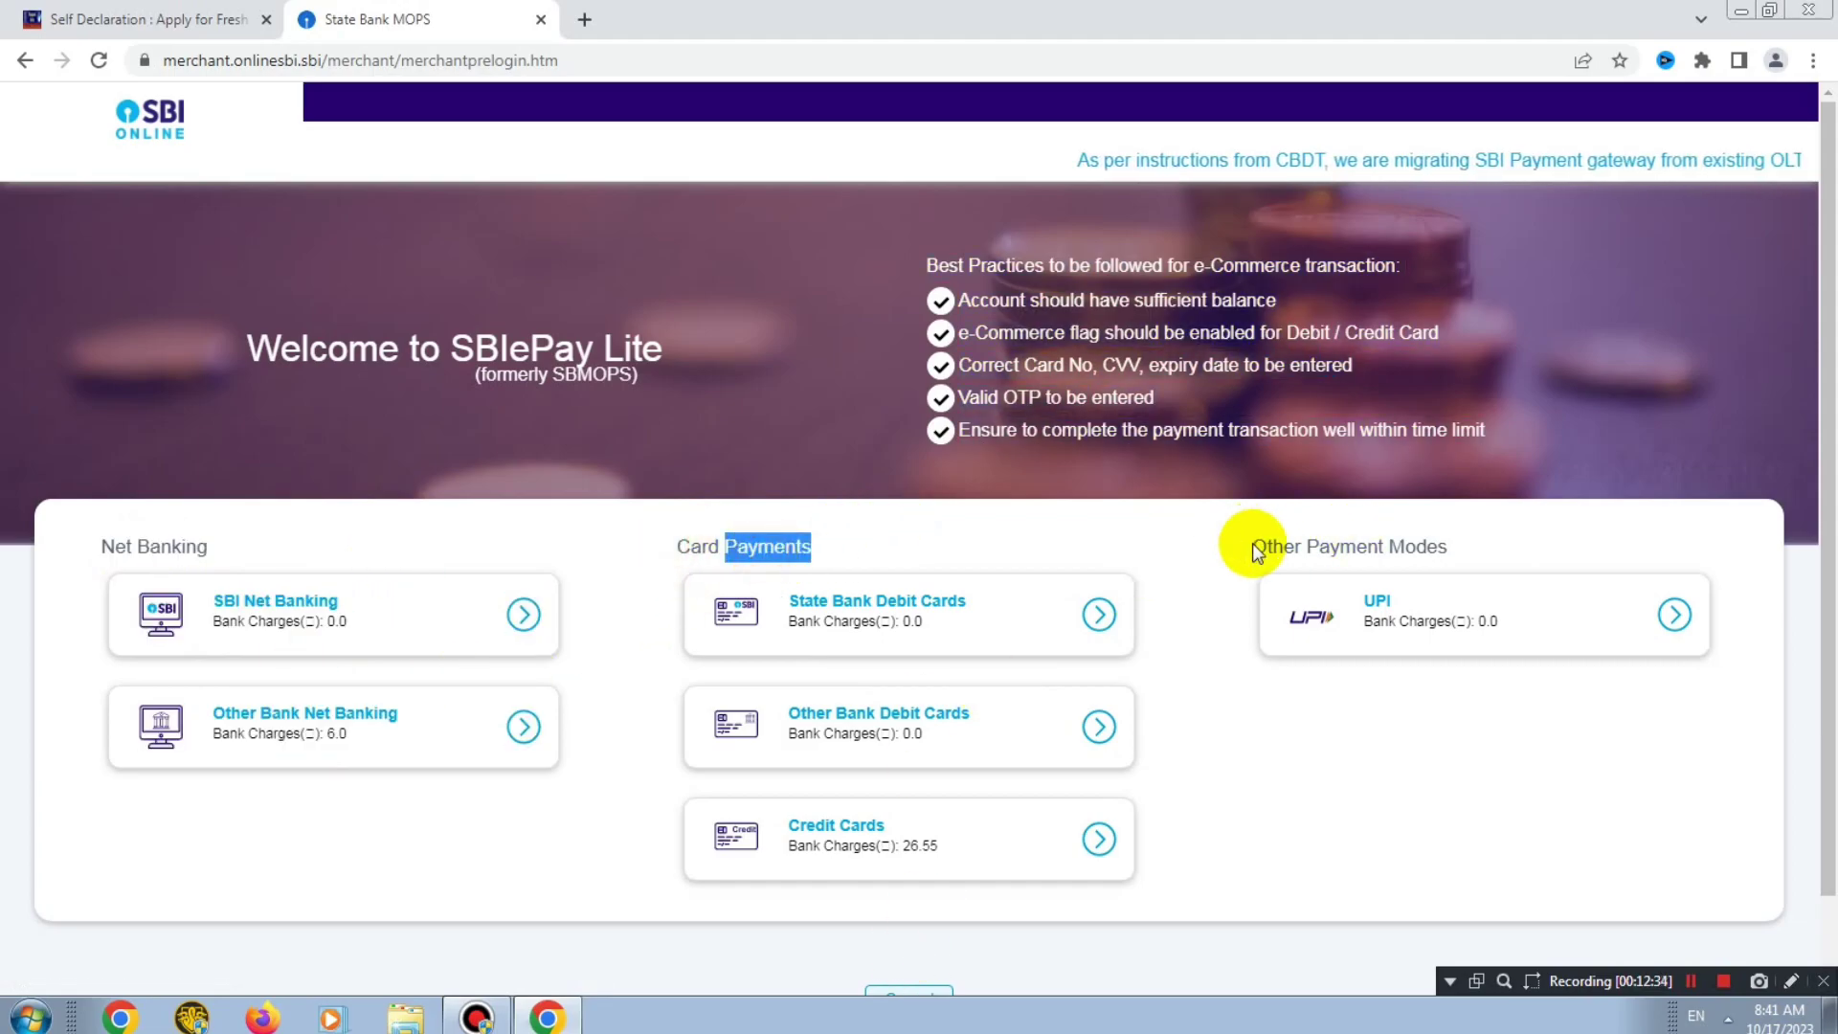
{"action": "left_click_drag", "start_coordinate": [1260, 538], "coordinate": [1415, 532]}
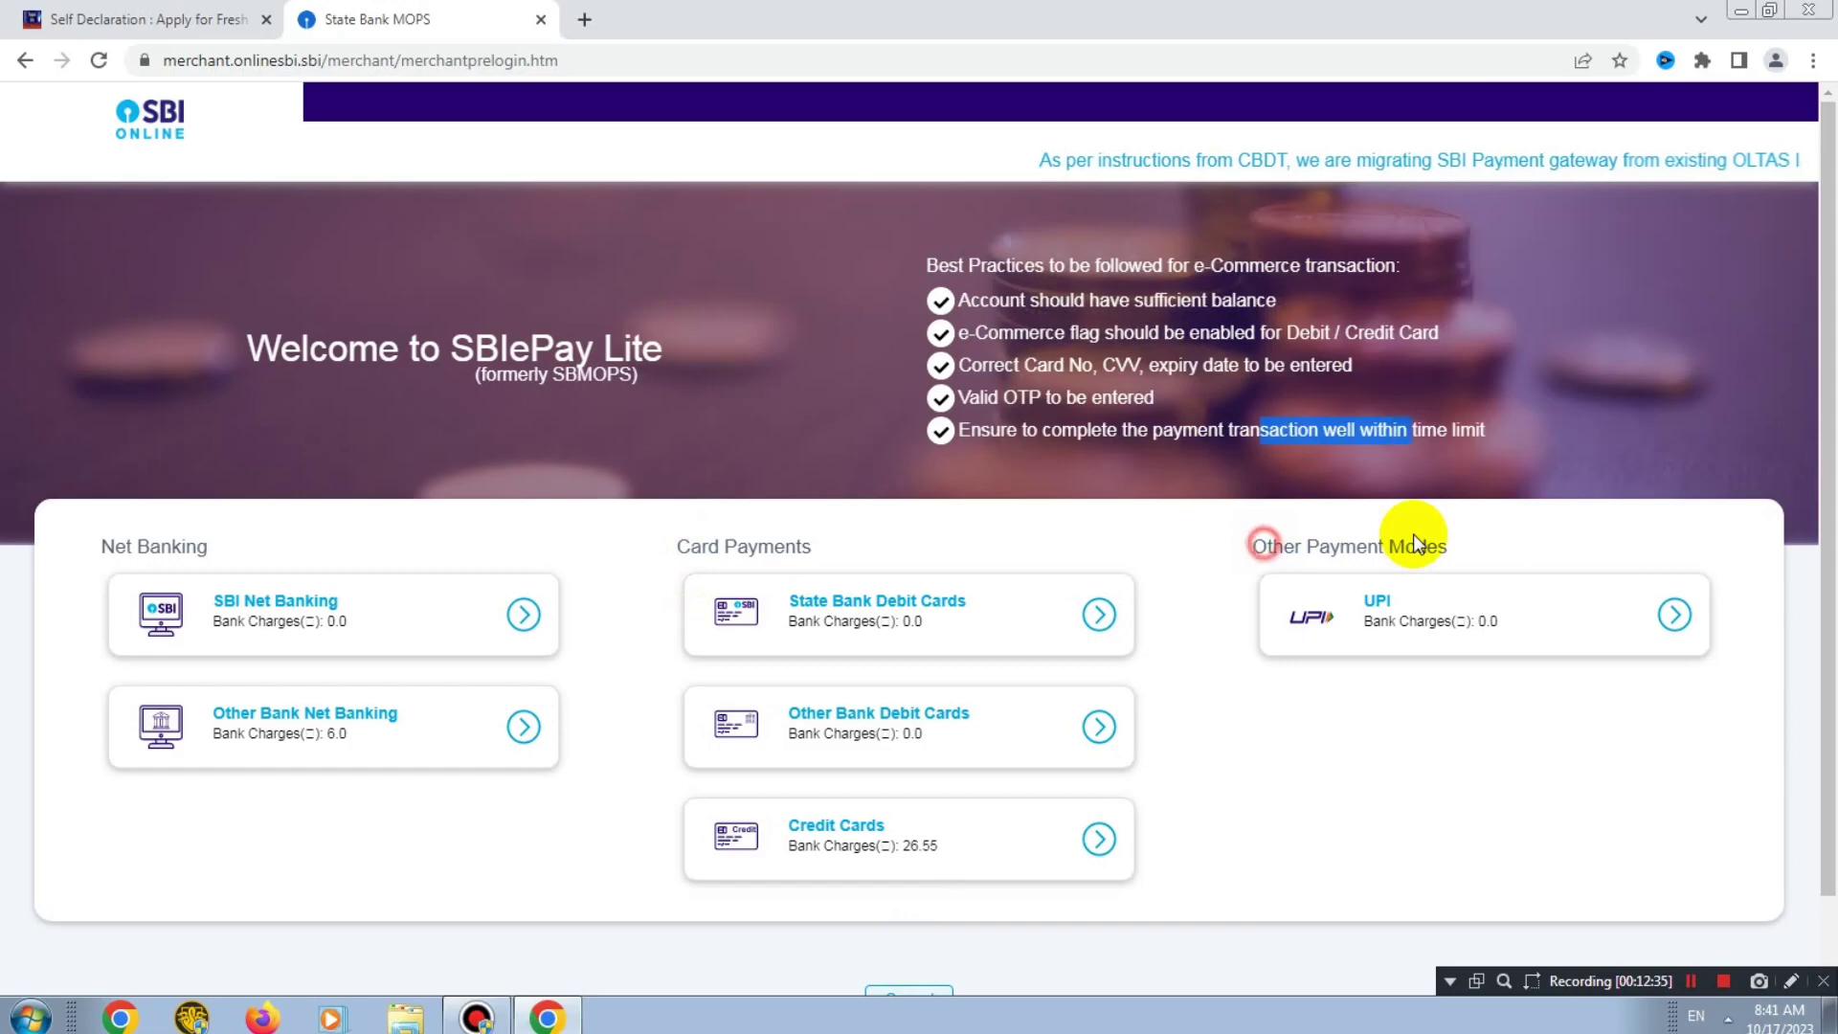
{"action": "left_click", "coordinate": [1603, 621]}
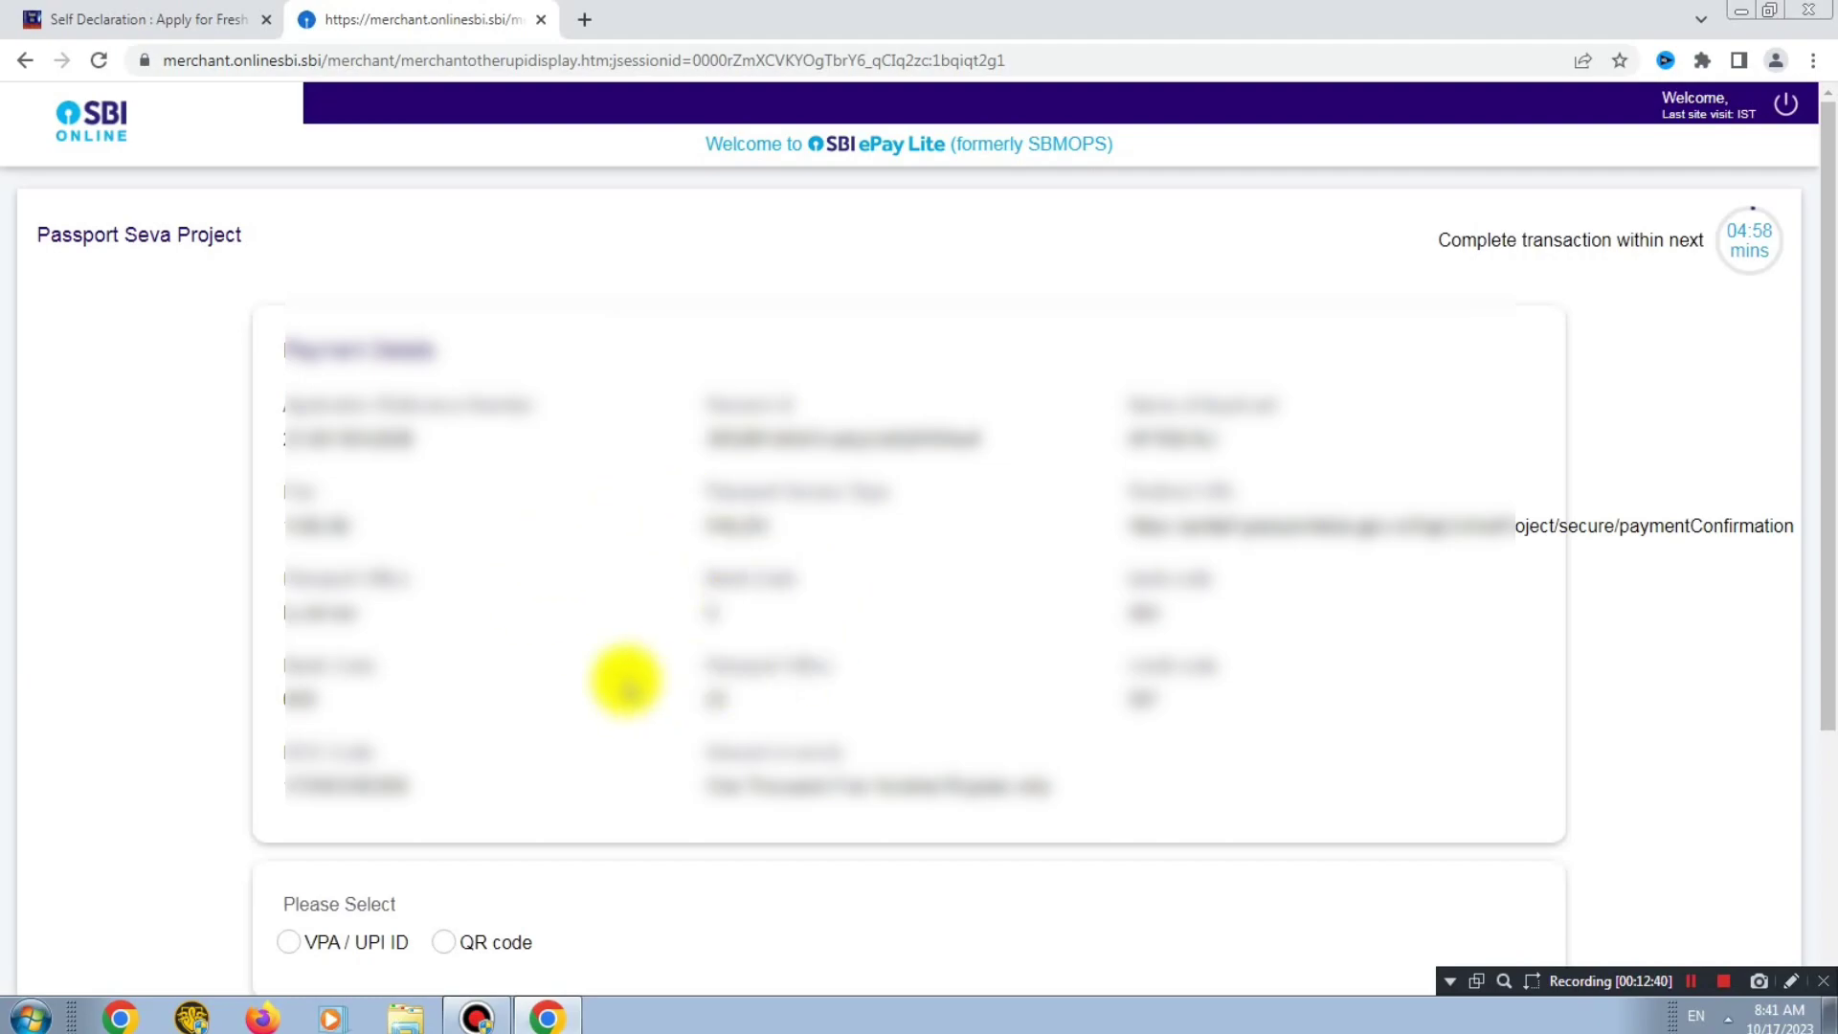
{"action": "scroll", "coordinate": [513, 742], "scroll_direction": "down", "scroll_amount": 2}
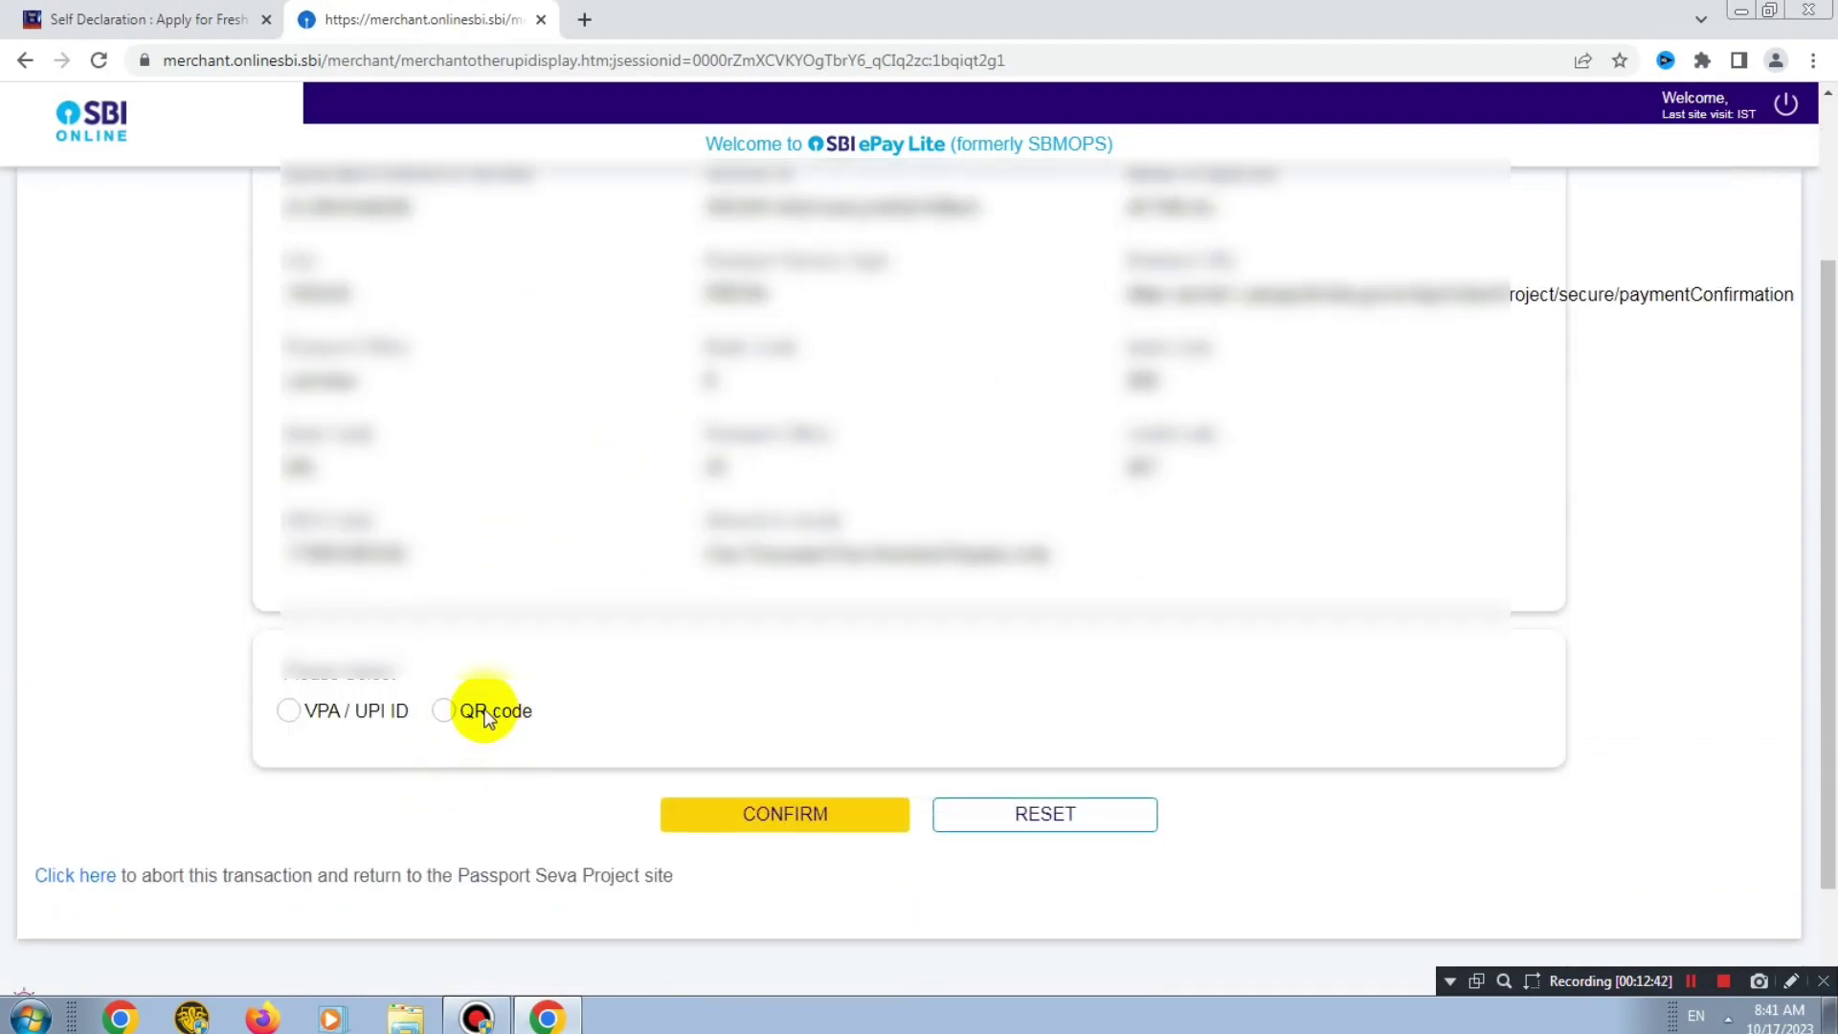
{"action": "left_click", "coordinate": [443, 710]}
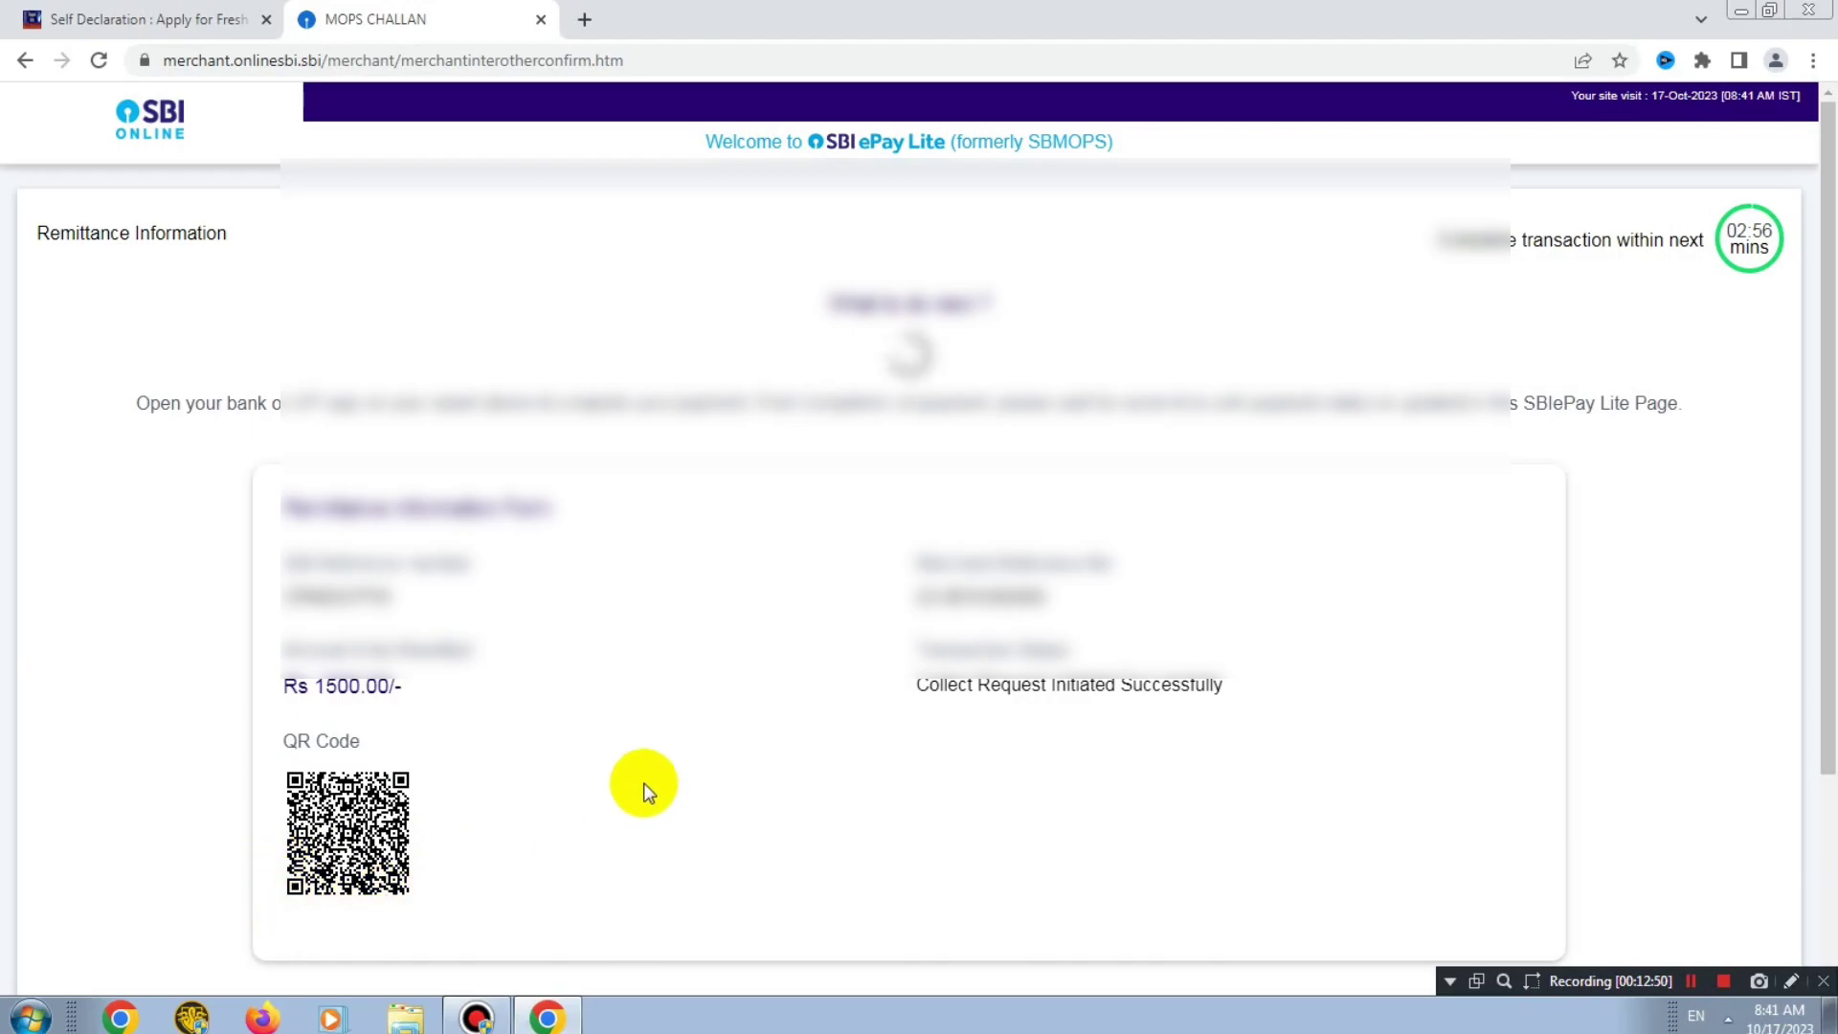
Complete the fee payment using the displayed QR code and acknowledge the transaction status message
{"action": "scroll", "coordinate": [622, 785], "scroll_direction": "down", "scroll_amount": 3}
{"action": "scroll", "coordinate": [613, 742], "scroll_direction": "up", "scroll_amount": 1}
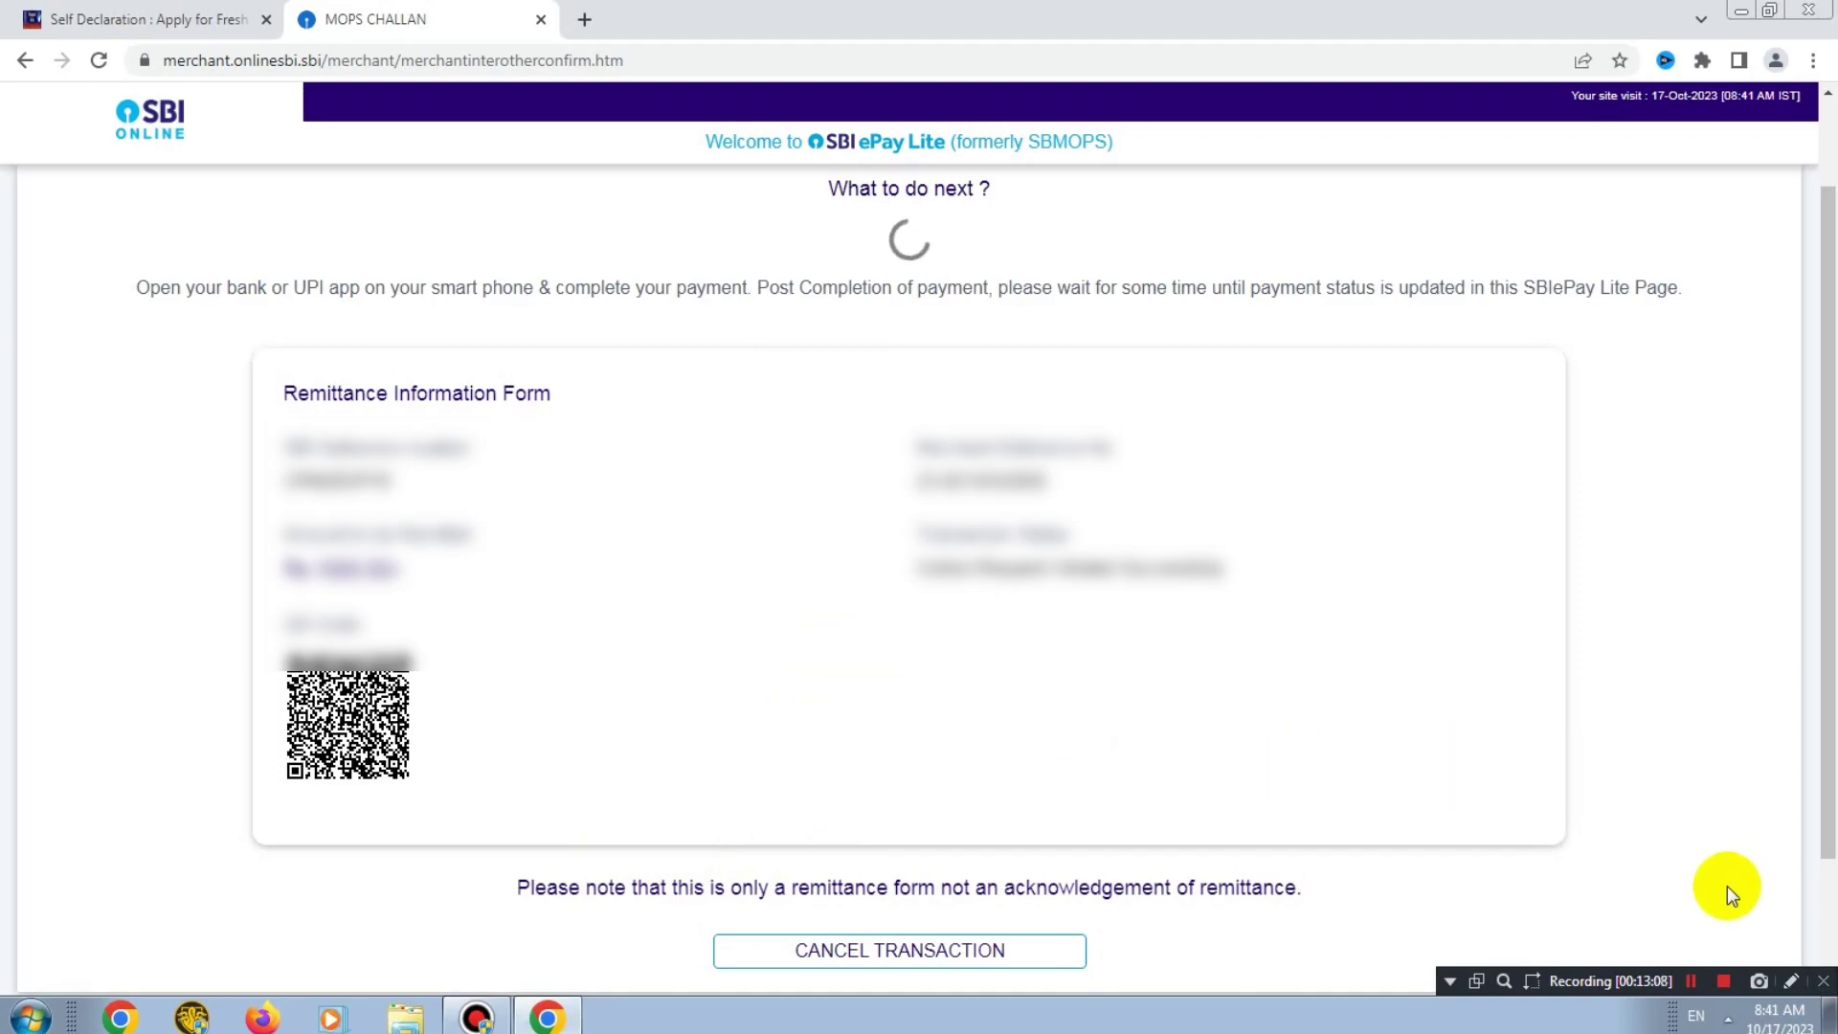
{"action": "left_click", "coordinate": [1687, 980]}
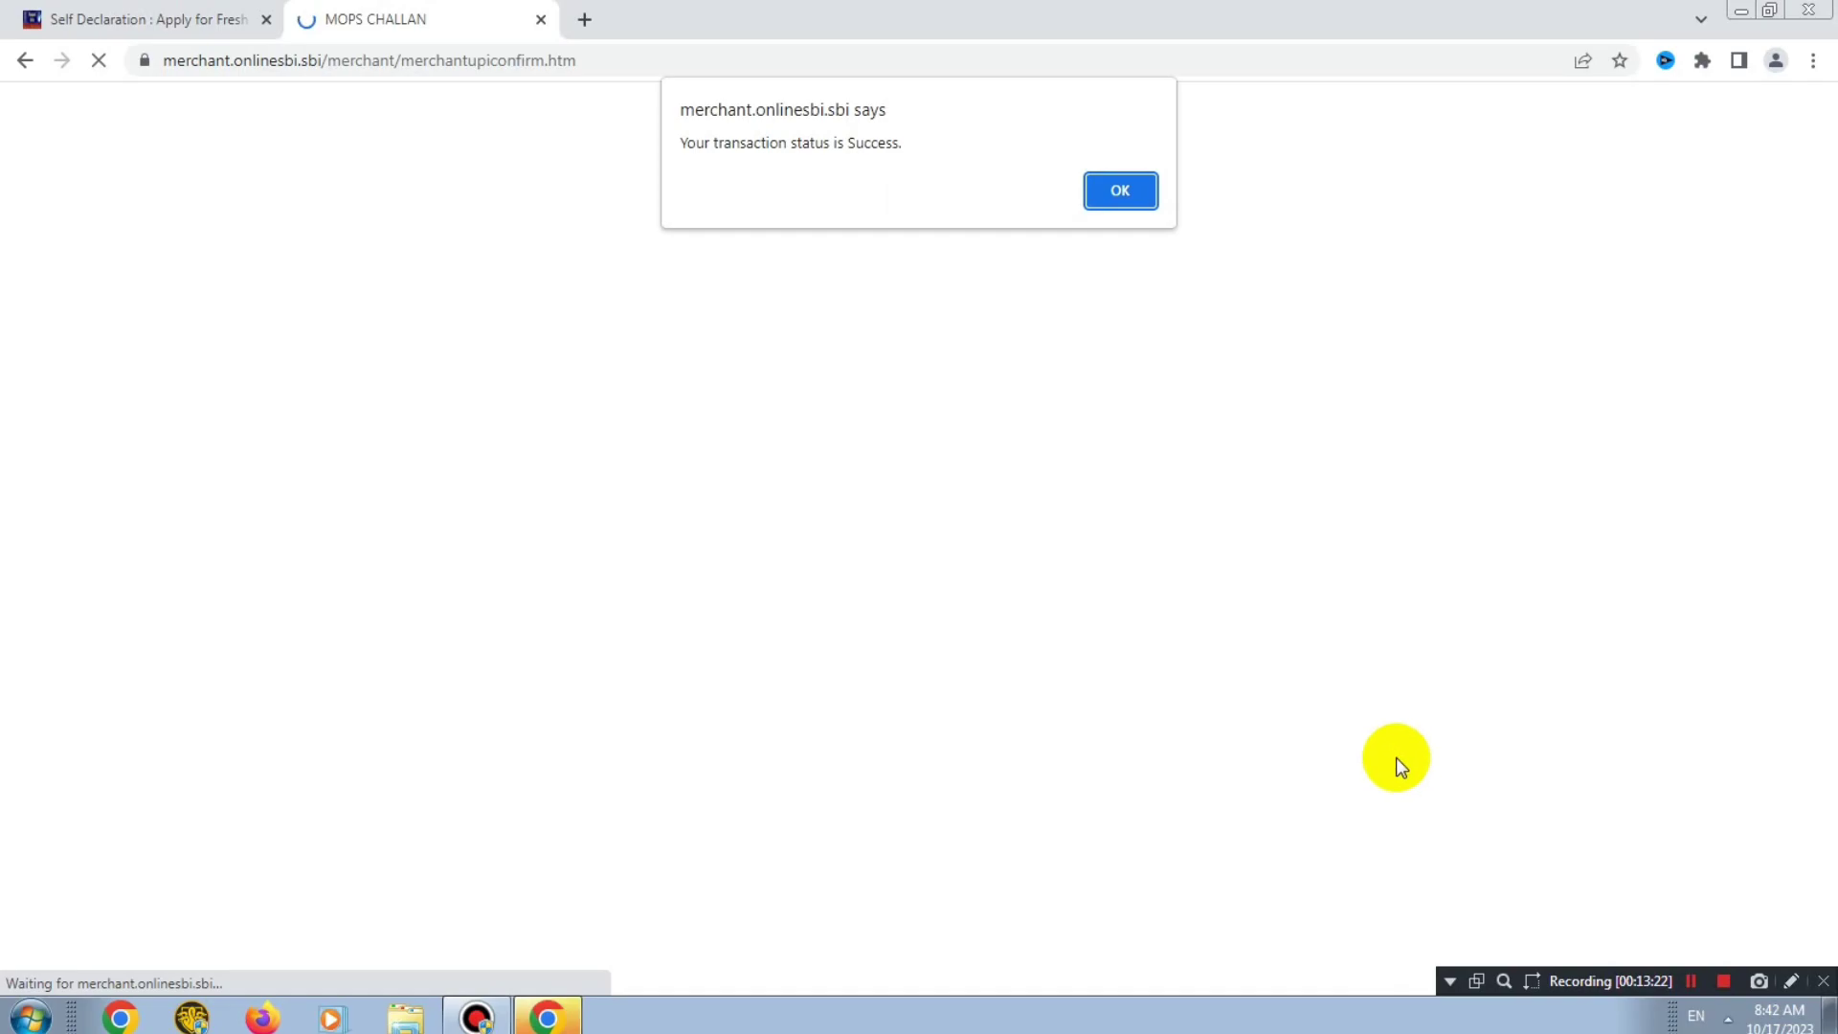
{"action": "left_click_drag", "start_coordinate": [695, 142], "coordinate": [1122, 192]}
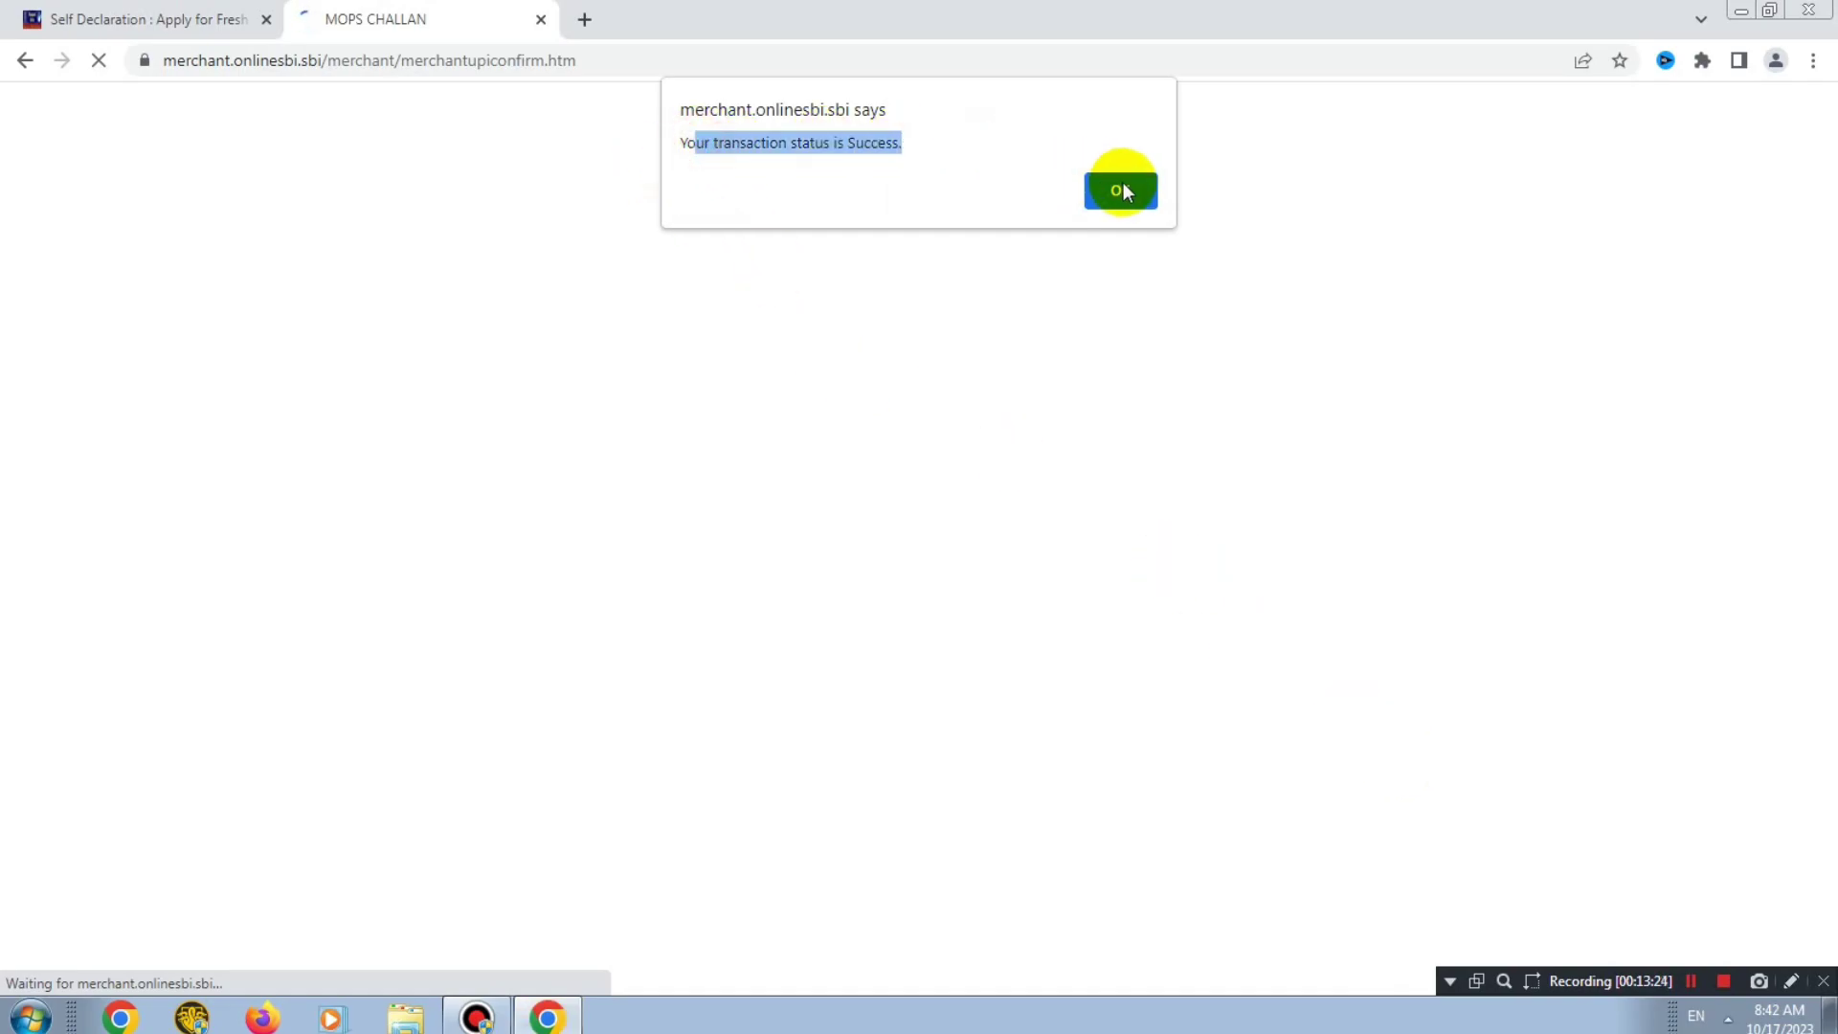
{"action": "left_click", "coordinate": [1135, 191]}
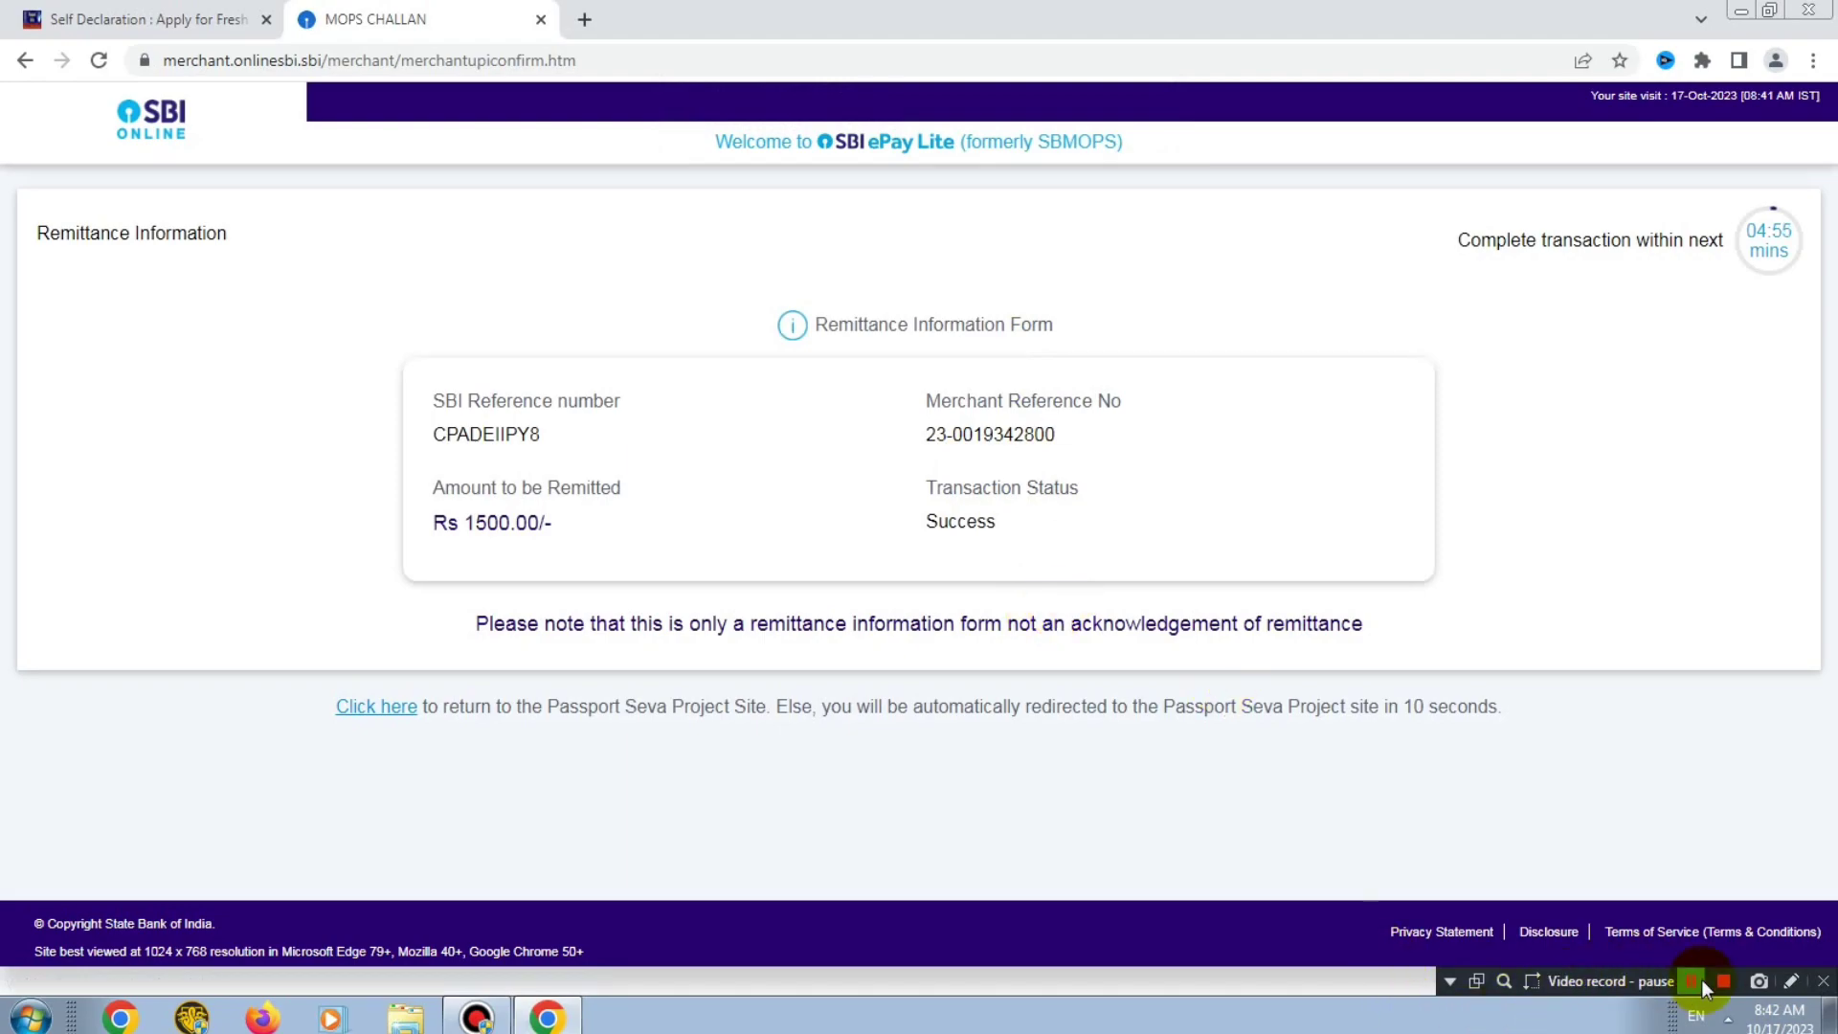
{"action": "left_click", "coordinate": [1692, 979]}
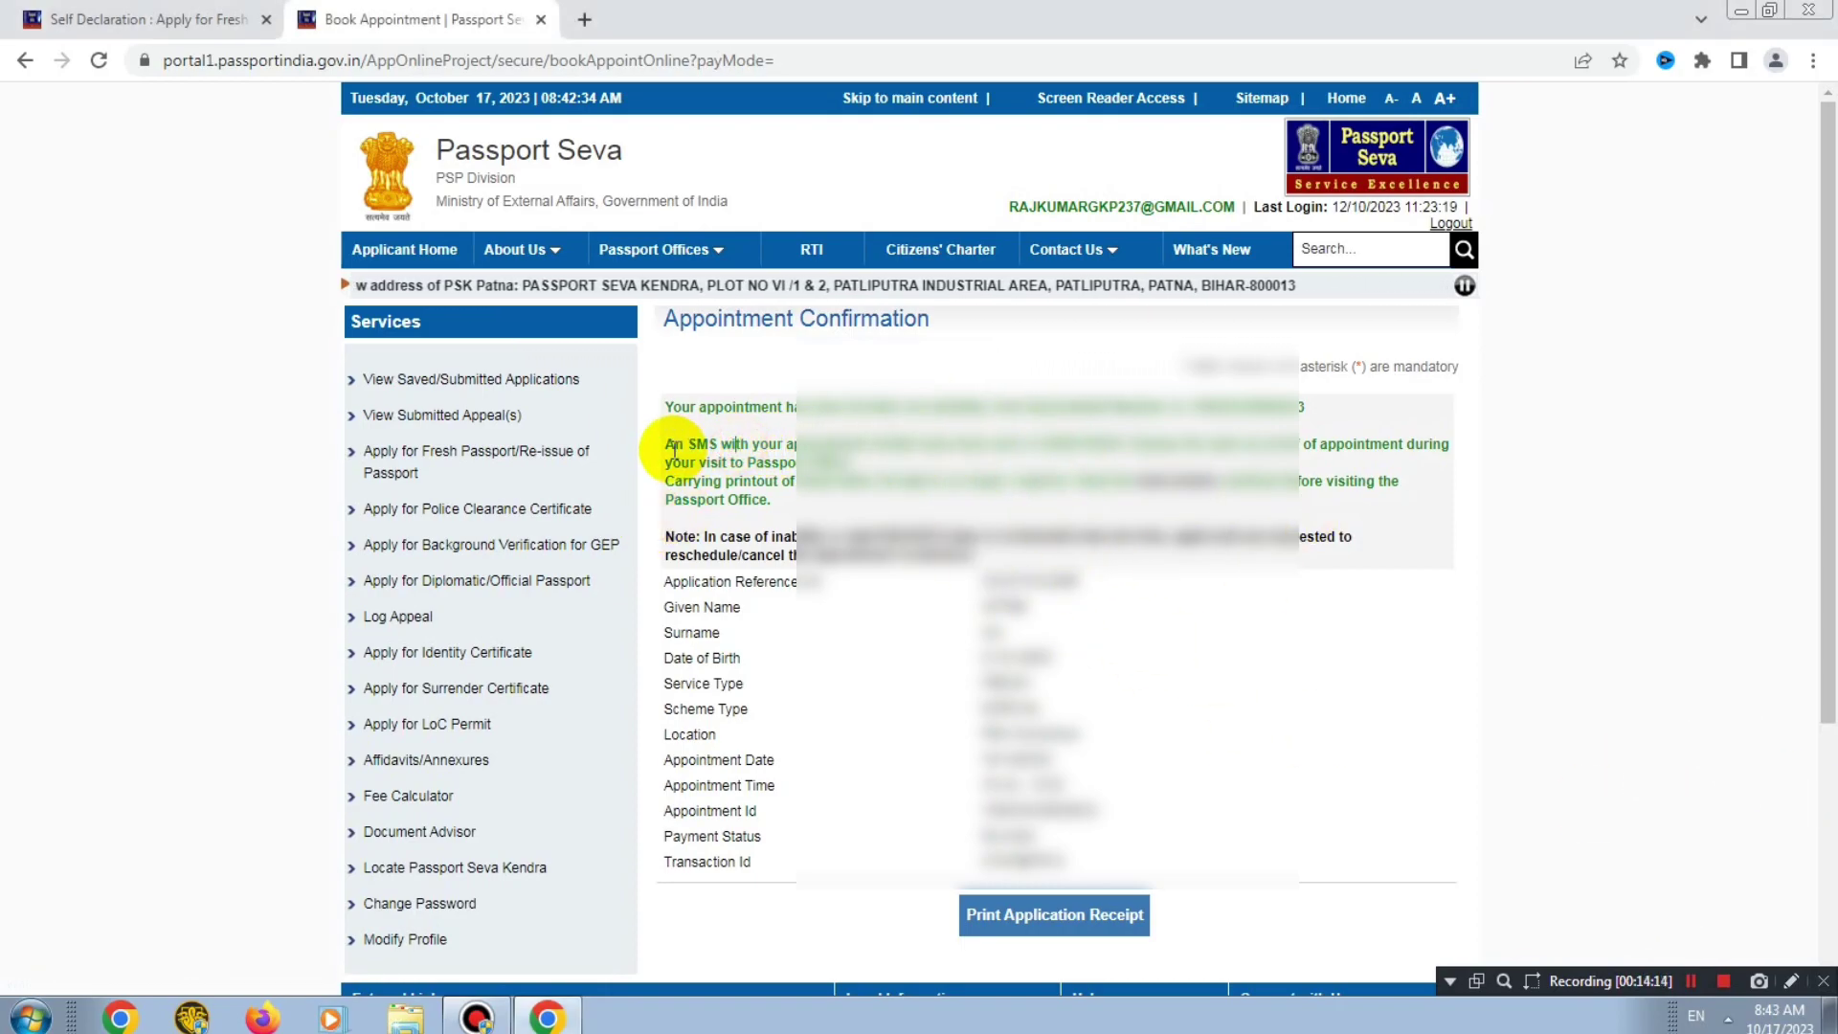
Open the application receipt from the appointment confirmation and generate its printable version, accepting the printout notice
{"action": "left_click_drag", "start_coordinate": [686, 444], "coordinate": [1387, 614]}
{"action": "left_click", "coordinate": [1415, 644]}
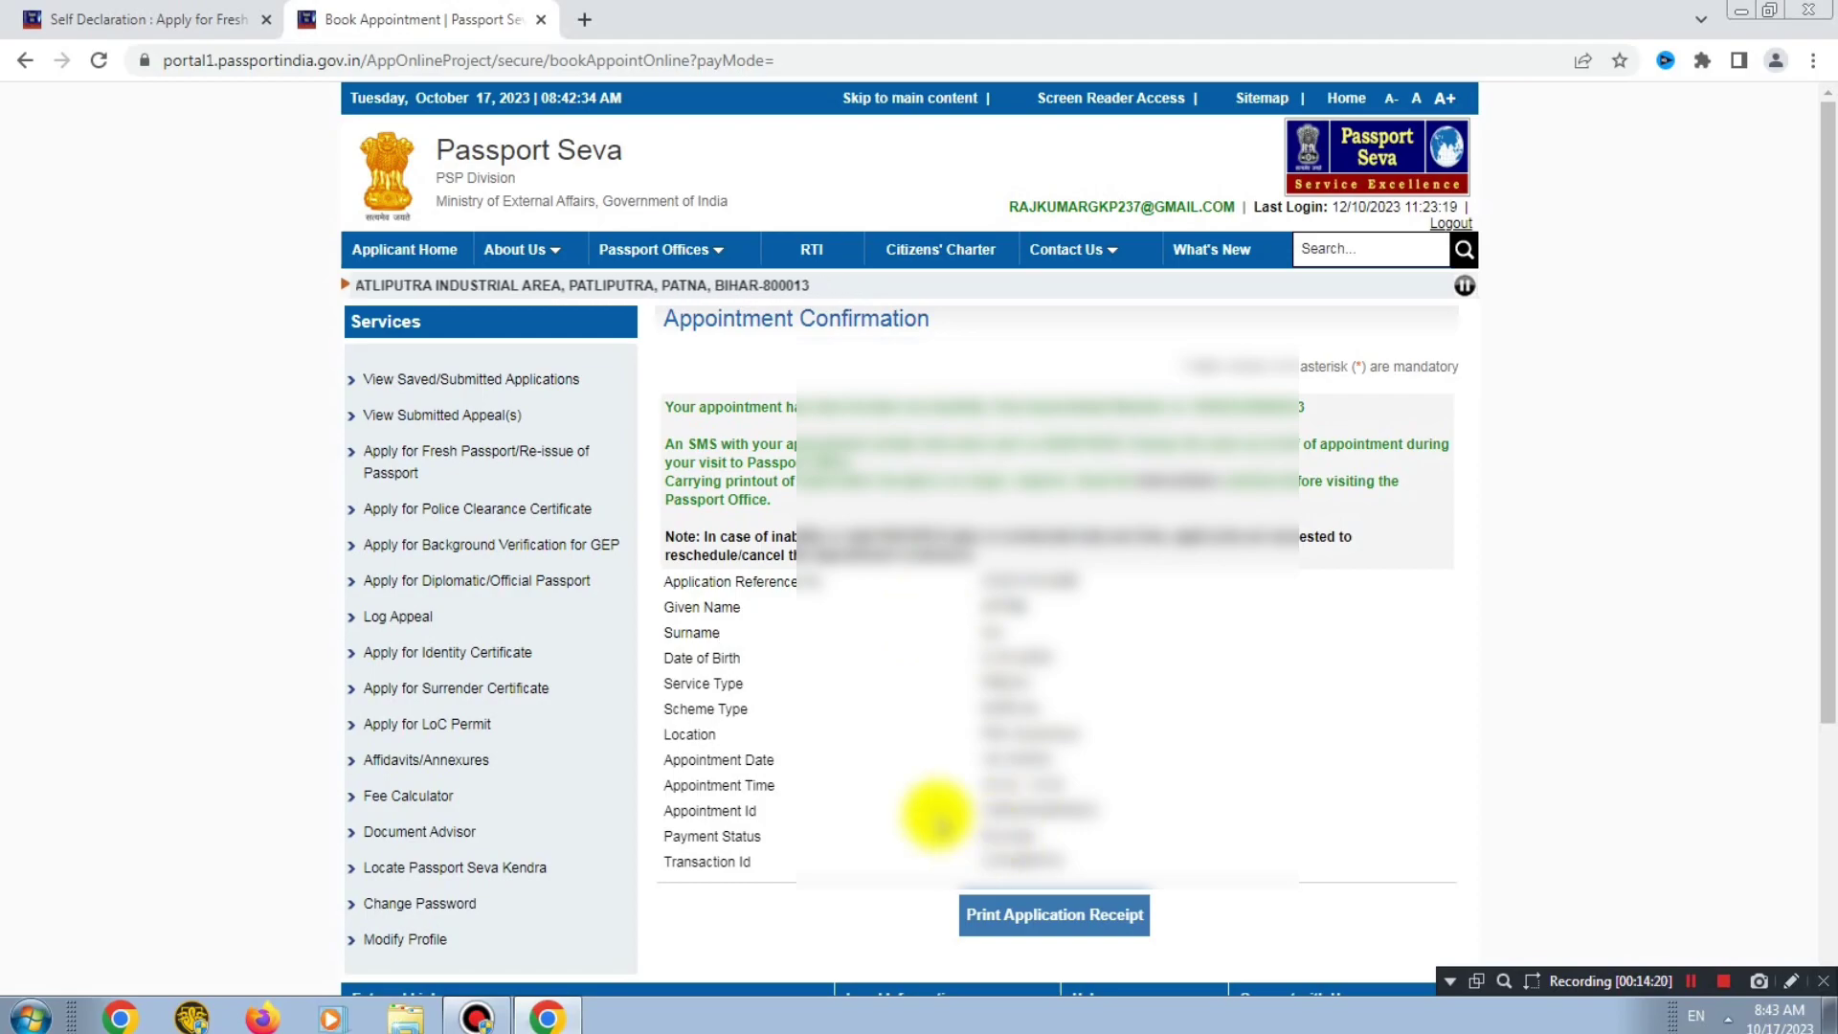
{"action": "left_click", "coordinate": [1052, 921]}
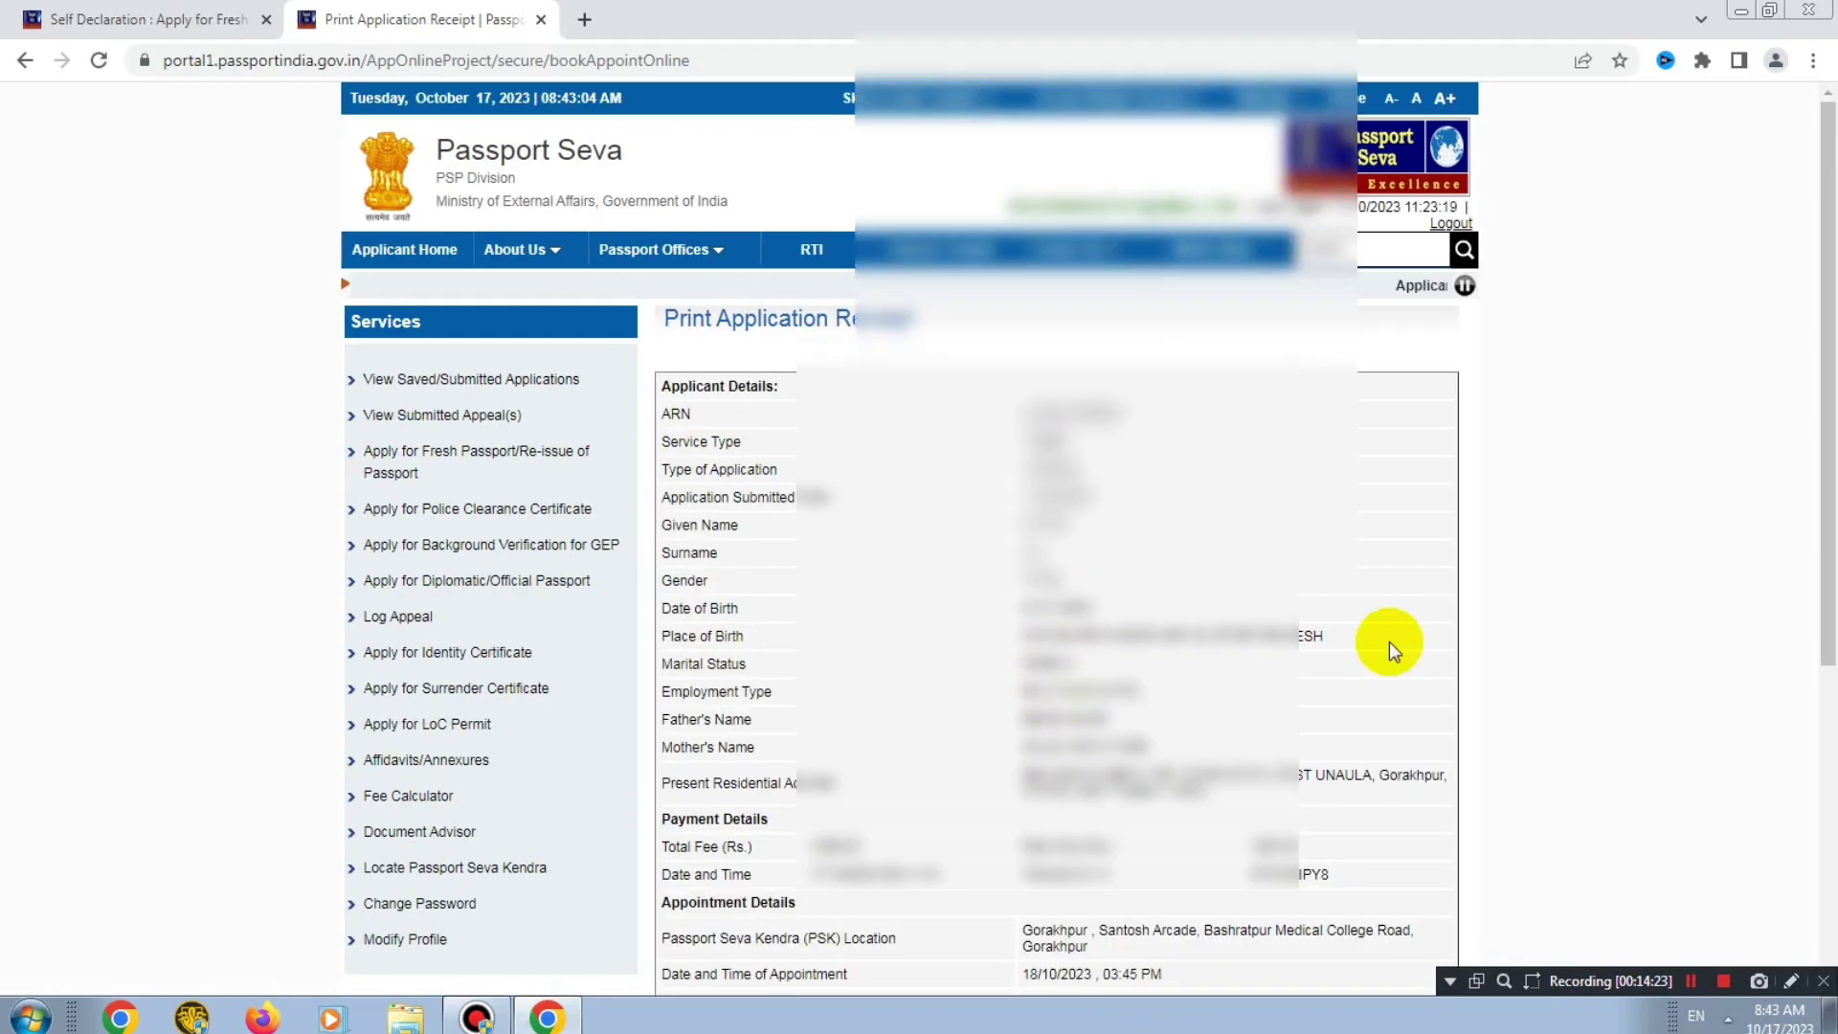
{"action": "scroll", "coordinate": [1100, 801], "scroll_direction": "down", "scroll_amount": 5}
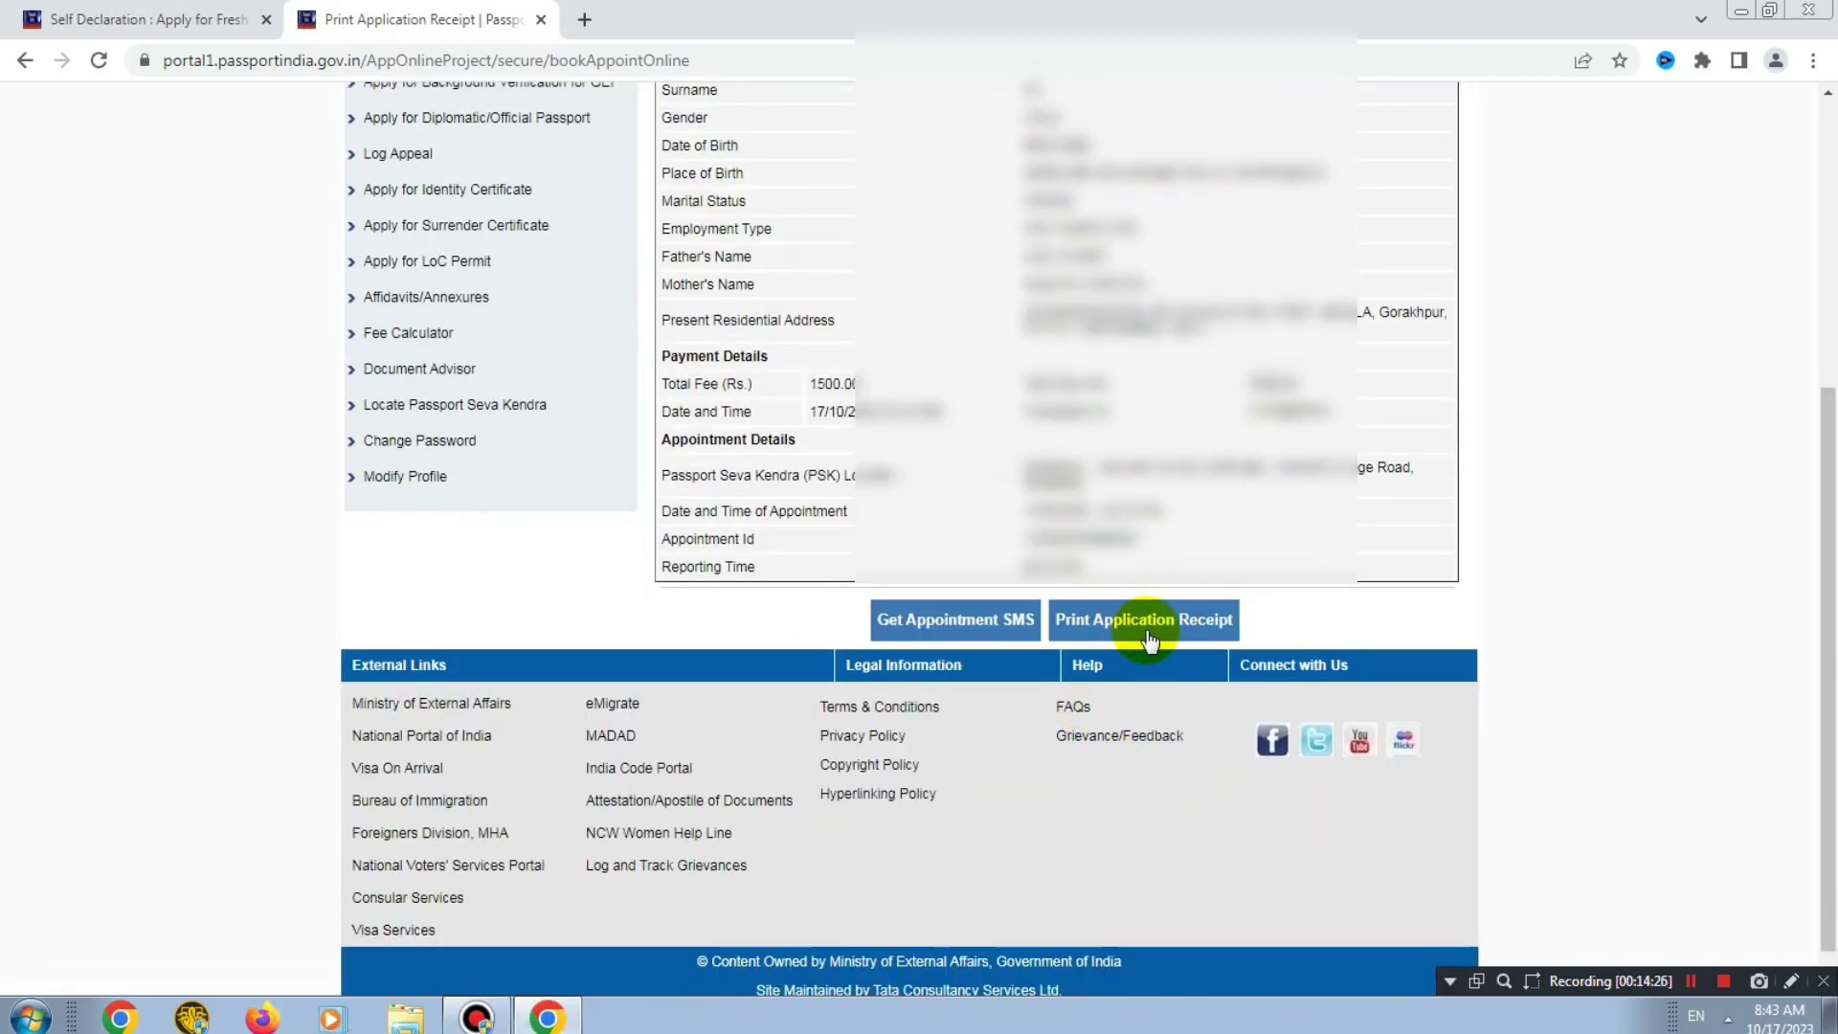
{"action": "left_click", "coordinate": [1185, 625]}
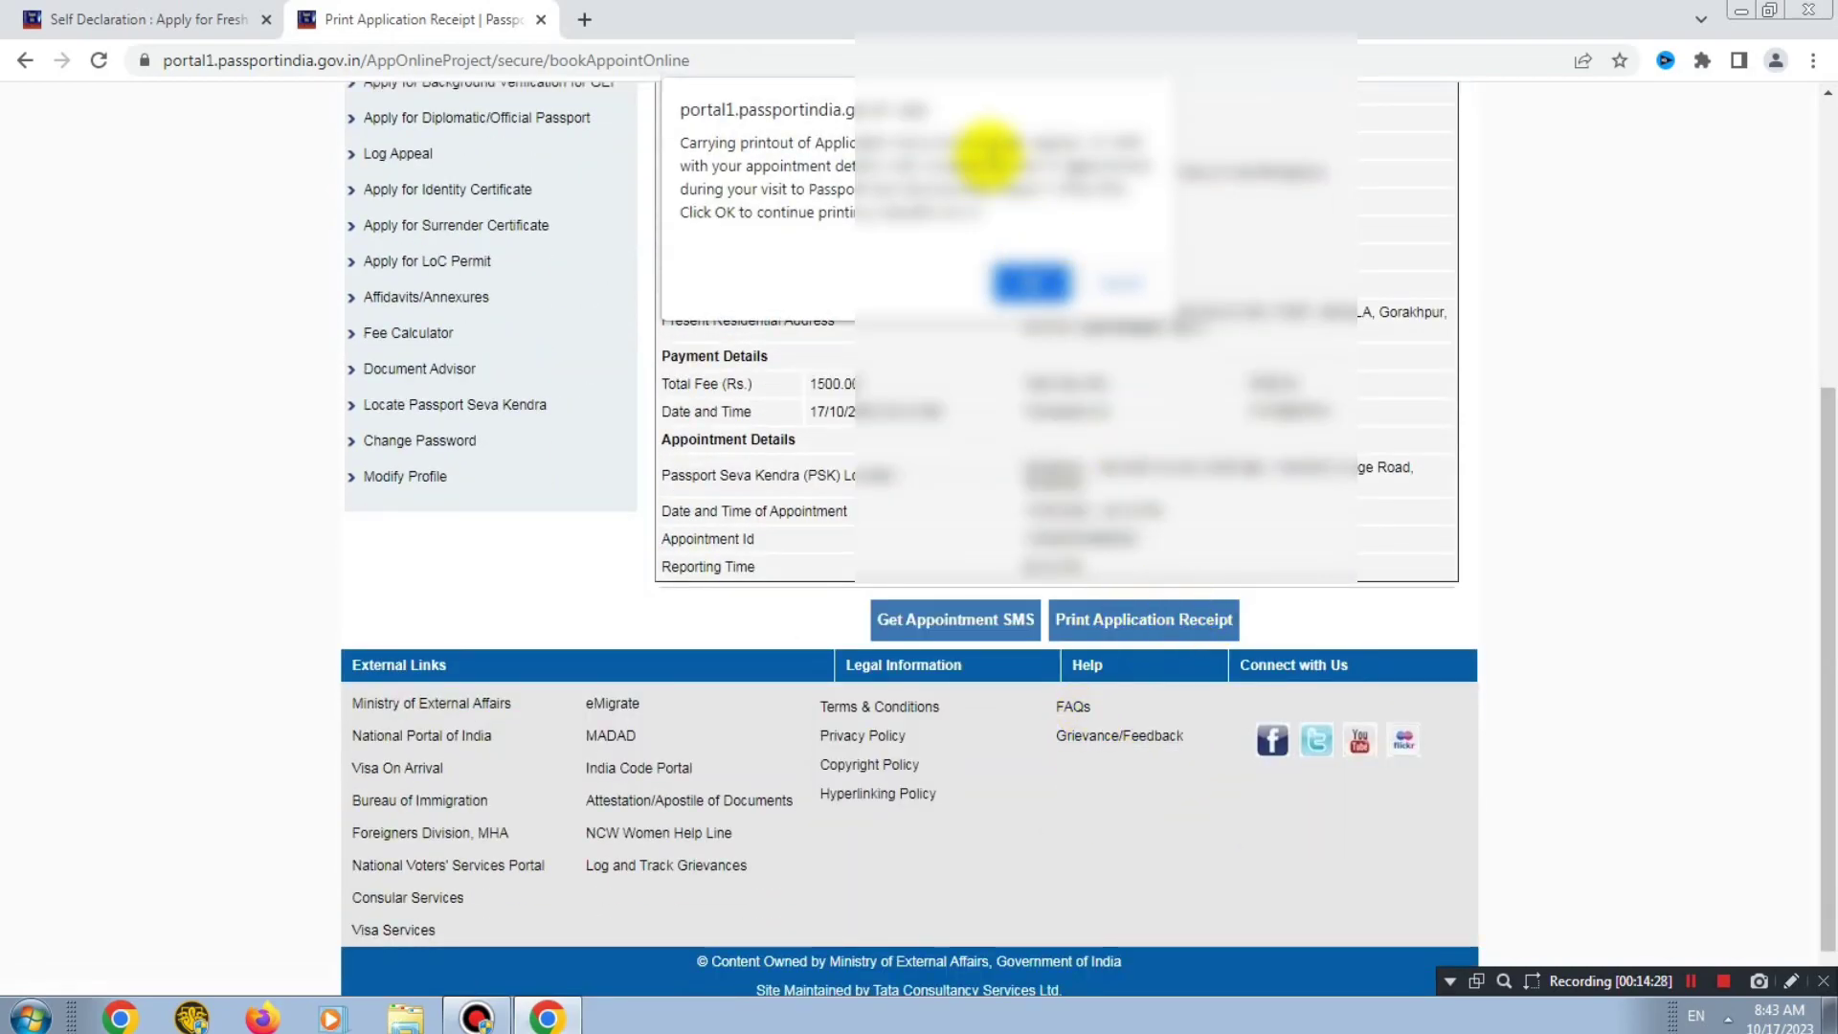
{"action": "left_click", "coordinate": [1026, 275]}
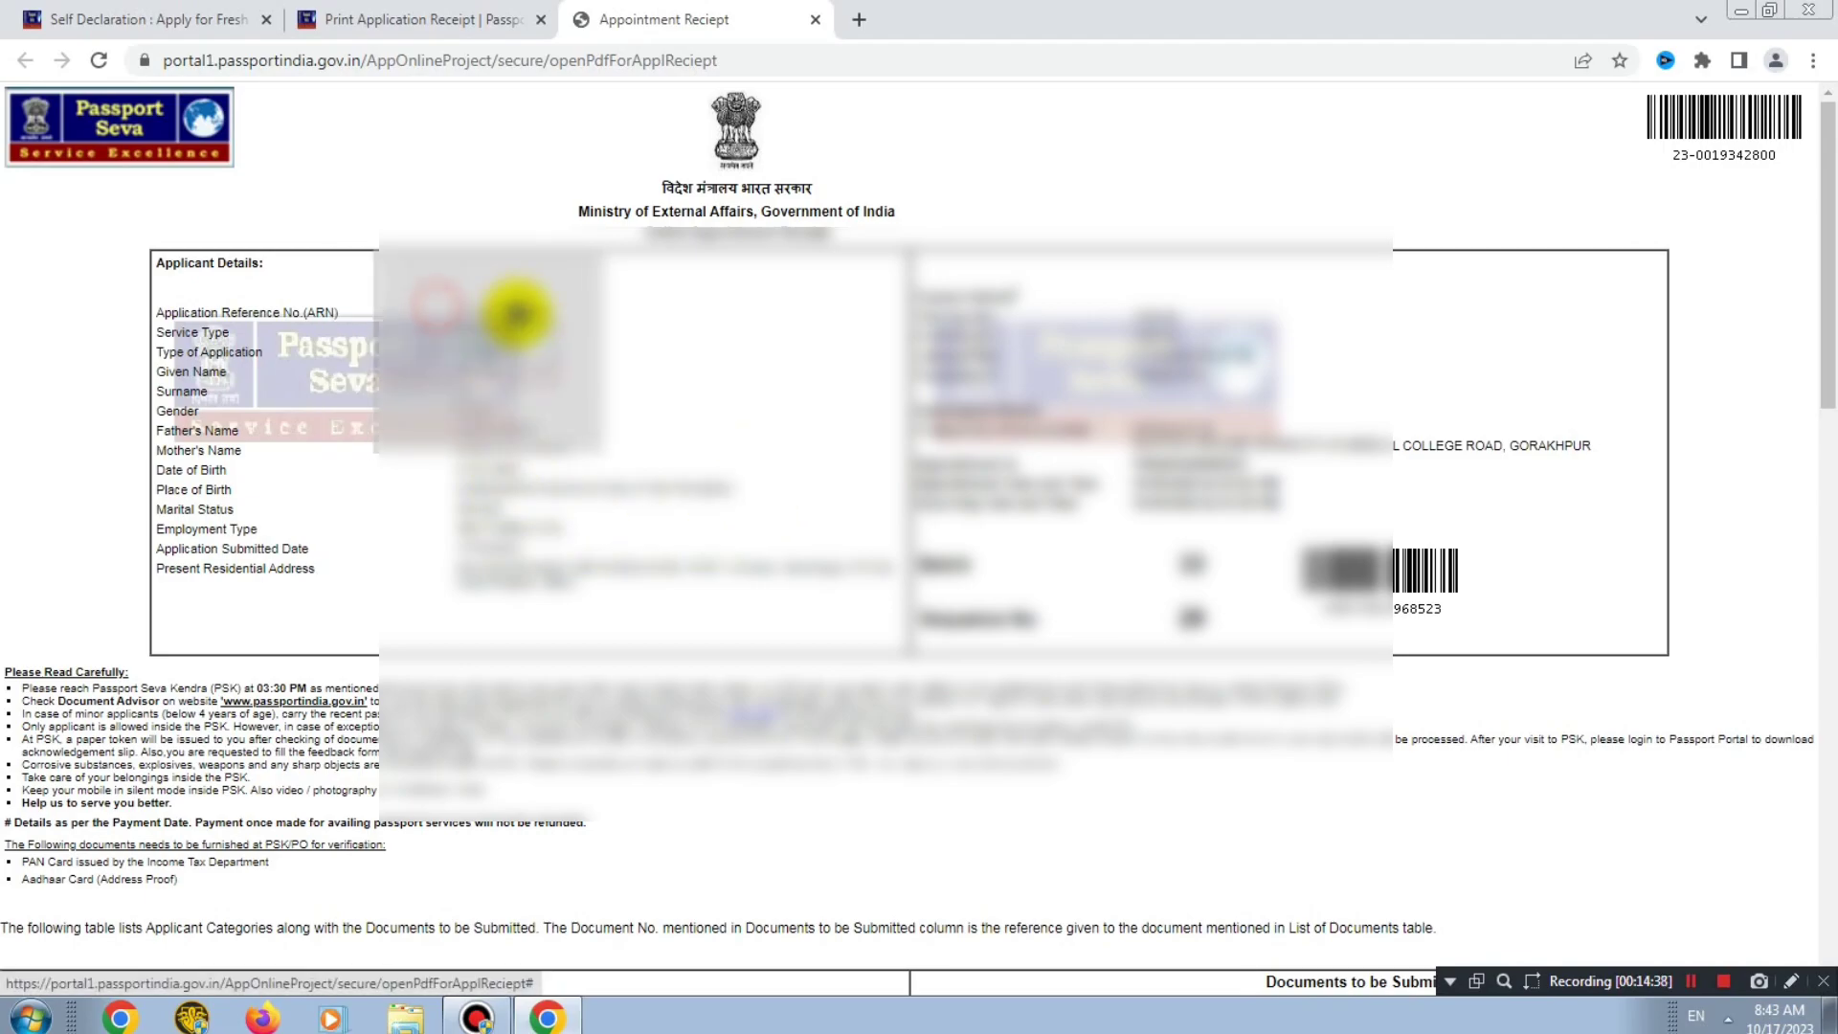
Review the applicant details, appointment details and required documents on the appointment receipt
{"action": "left_click", "coordinate": [625, 341]}
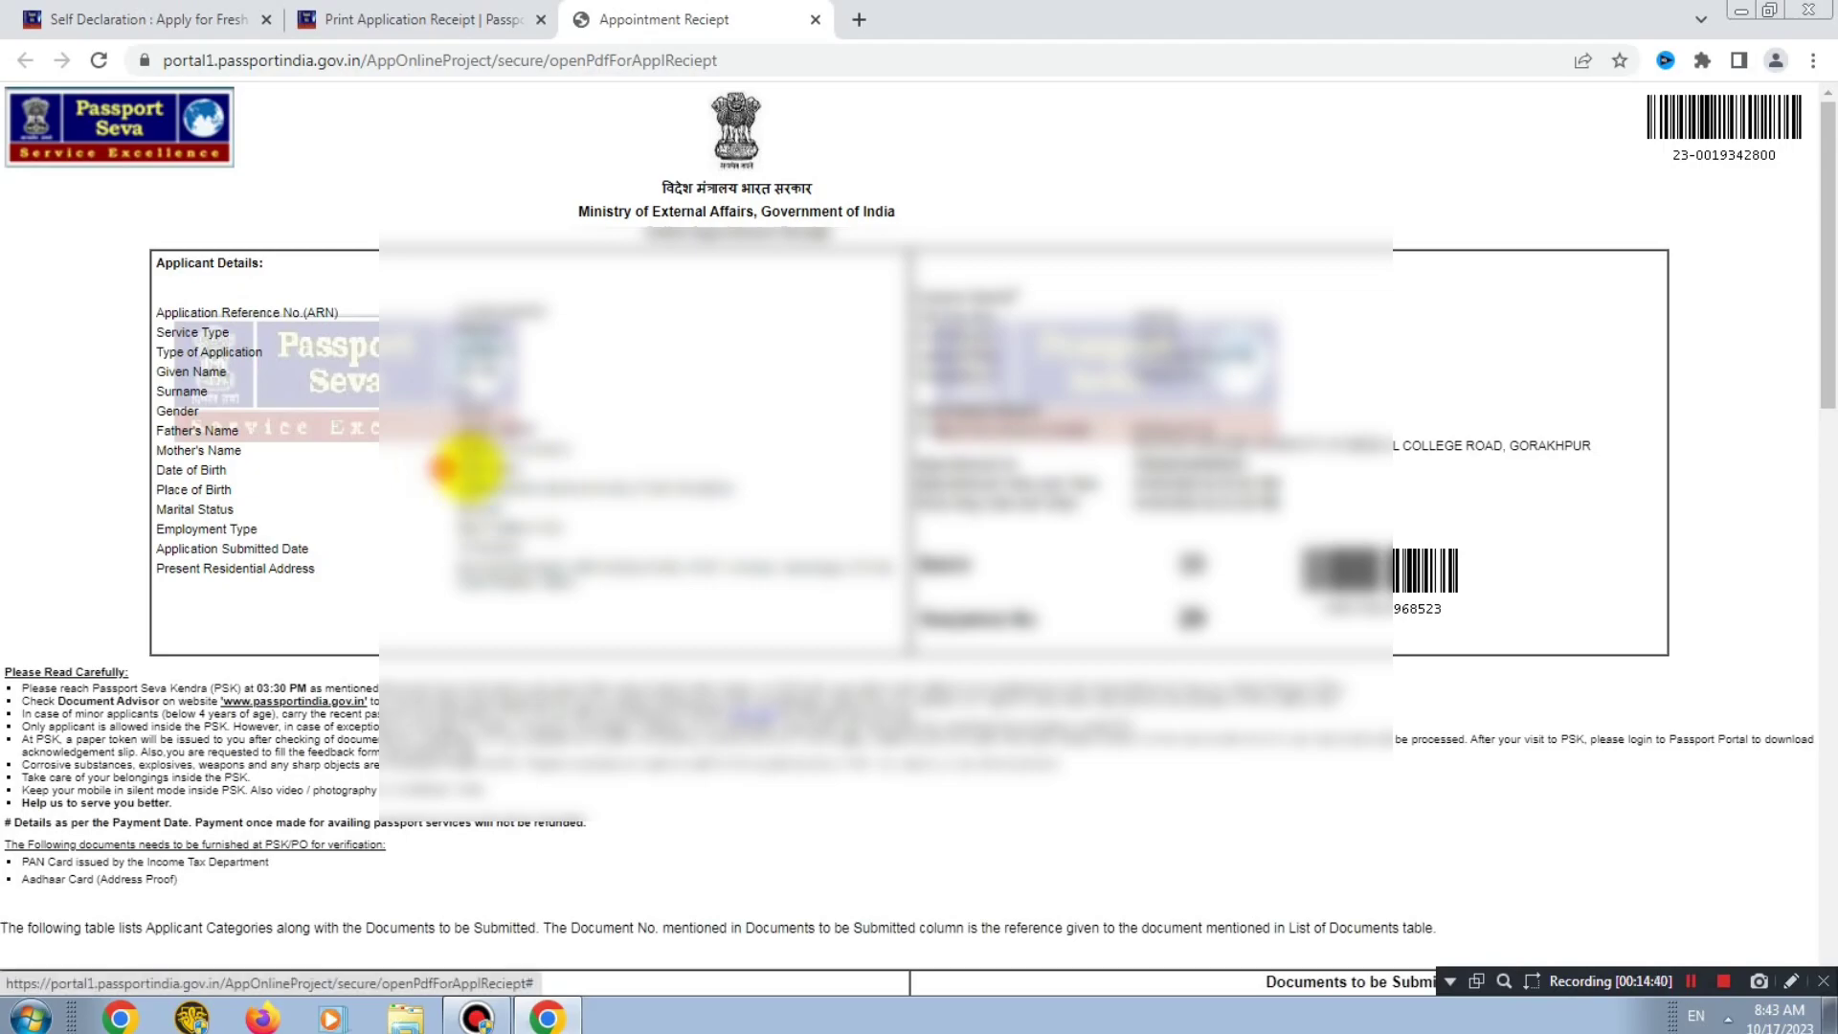
{"action": "left_click", "coordinate": [708, 418]}
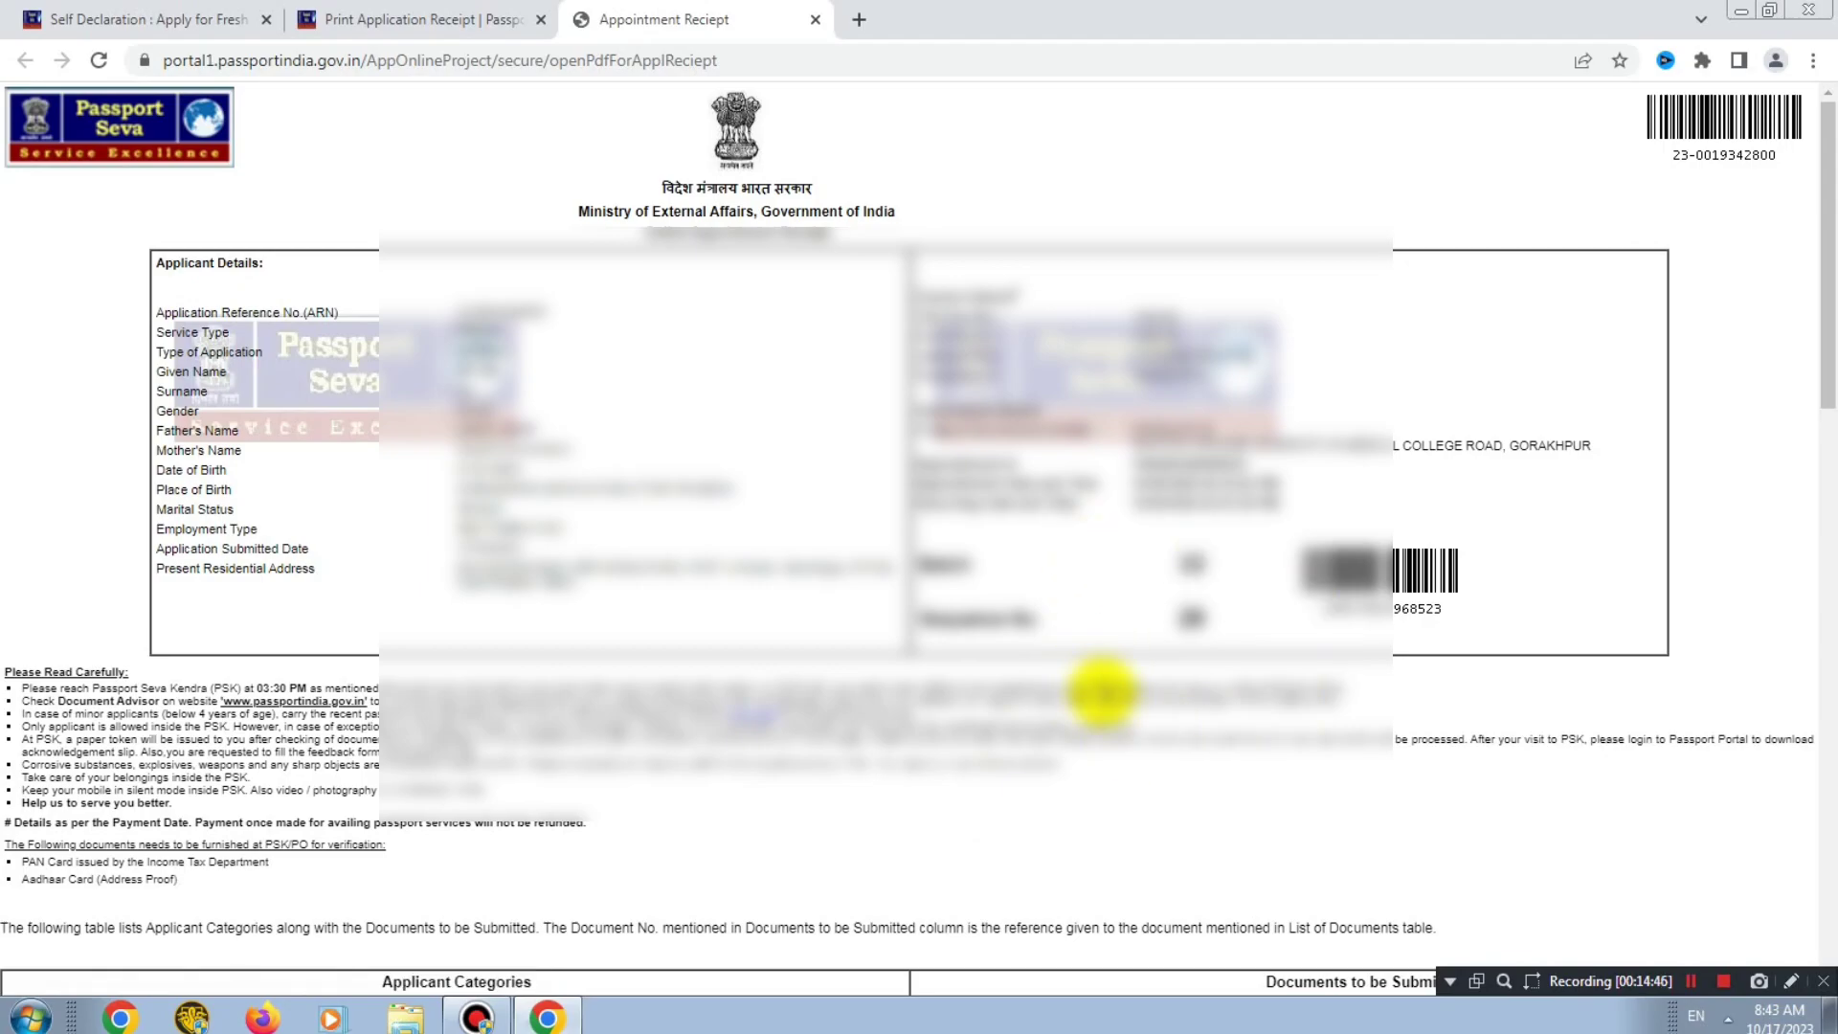
{"action": "scroll", "coordinate": [1091, 689], "scroll_direction": "down", "scroll_amount": 8}
{"action": "scroll", "coordinate": [1084, 670], "scroll_direction": "up", "scroll_amount": 8}
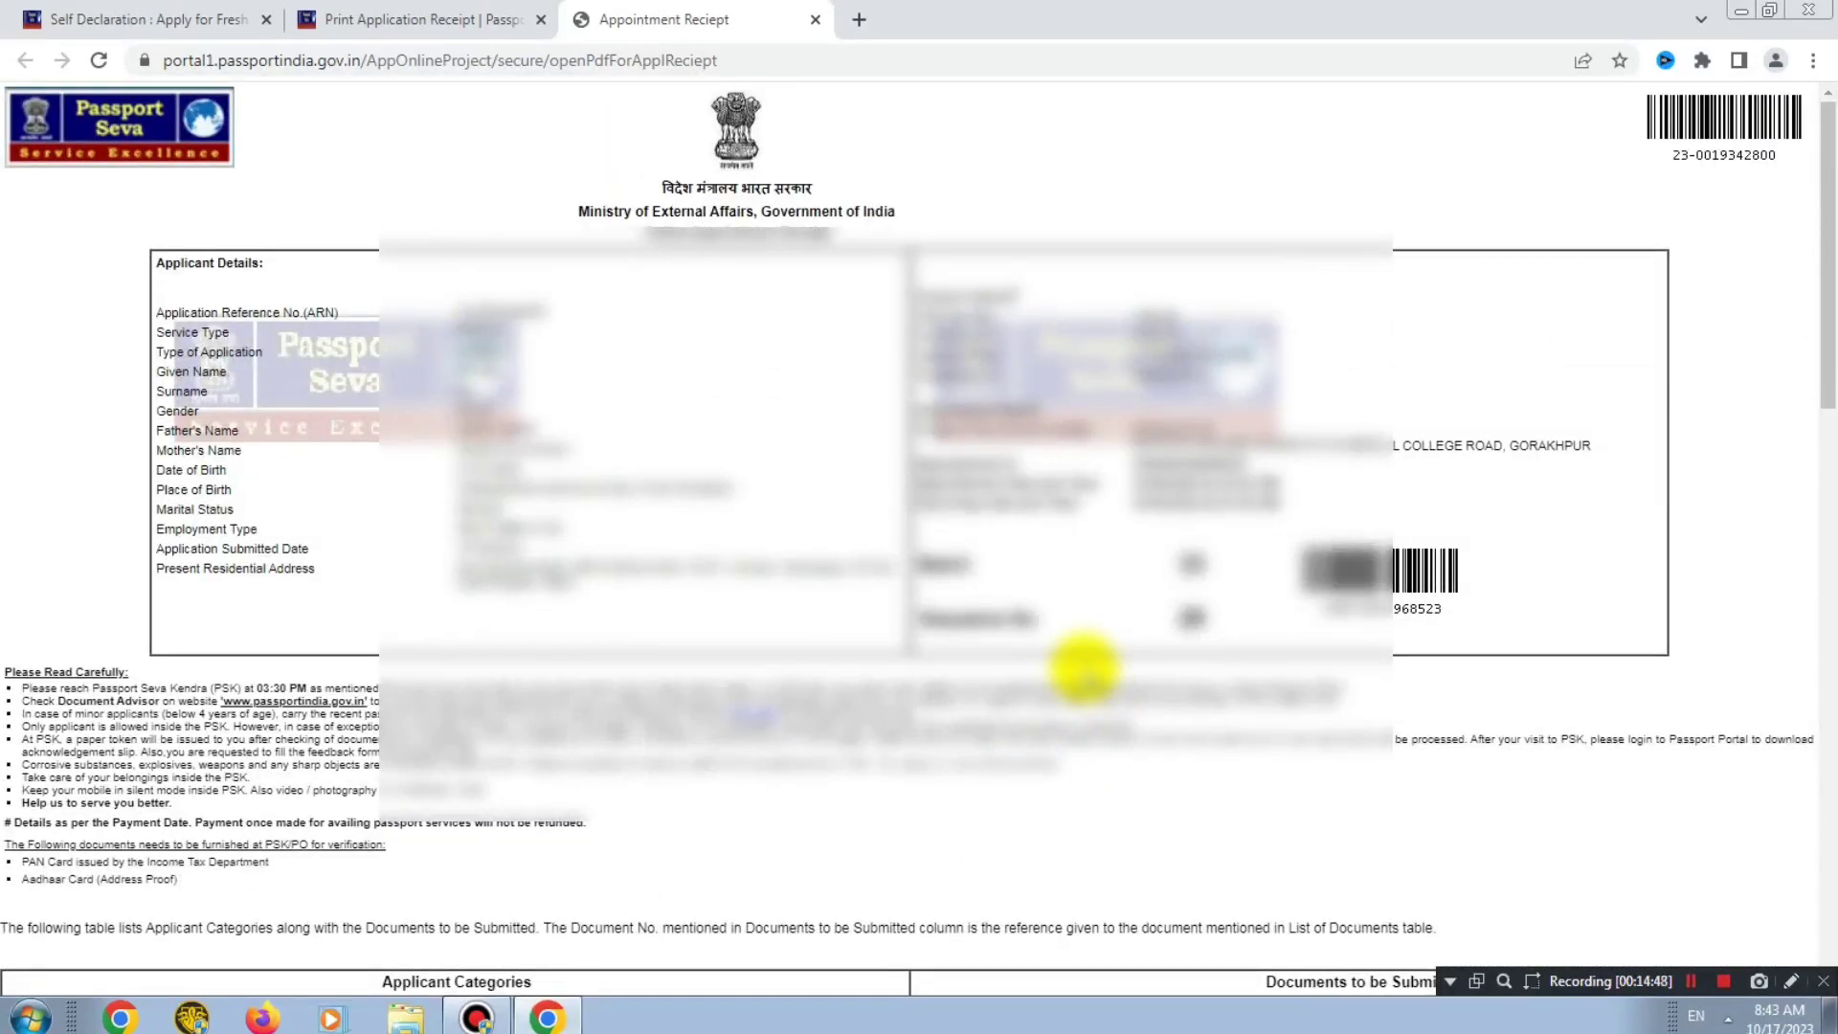